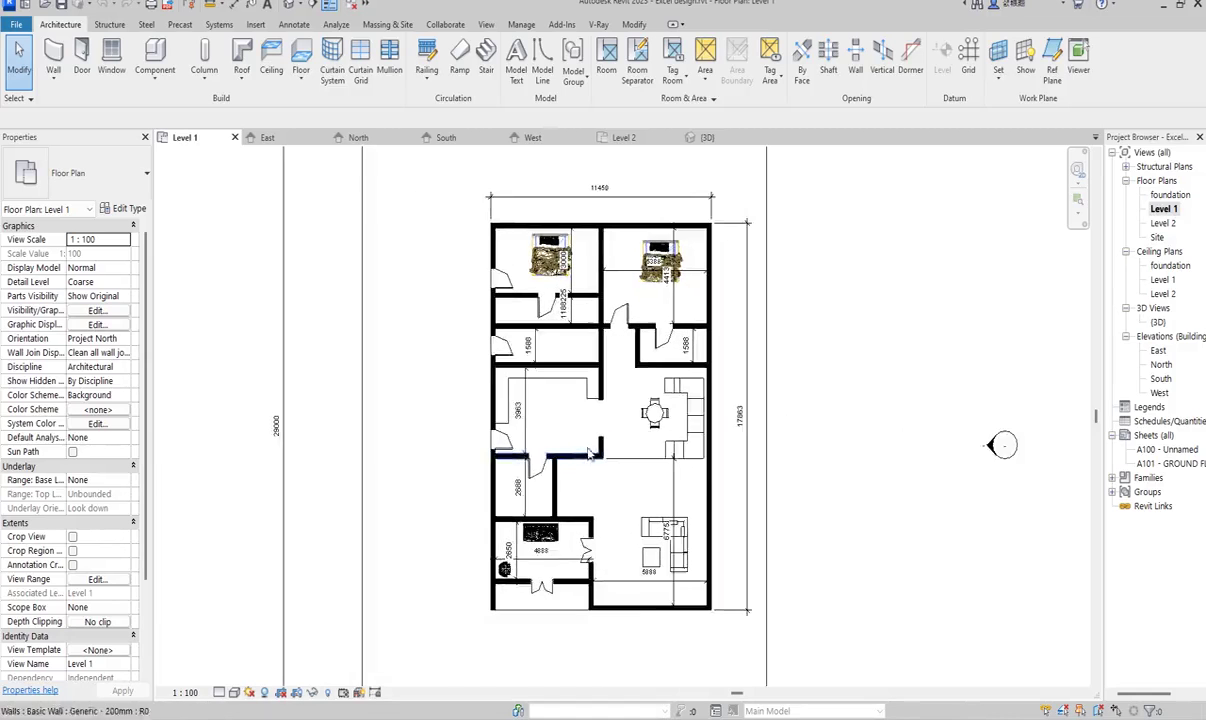
Open the Level 2 plan and review its four furnished bedrooms and dimensions like 5388 and 6628.
scroll(783, 479, down, 4)
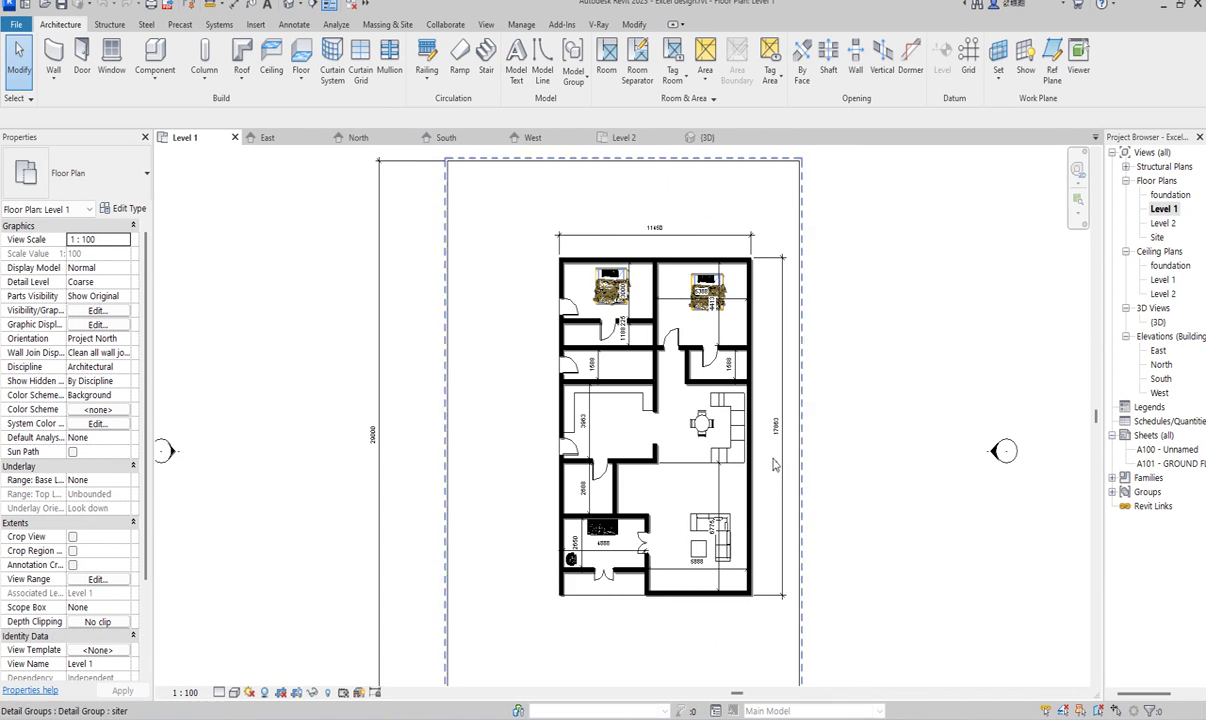
scroll(679, 500, up, 4)
scroll(800, 490, down, 4)
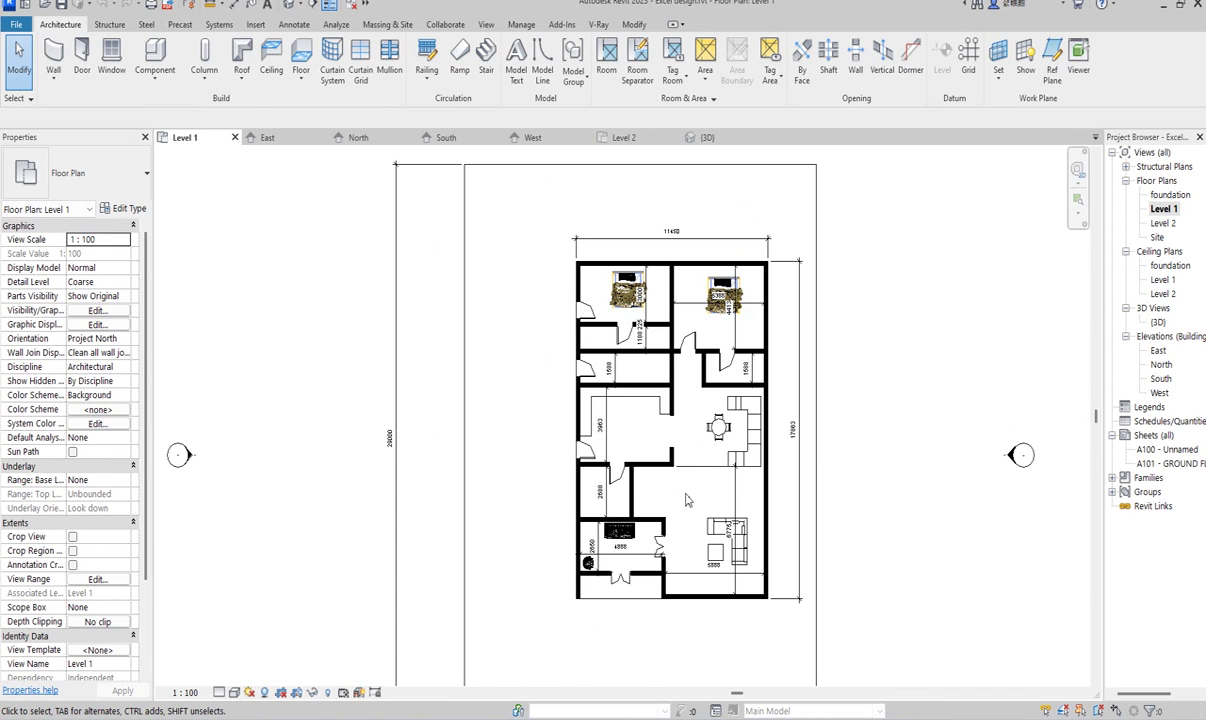
scroll(884, 479, up, 4)
scroll(850, 475, down, 4)
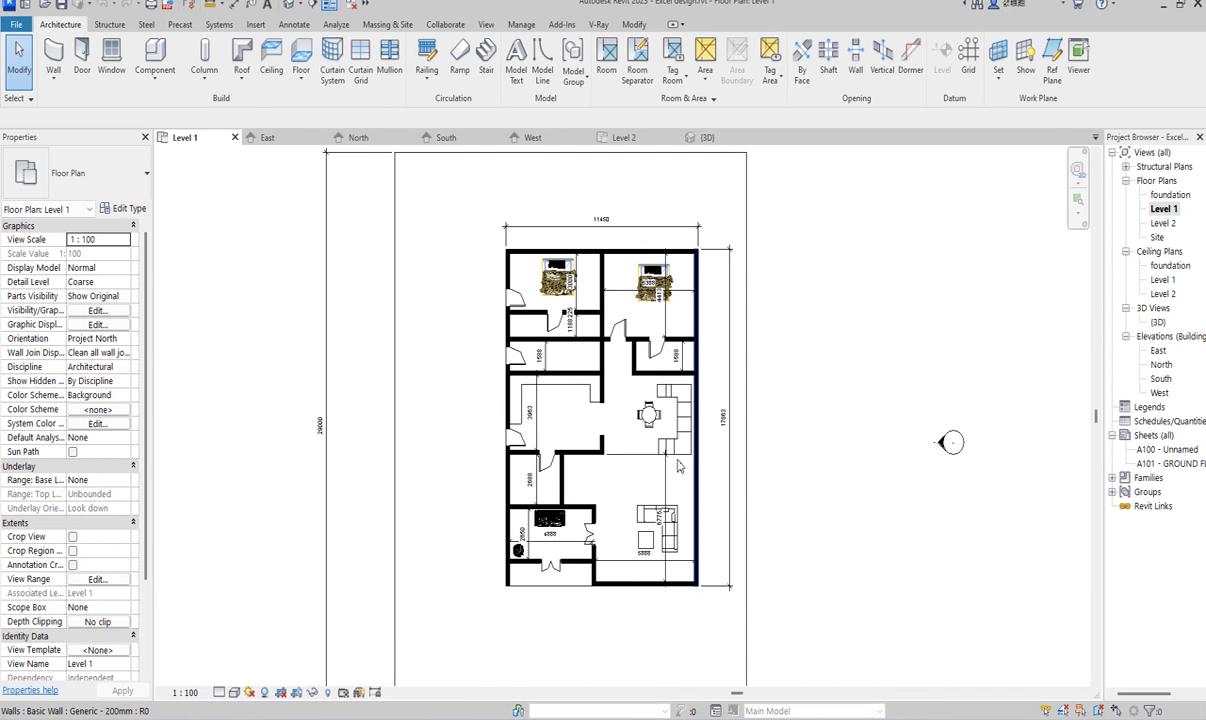
scroll(620, 466, up, 4)
scroll(830, 471, down, 4)
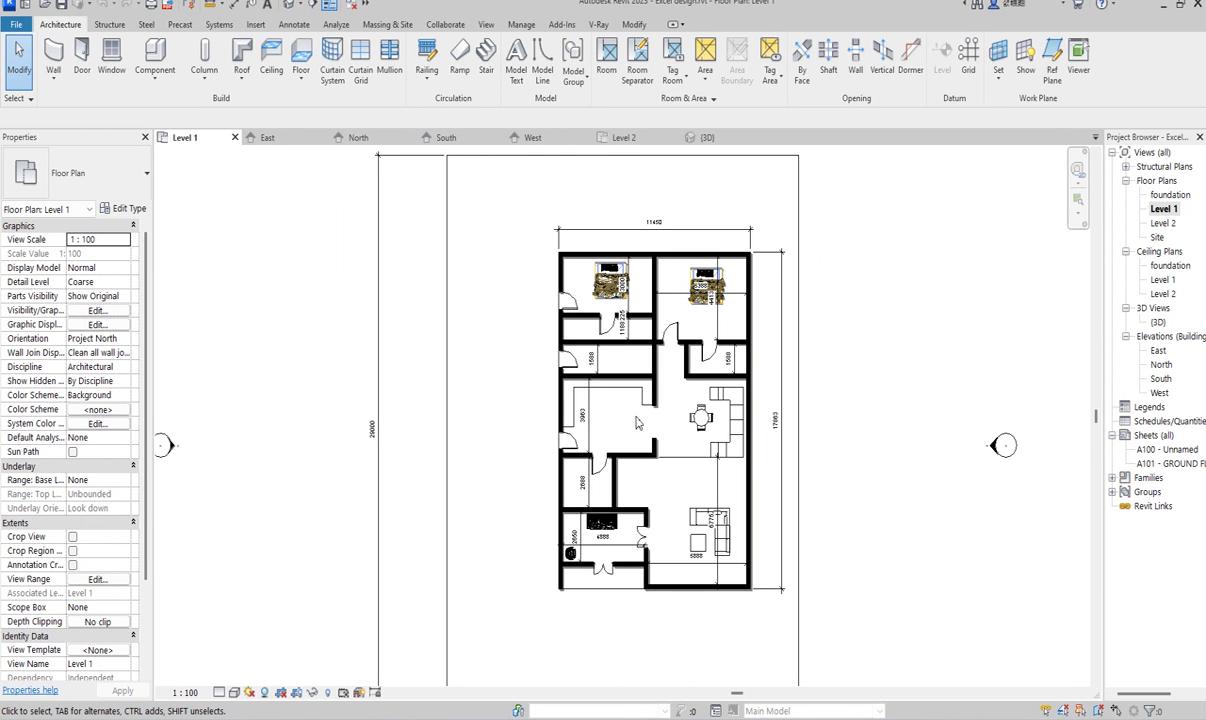
scroll(637, 423, up, 4)
scroll(580, 450, down, 4)
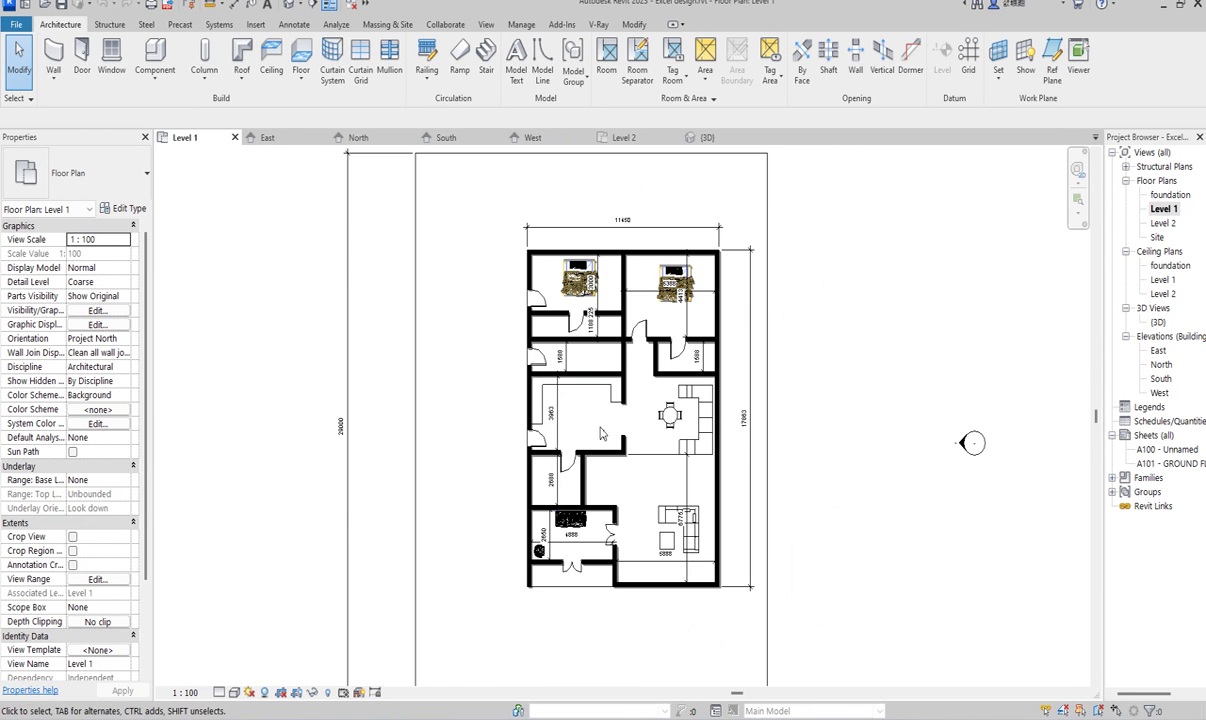
scroll(565, 585, up, 4)
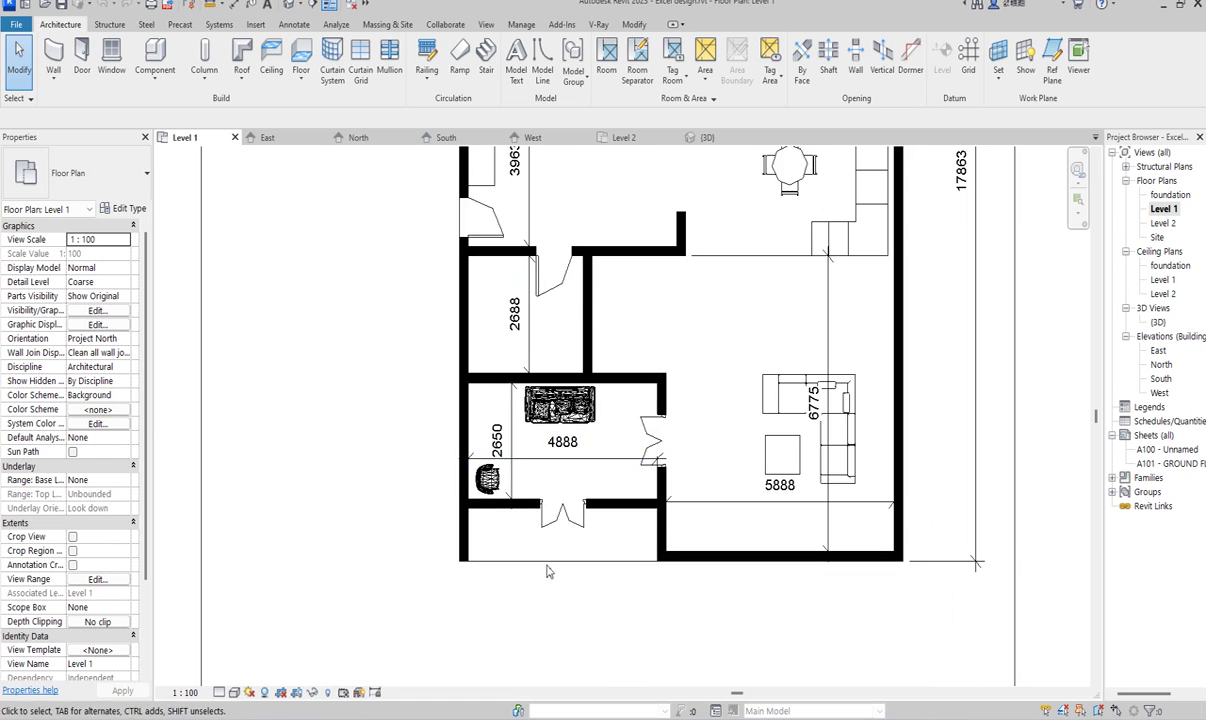
scroll(555, 552, up, 1)
scroll(573, 468, down, 3)
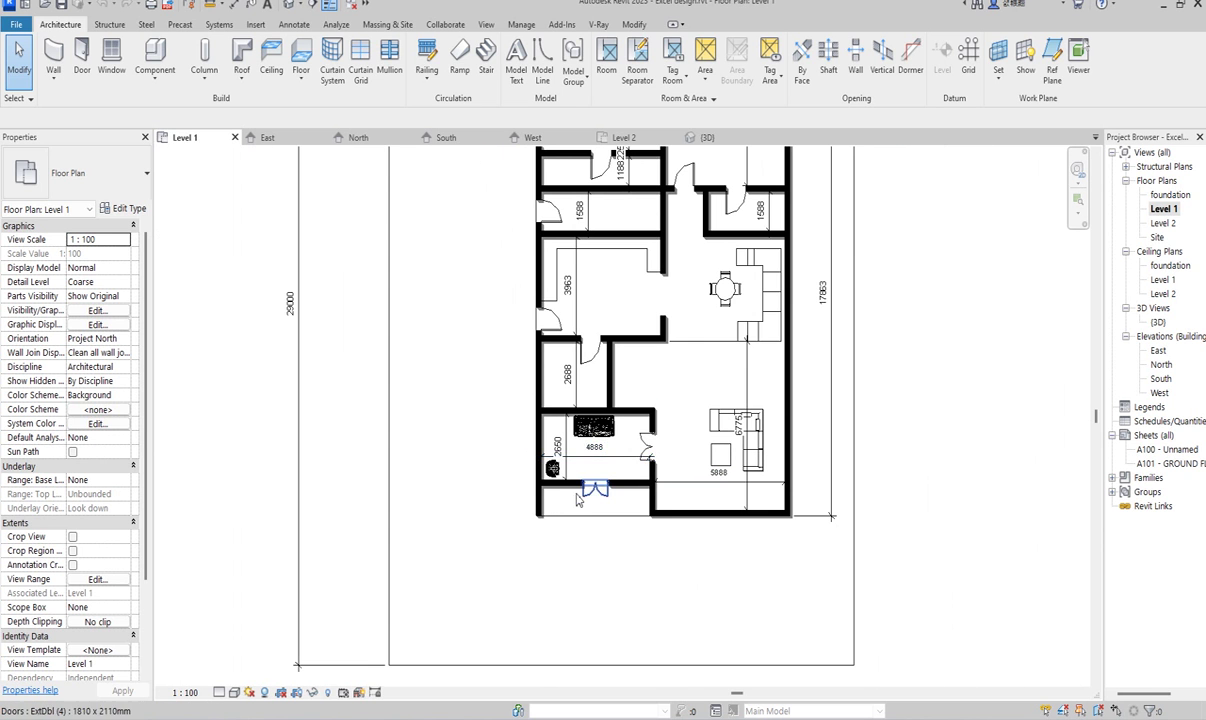
scroll(630, 475, down, 2)
scroll(658, 490, up, 4)
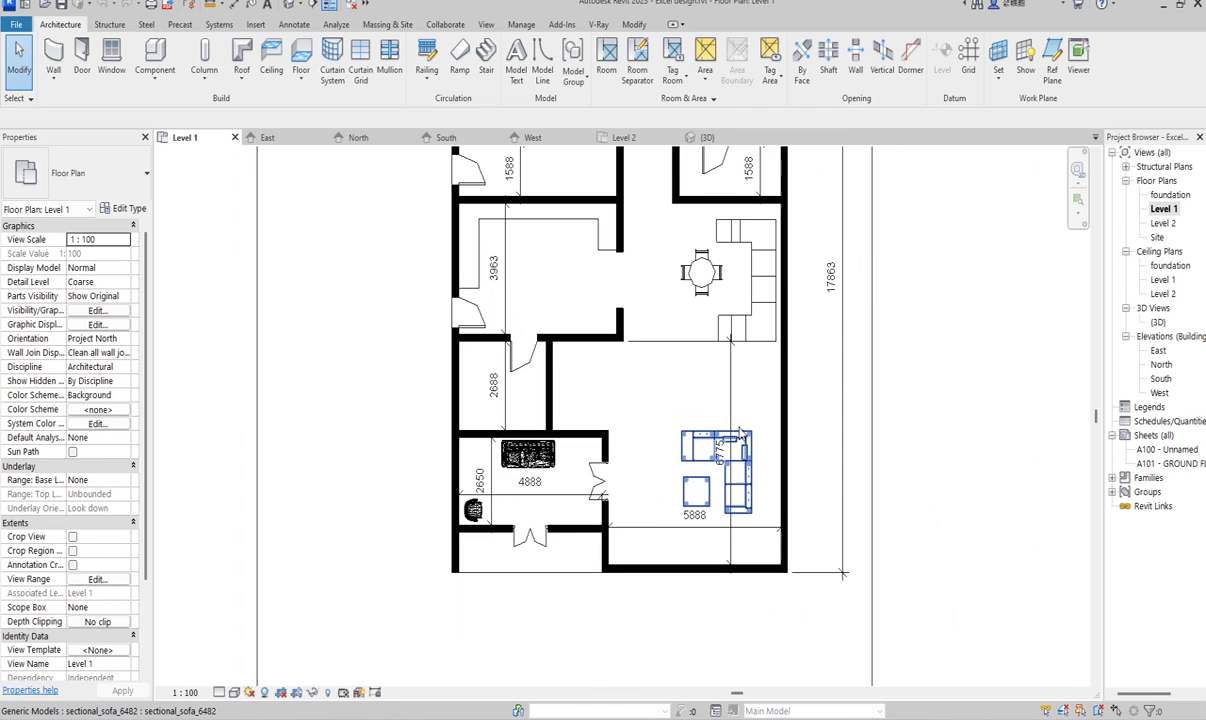
scroll(710, 475, down, 2)
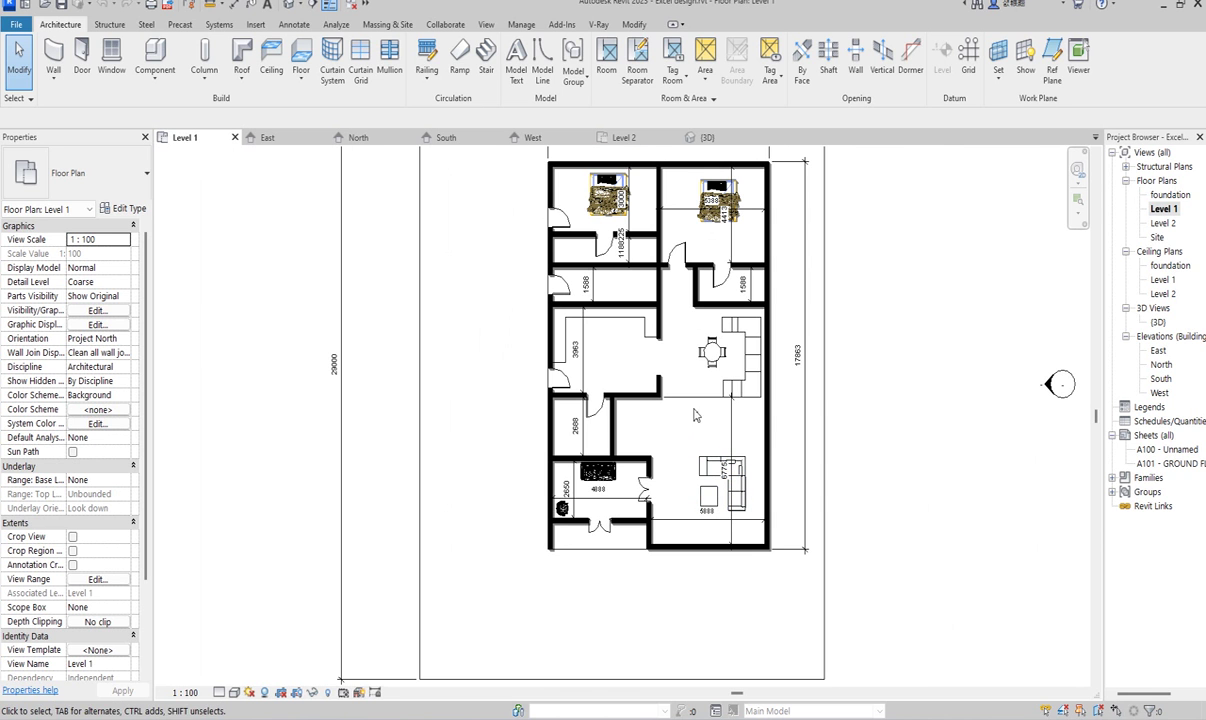
scroll(745, 345, up, 4)
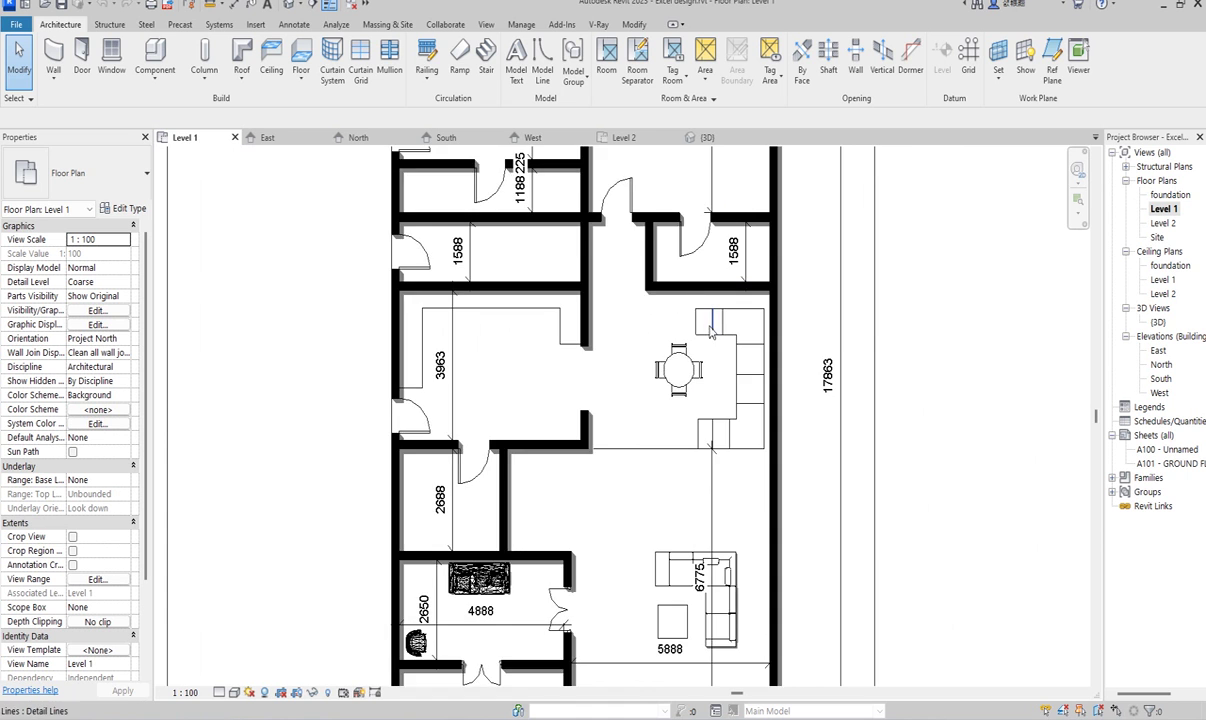
scroll(686, 370, down, 2)
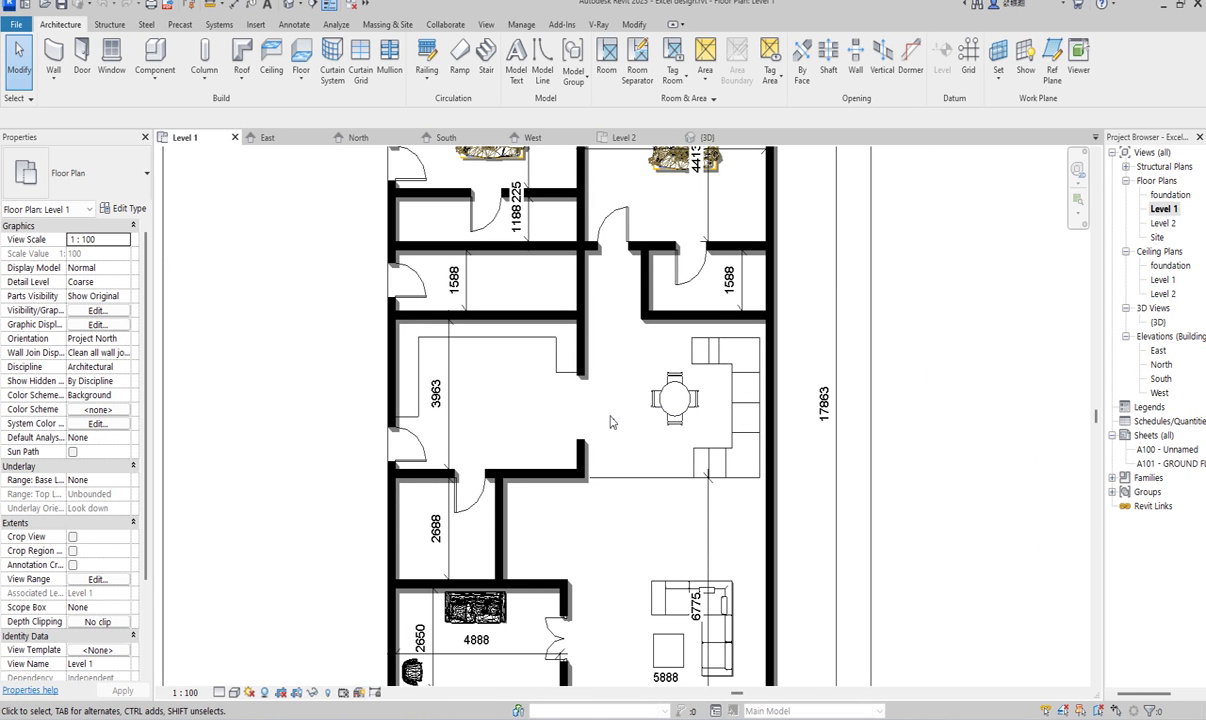
scroll(612, 370, down, 1)
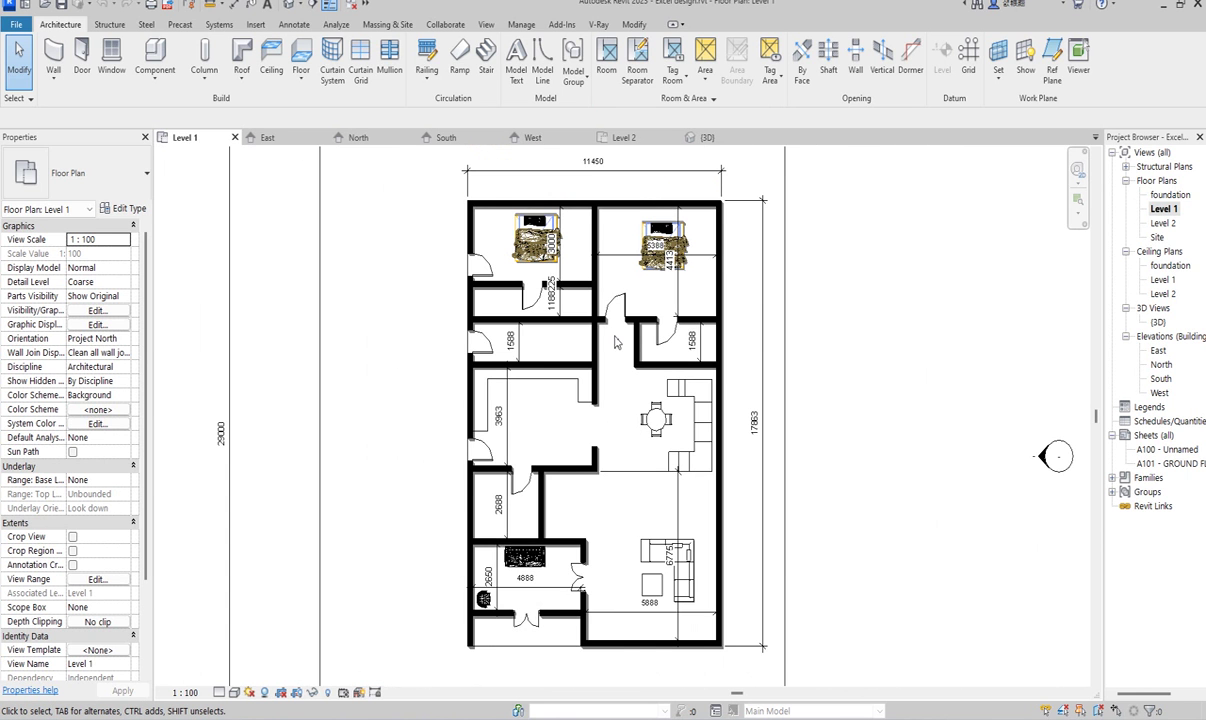
scroll(604, 287, up, 1)
scroll(604, 287, up, 1)
scroll(632, 261, down, 2)
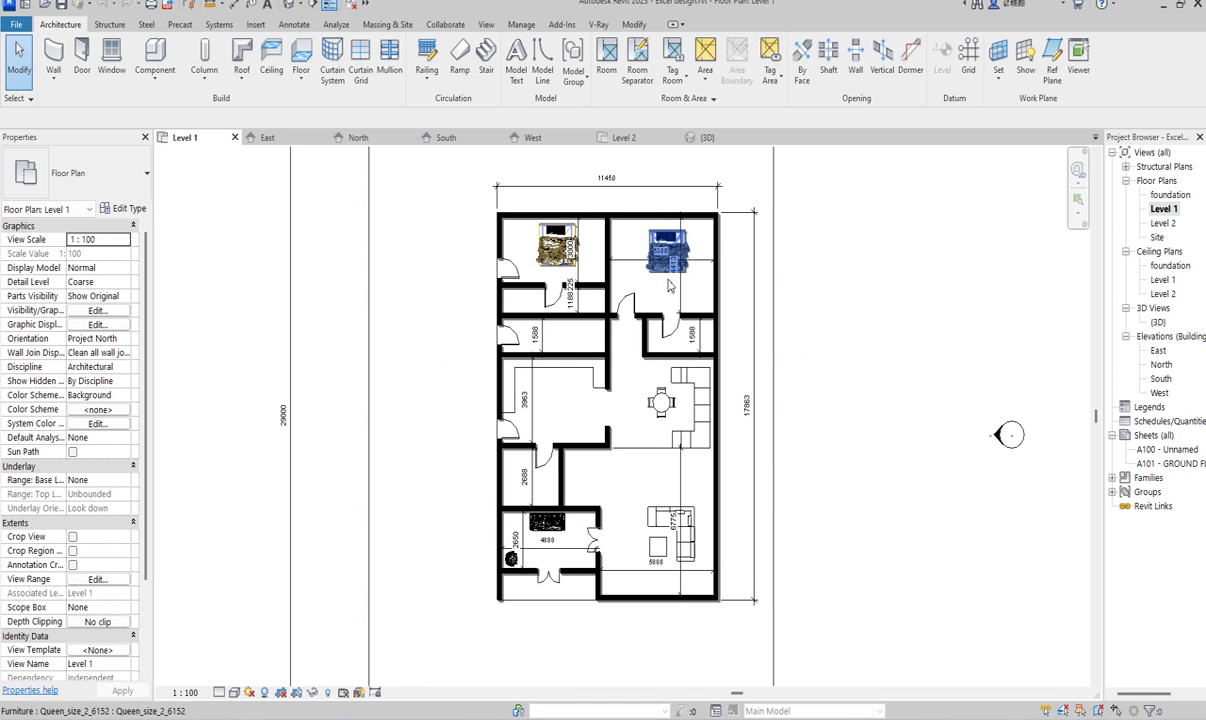
double_click(1163, 223)
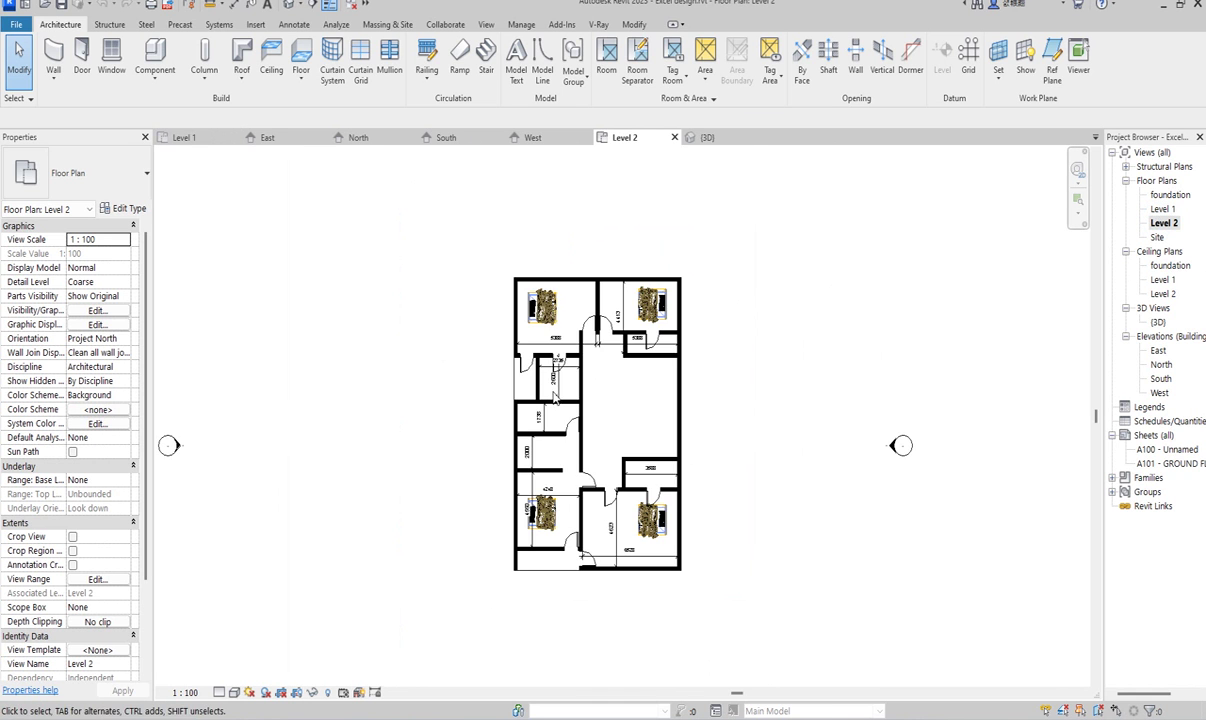
scroll(608, 401, up, 3)
scroll(608, 401, down, 2)
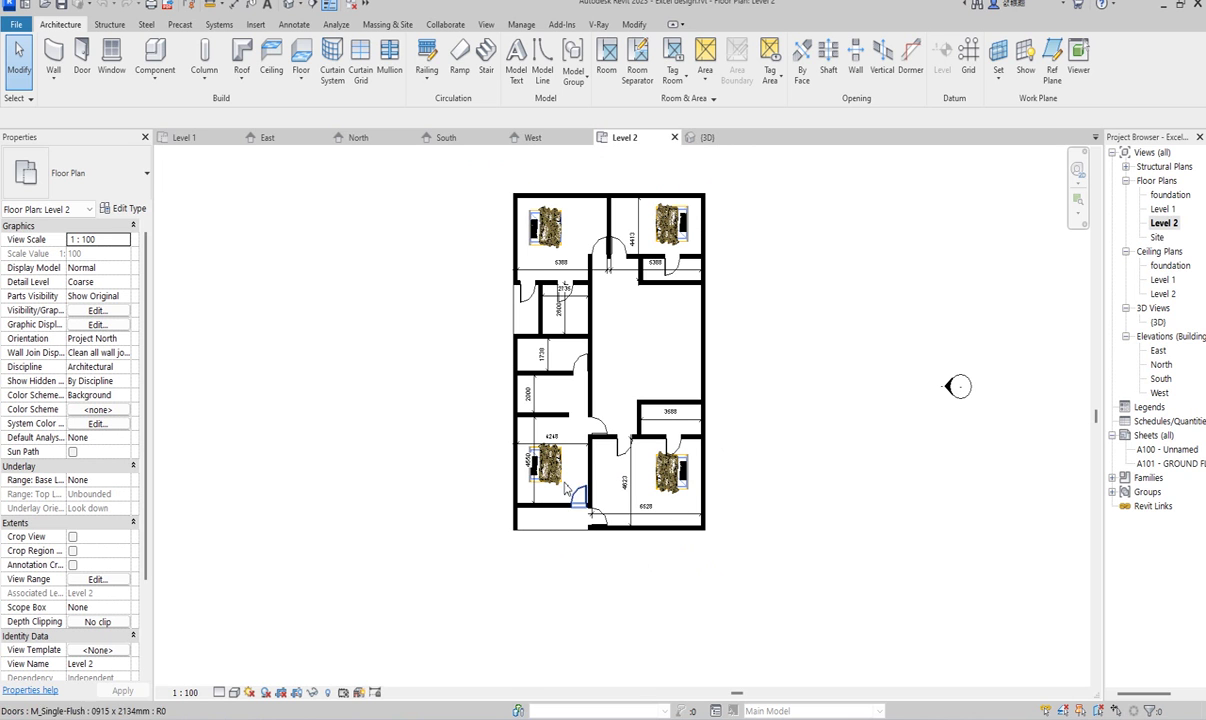
scroll(641, 481, up, 2)
scroll(518, 512, down, 3)
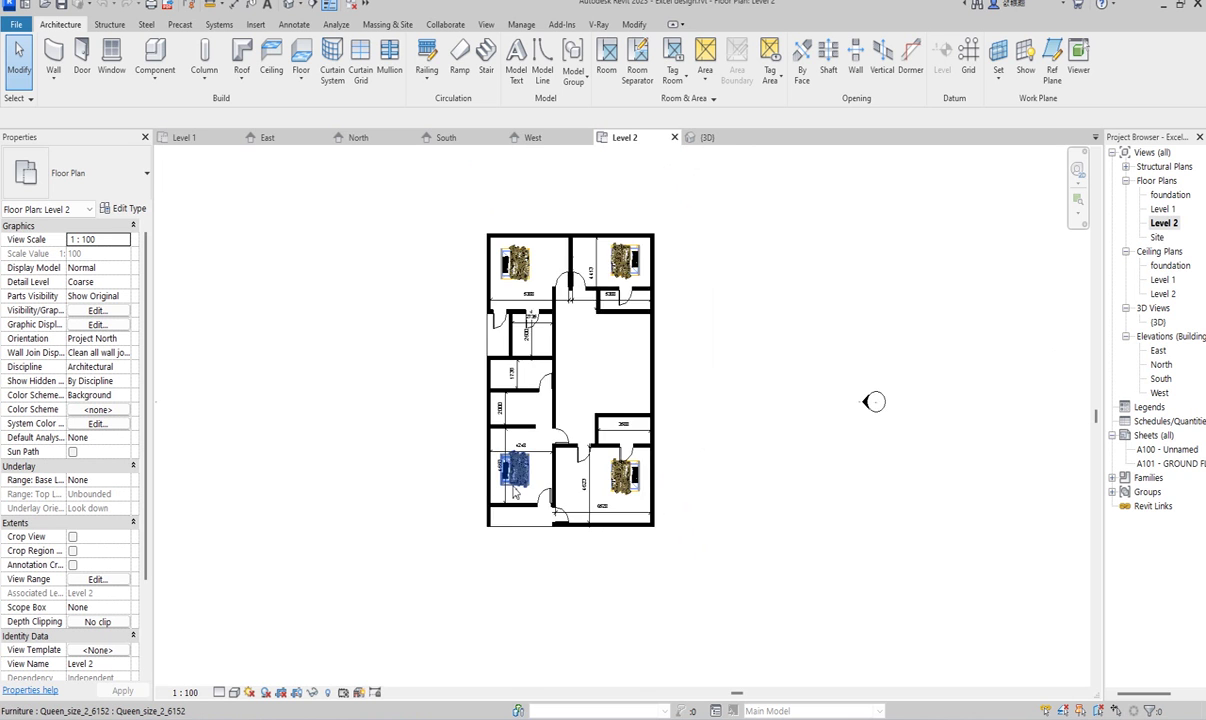
scroll(514, 442, up, 2)
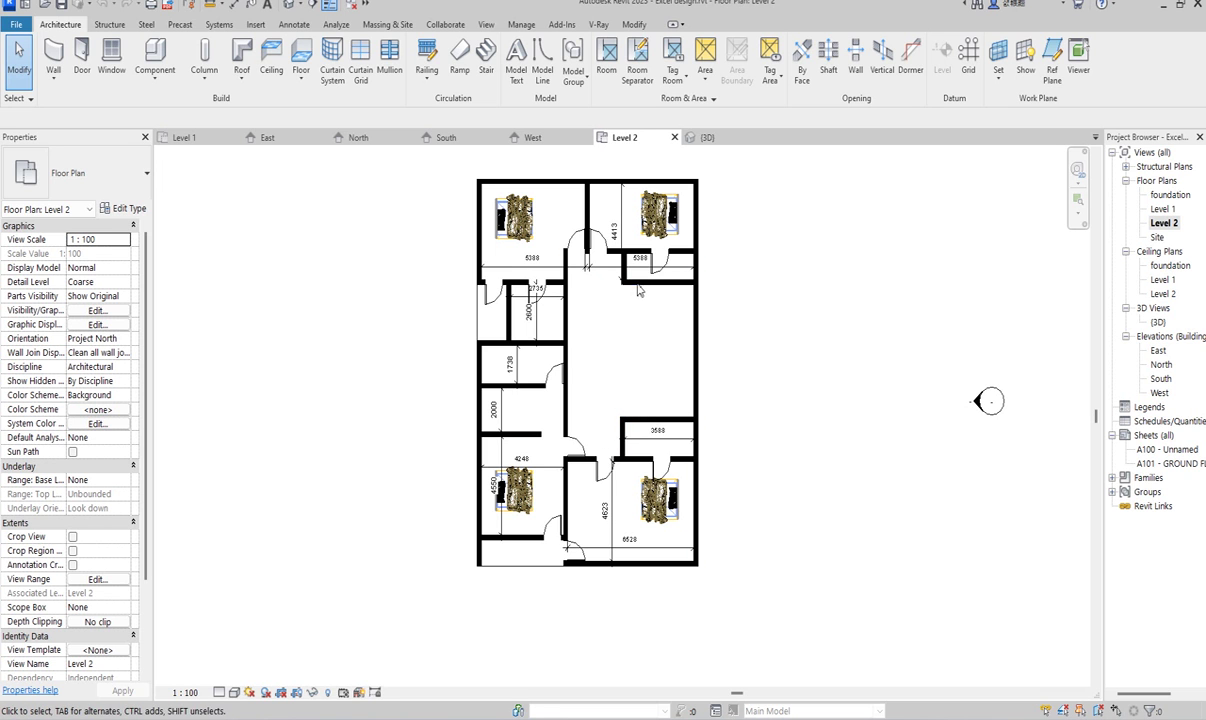
scroll(603, 374, down, 2)
scroll(520, 304, up, 2)
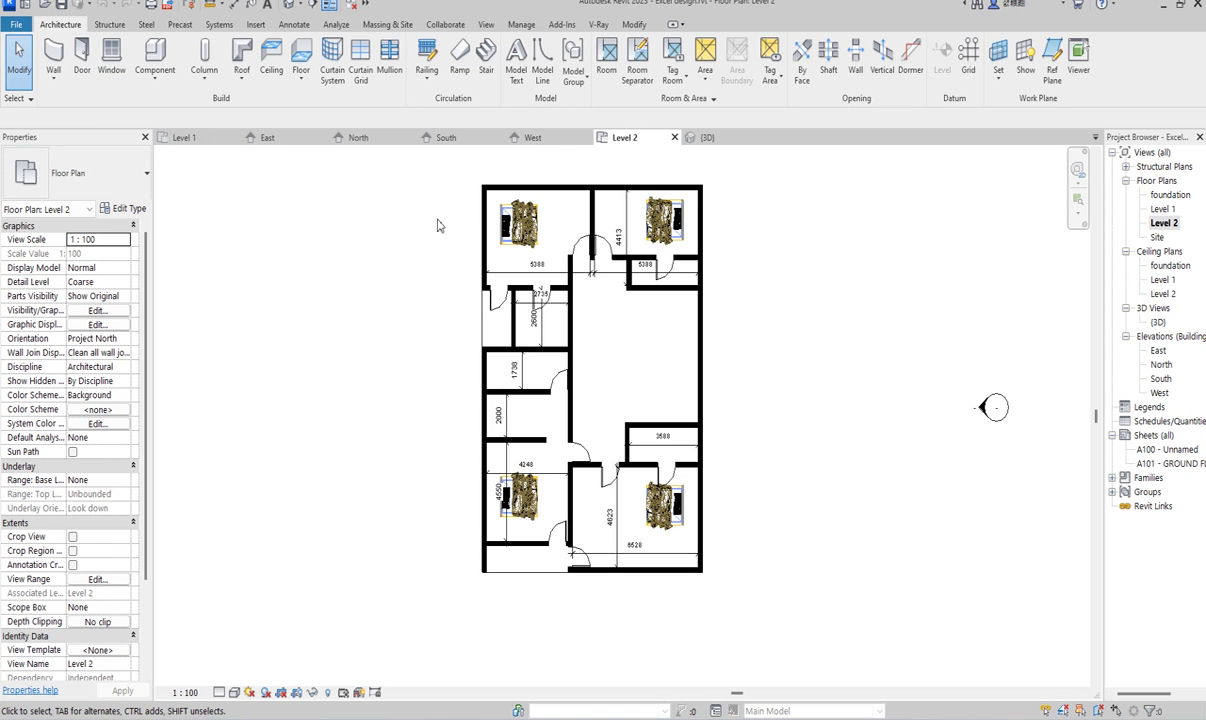
Start the Window tool and enter a new head height value in Properties.
click(110, 62)
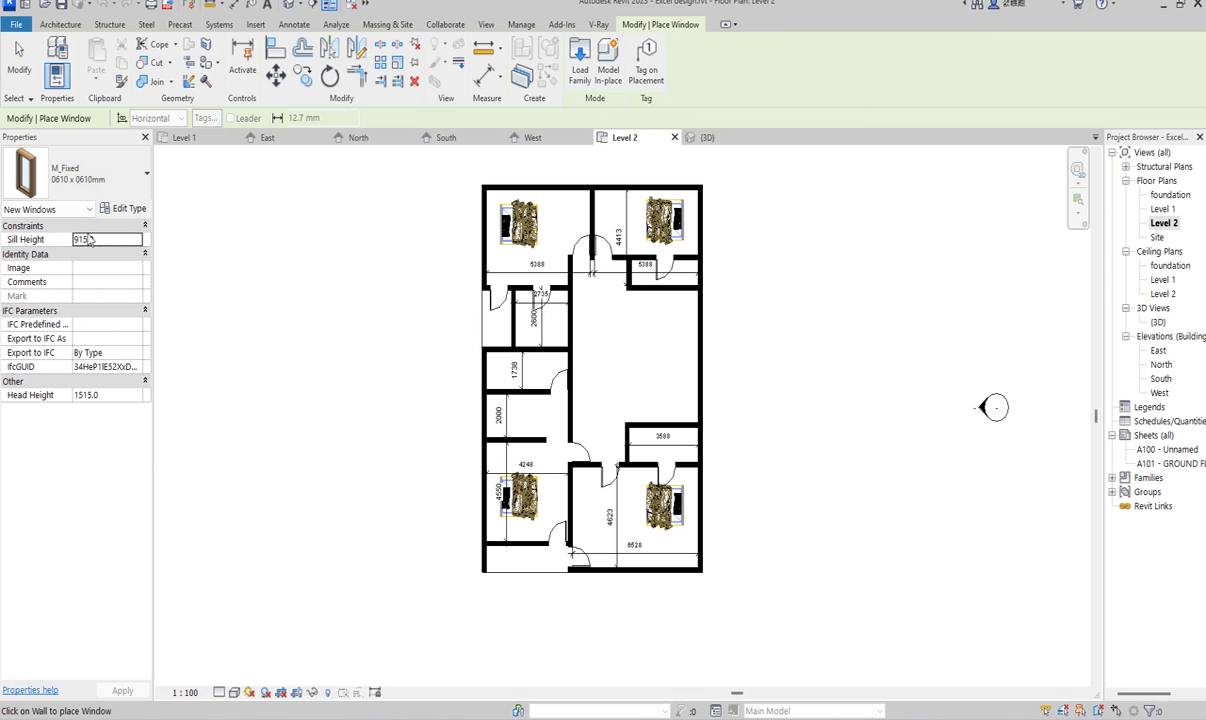
click(122, 384)
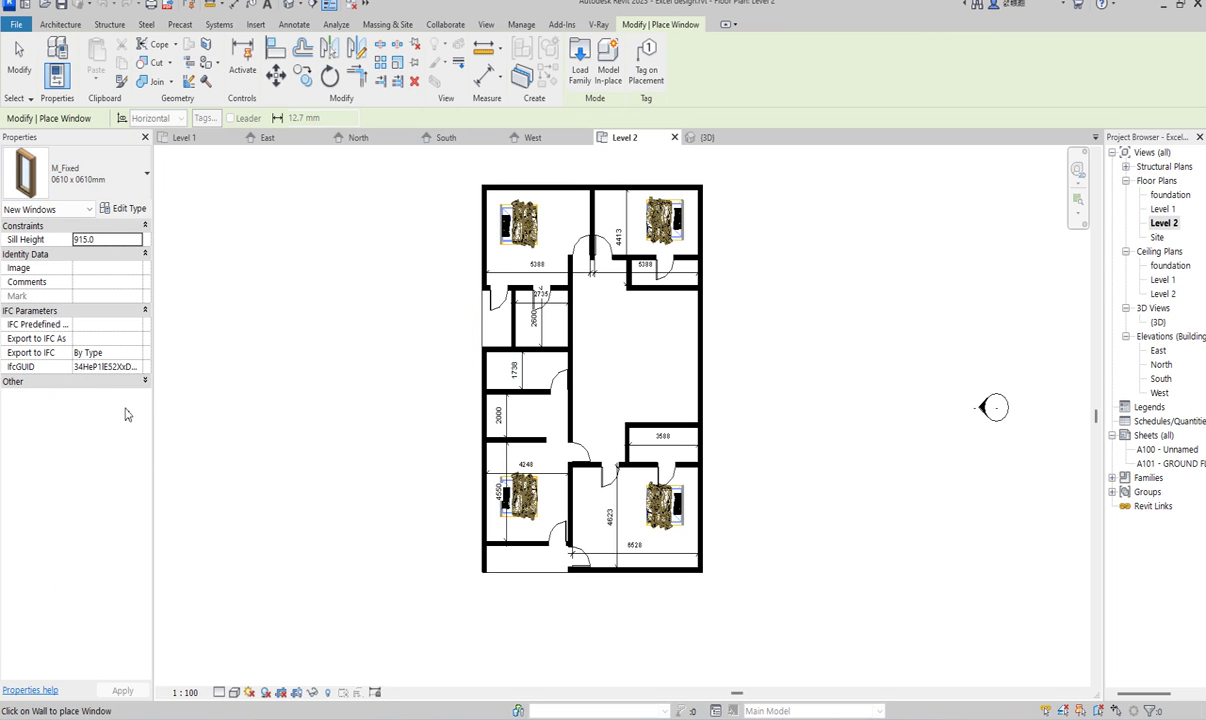
click(143, 384)
click(114, 395)
text(2100.0)
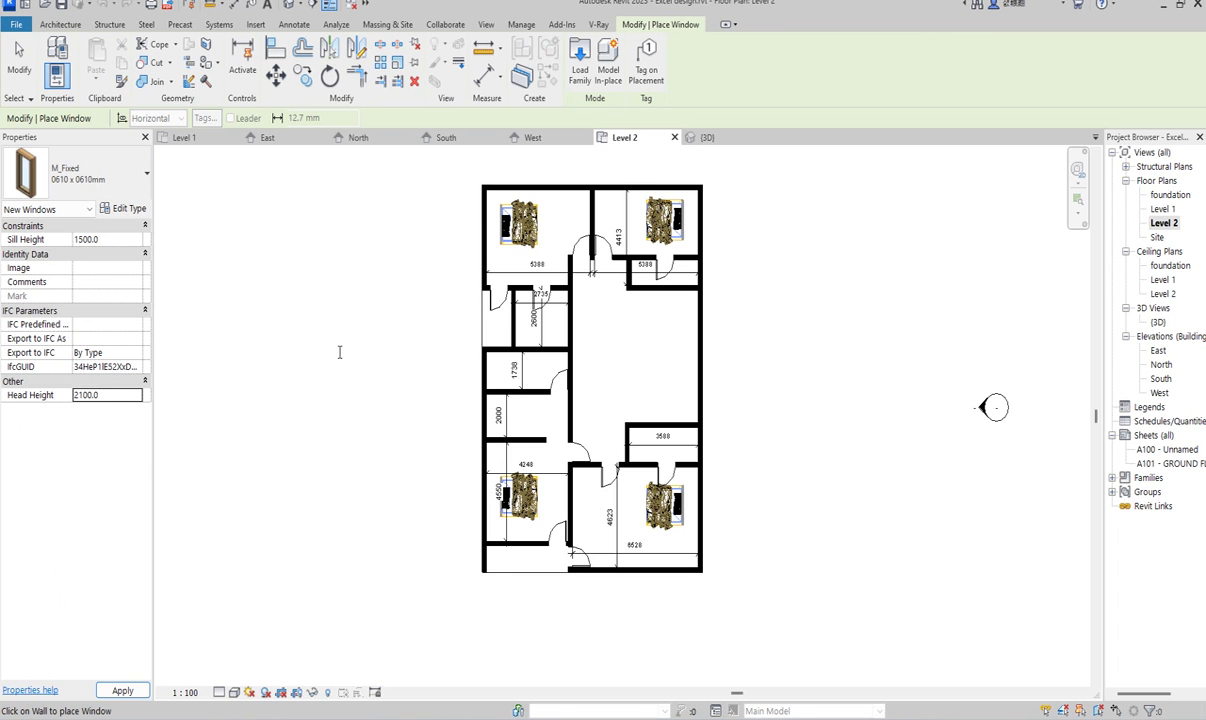
Exit window placement by choosing Cancel from the canvas right-click menu three times.
scroll(480, 373, up, 5)
scroll(476, 371, down, 2)
scroll(477, 372, up, 2)
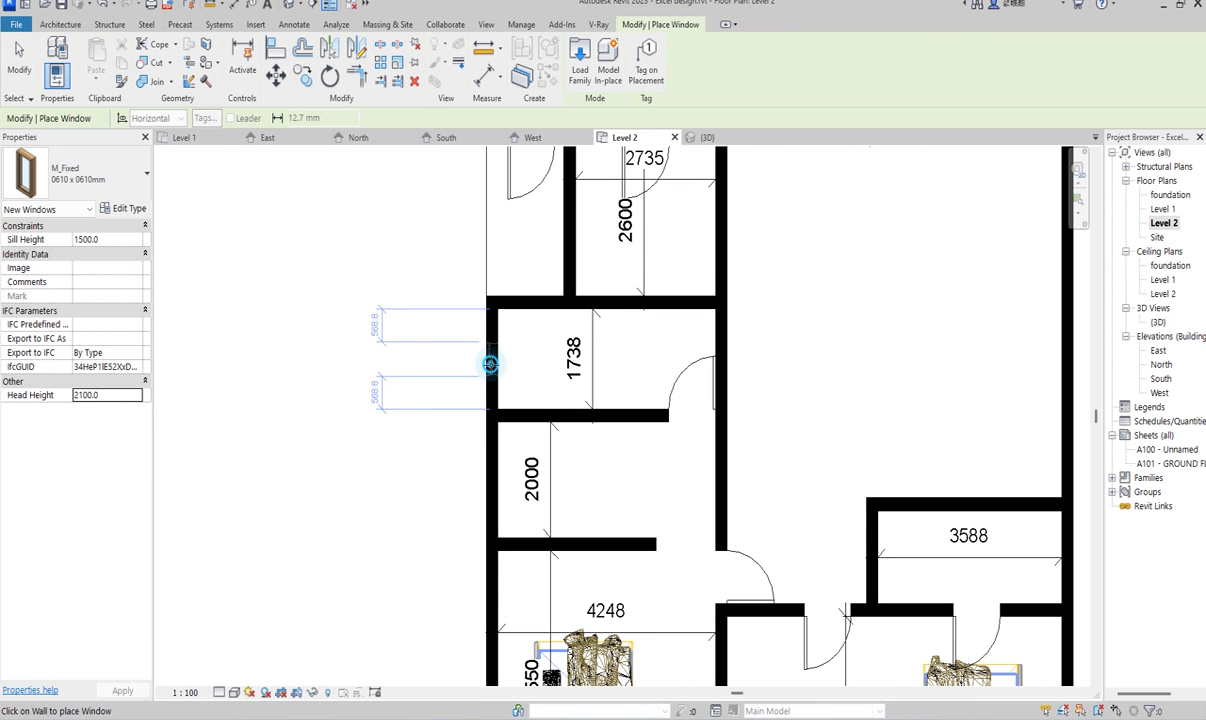
scroll(497, 350, down, 5)
scroll(499, 345, up, 3)
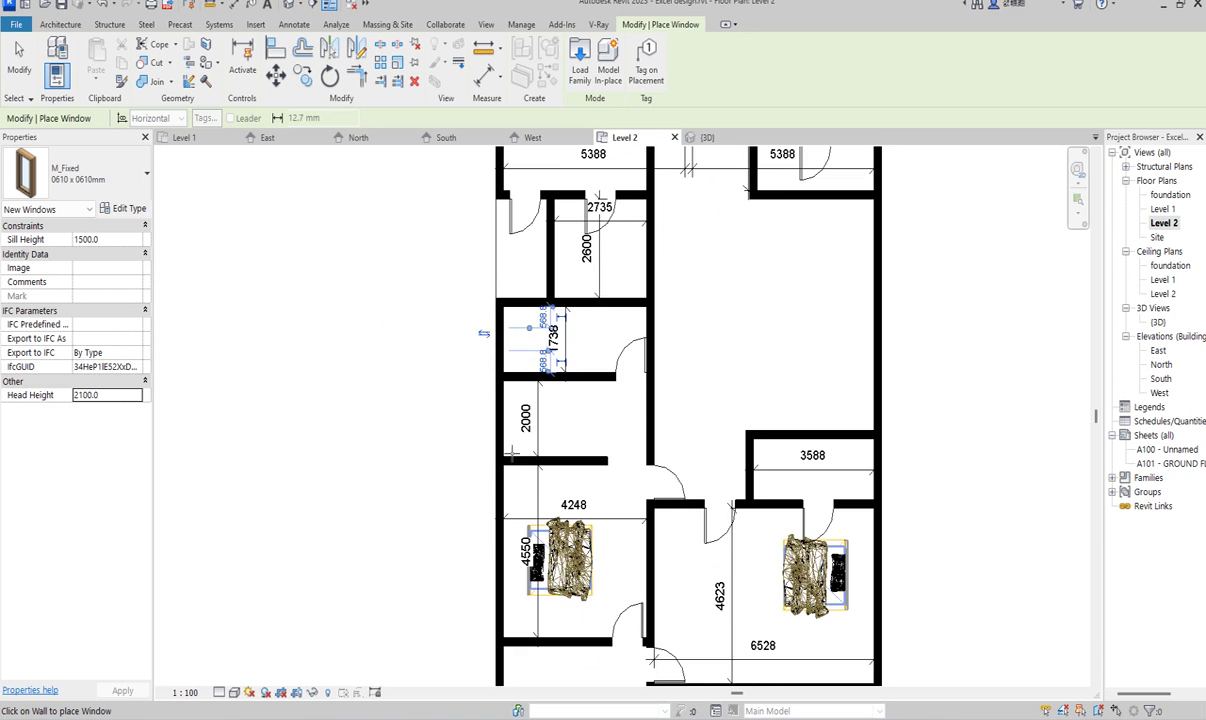
scroll(508, 411, down, 3)
scroll(745, 434, up, 4)
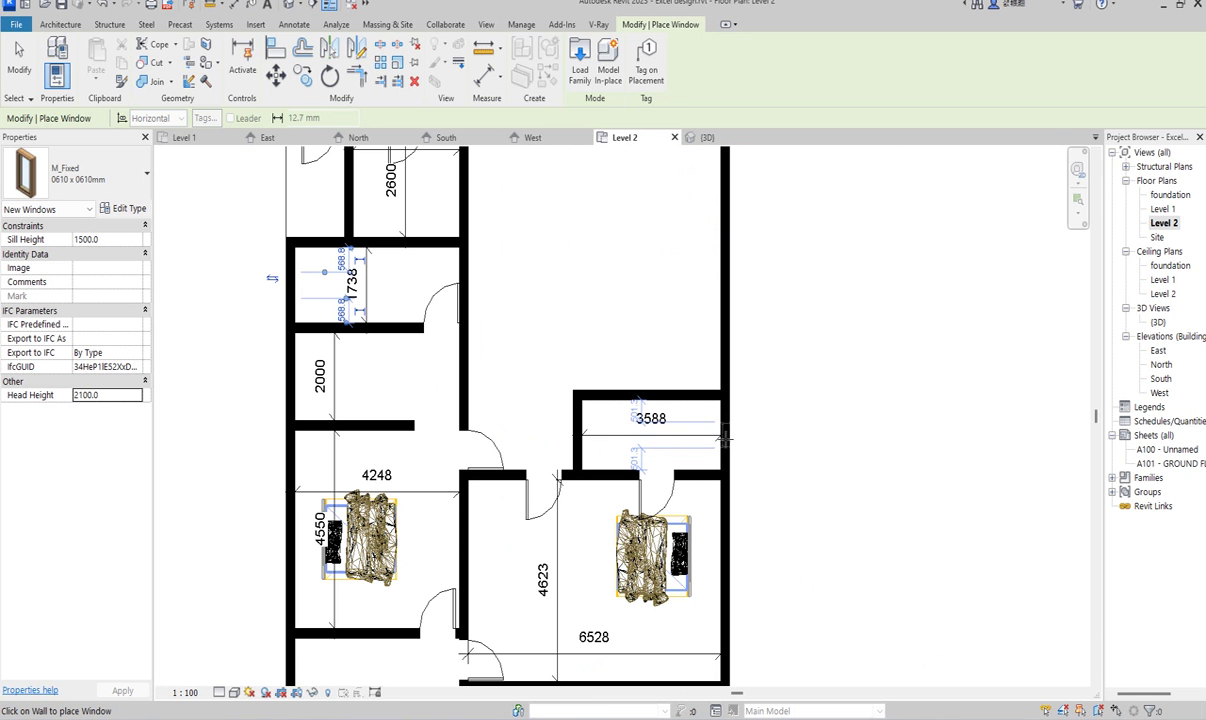
scroll(651, 345, down, 4)
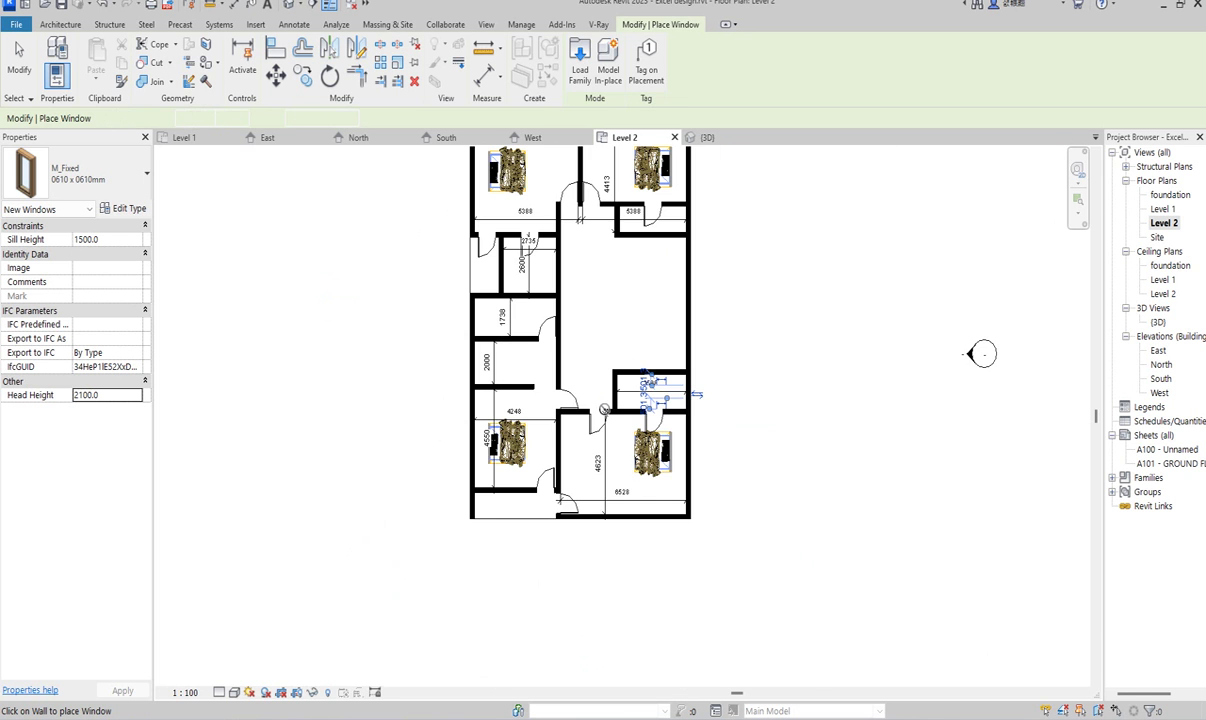
scroll(470, 368, up, 4)
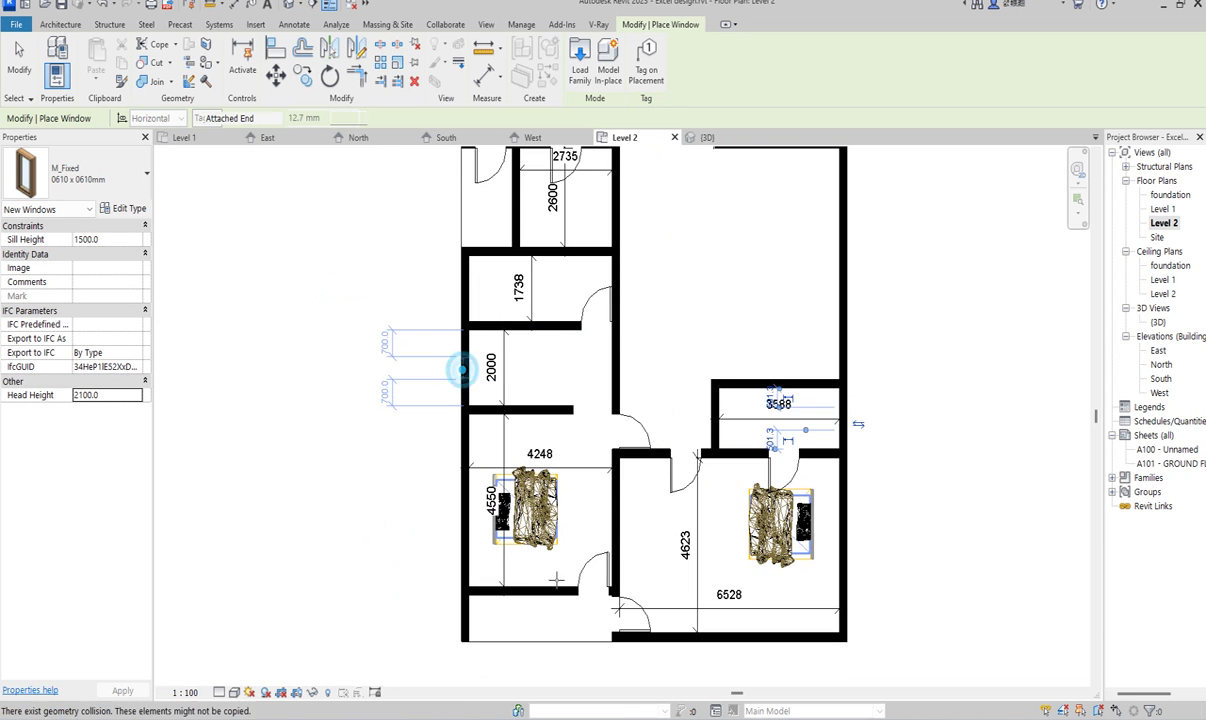
scroll(462, 370, down, 4)
scroll(569, 451, up, 3)
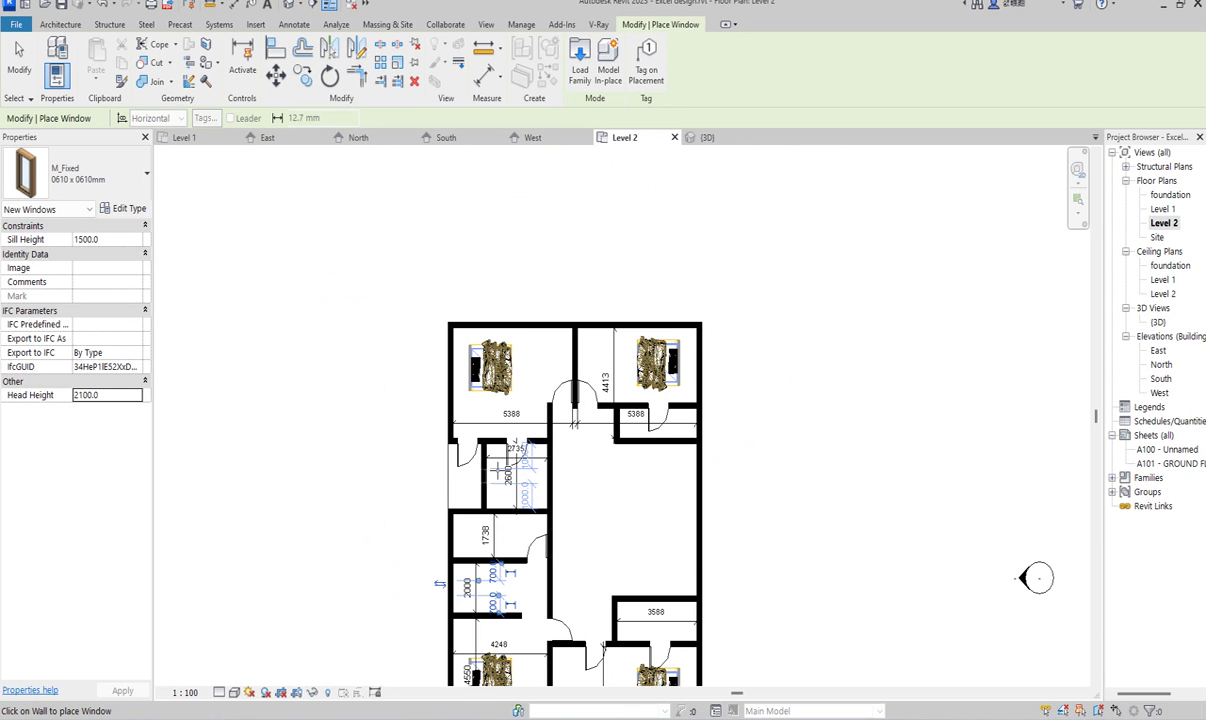
scroll(700, 415, up, 4)
scroll(700, 420, down, 5)
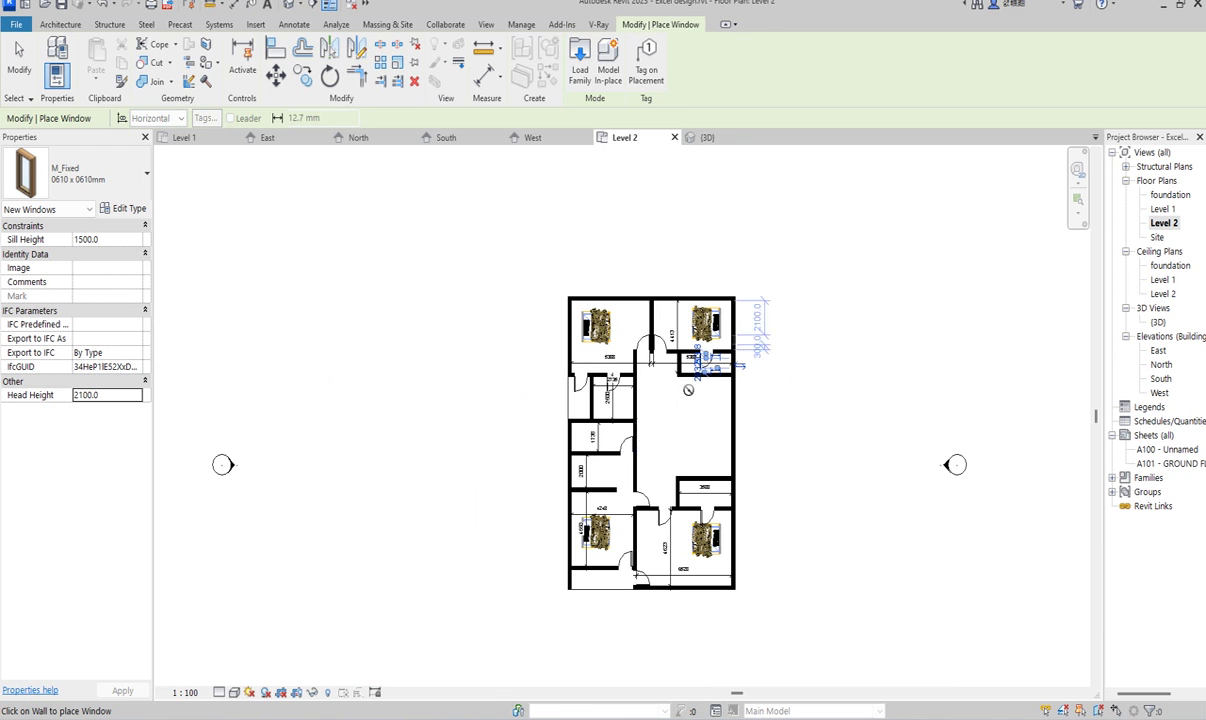
right_click(745, 375)
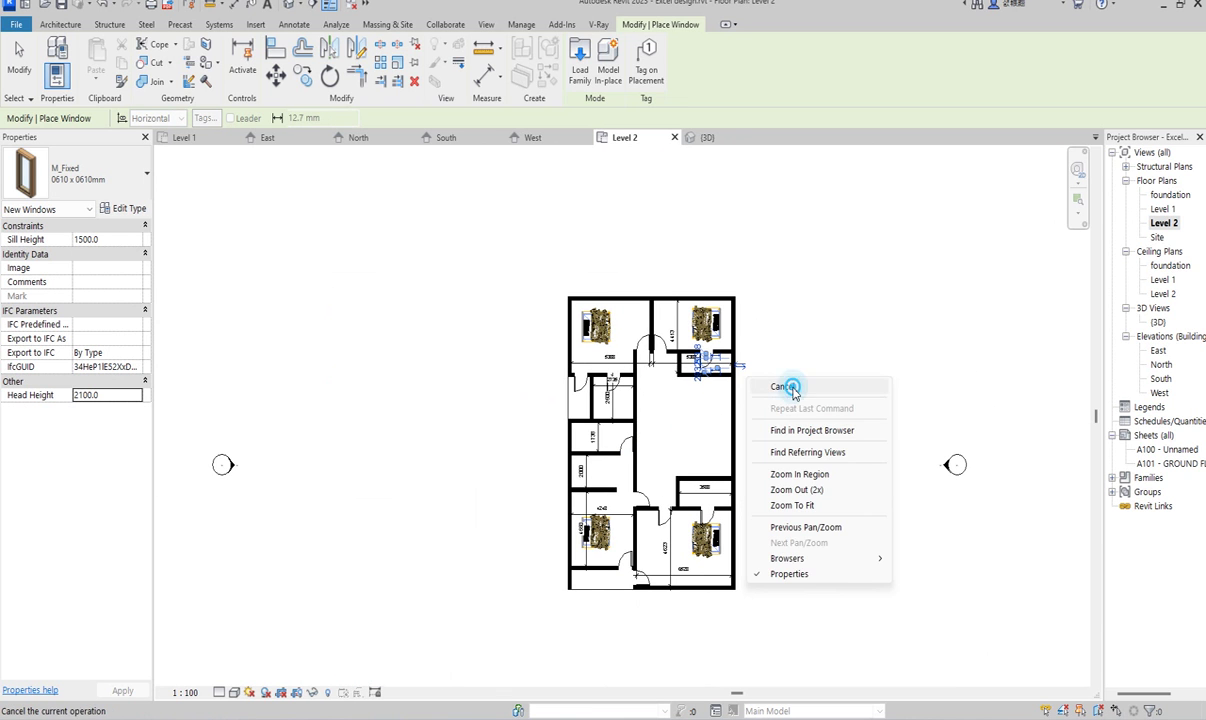
click(782, 386)
right_click(468, 375)
click(503, 383)
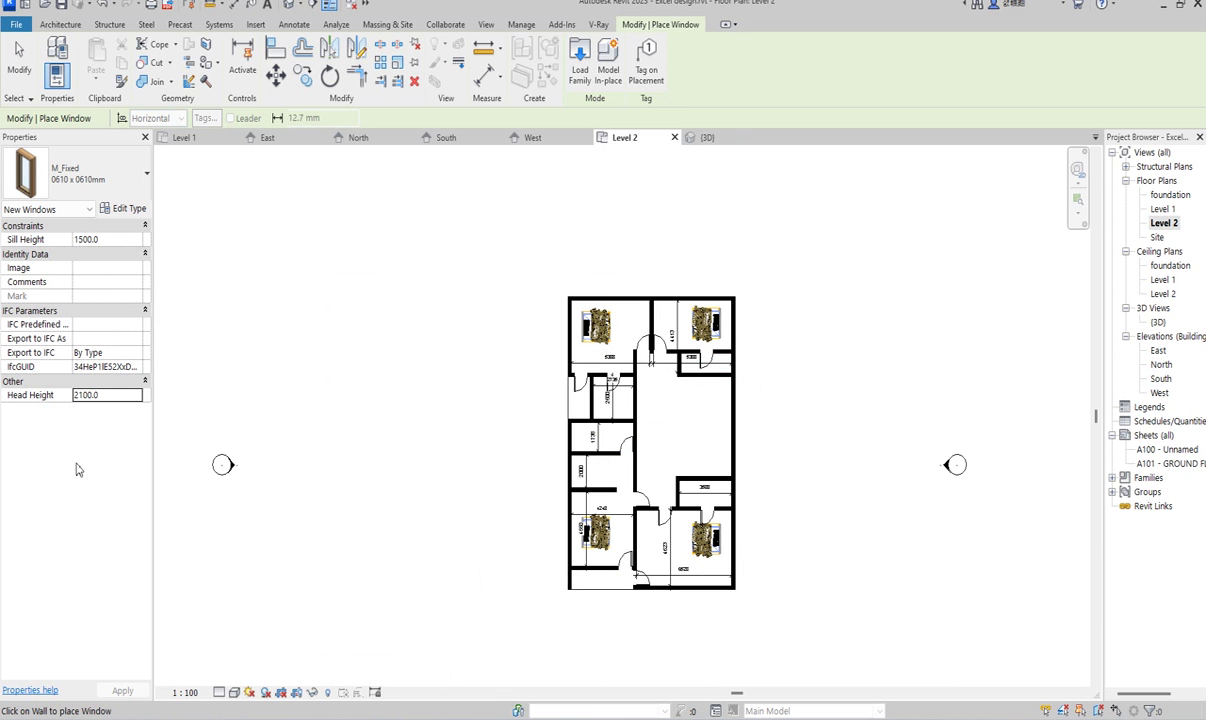
right_click(408, 376)
click(445, 385)
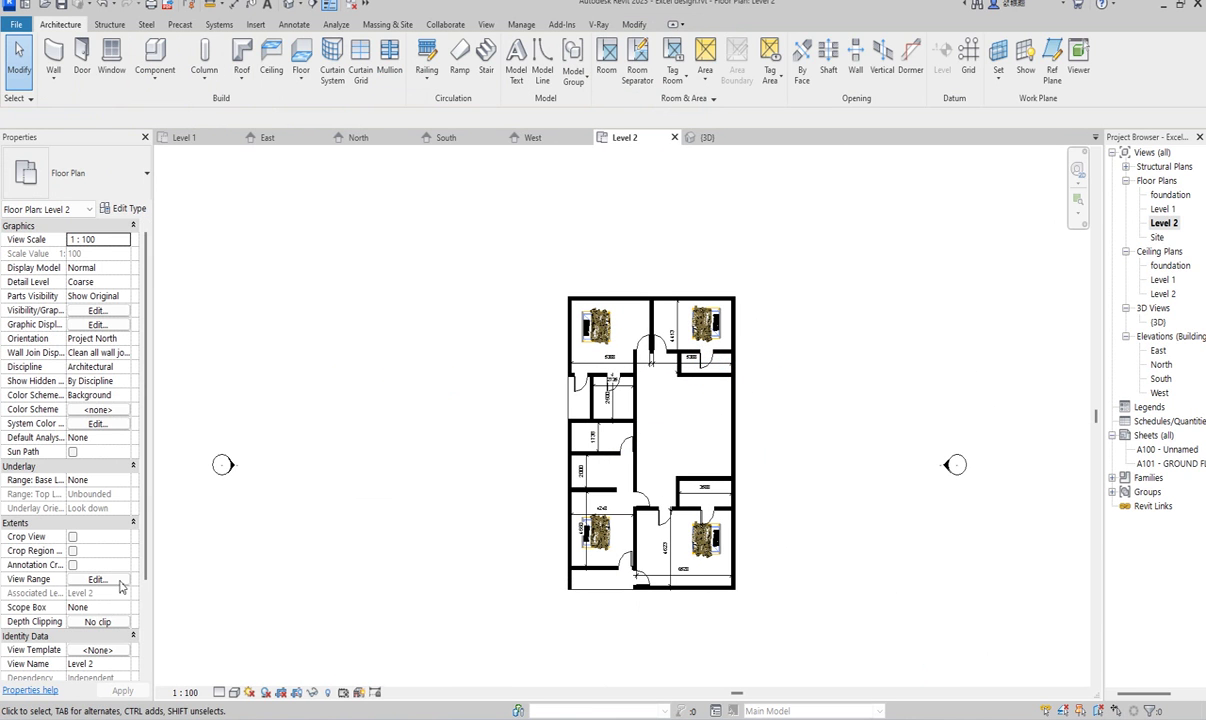
Check the cut plane offset in the Level 2 View Range and apply it.
scroll(89, 565, down, 4)
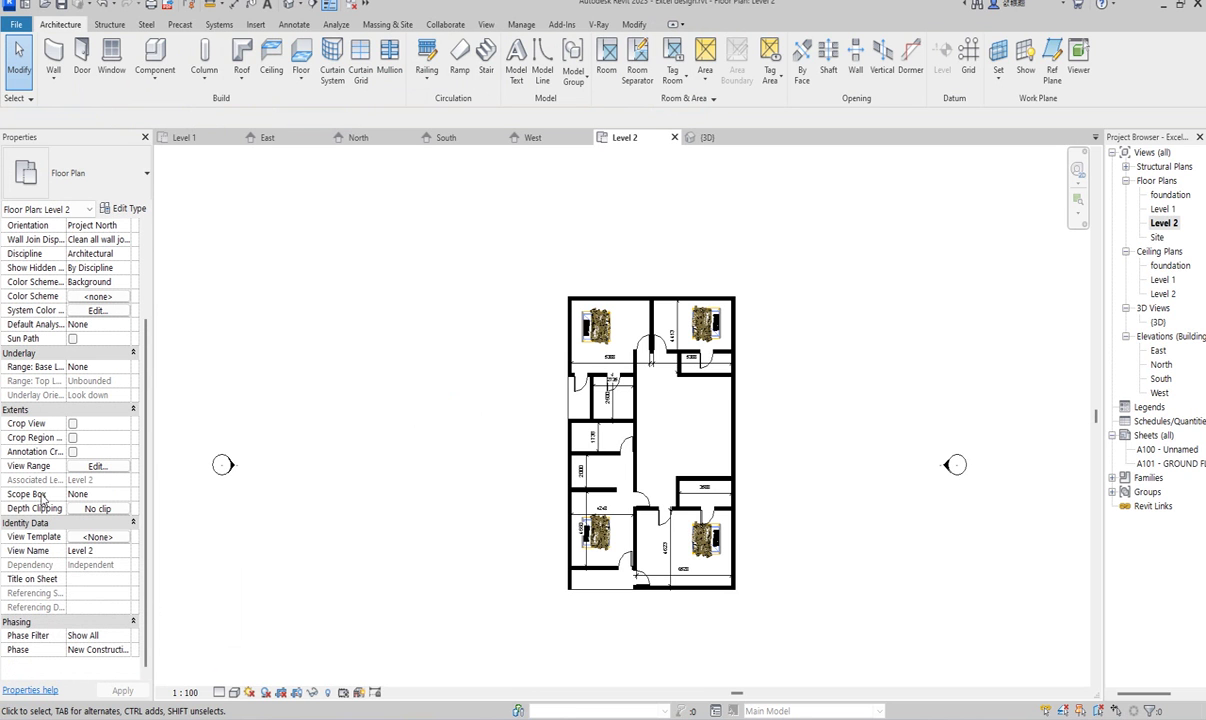
click(96, 467)
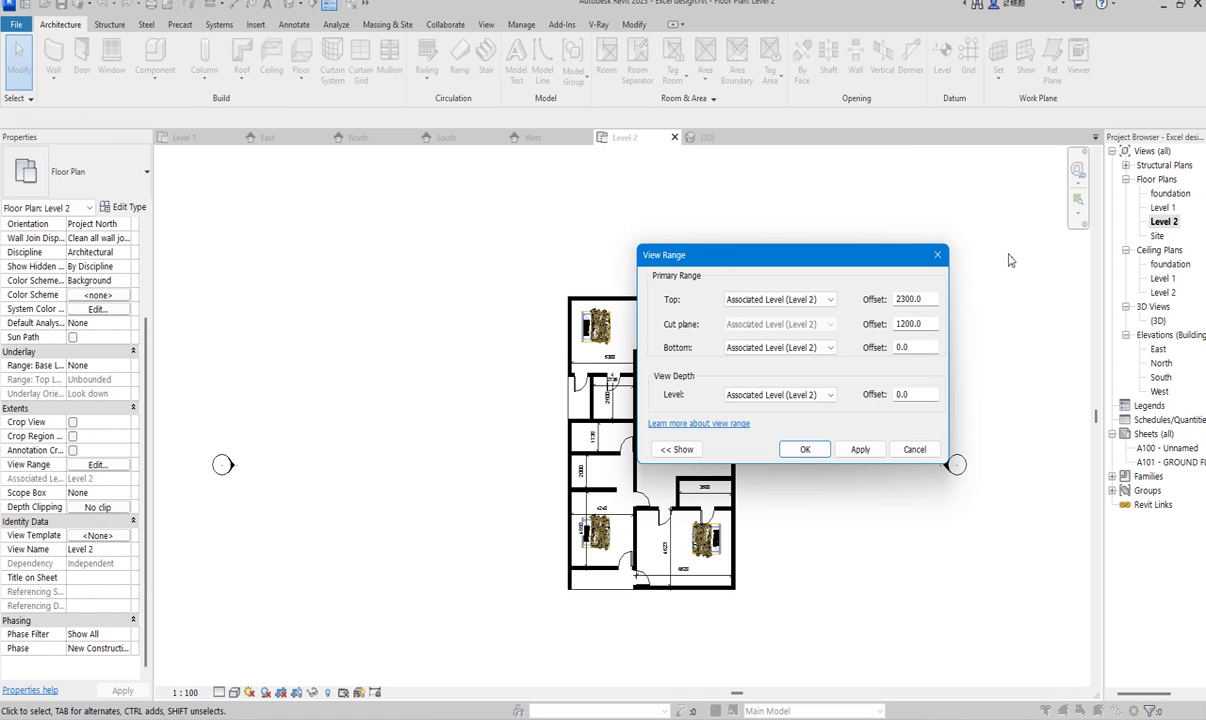
double_click(918, 324)
click(815, 453)
Zoom in and select the window in the left outer wall.
scroll(710, 440, up, 4)
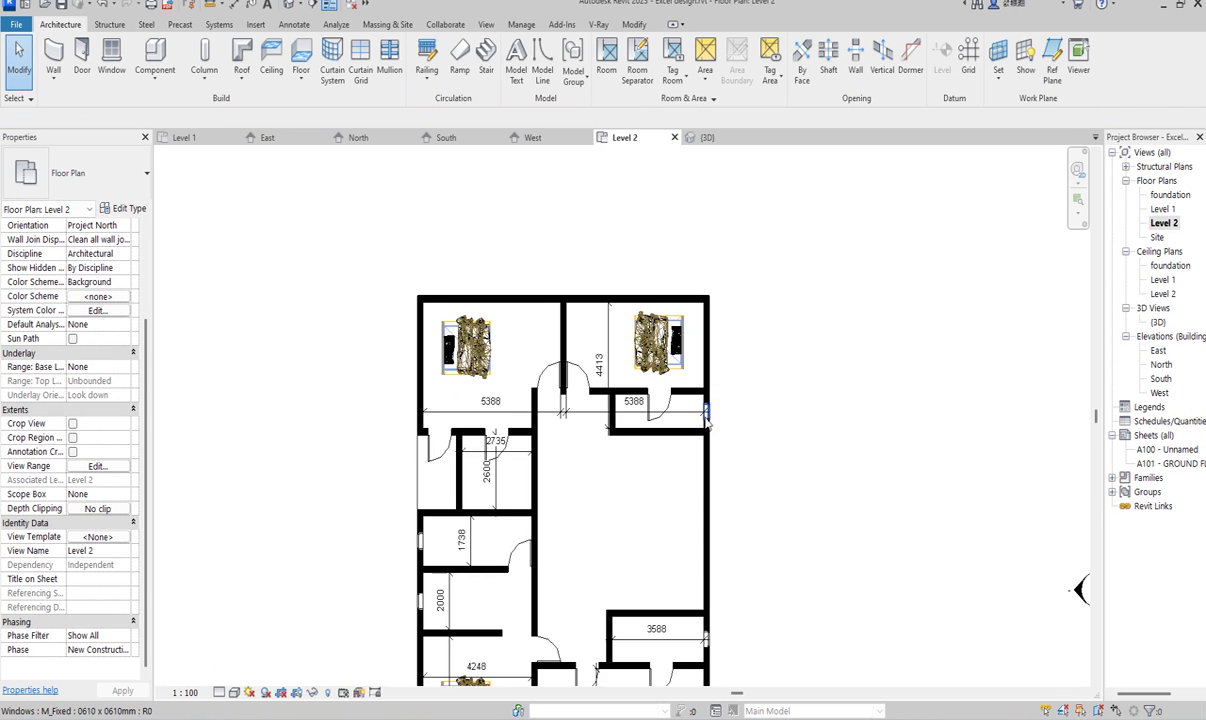
scroll(724, 401, down, 3)
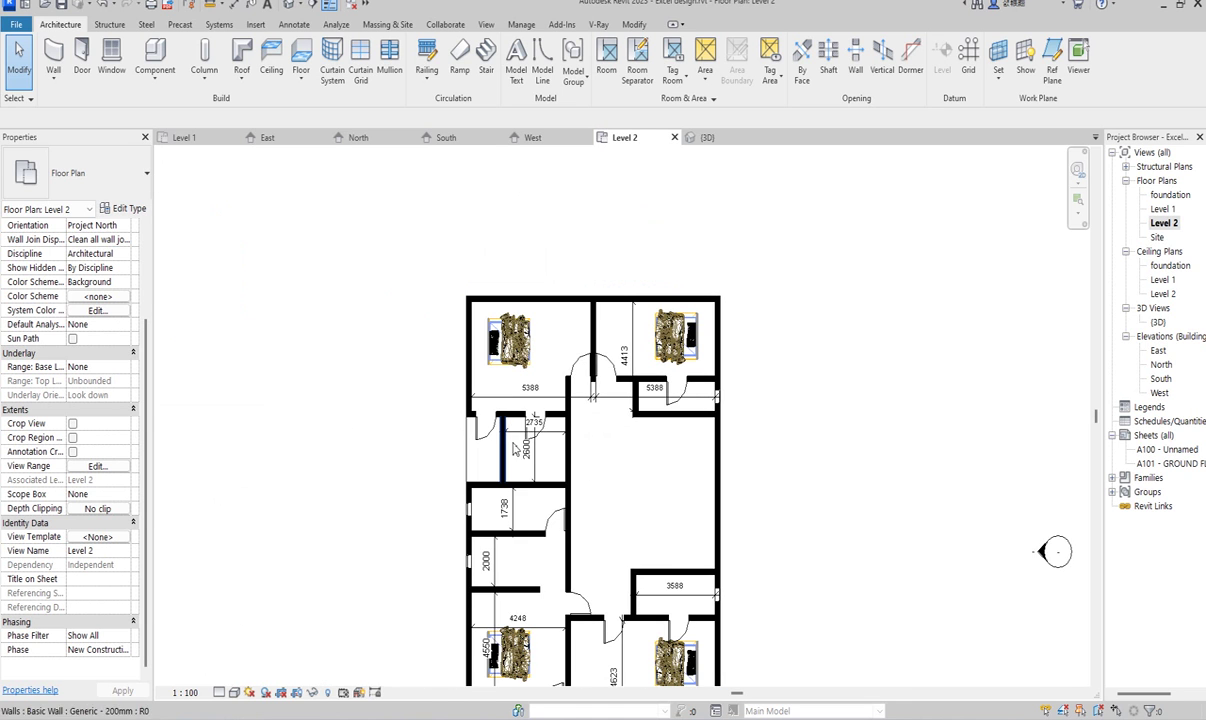
scroll(492, 502, down, 2)
scroll(501, 516, up, 3)
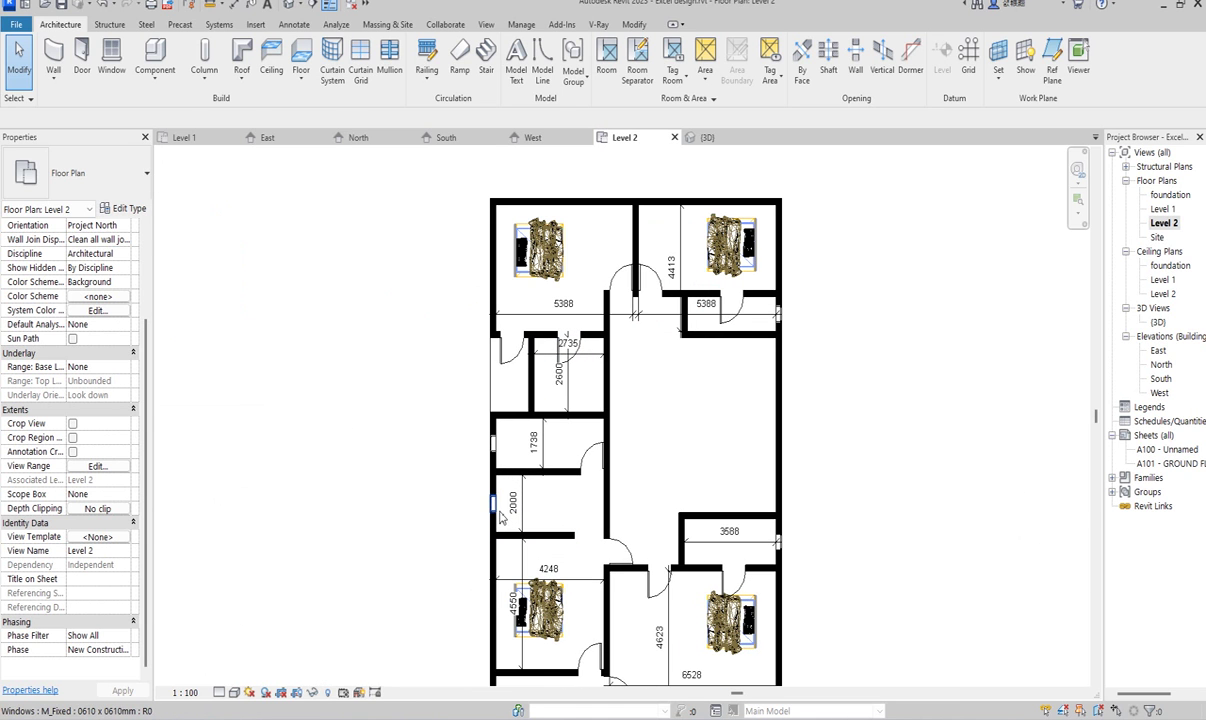
click(493, 507)
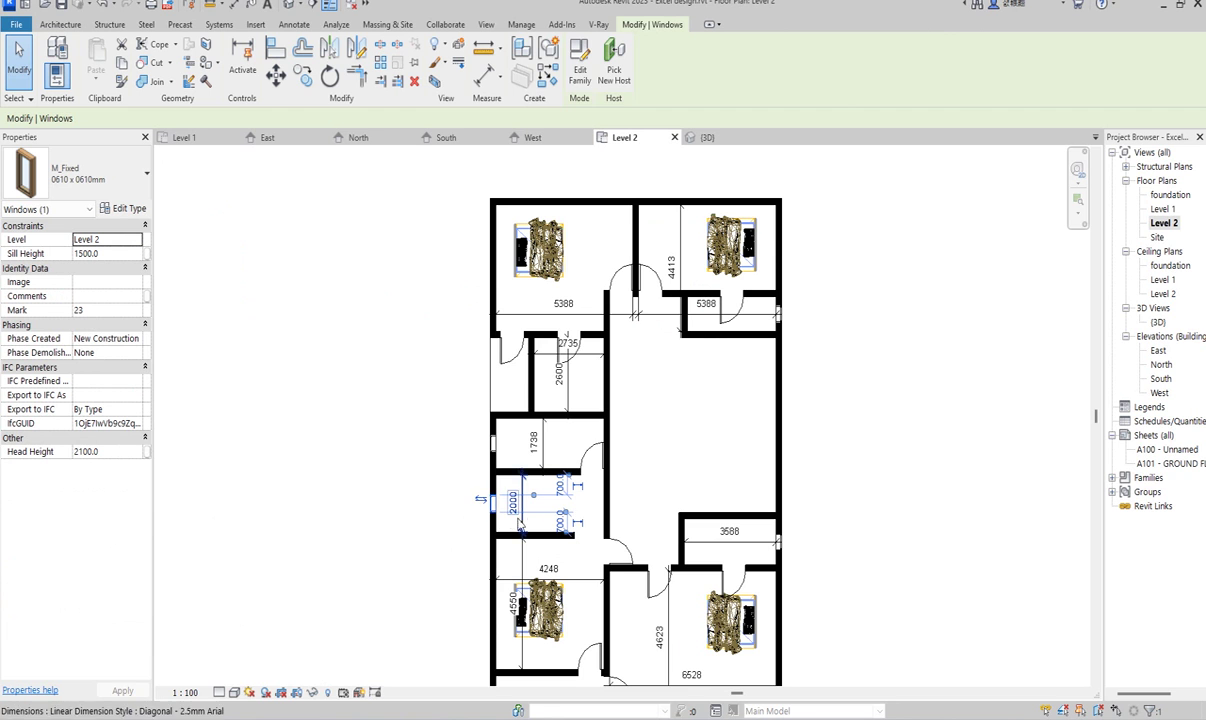
Rehost the selected window higher up on the west wall, then deselect it.
click(614, 60)
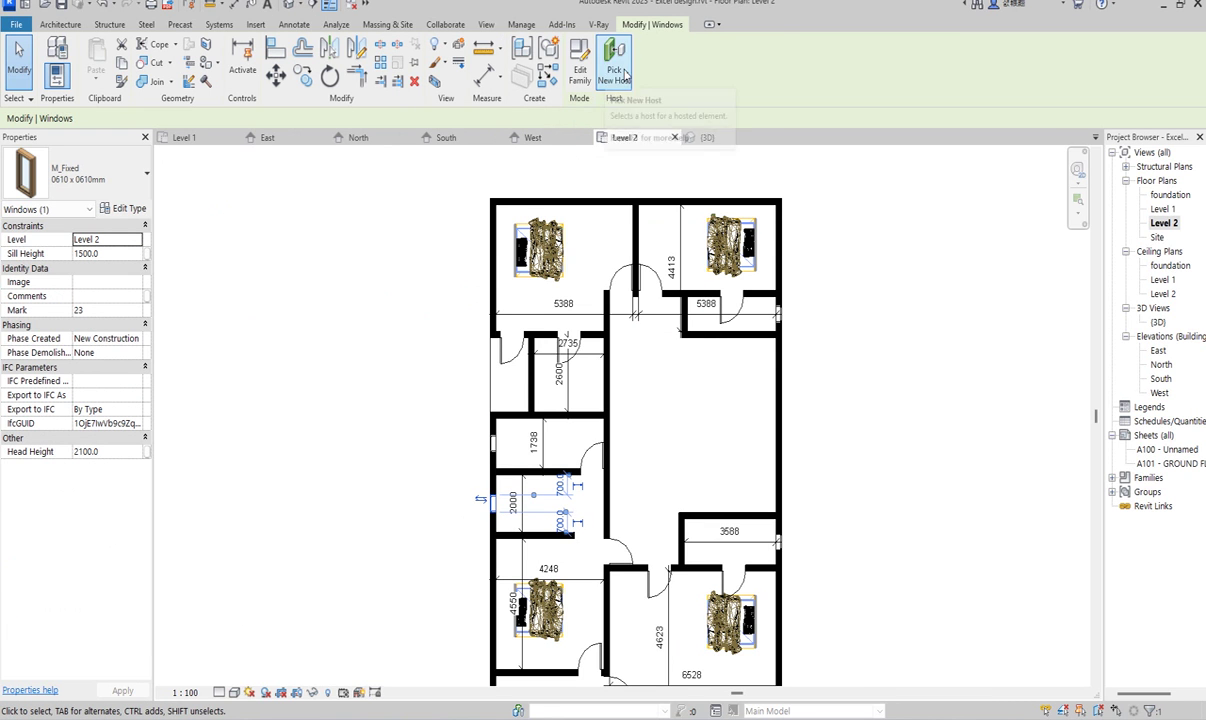
click(529, 372)
click(336, 377)
Resume placing M_Fixed 0610 x 0610mm windows at a 1500 sill height.
scroll(674, 348, down, 3)
scroll(633, 388, up, 5)
scroll(484, 378, down, 2)
scroll(484, 378, up, 2)
scroll(465, 340, down, 3)
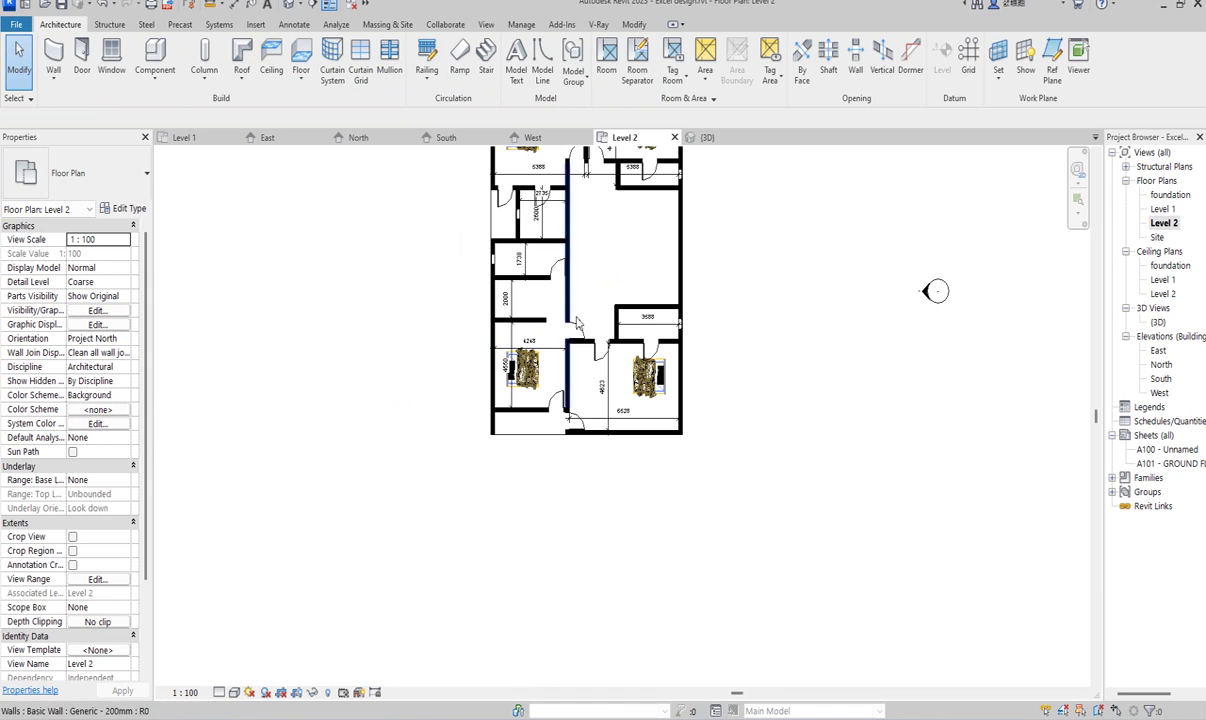
scroll(619, 520, down, 1)
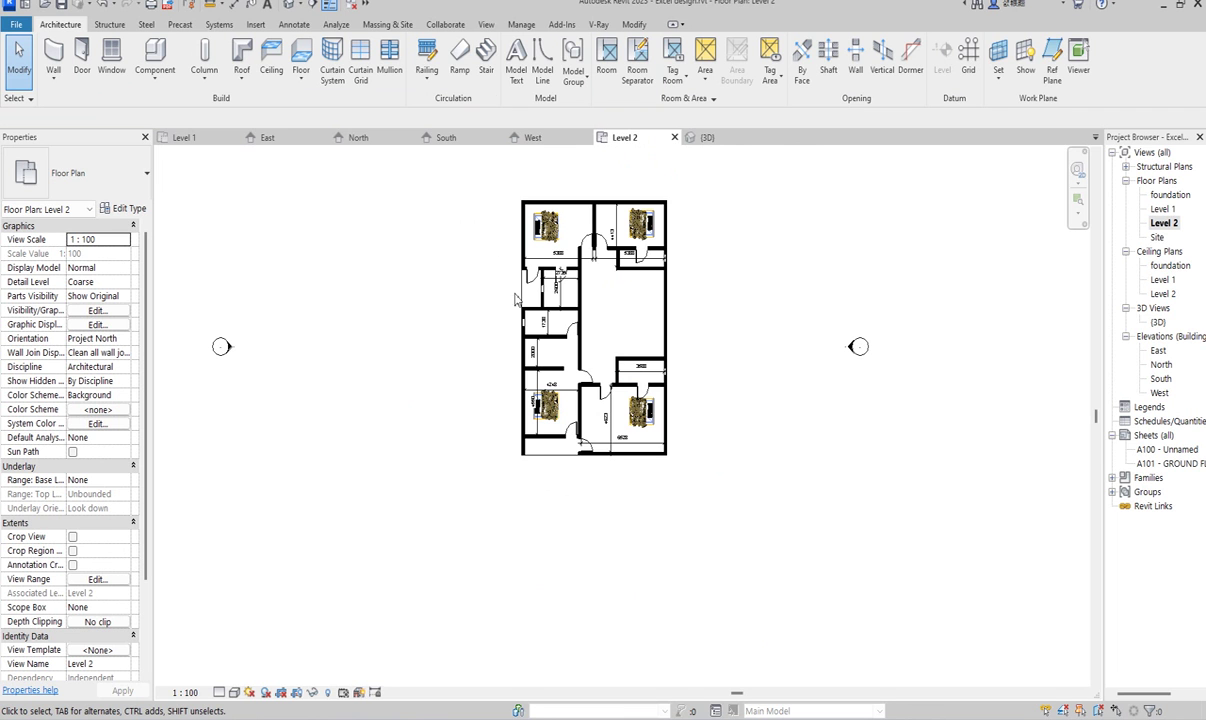
click(111, 58)
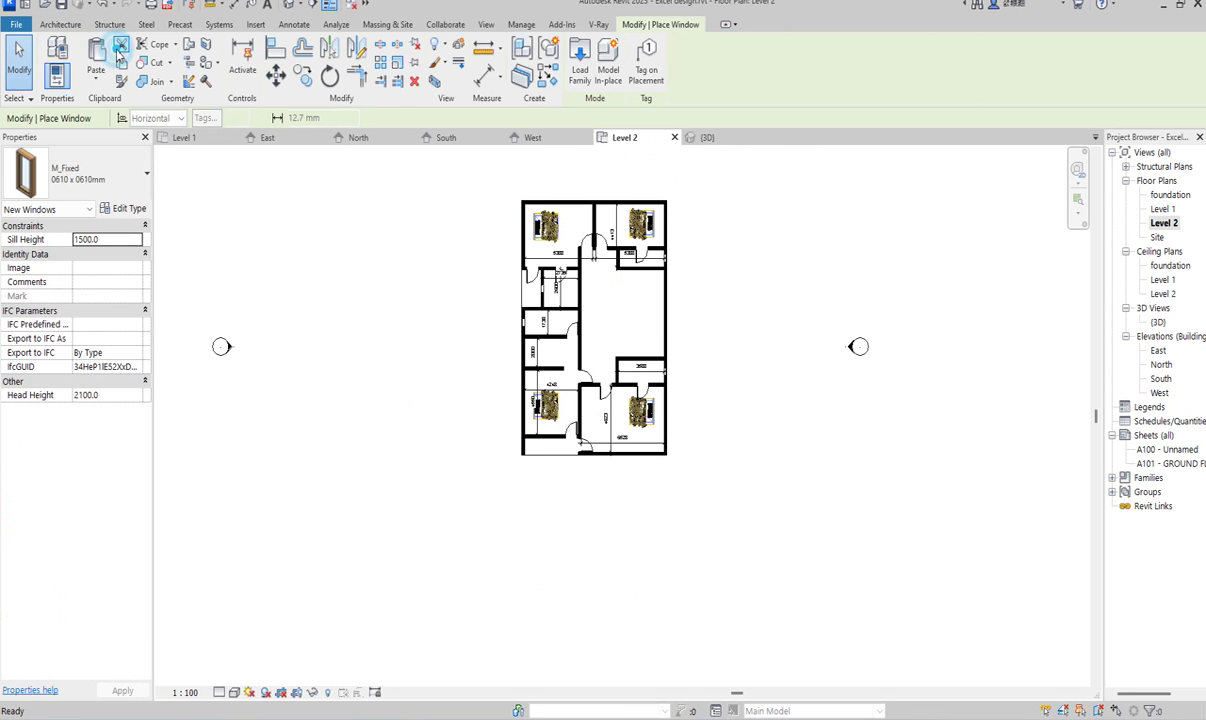
Choose the M_Fixed 0610 x 1830mm window type and set its type Height to 1800.
click(130, 180)
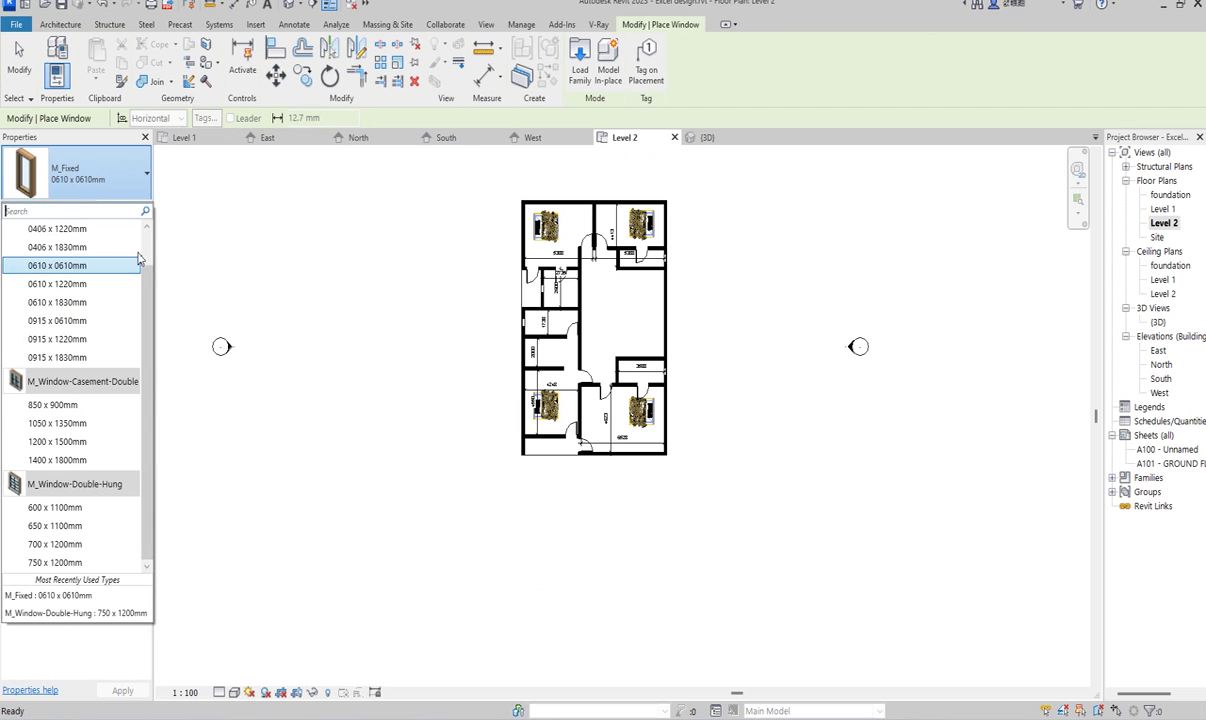
click(36, 304)
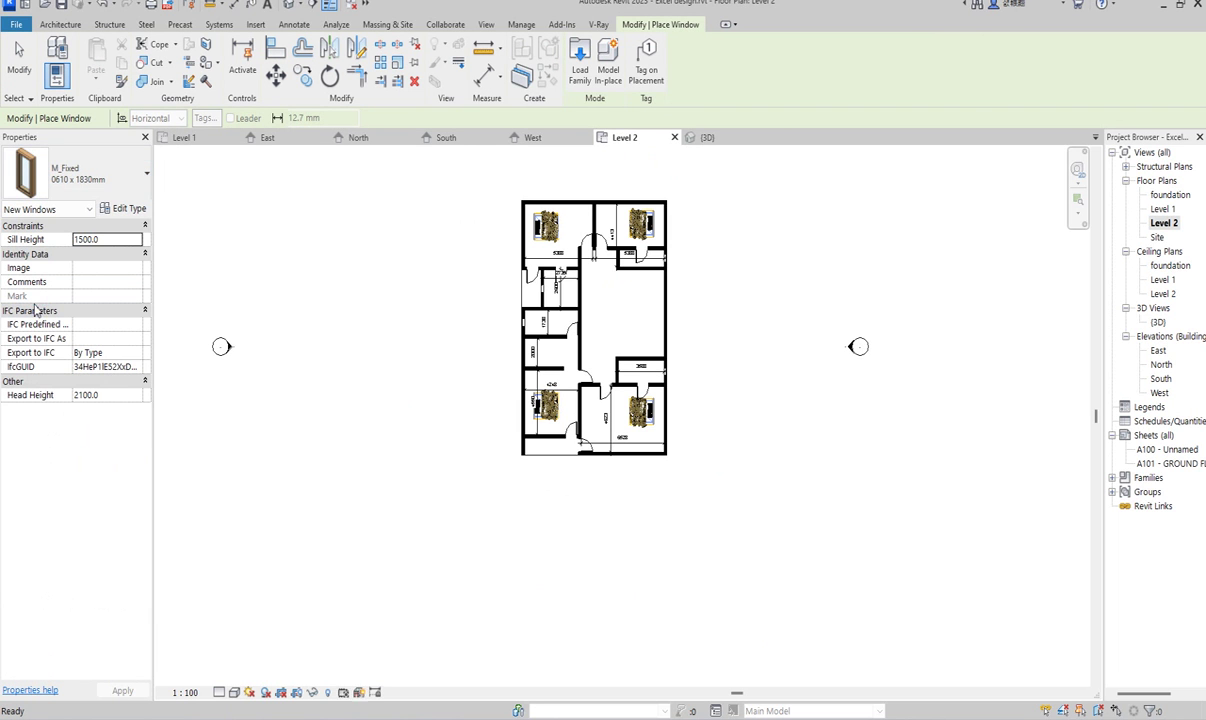
click(126, 209)
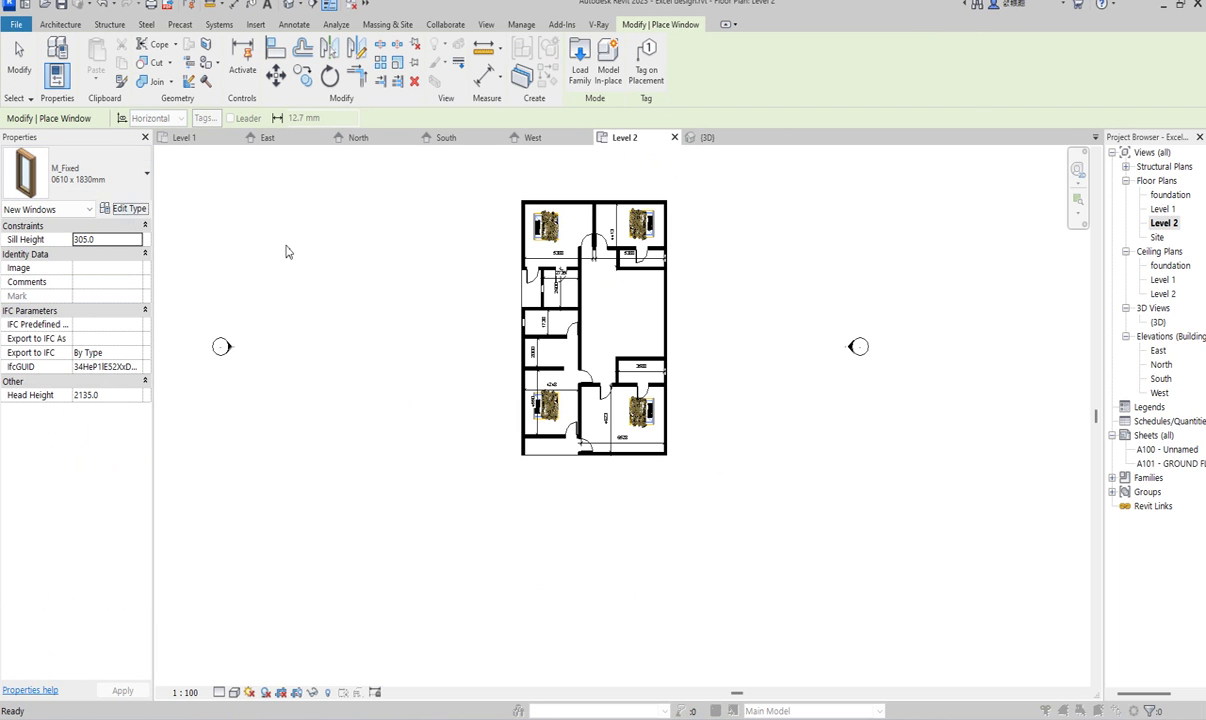
click(631, 406)
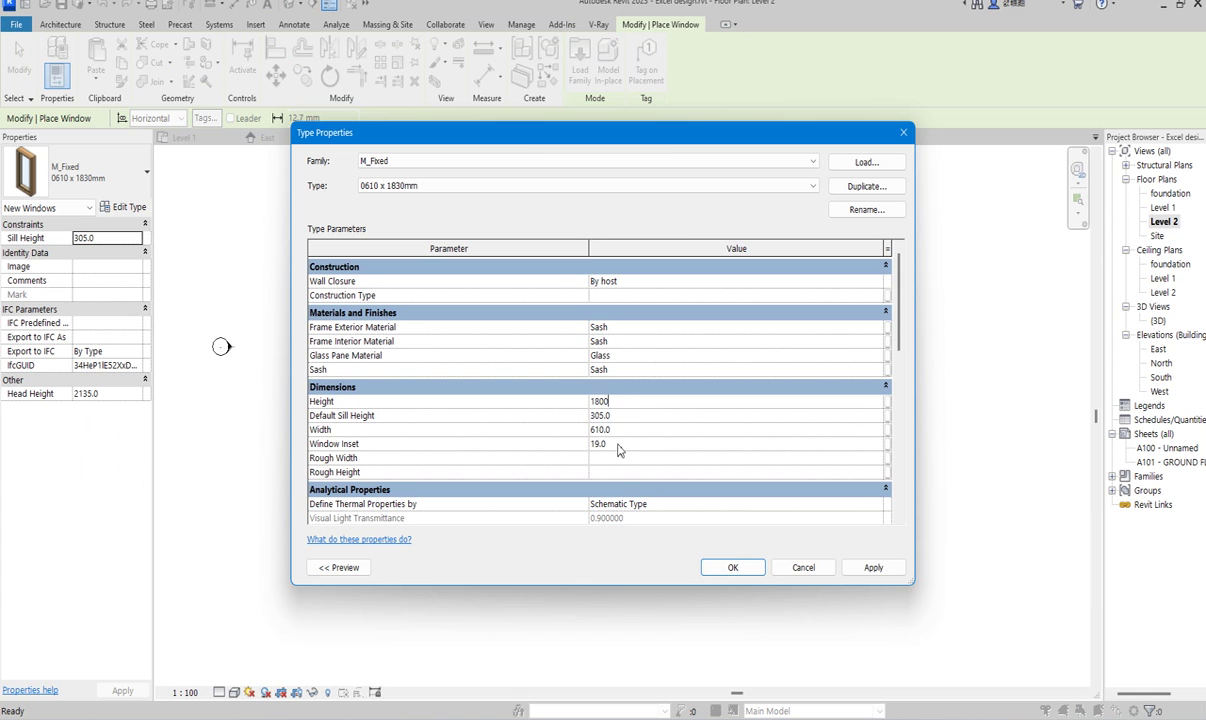
click(627, 429)
click(733, 567)
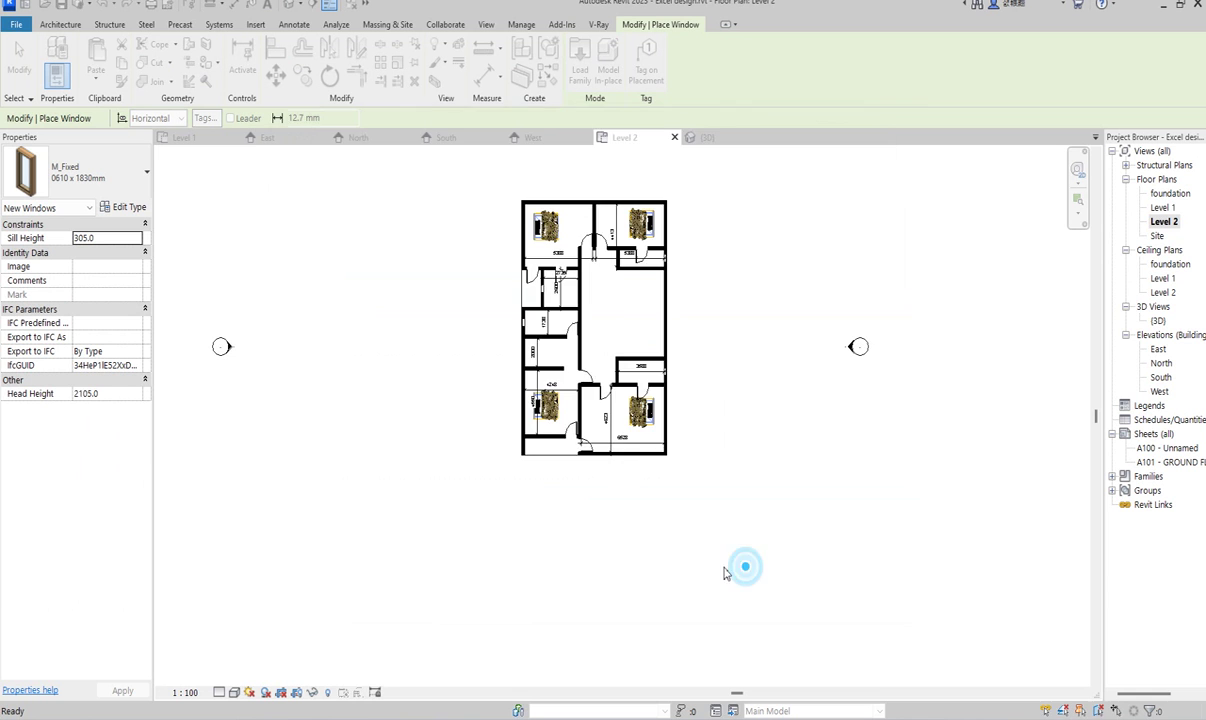
Set the window's Head Height to 2100 in Properties.
scroll(509, 420, up, 3)
scroll(509, 420, up, 5)
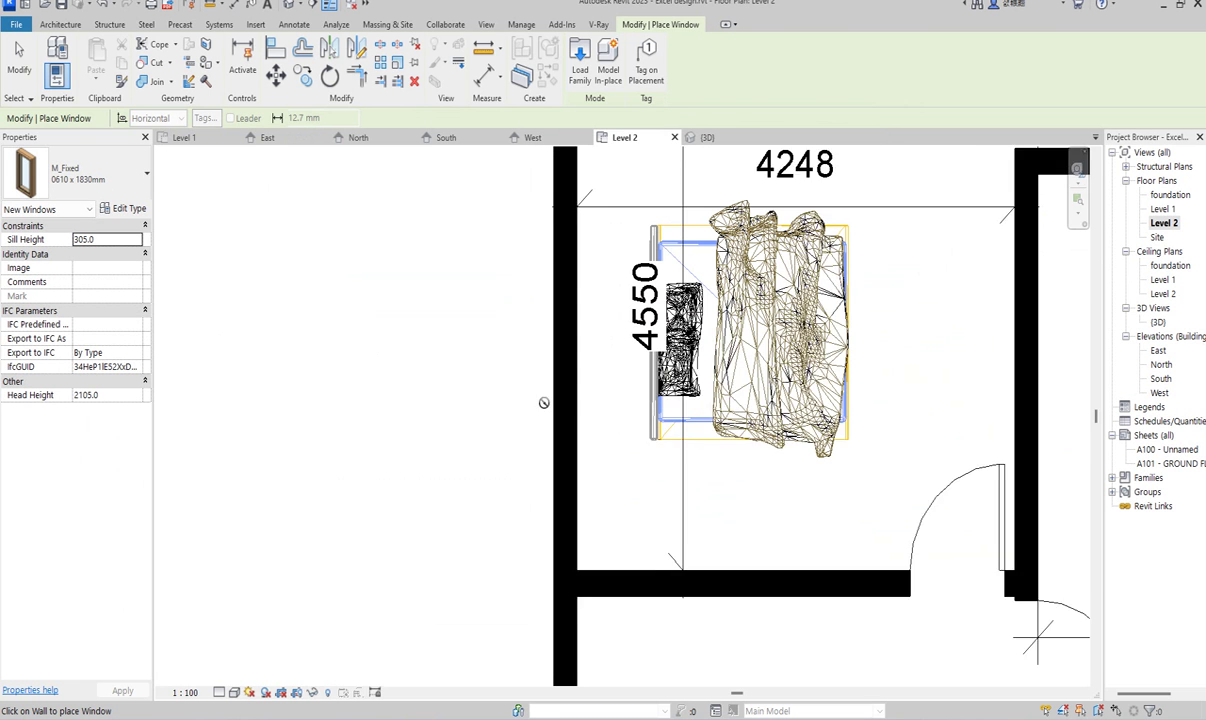
click(109, 396)
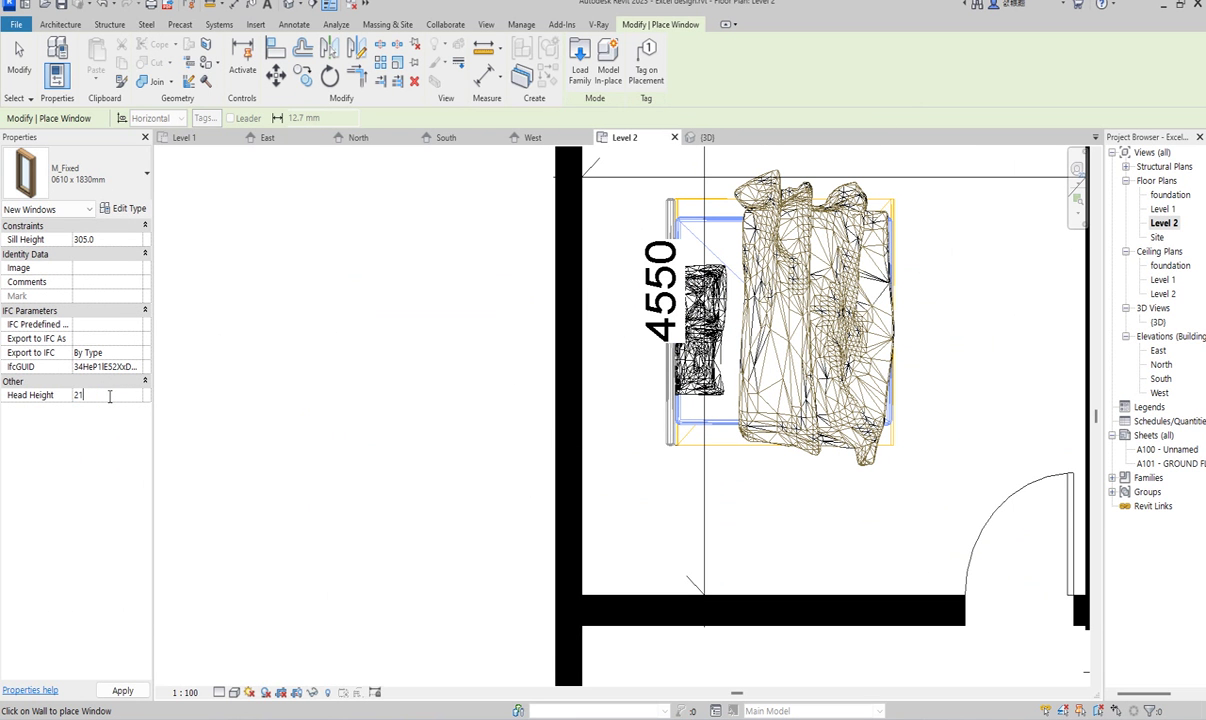
key(Return)
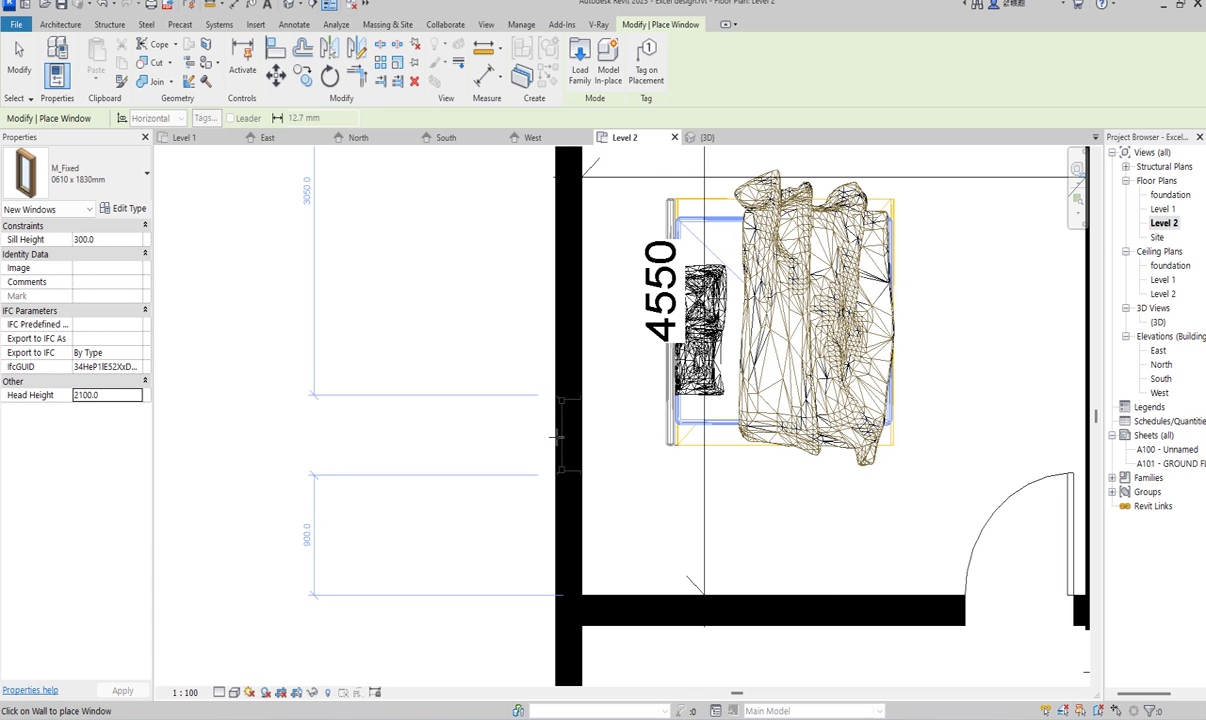
Place fixed windows in the bedroom's west wall and the wall below it.
scroll(560, 331, down, 5)
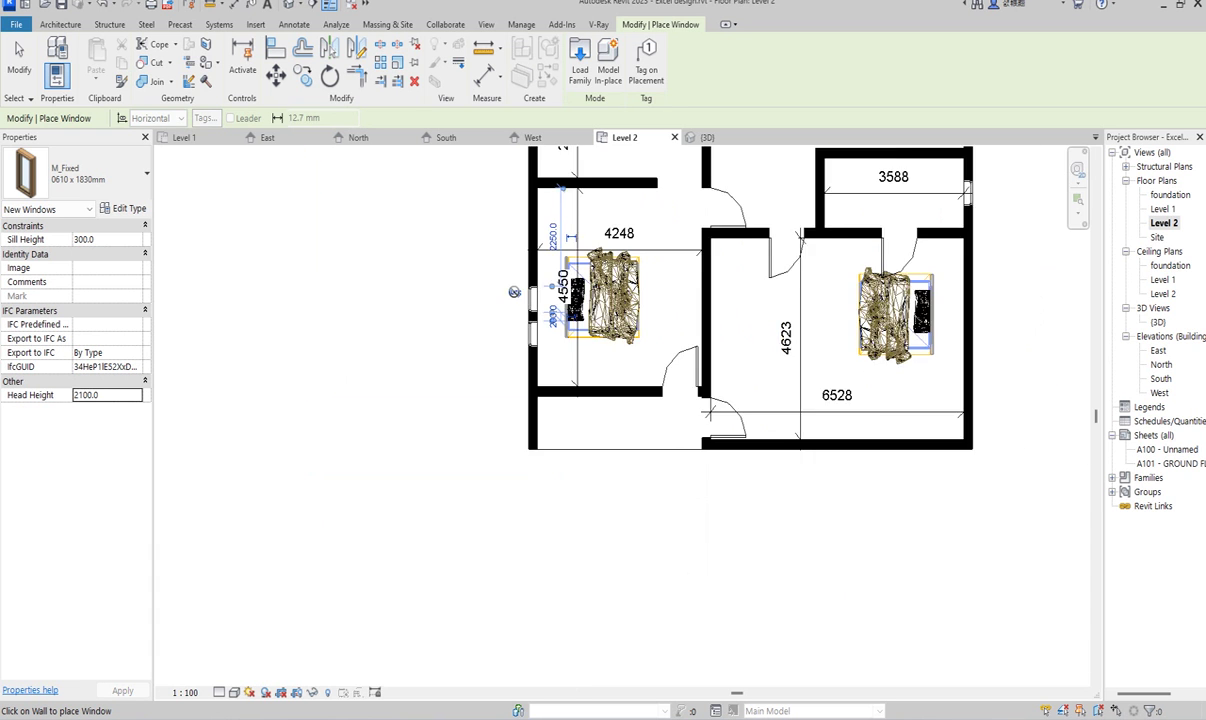
scroll(541, 352, up, 5)
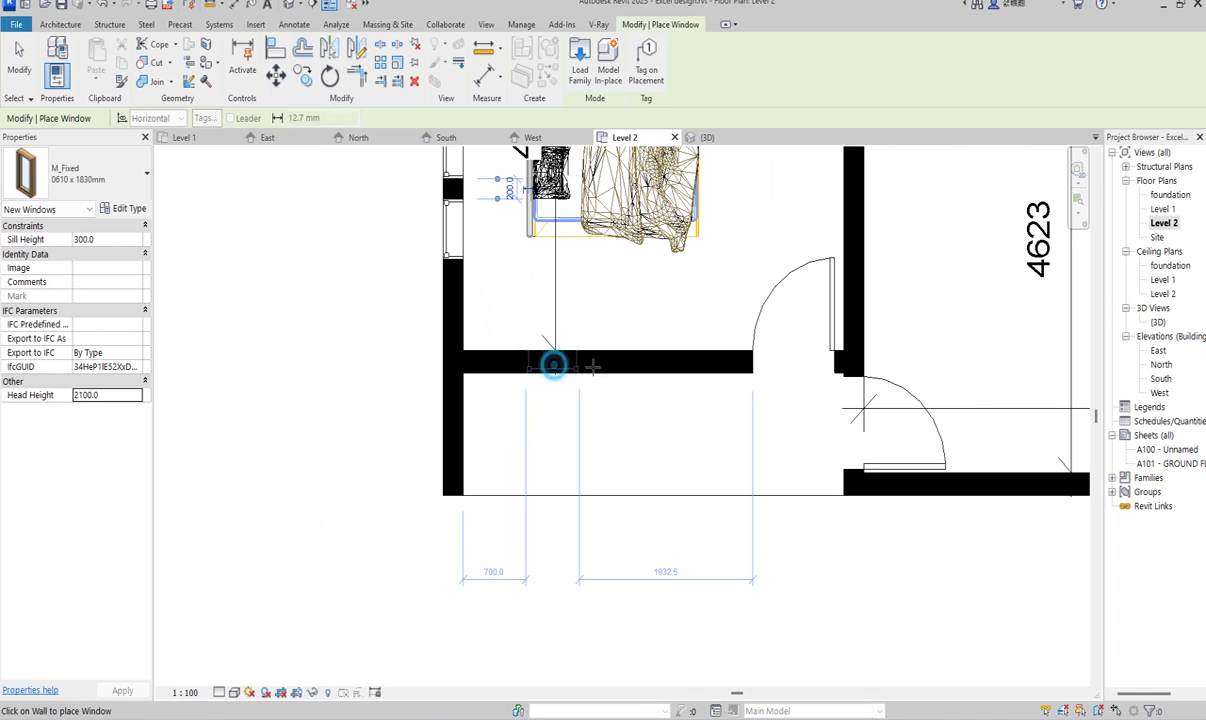
click(553, 364)
scroll(553, 364, down, 3)
click(627, 369)
scroll(627, 369, down, 3)
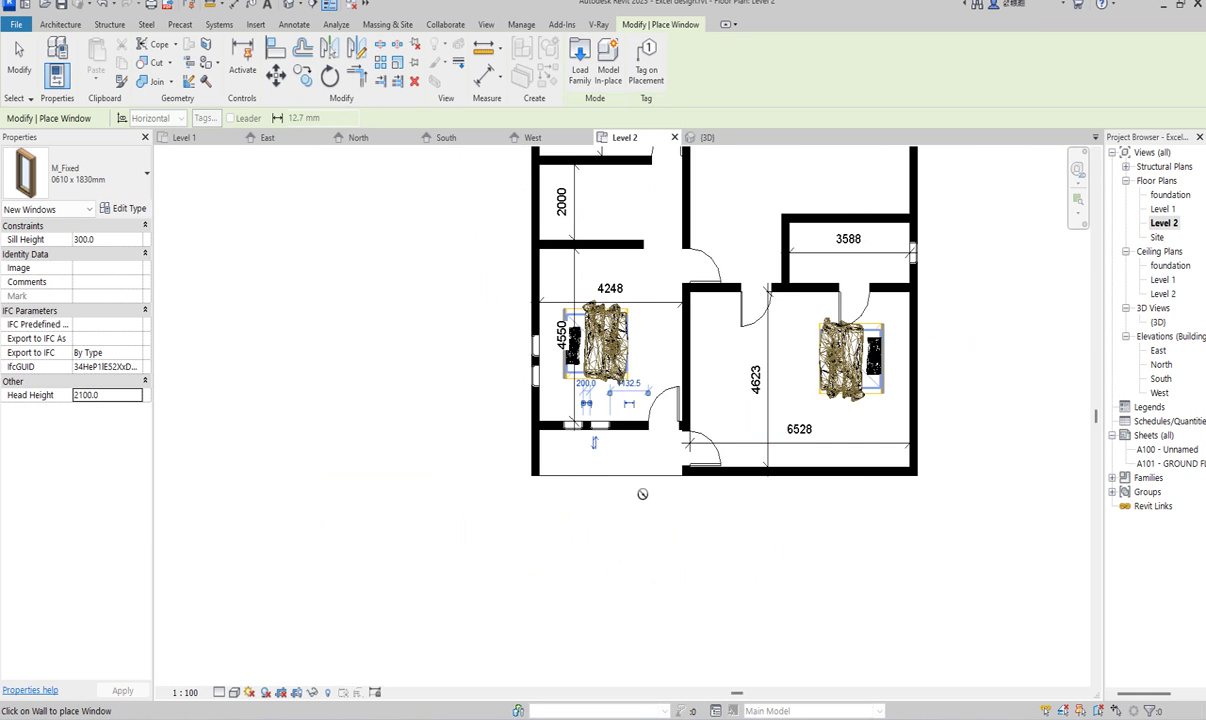
scroll(700, 479, up, 4)
scroll(874, 412, down, 4)
scroll(781, 357, up, 3)
scroll(781, 357, up, 1)
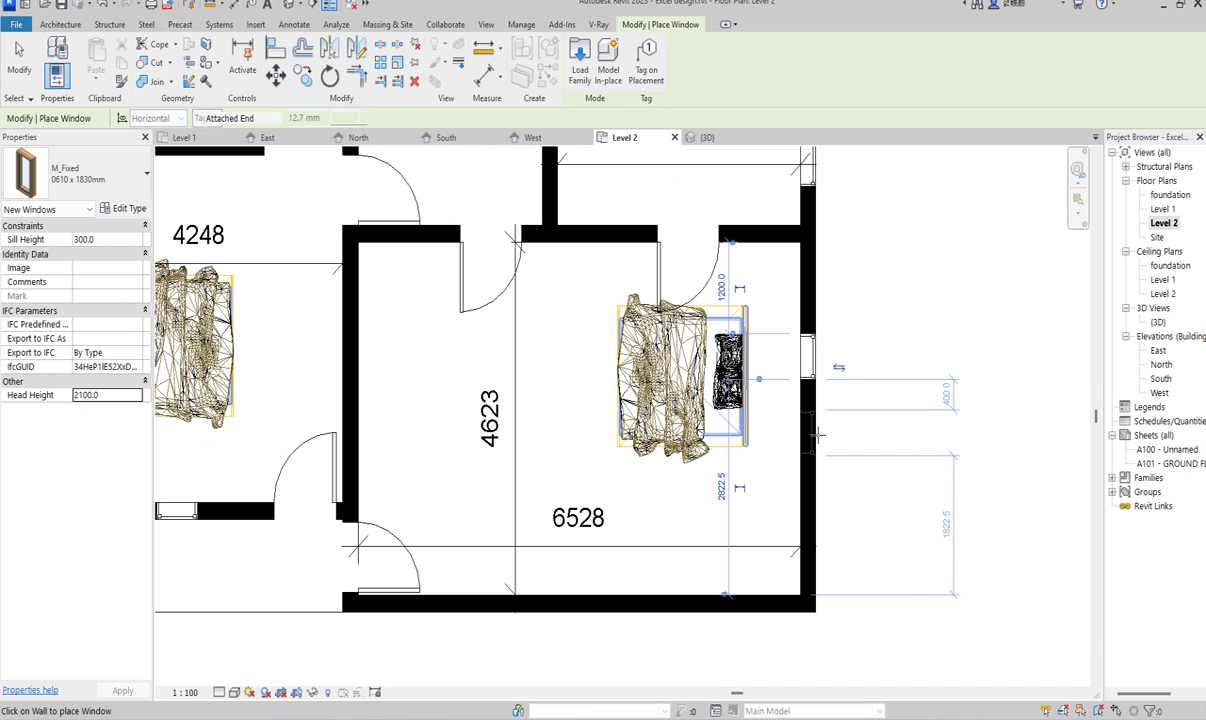
scroll(816, 490, down, 3)
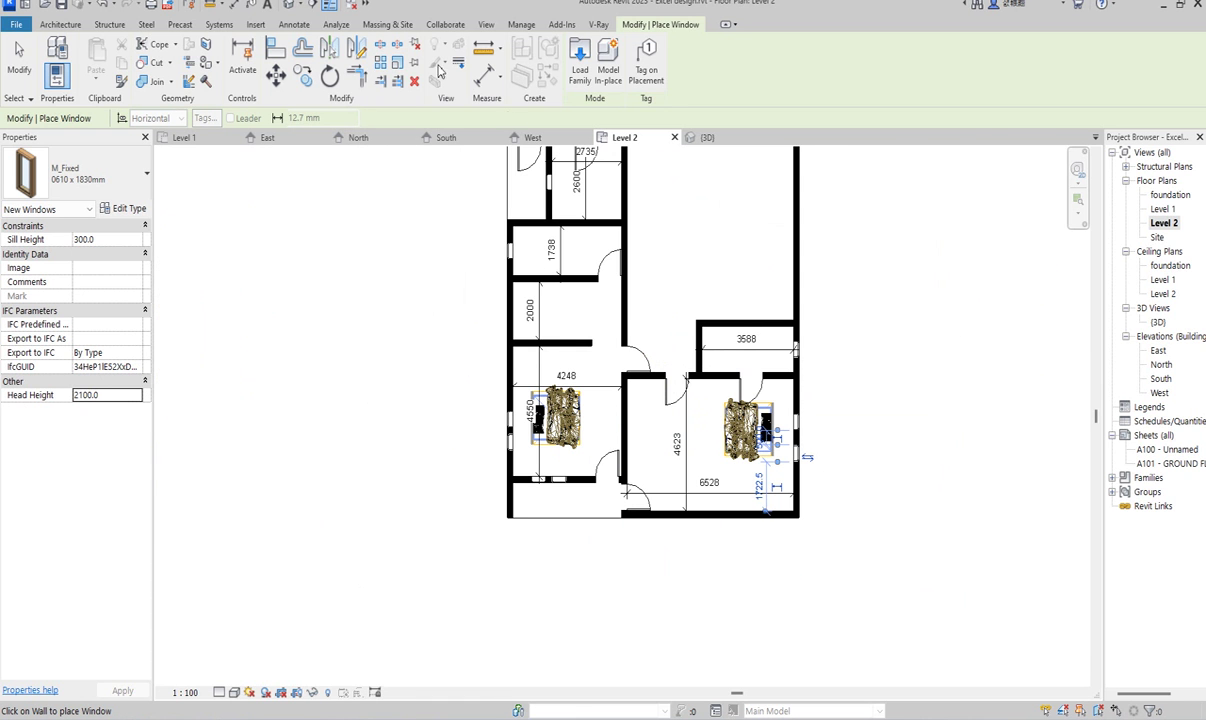
scroll(607, 569, down, 2)
scroll(662, 280, up, 5)
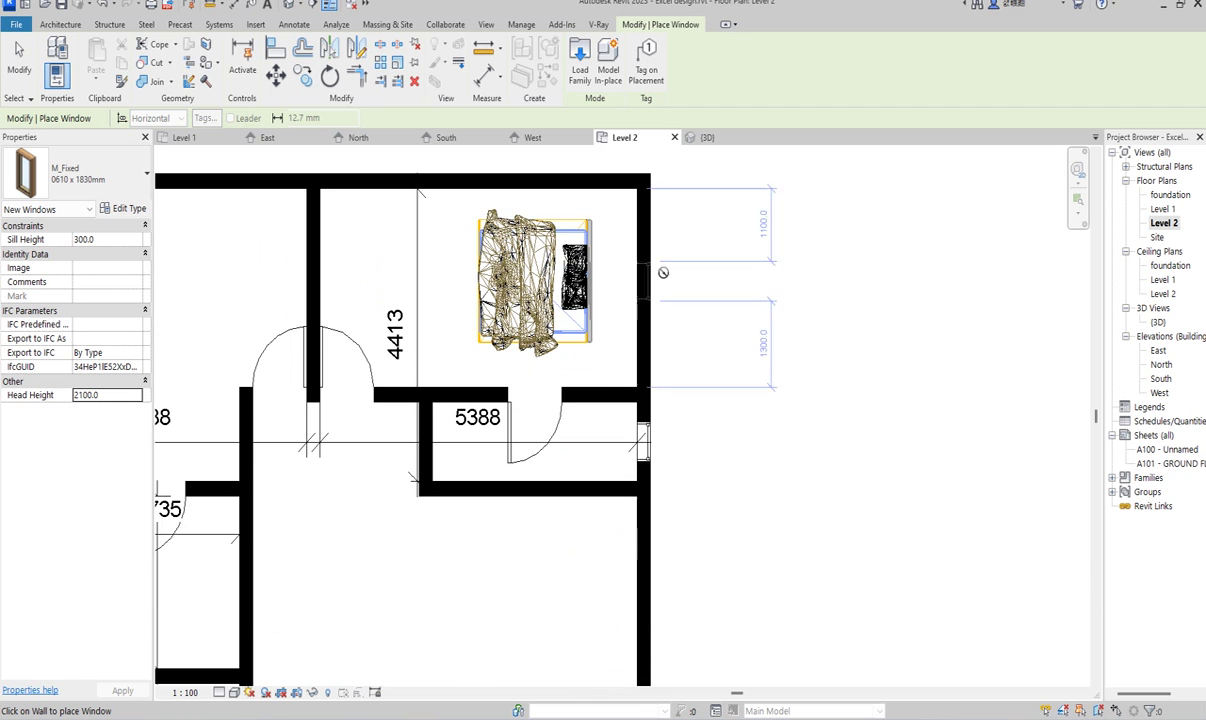
Add windows to the top-right room's east and top walls and the left bedroom's top and left walls.
click(655, 256)
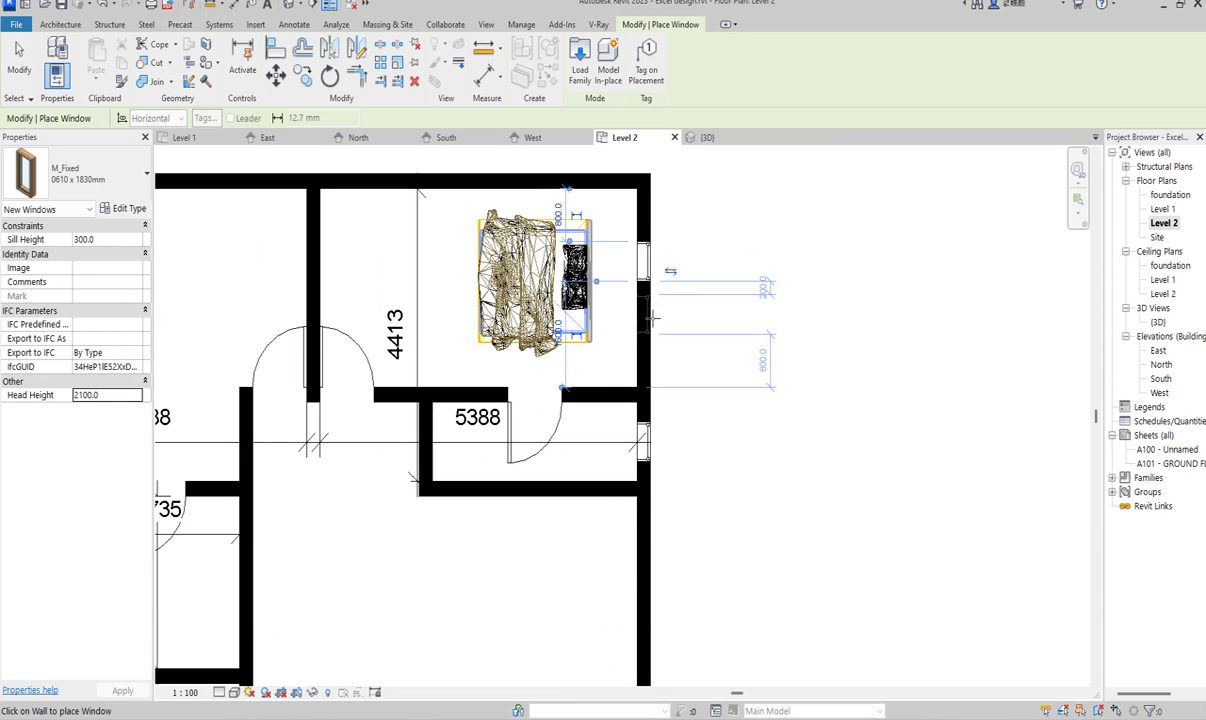
click(511, 171)
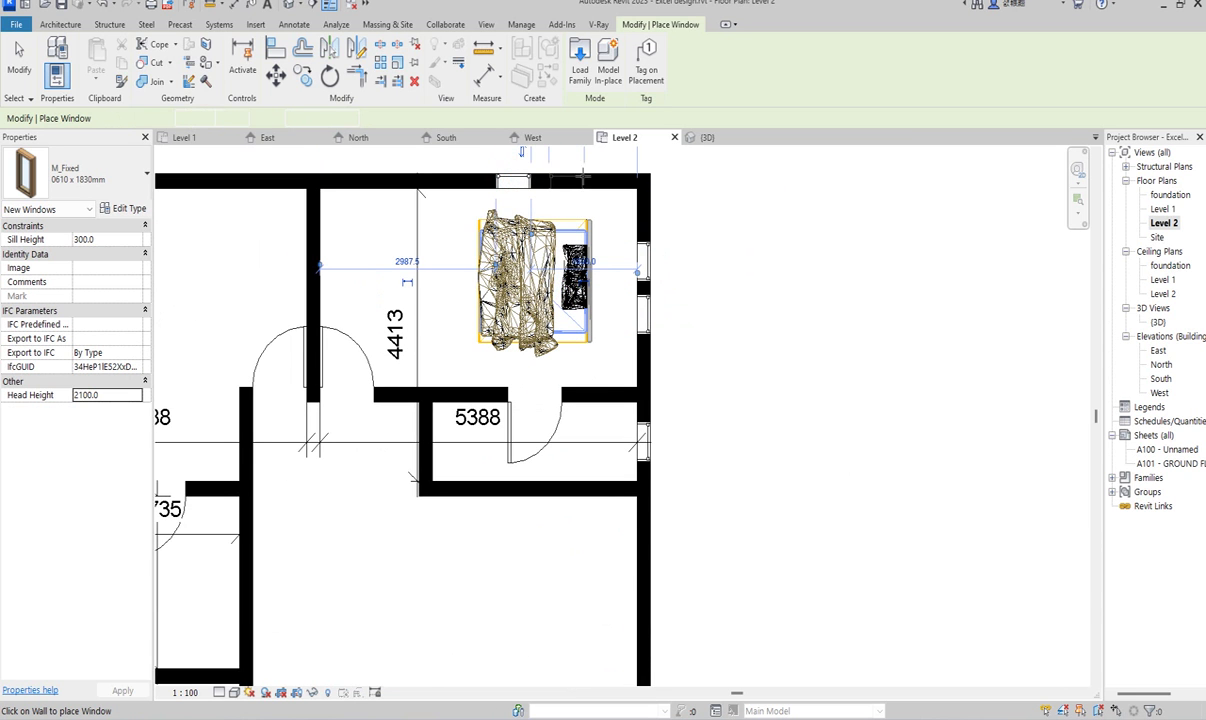
click(581, 175)
scroll(686, 470, down, 2)
scroll(424, 327, up, 2)
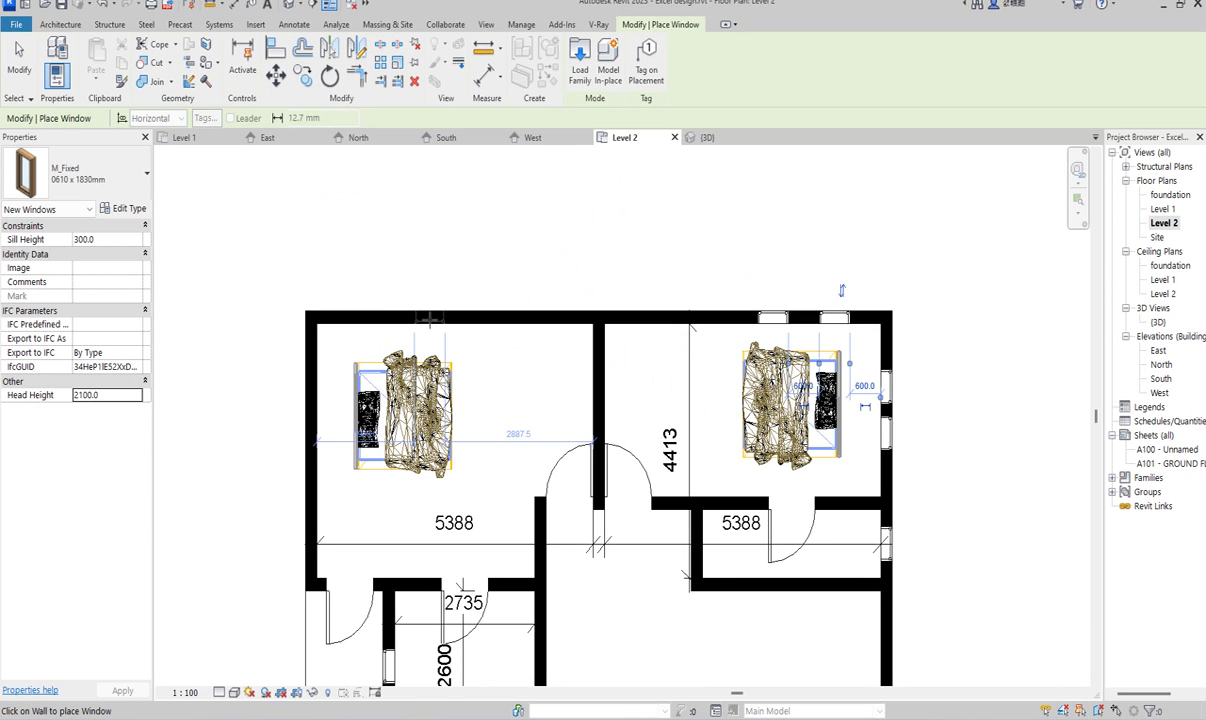
click(429, 317)
click(486, 316)
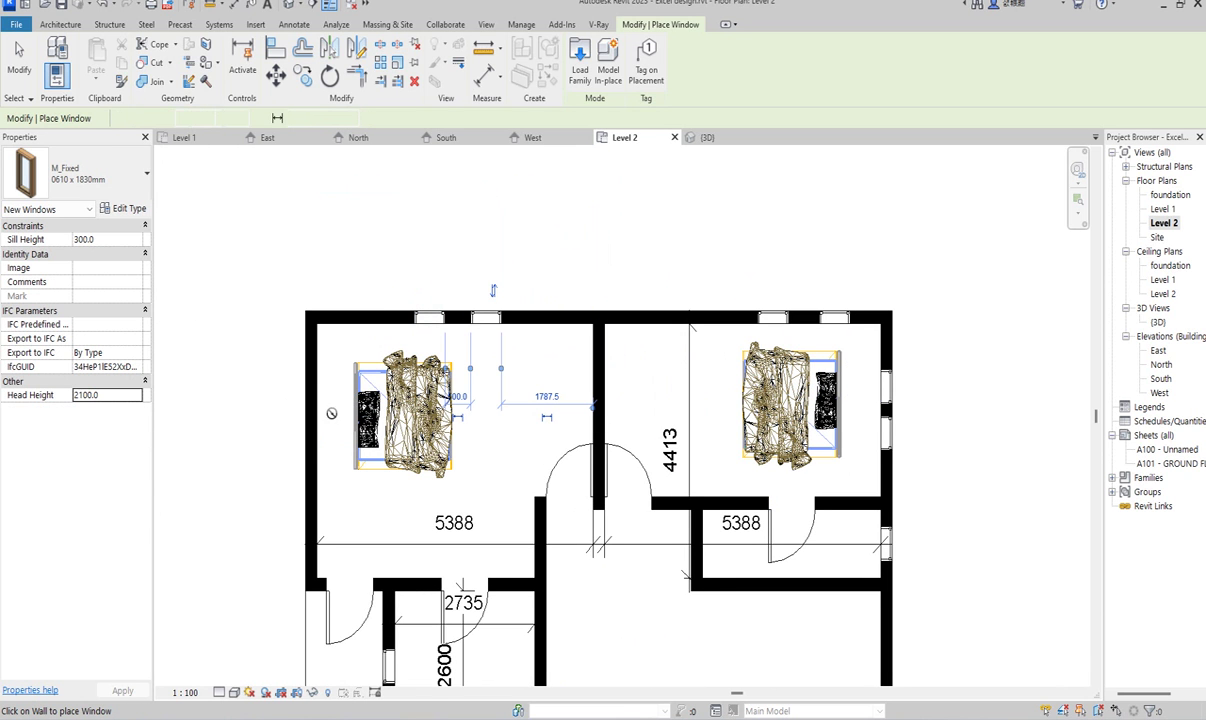
click(310, 410)
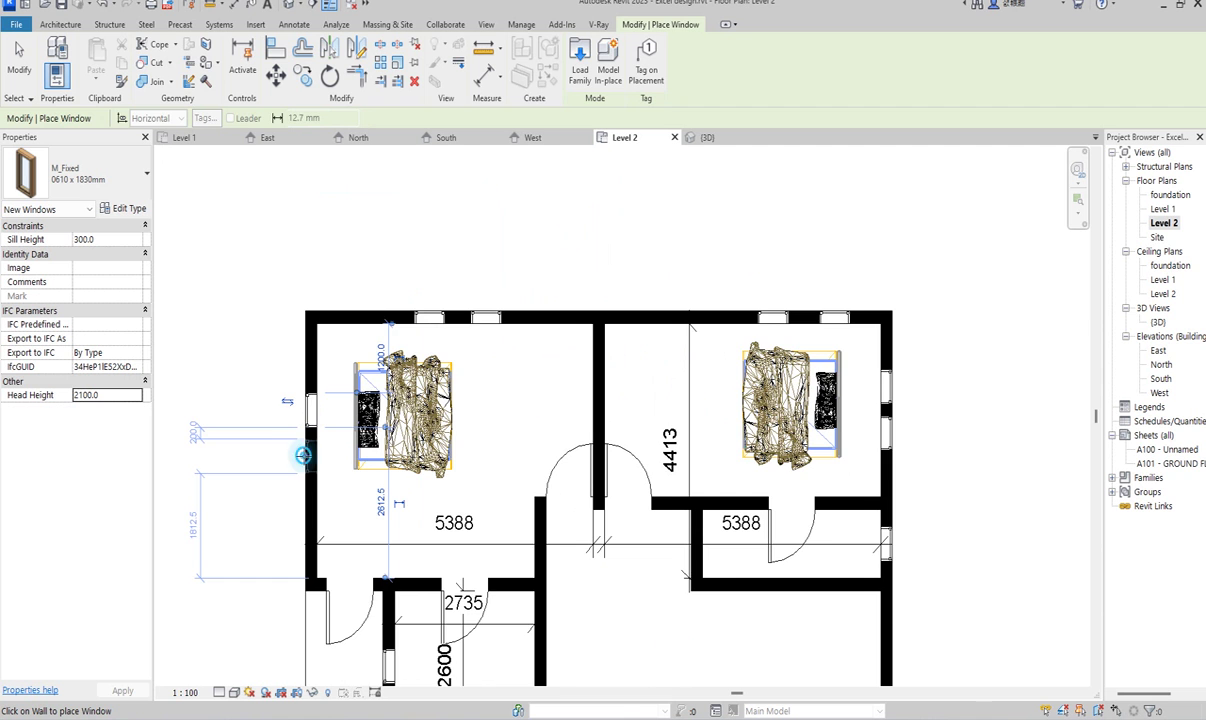
scroll(934, 600, down, 4)
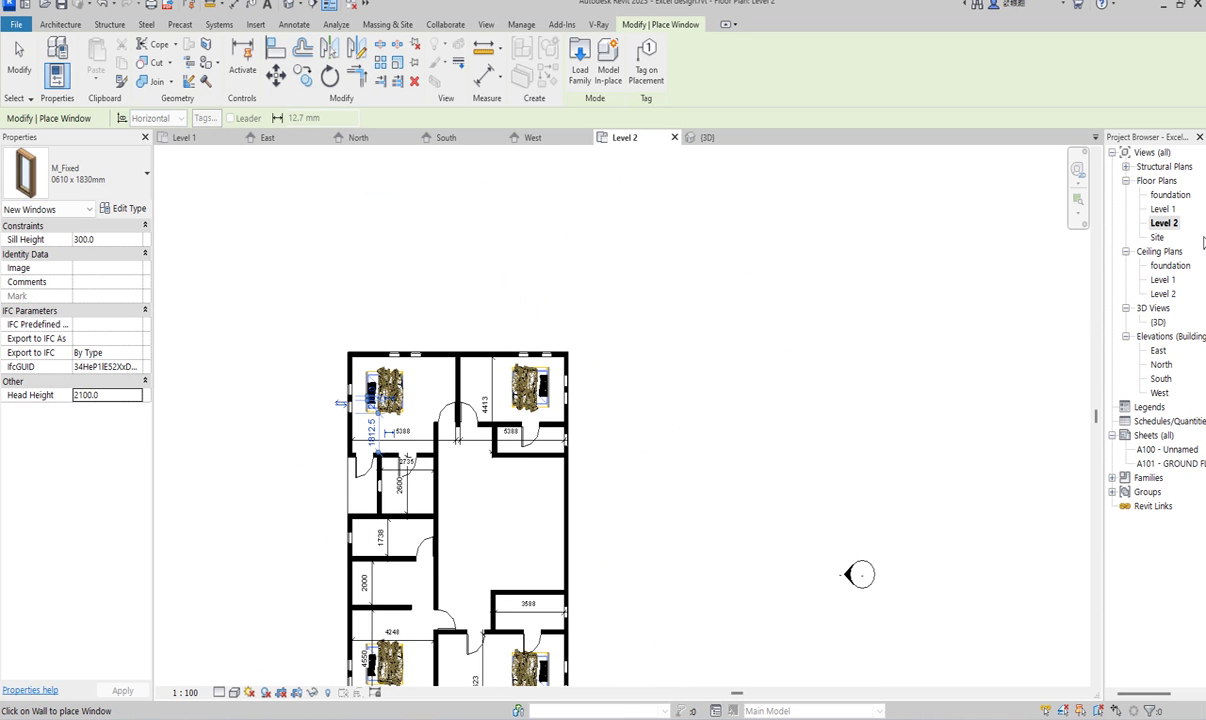
On the Level 1 plan, place two M_Fixed 0610 x 1830mm windows in each bedroom's top wall.
double_click(1176, 209)
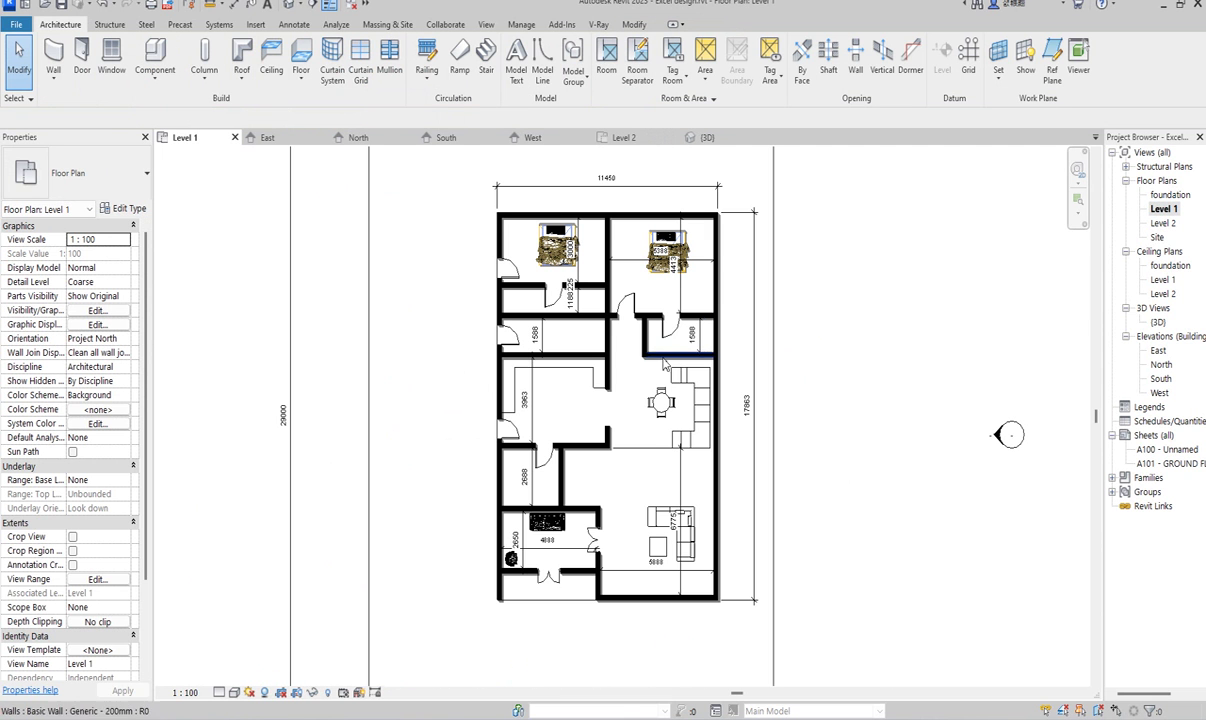
click(111, 57)
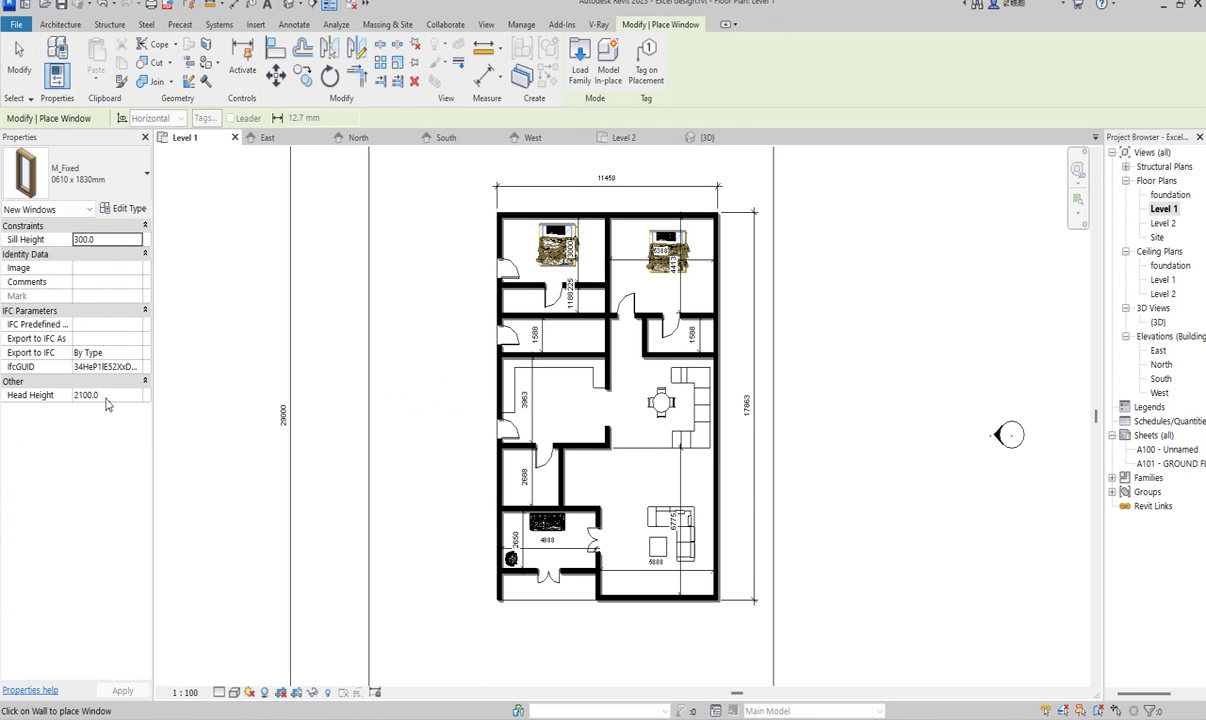
scroll(520, 190, up, 5)
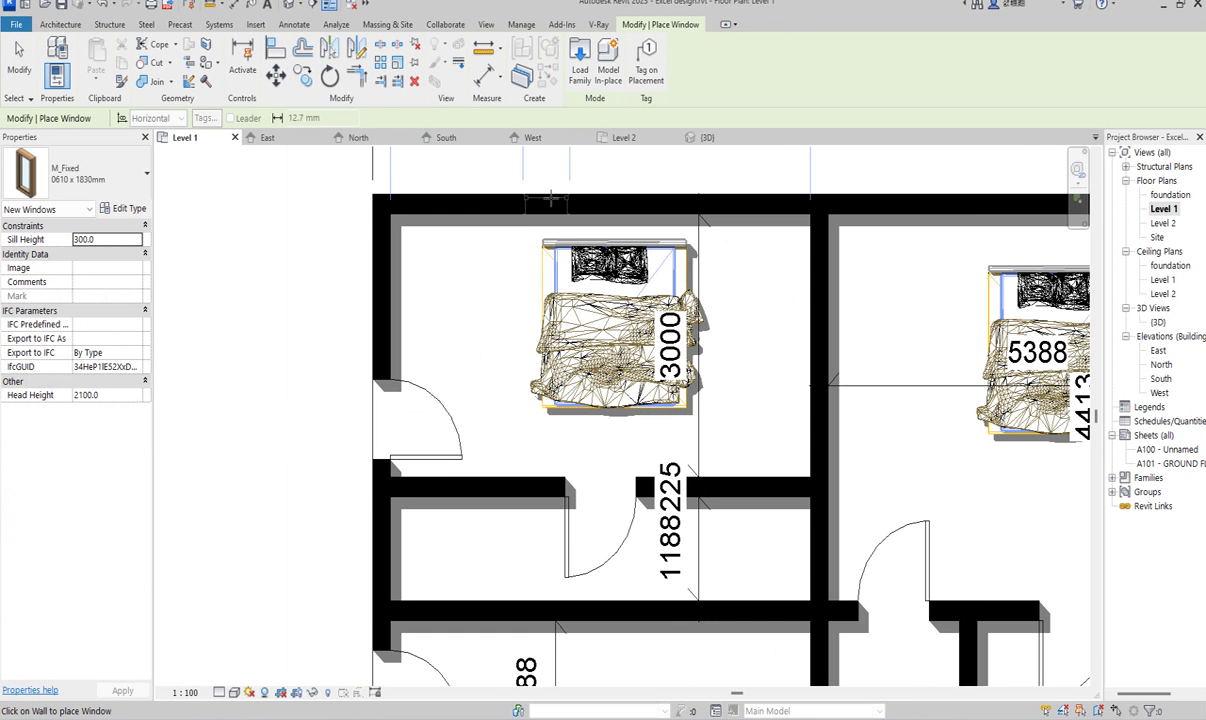
click(550, 199)
click(610, 199)
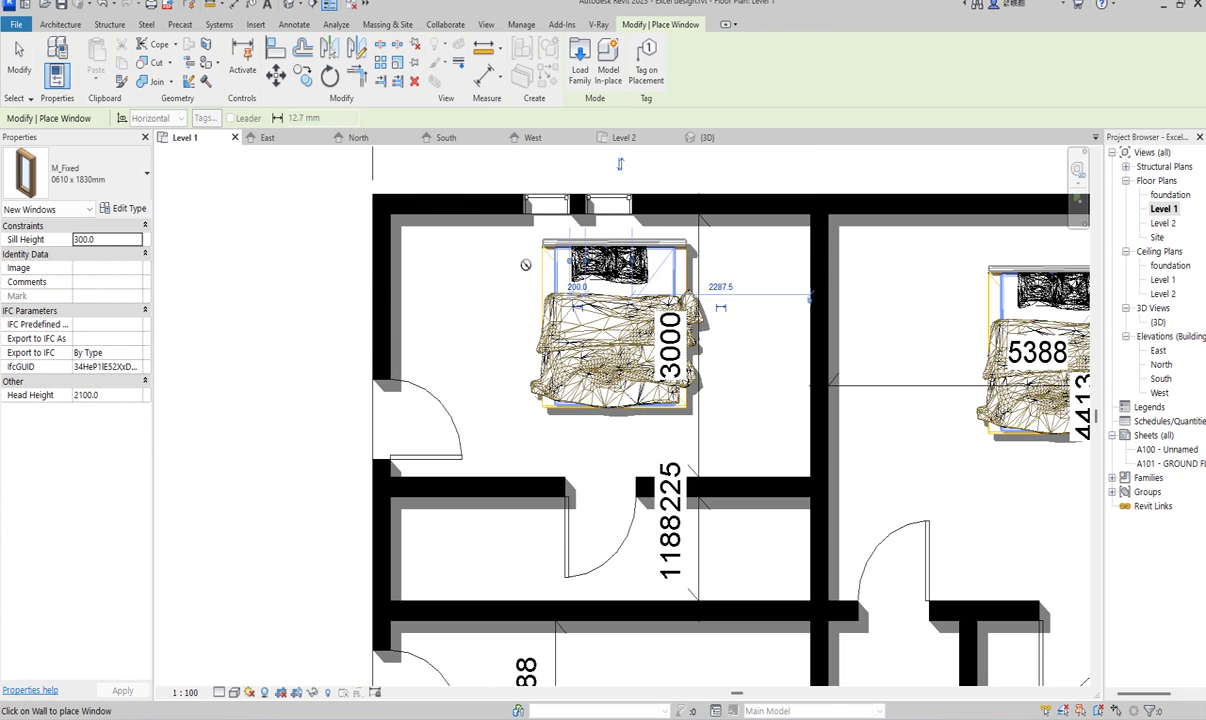
scroll(560, 280, down, 3)
scroll(820, 200, up, 3)
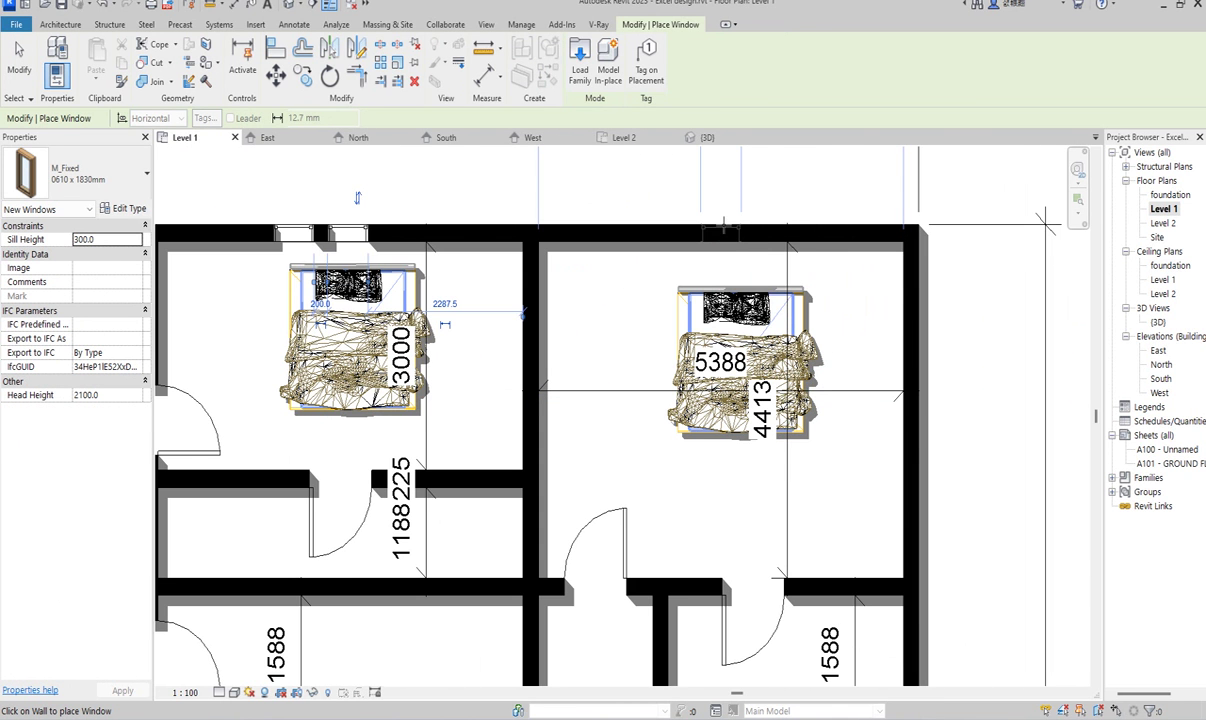
click(723, 233)
click(795, 224)
Add windows to the dining area's right wall, the 3963 room's left wall and the left outer wall.
scroll(516, 273, down, 4)
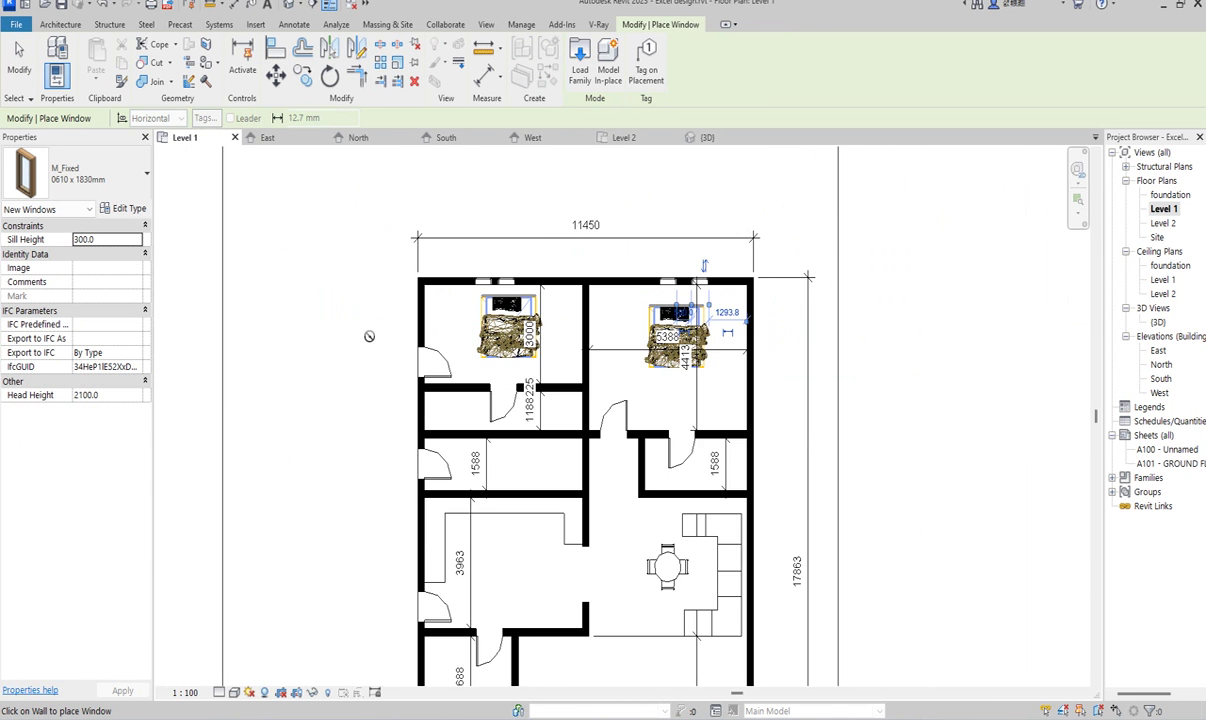
scroll(445, 295, up, 4)
scroll(445, 295, down, 4)
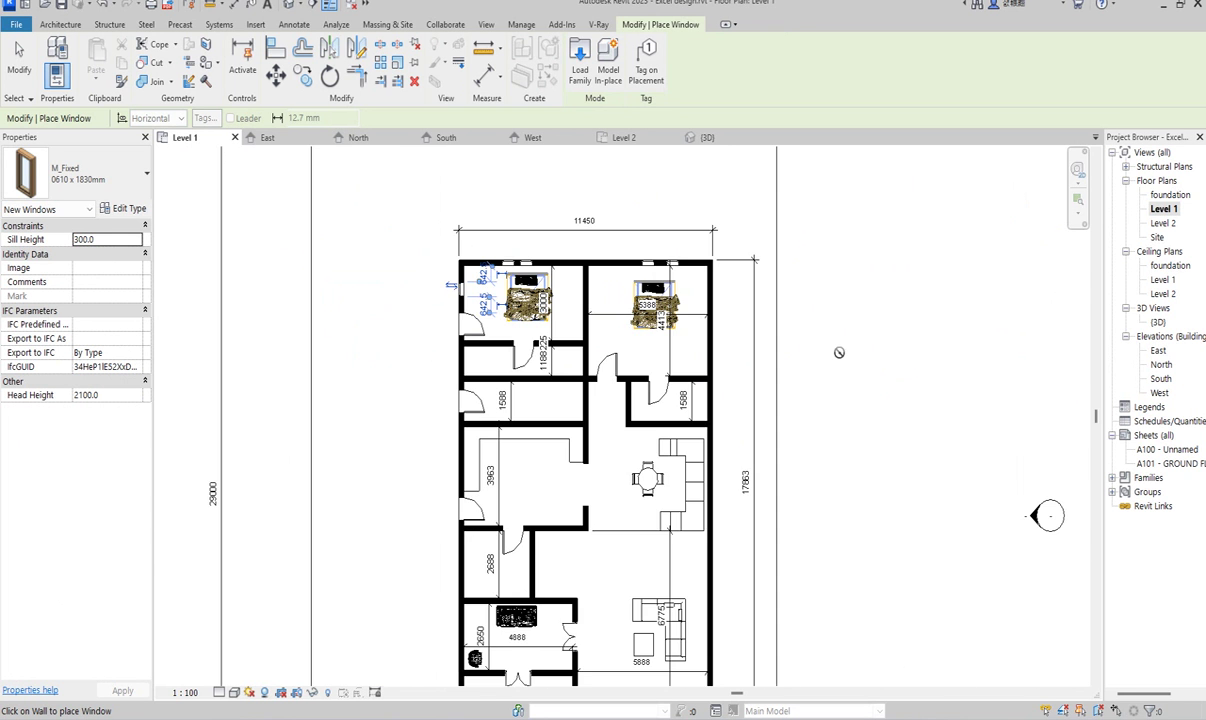
scroll(859, 366, up, 4)
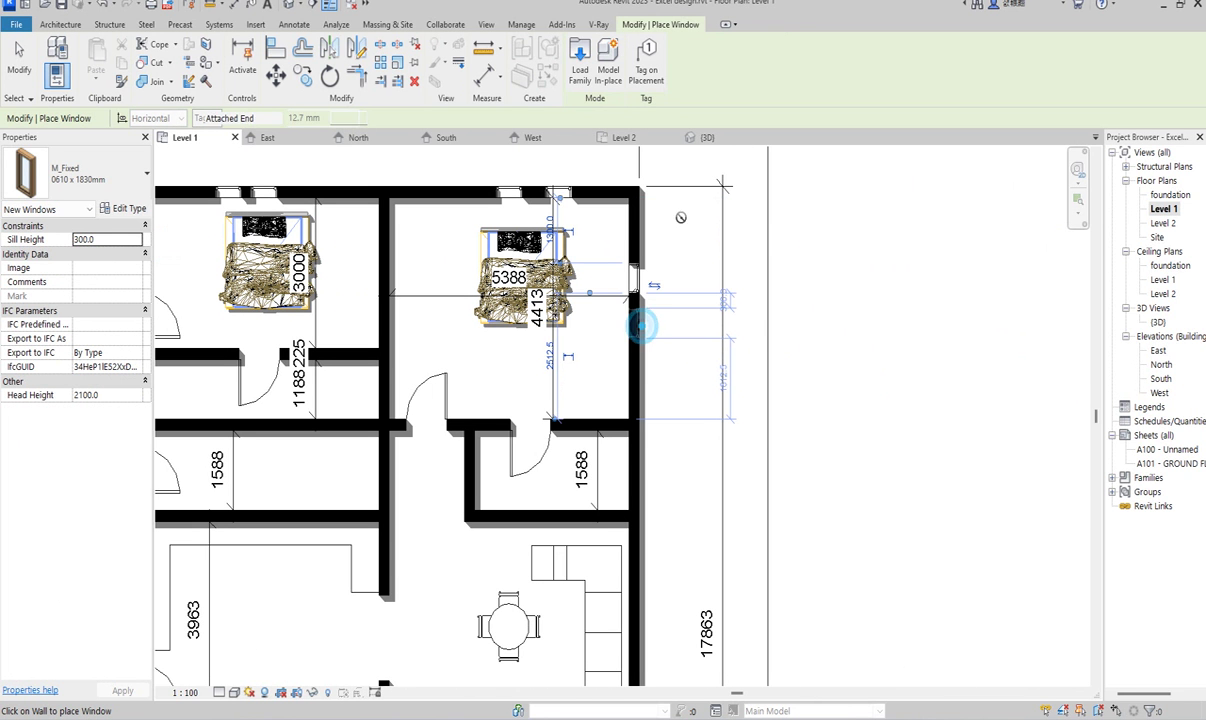
scroll(716, 323, down, 4)
scroll(698, 430, up, 4)
scroll(923, 363, down, 3)
scroll(961, 350, up, 6)
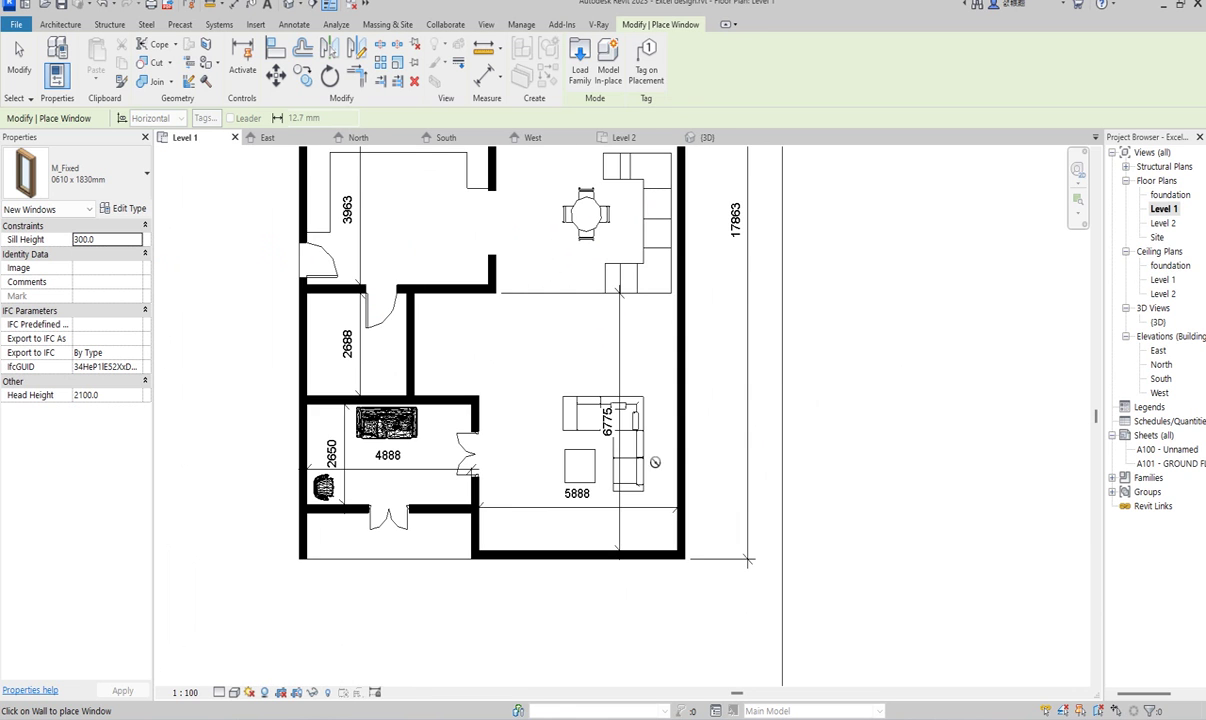
scroll(681, 494, up, 1)
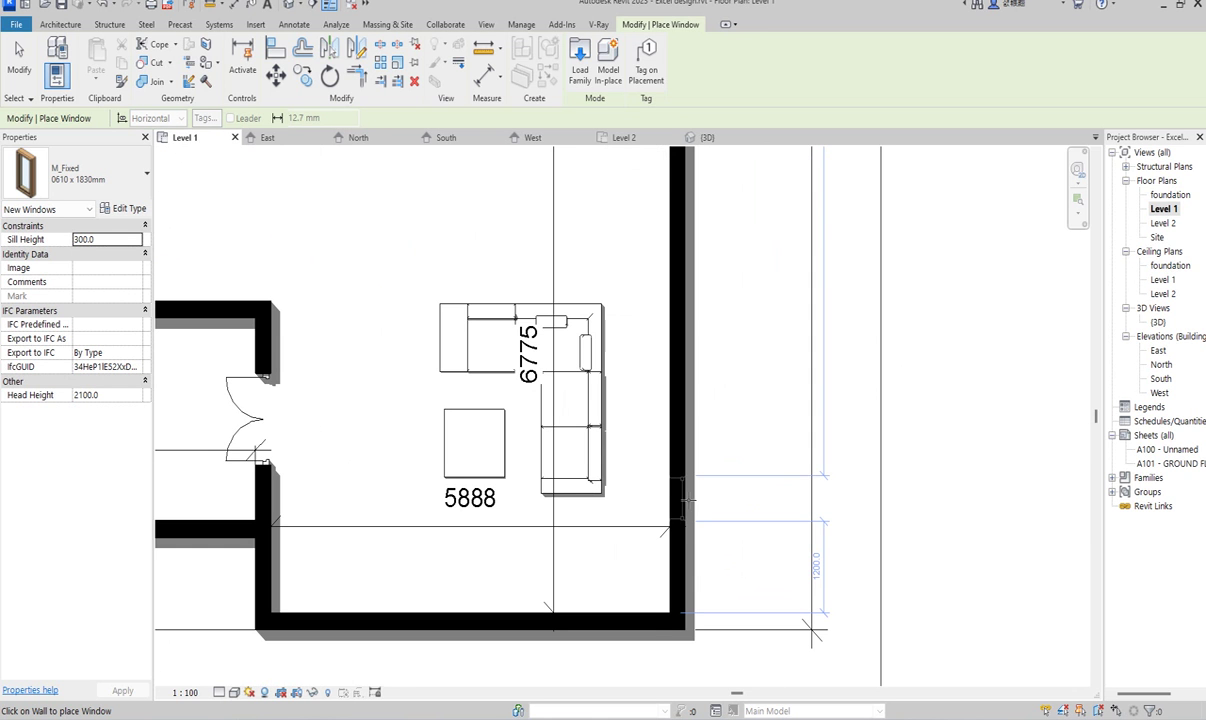
scroll(687, 500, down, 1)
scroll(692, 431, down, 2)
scroll(688, 400, up, 1)
scroll(688, 400, up, 2)
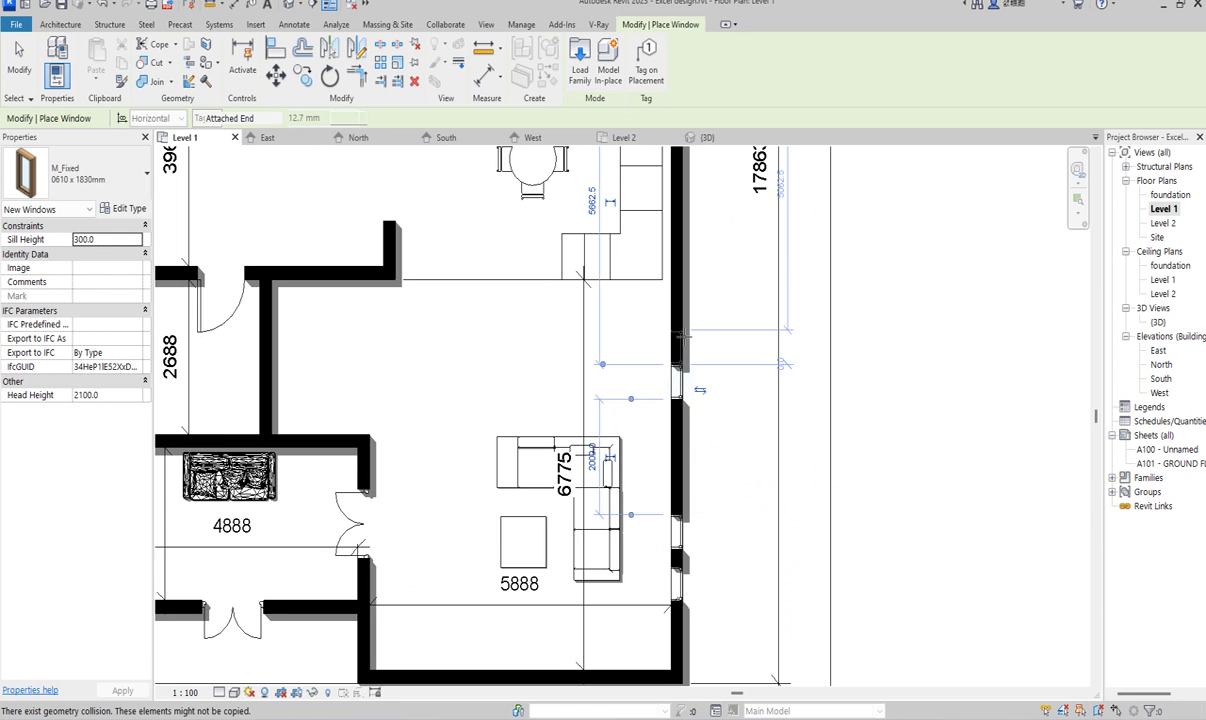
scroll(683, 331, down, 2)
scroll(680, 330, up, 2)
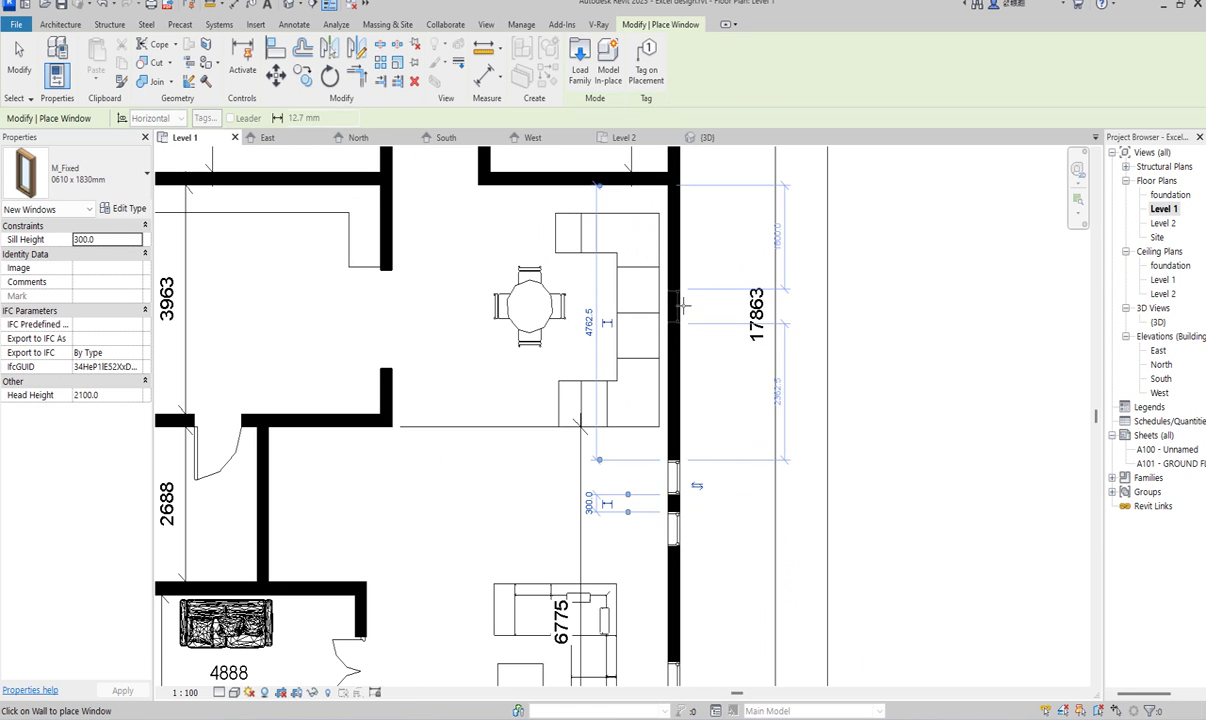
click(679, 323)
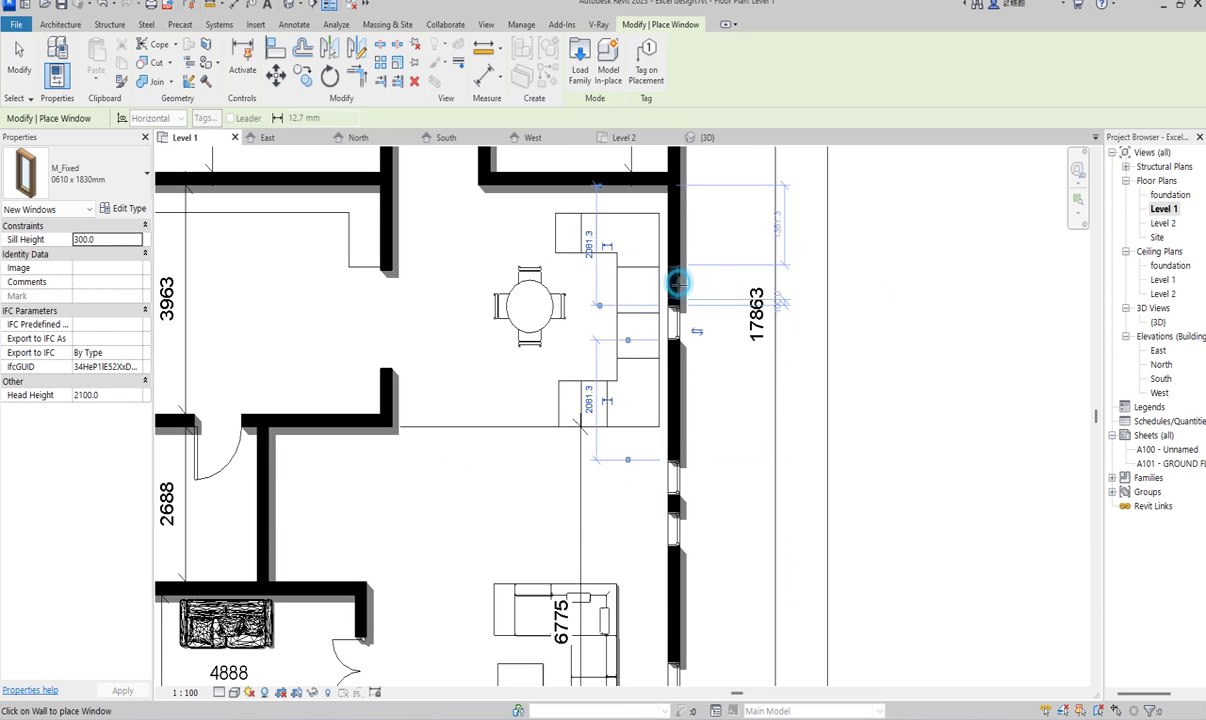
scroll(971, 404, down, 3)
scroll(412, 341, up, 4)
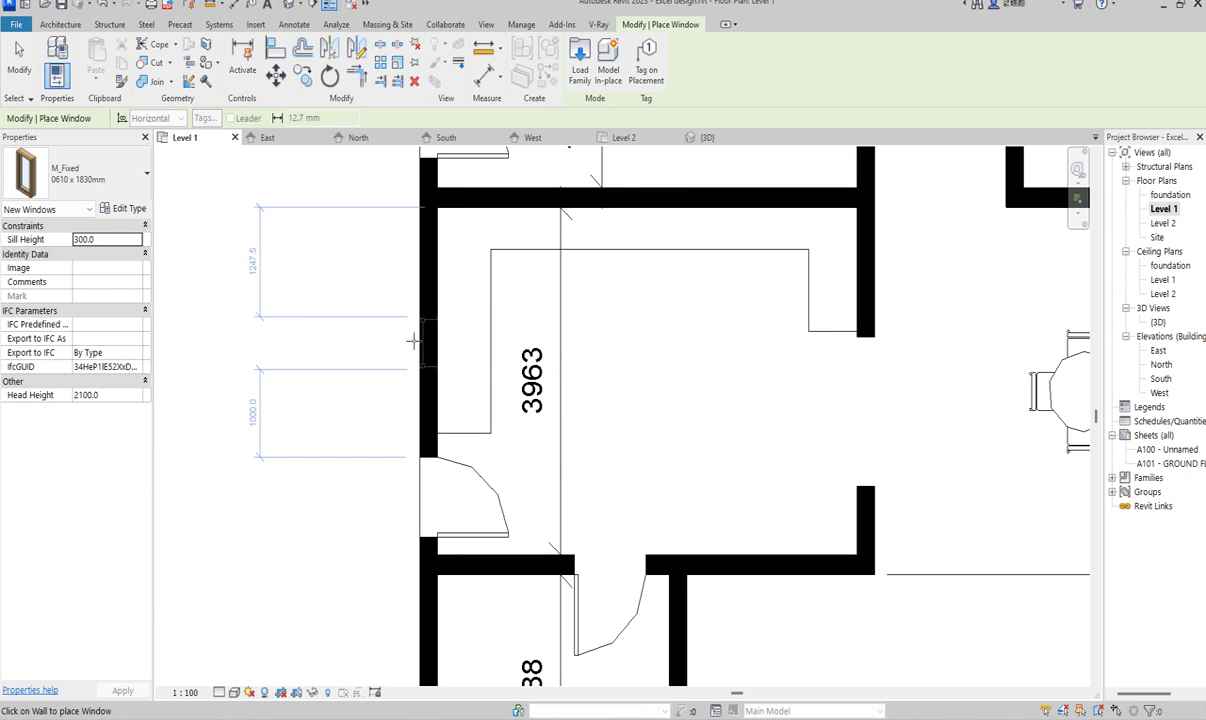
click(414, 277)
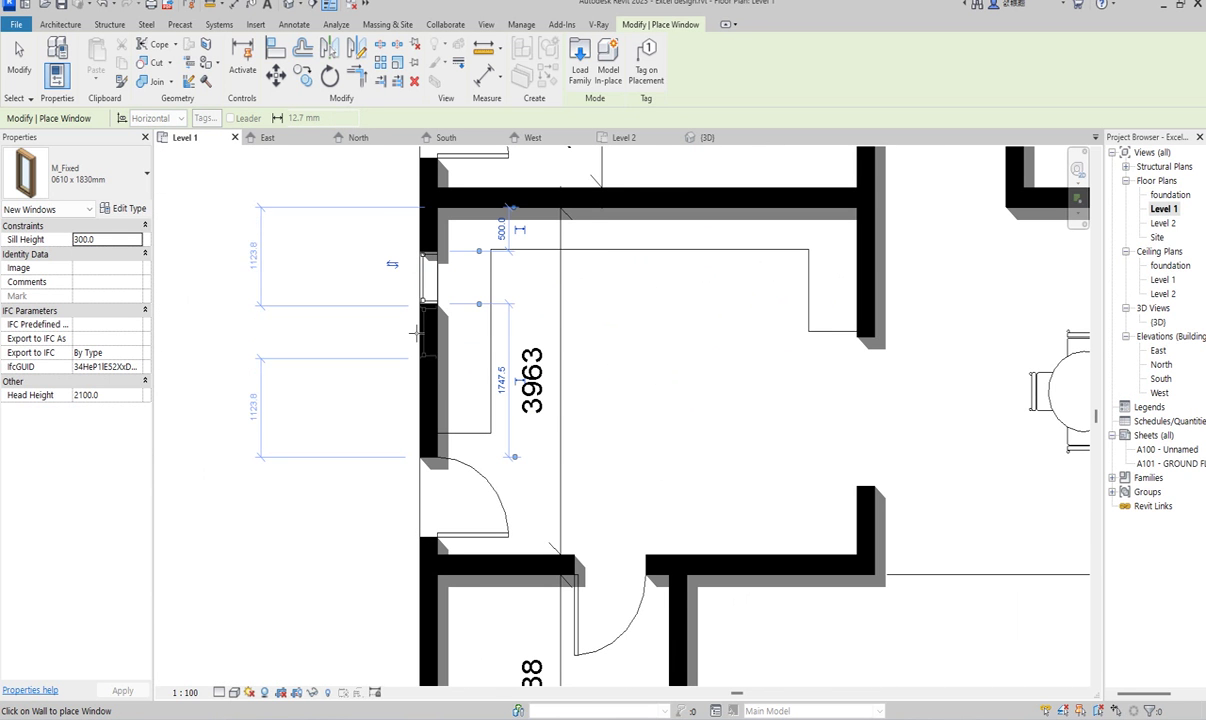
scroll(414, 341, down, 3)
scroll(463, 428, up, 3)
scroll(463, 428, down, 2)
scroll(463, 428, up, 2)
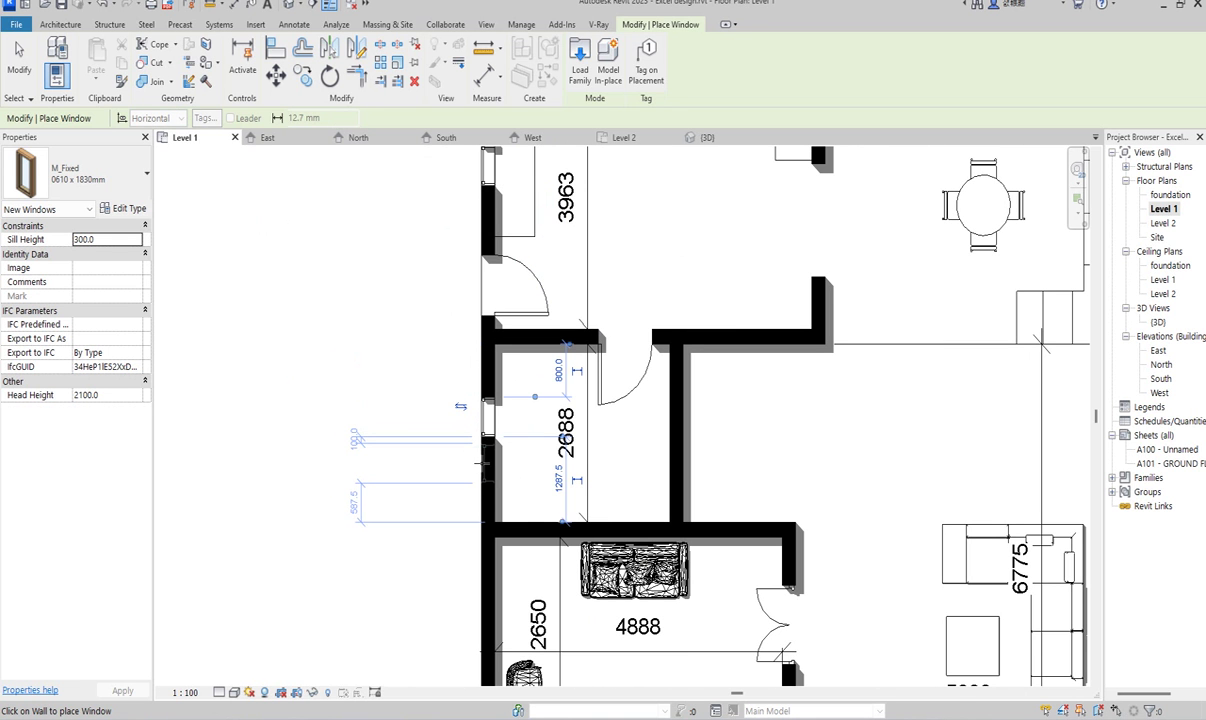
scroll(485, 420, down, 3)
scroll(510, 527, up, 2)
scroll(516, 424, up, 2)
click(515, 428)
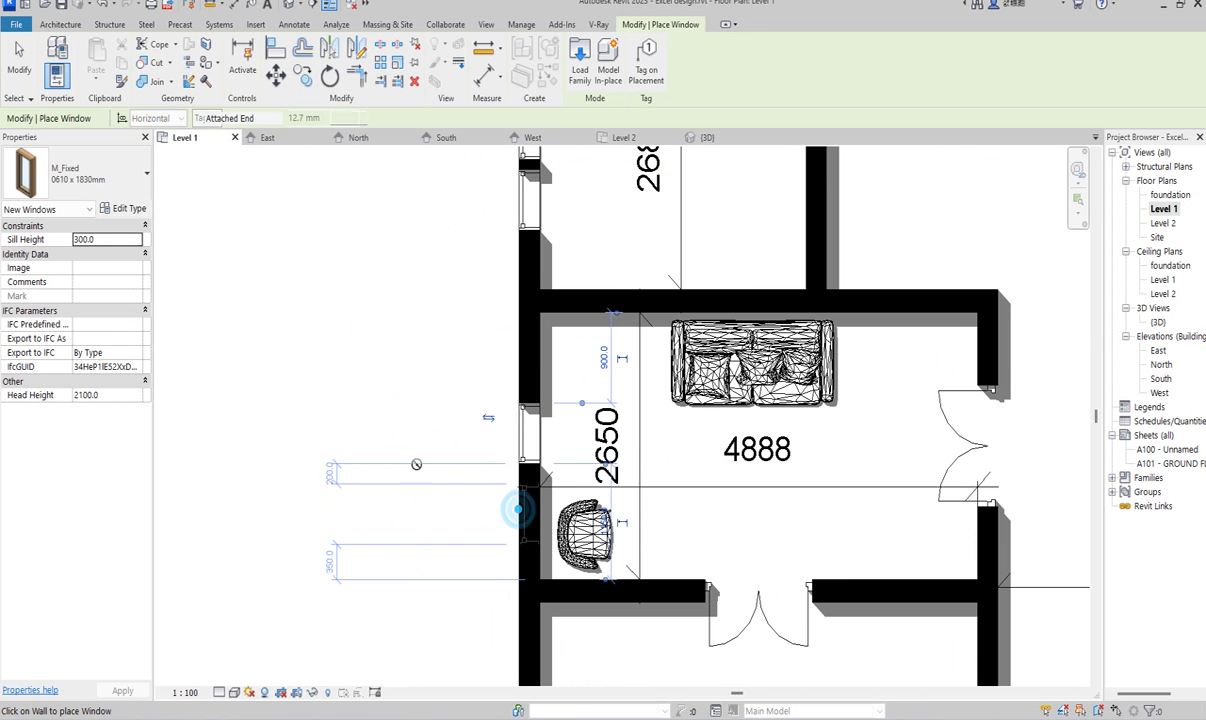
scroll(517, 510, down, 4)
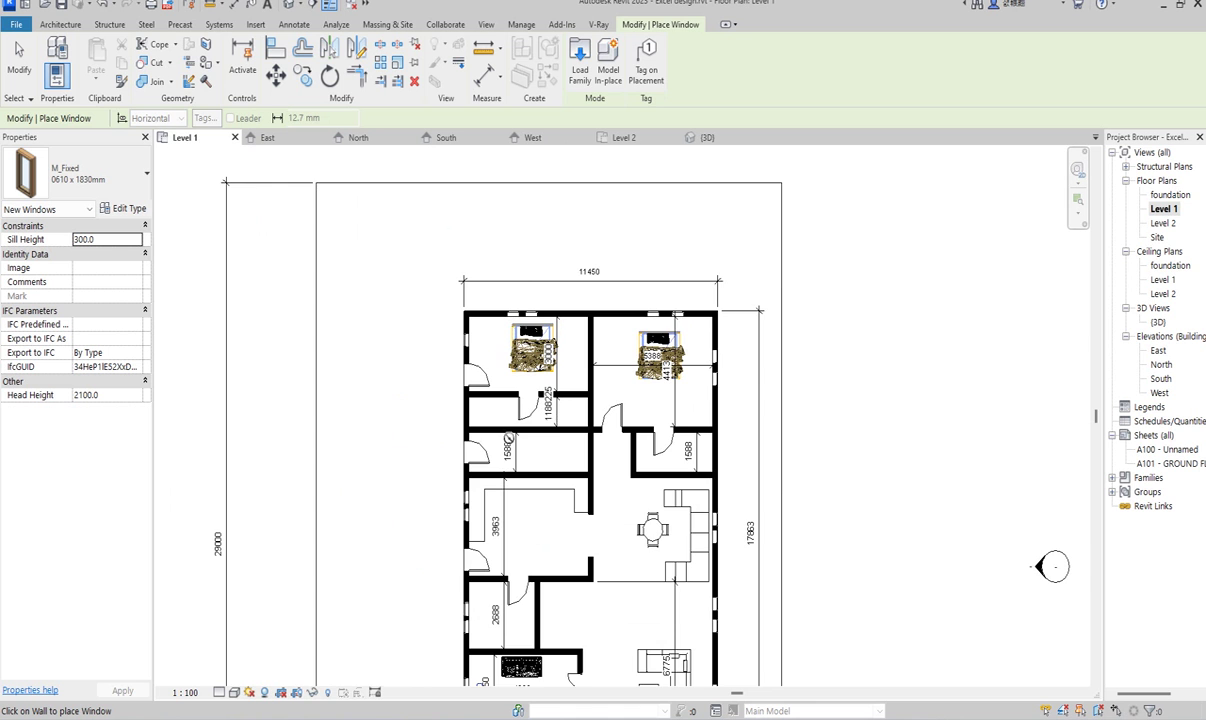
scroll(505, 445, up, 2)
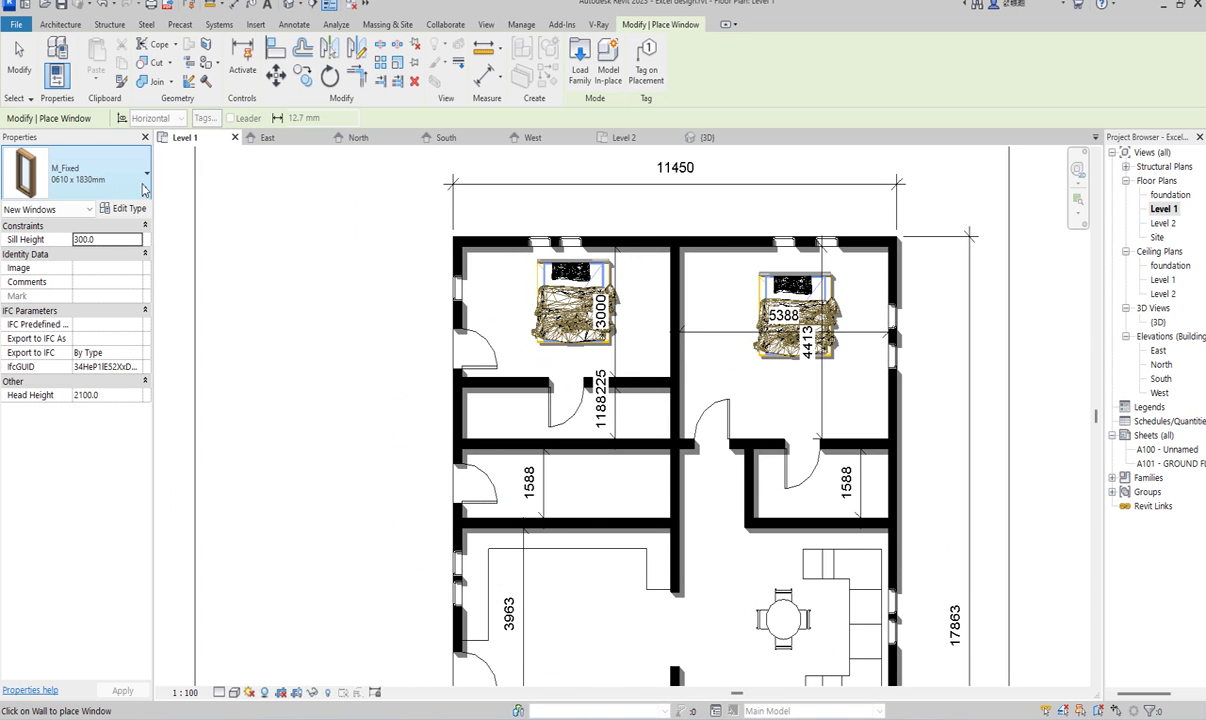
Switch to M_Fixed 0610 x 0610mm at 1500 sill height and place it in the 1588 room's right wall.
click(80, 172)
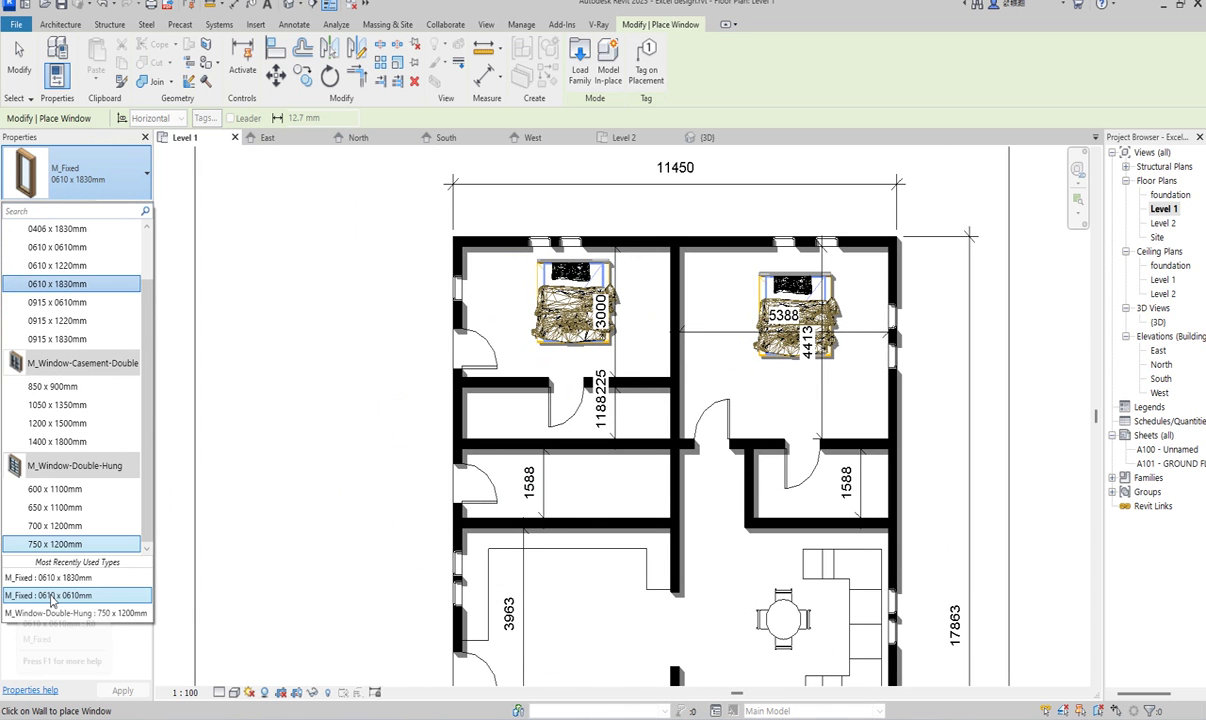
click(47, 597)
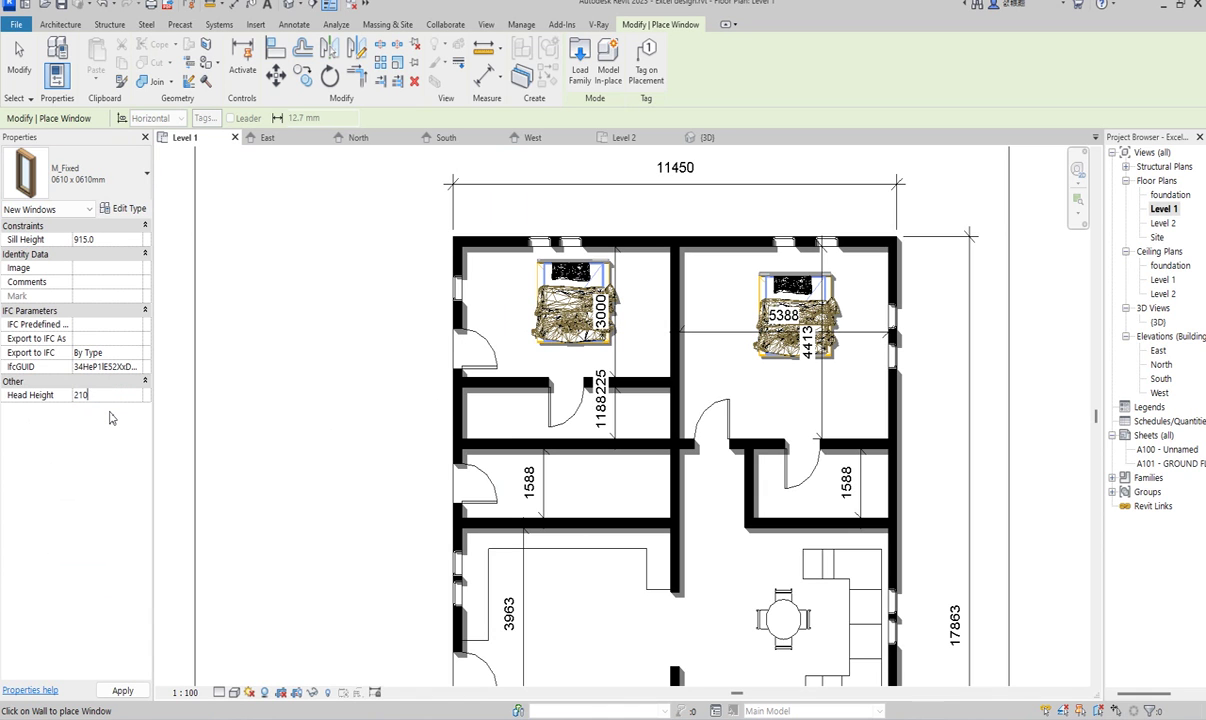
scroll(473, 408, up, 3)
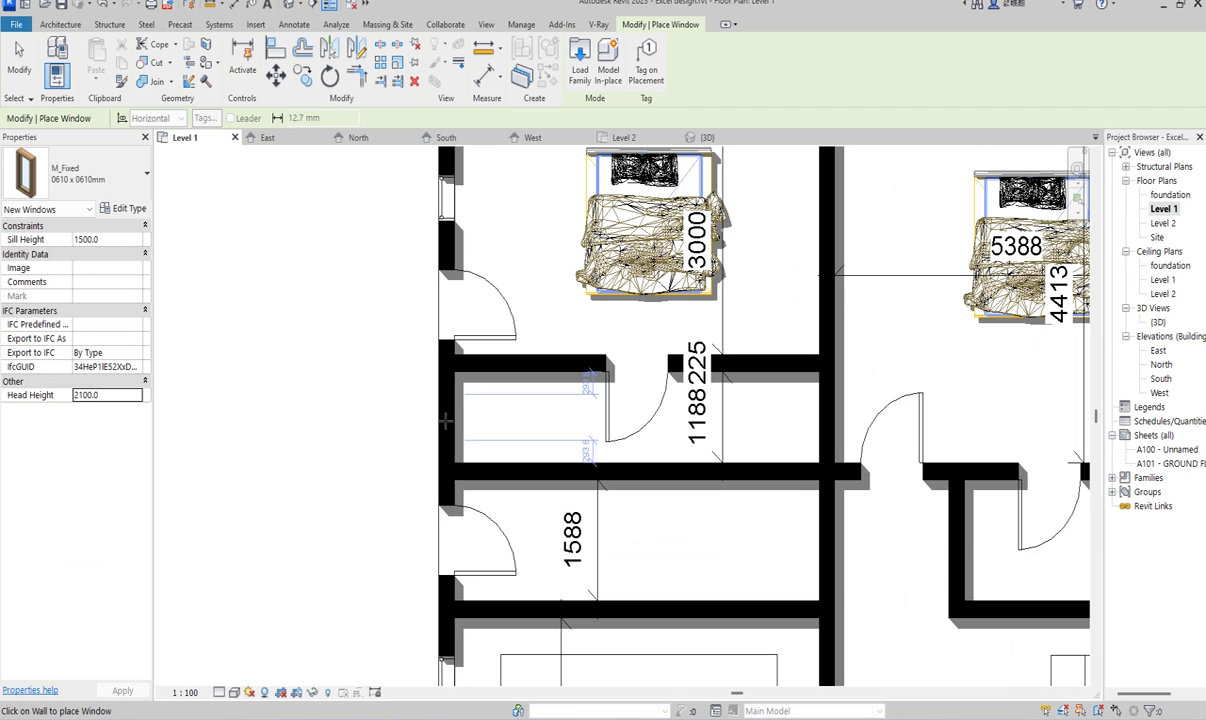
scroll(376, 368, down, 4)
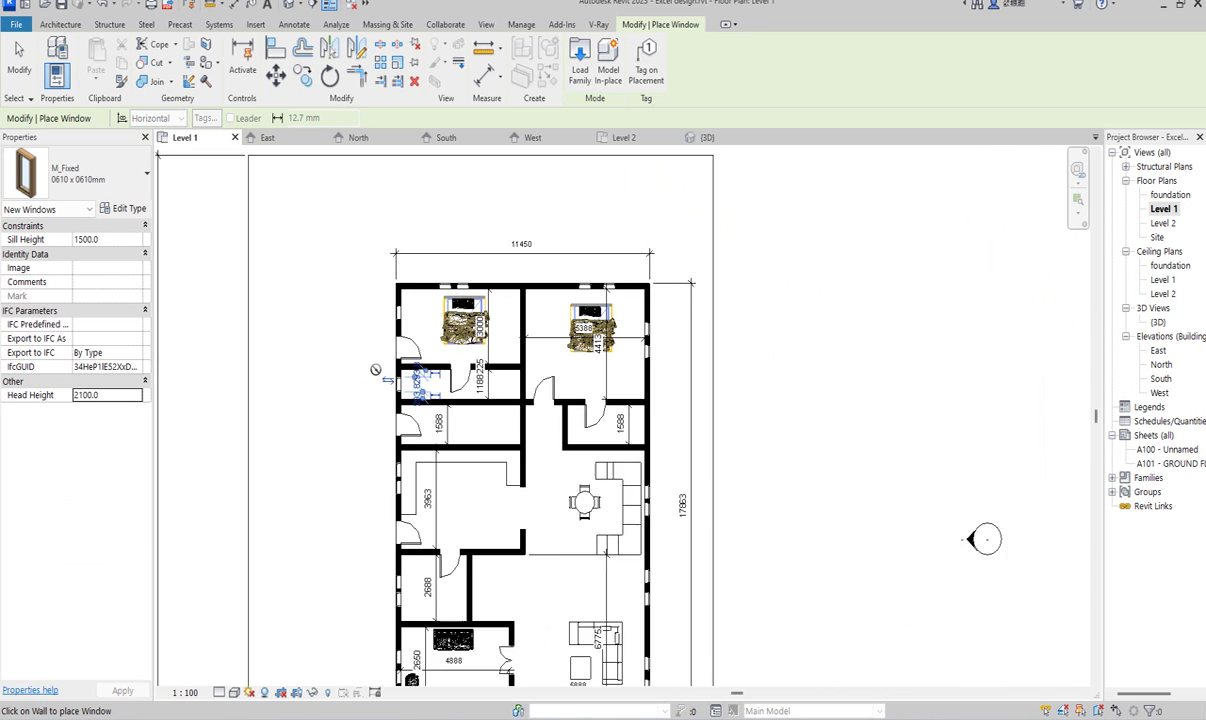
scroll(633, 403, up, 3)
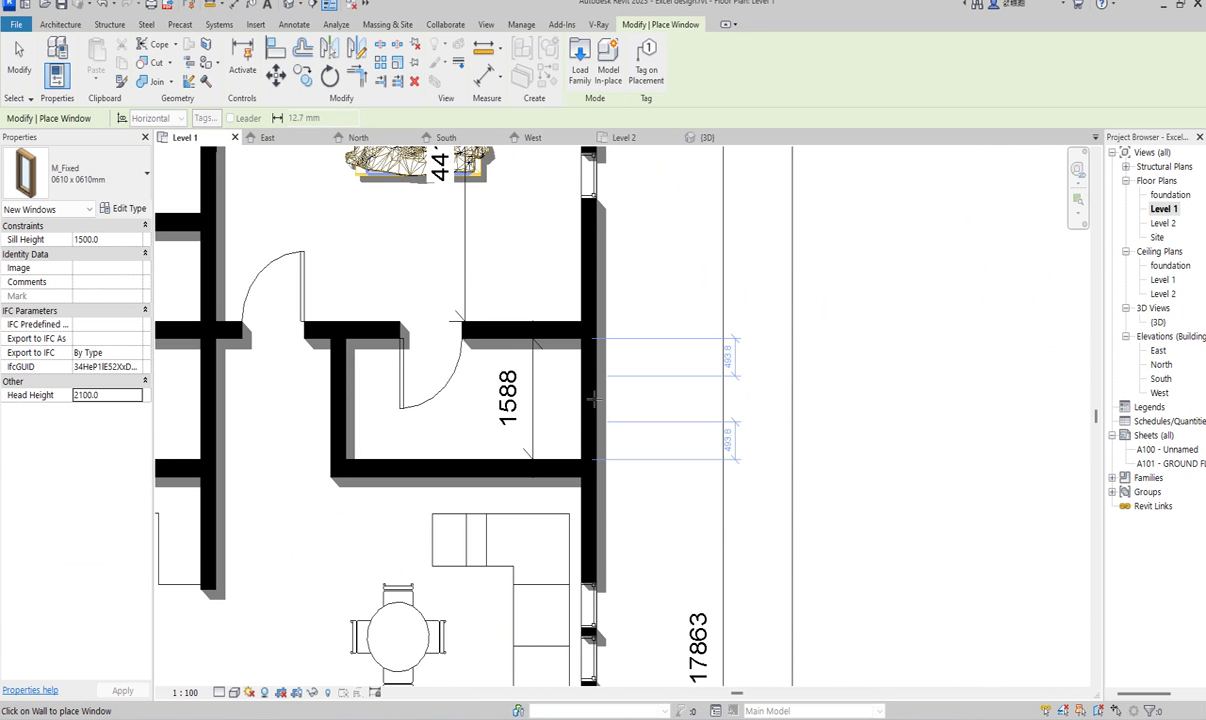
click(593, 398)
scroll(1090, 474, down, 4)
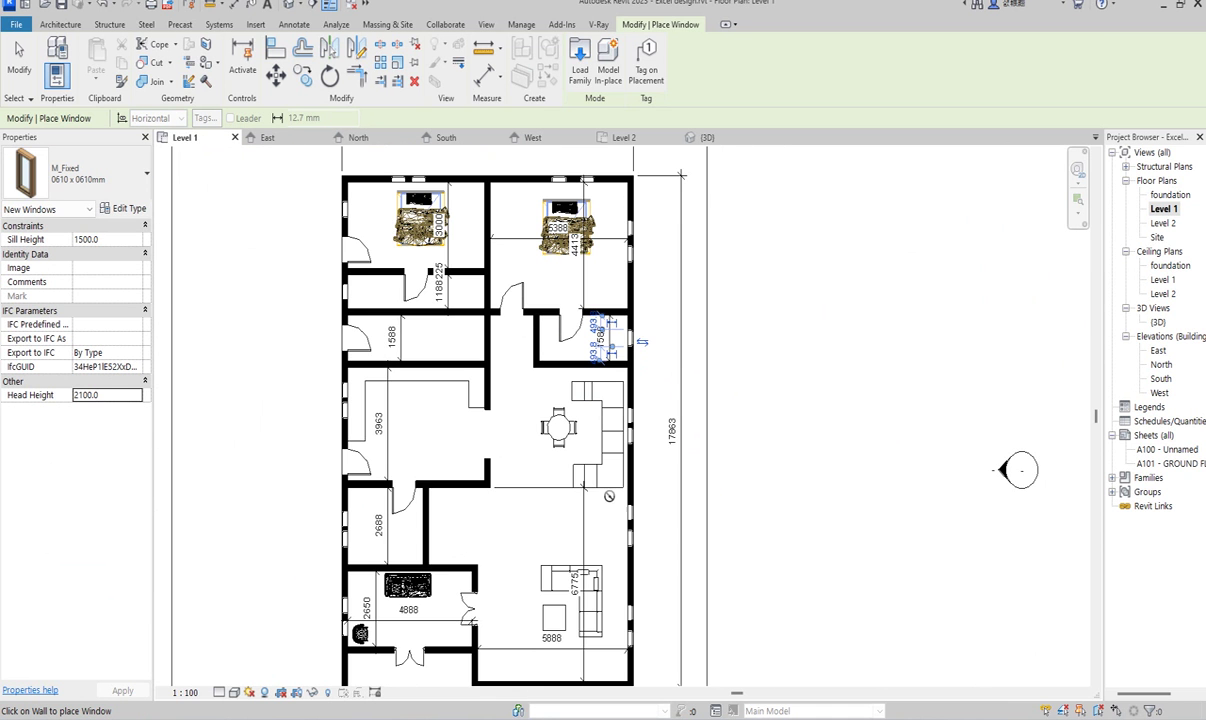
scroll(845, 433, down, 2)
scroll(845, 433, up, 3)
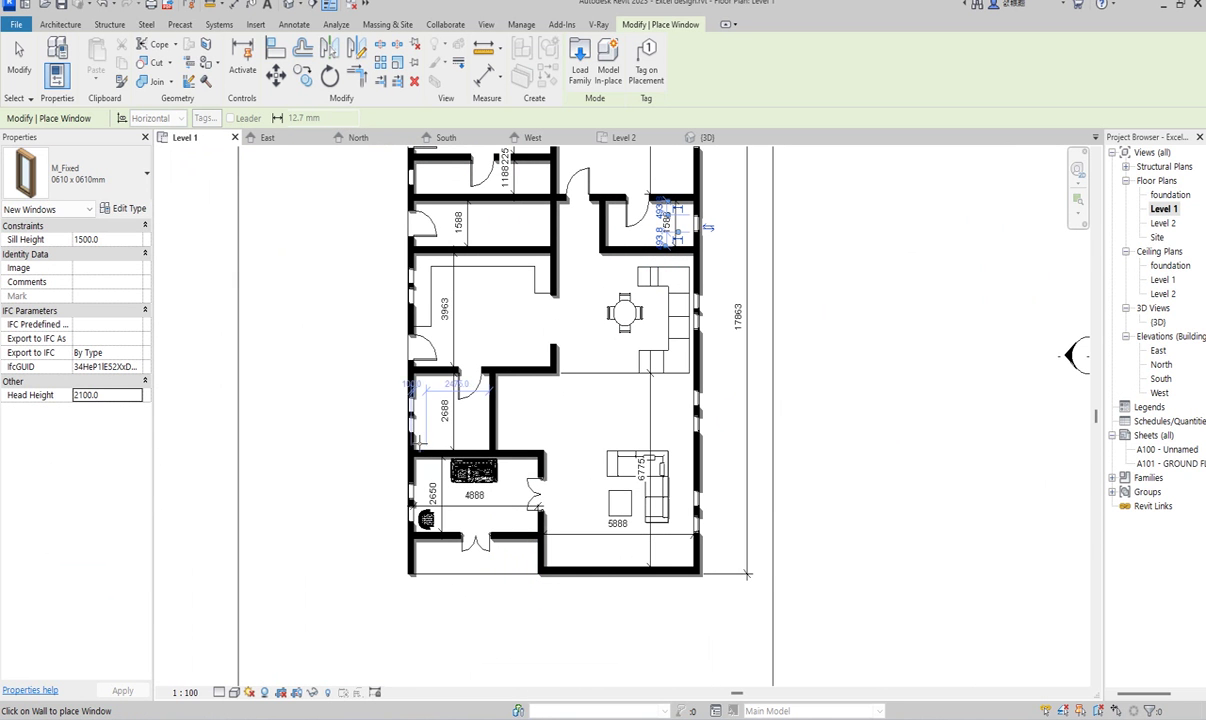
scroll(500, 470, down, 1)
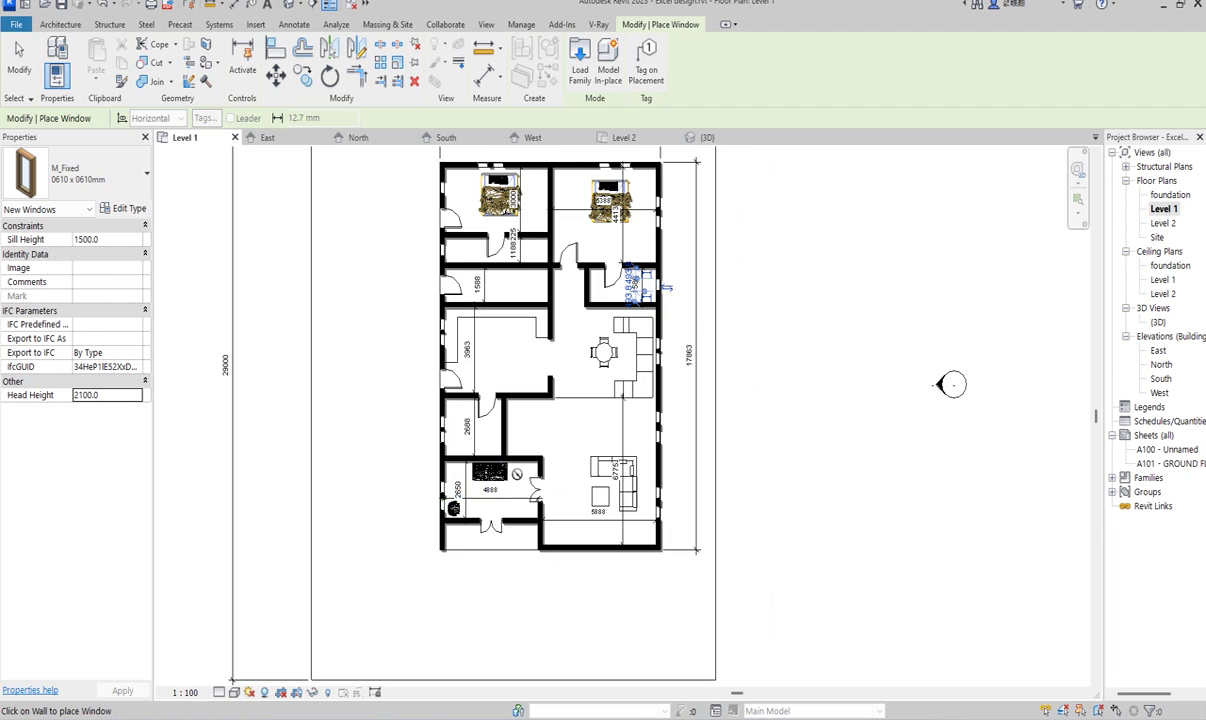
scroll(516, 474, up, 2)
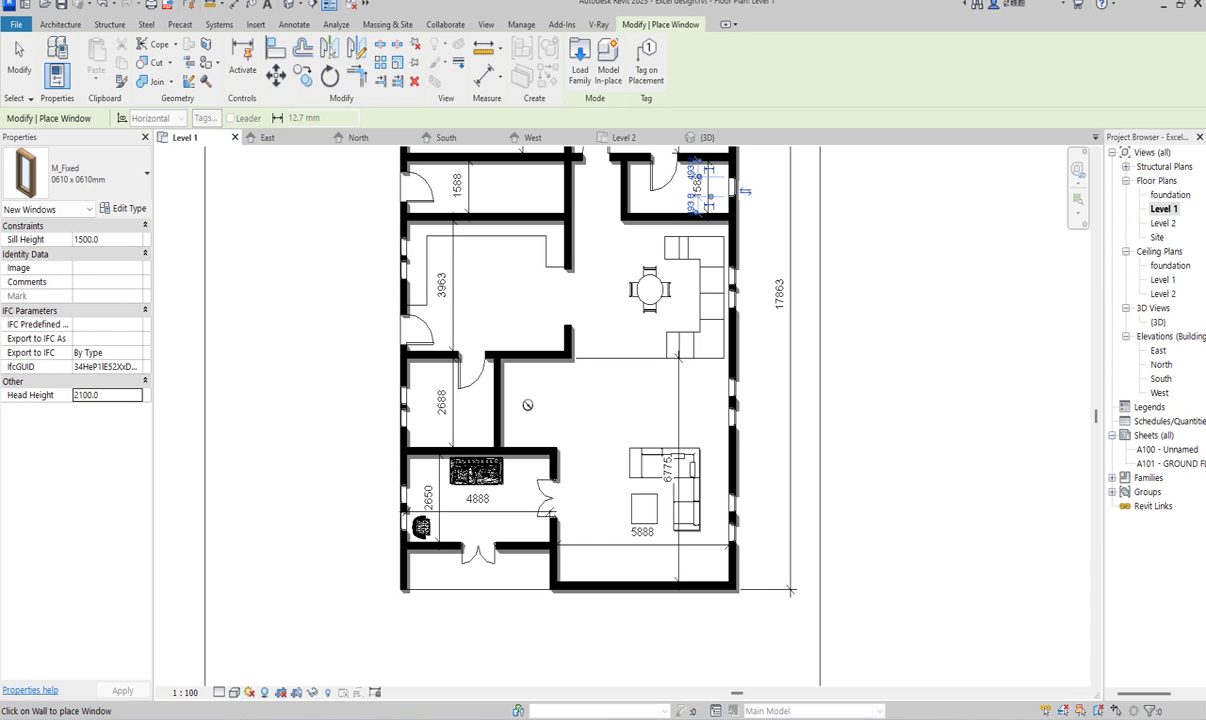
right_click(515, 371)
scroll(502, 448, up, 2)
Draw a new wall of the same type from the left exterior wall across the area above the sofa room.
right_click(575, 398)
click(575, 398)
scroll(565, 340, down, 2)
scroll(535, 380, up, 3)
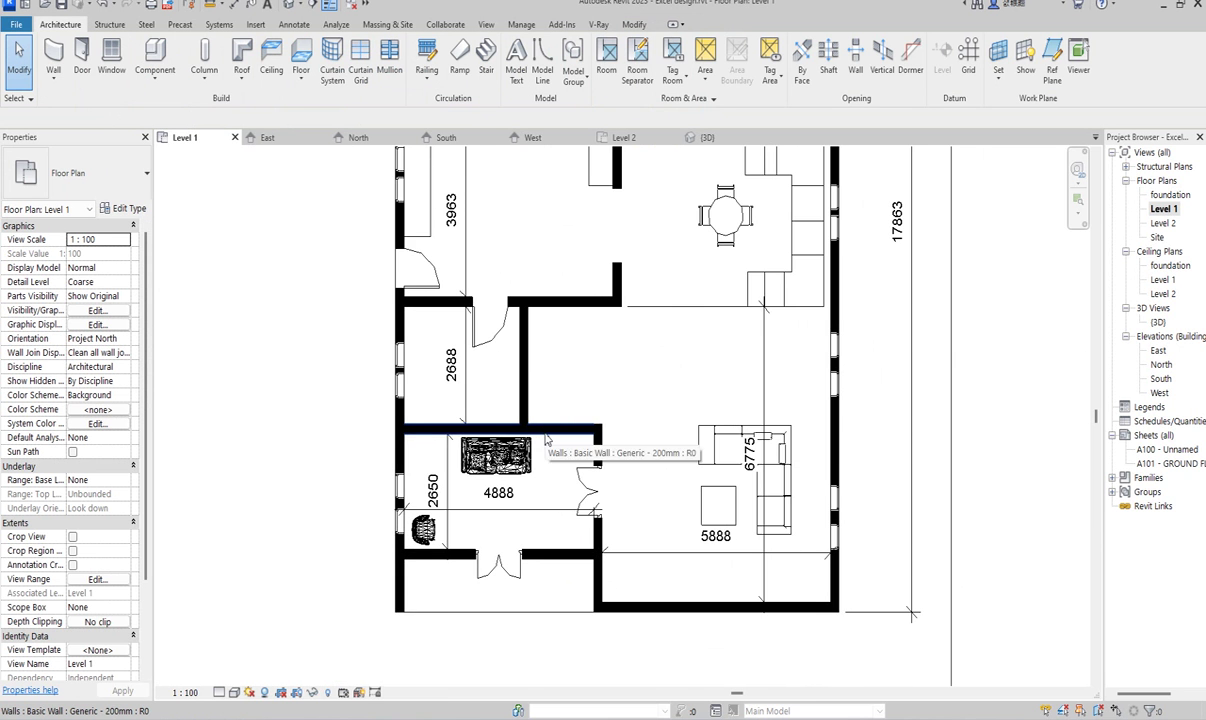
click(548, 430)
scroll(545, 445, up, 3)
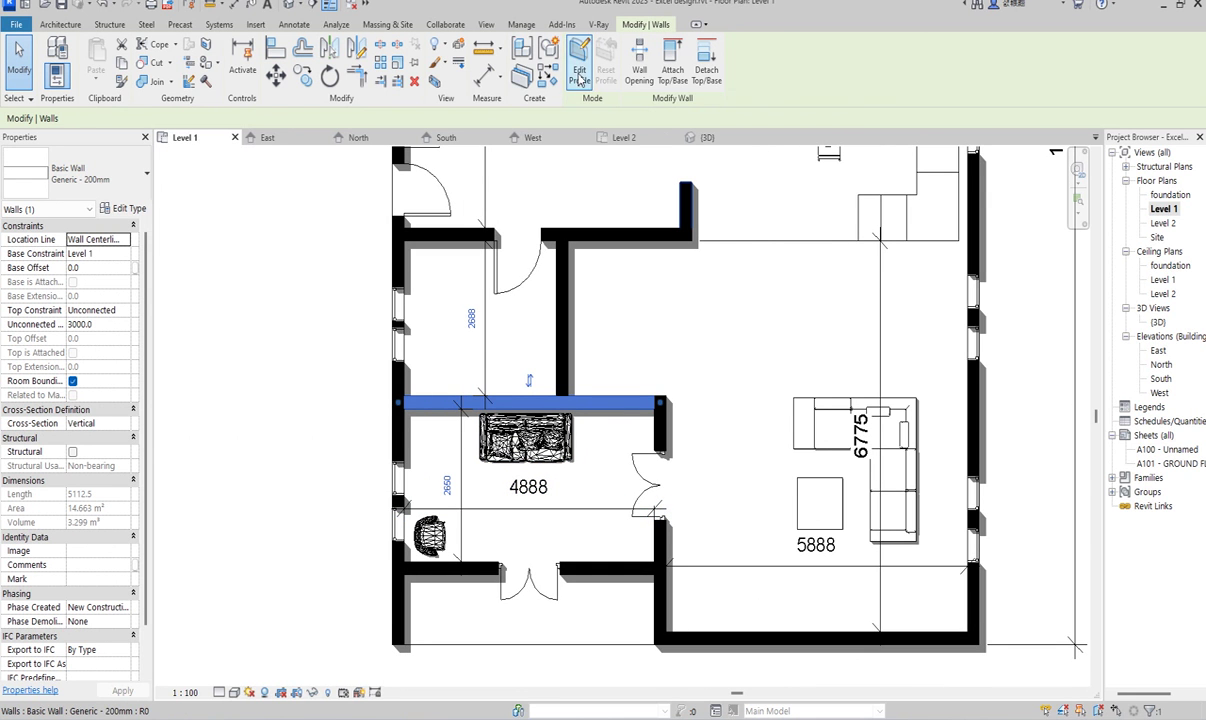
click(520, 76)
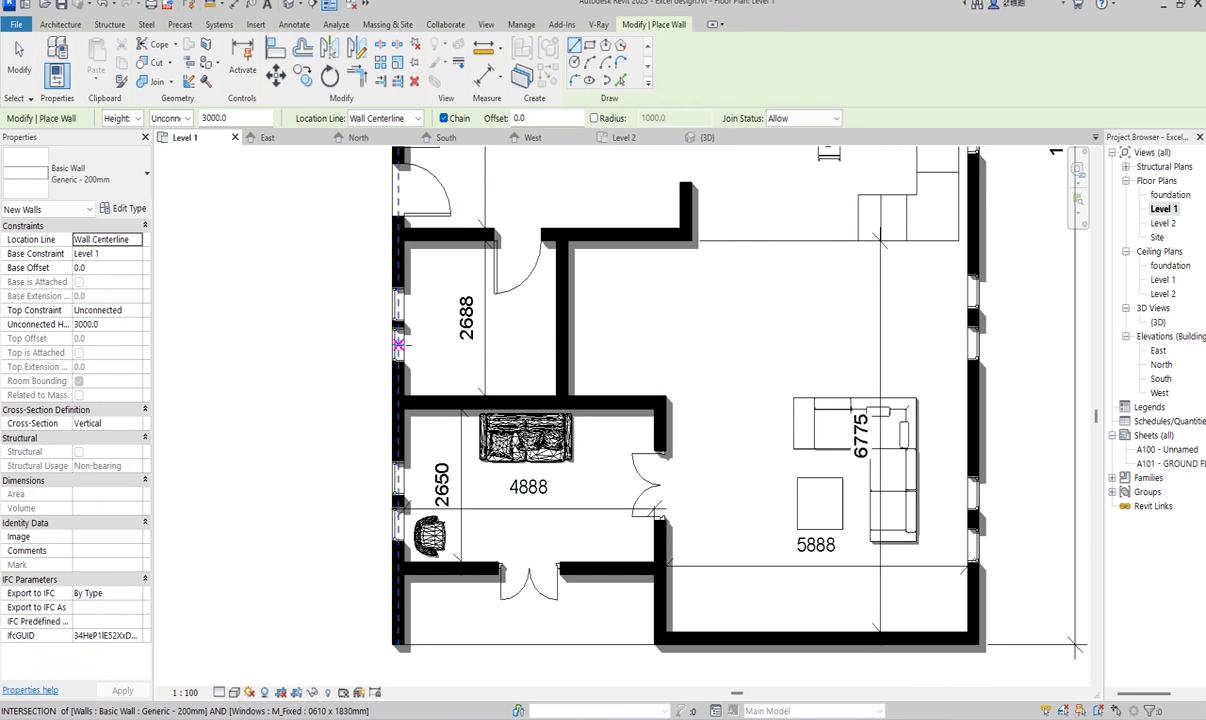
click(398, 345)
click(661, 346)
right_click(685, 318)
click(738, 333)
key(Escape)
Nudge both horizontal walls down so the rooms measure 3228 and 2110, then lower the Cosmos Sofa.
click(619, 349)
right_click(648, 301)
click(745, 340)
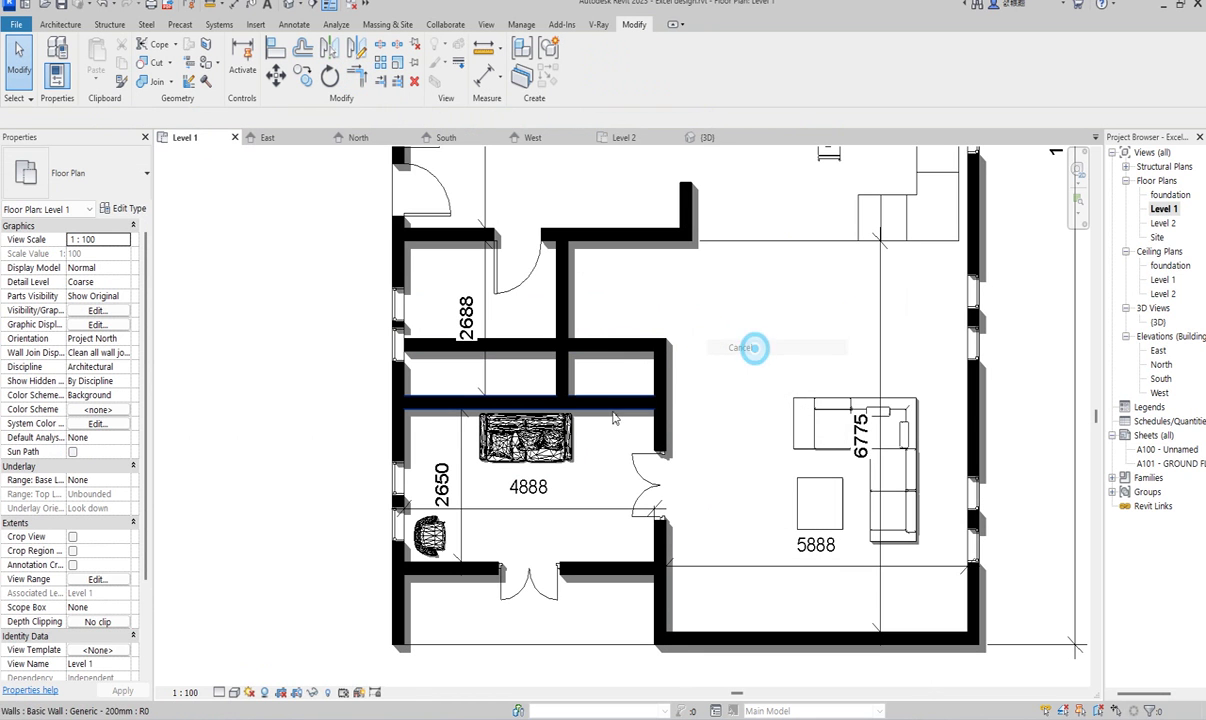
click(558, 365)
key(r)
key(o)
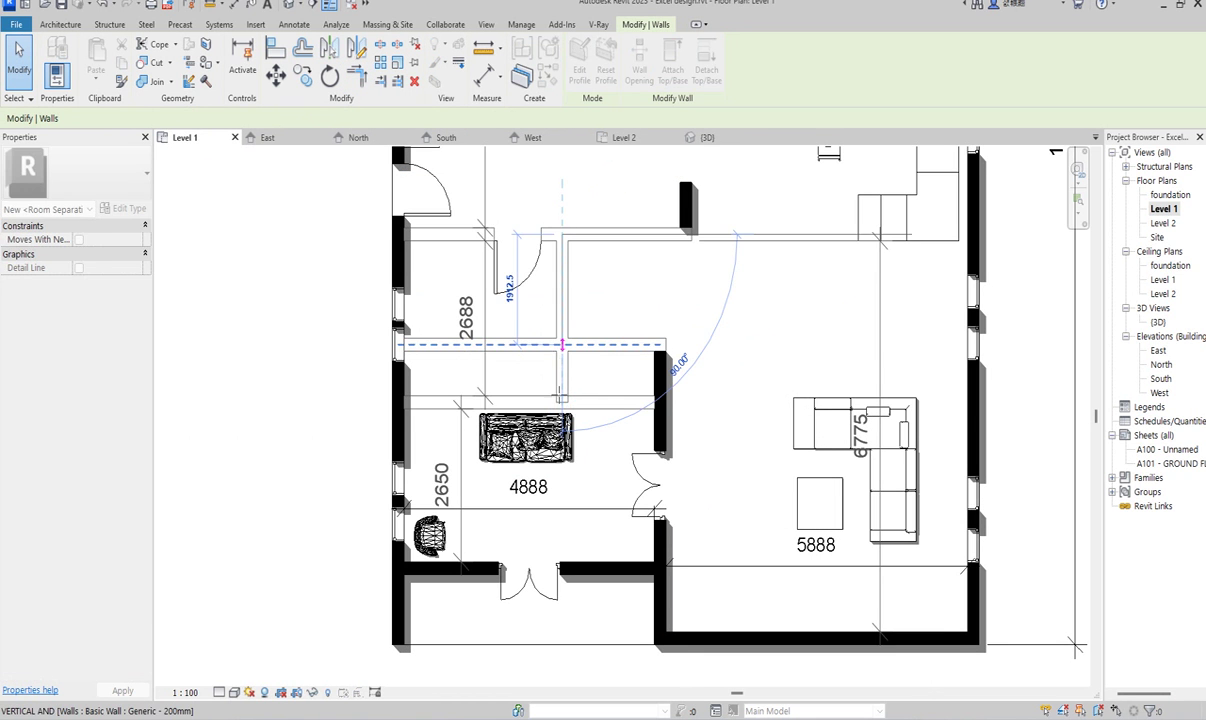
key(Escape)
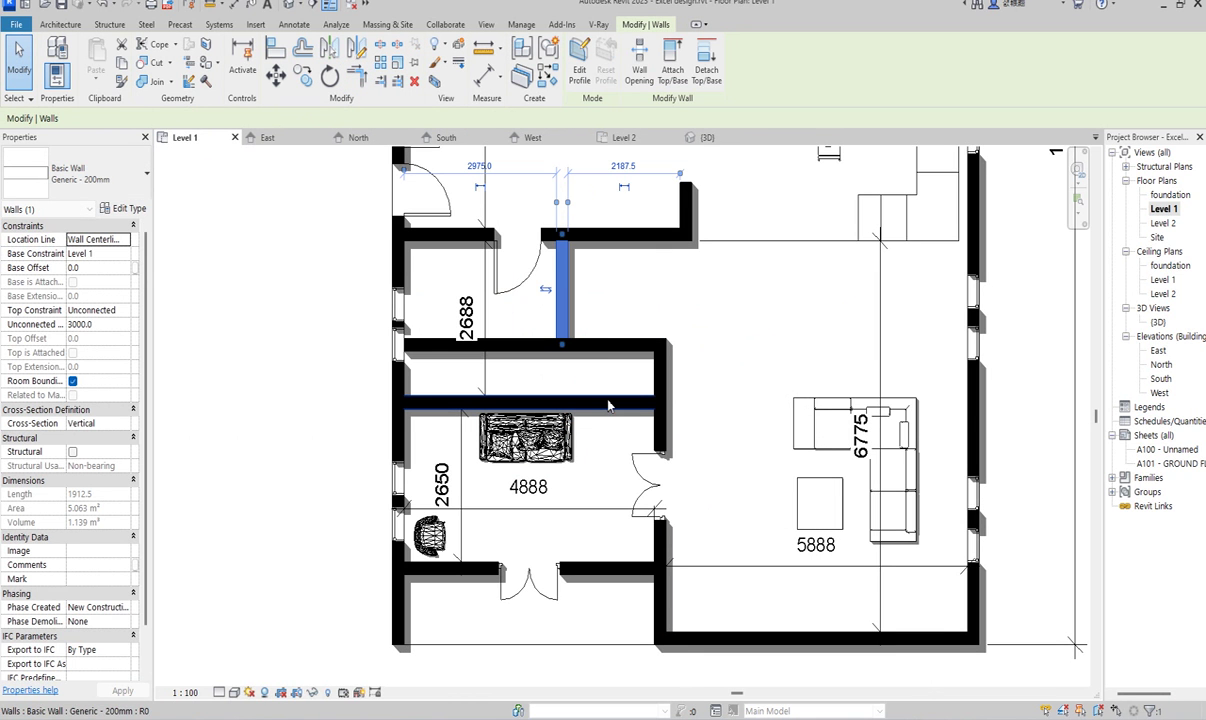
ctrl+click(603, 347)
click(641, 288)
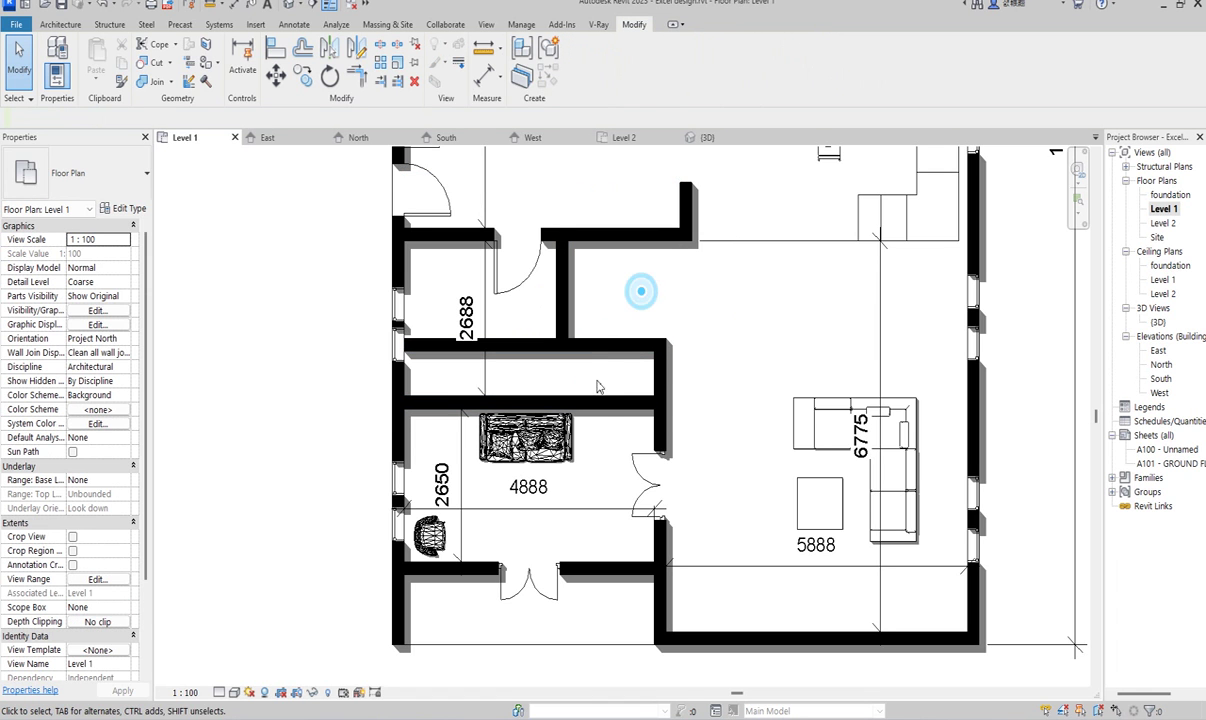
click(625, 345)
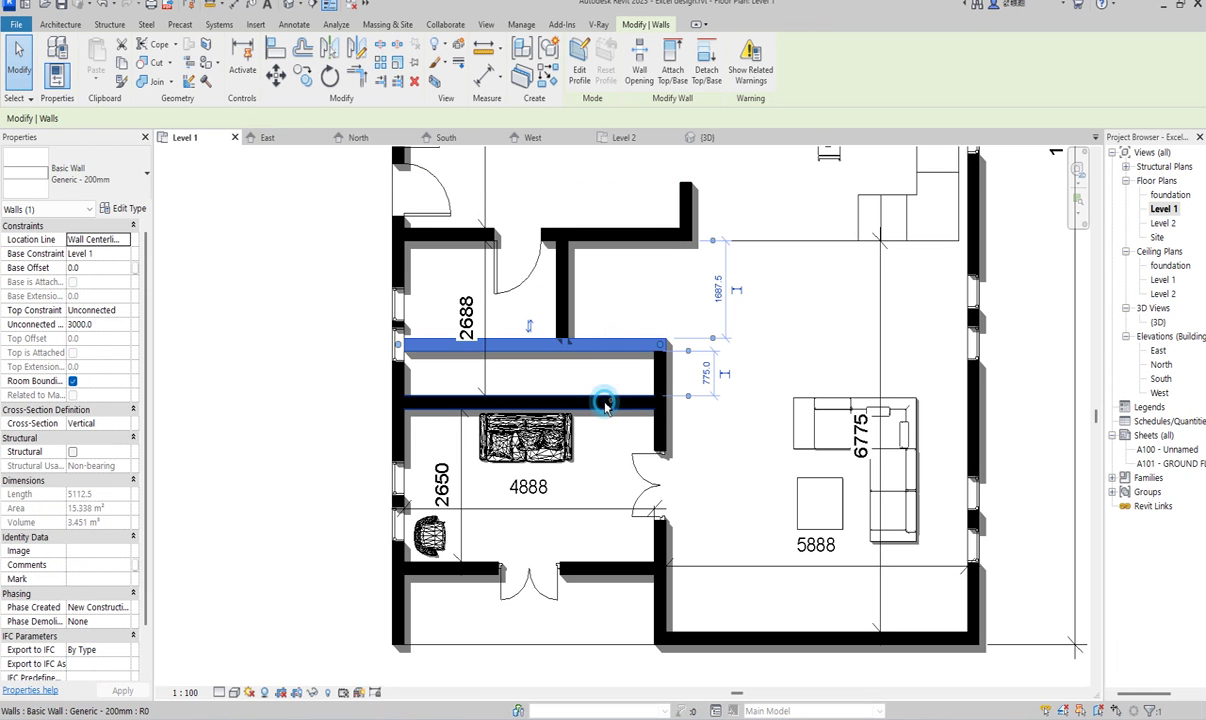
ctrl+click(604, 403)
key(Down)
key(Down)
key(Down)
key(Down)
key(Down)
key(Down)
key(Down)
key(Down)
key(Down)
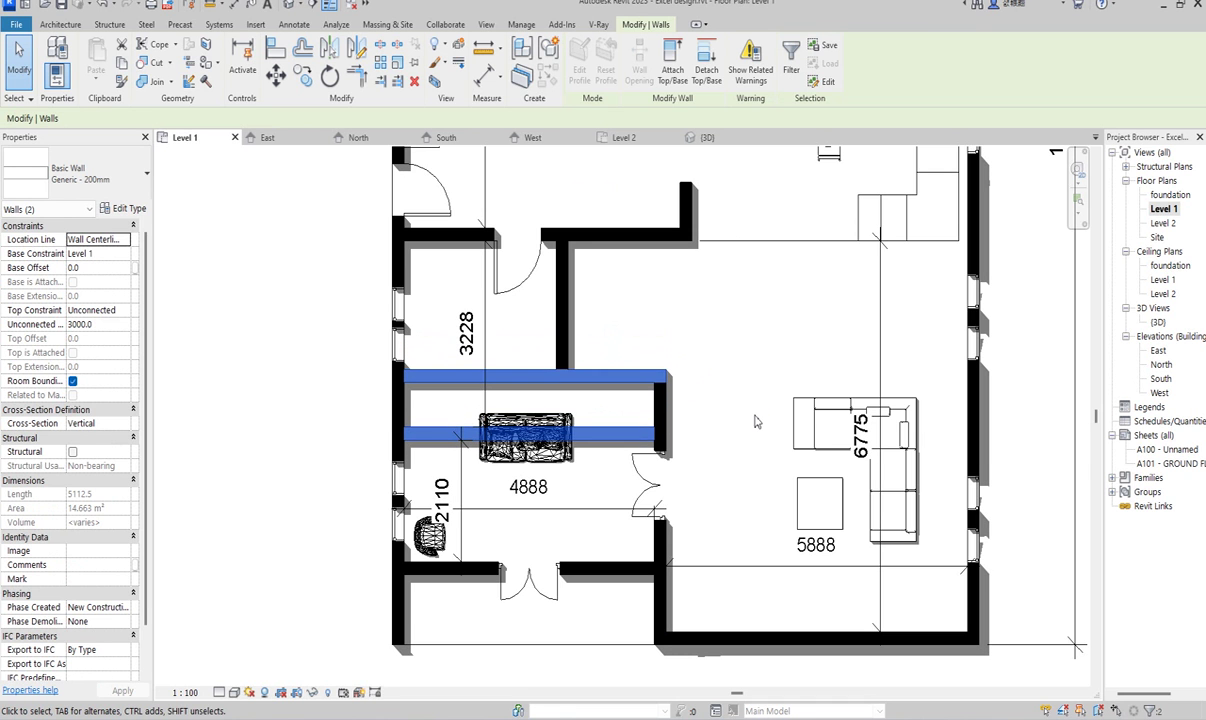
click(750, 410)
click(528, 452)
key(Down)
key(Down)
key(Down)
key(Down)
key(Down)
key(Down)
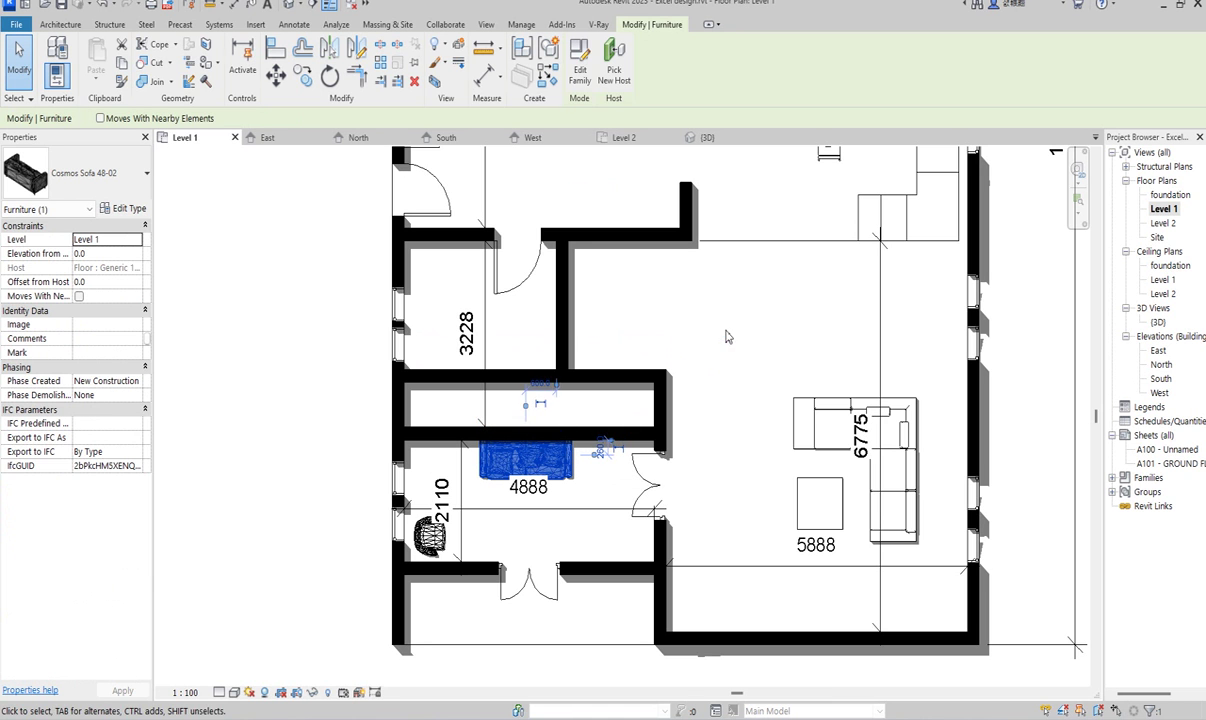
Place another M_Single-Flush 0915 x 2134mm door in the sofa room's top wall, opening into the passage.
click(727, 337)
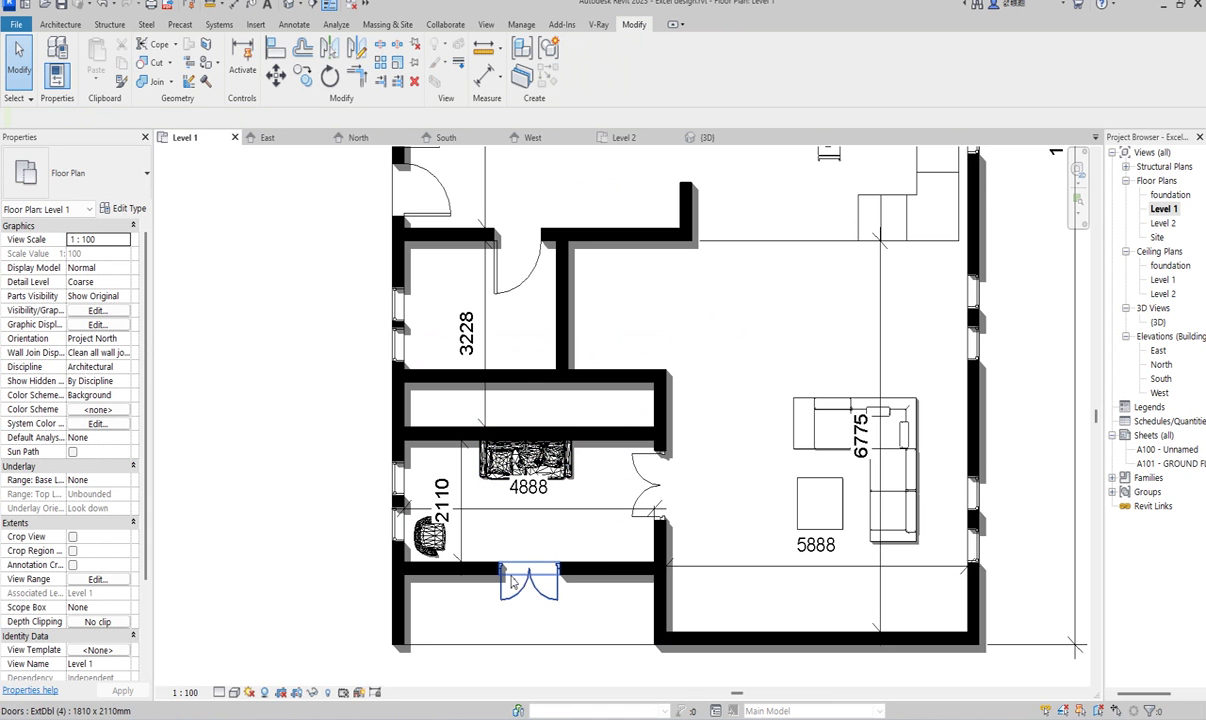
scroll(466, 390, down, 3)
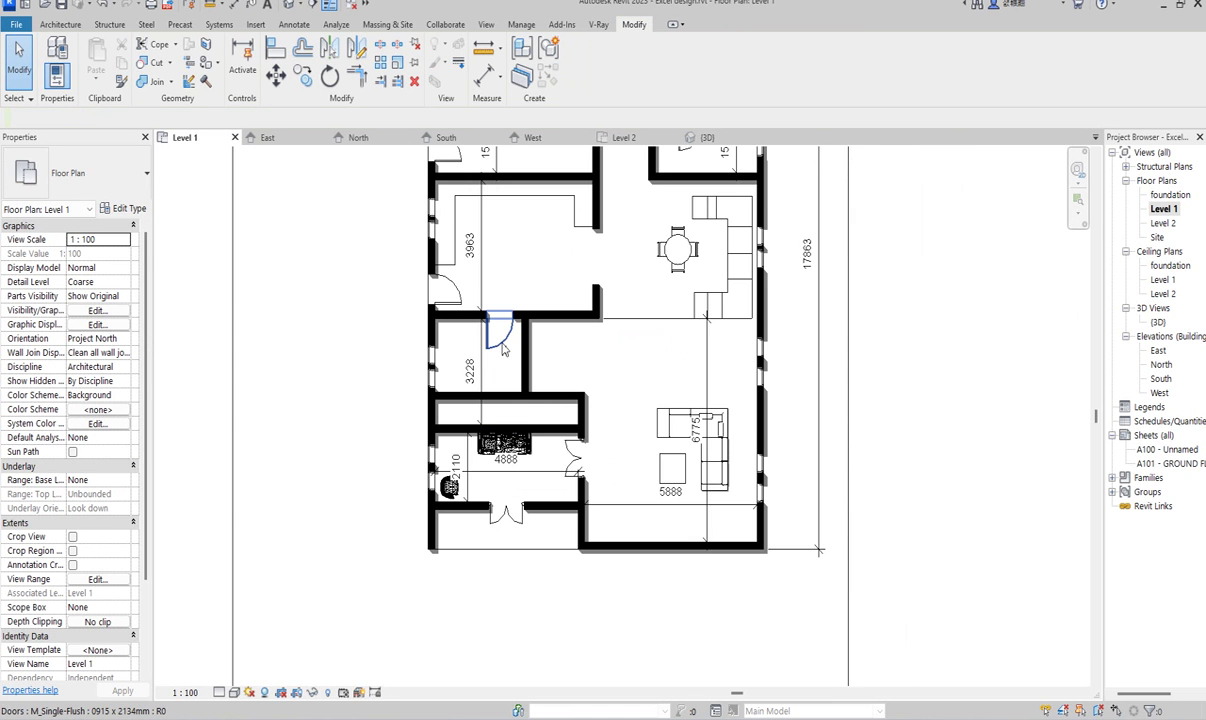
click(494, 330)
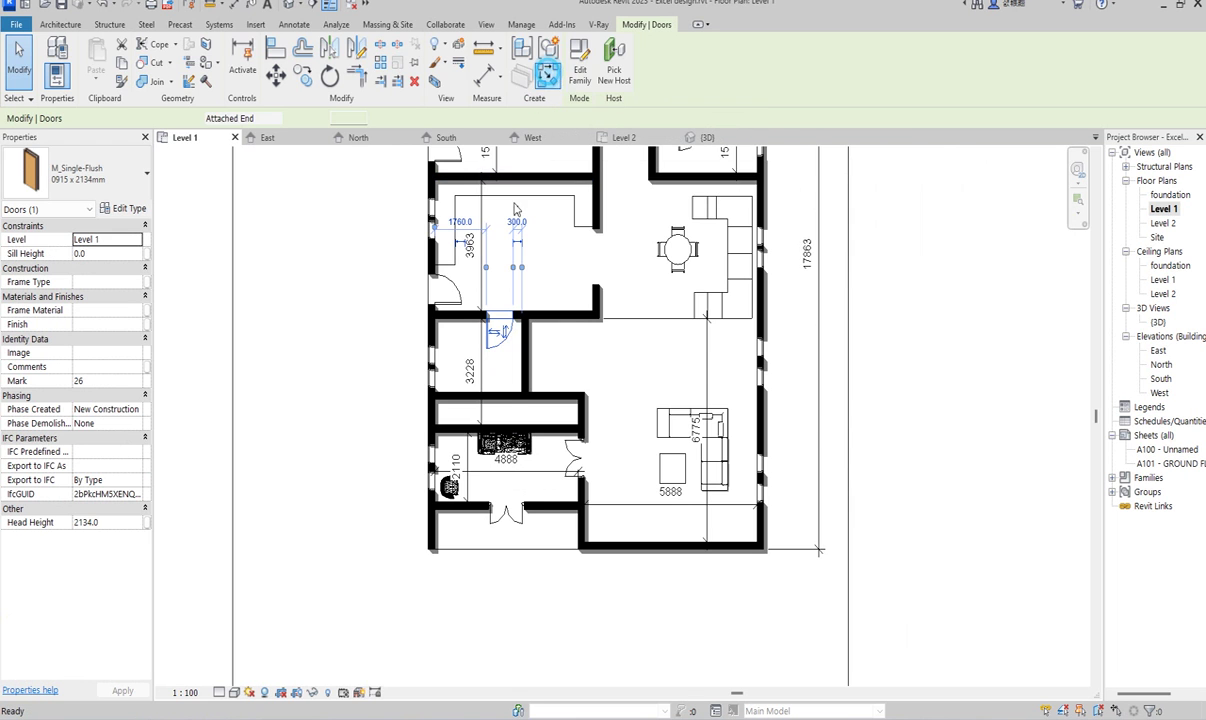
click(547, 78)
scroll(489, 411, up, 4)
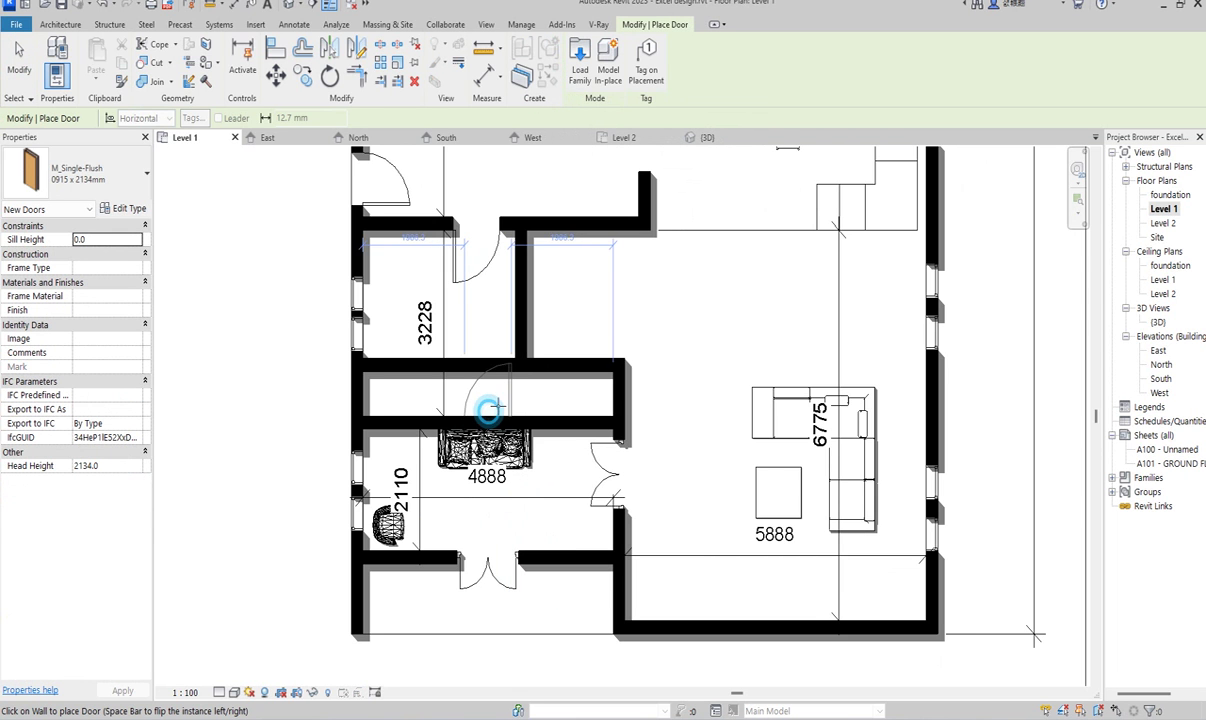
right_click(632, 299)
click(674, 310)
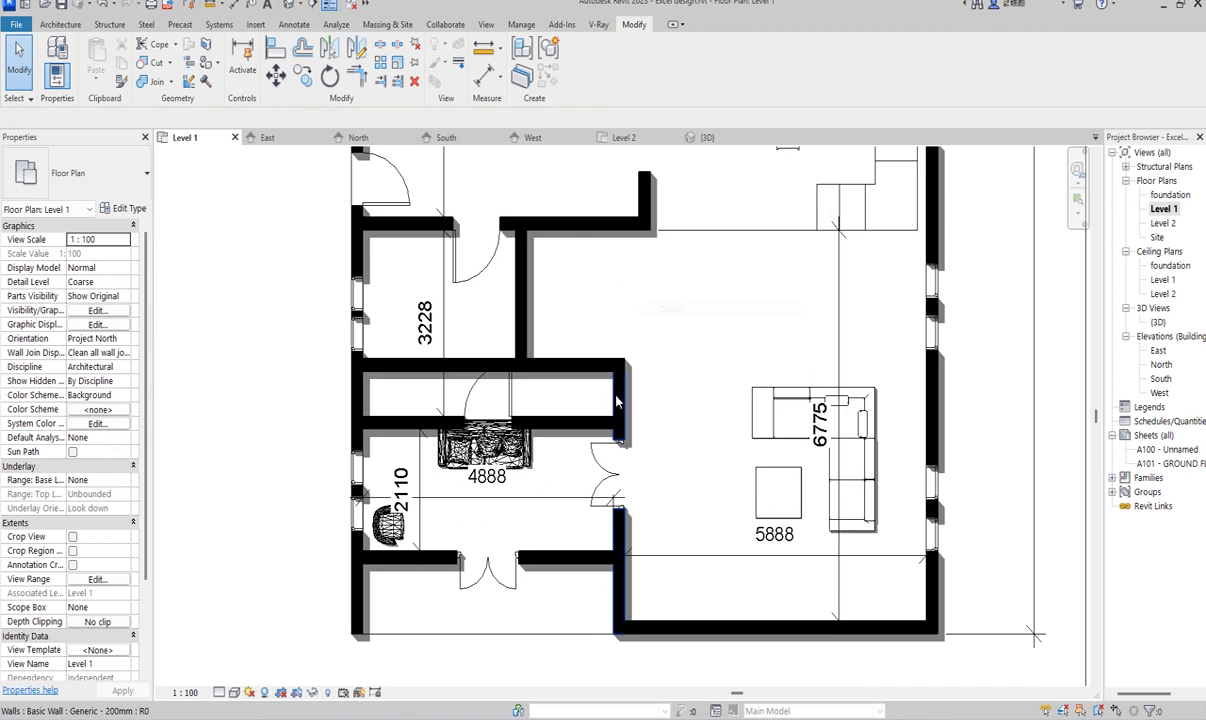
scroll(560, 330, down, 3)
scroll(557, 340, up, 2)
scroll(557, 348, up, 2)
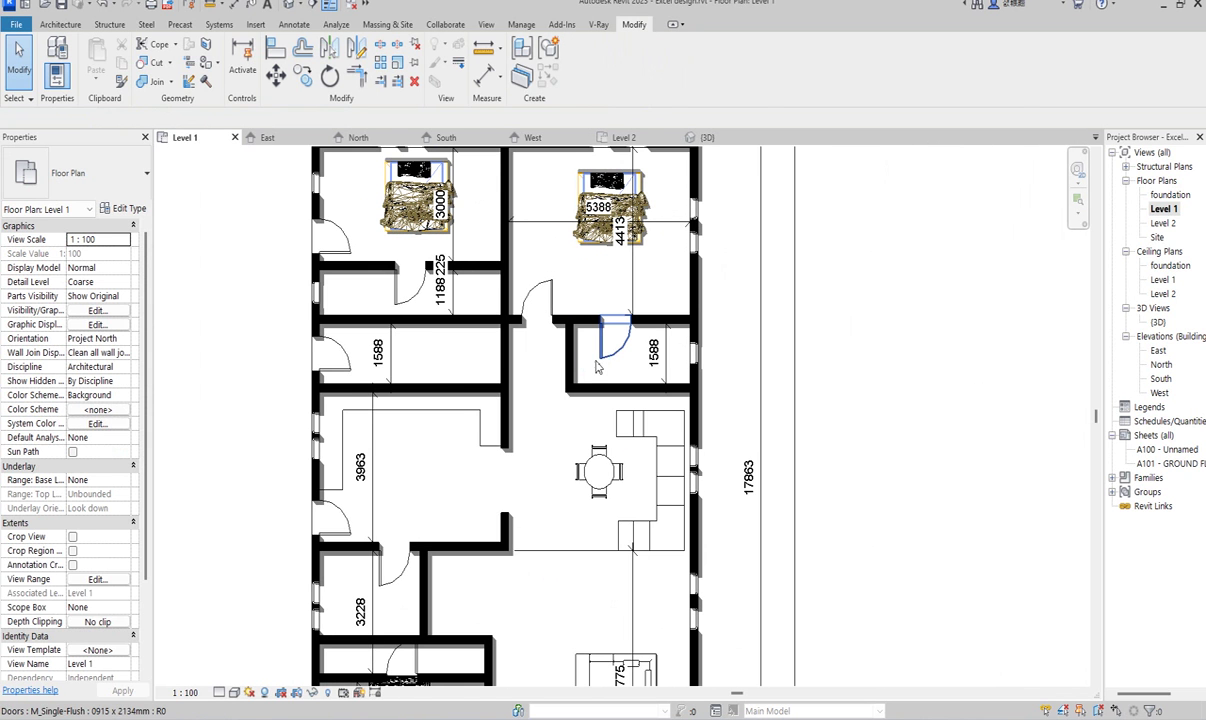
click(608, 338)
Select the four small-room doors on Level 1, including the upper-left, passage and left doors.
click(131, 209)
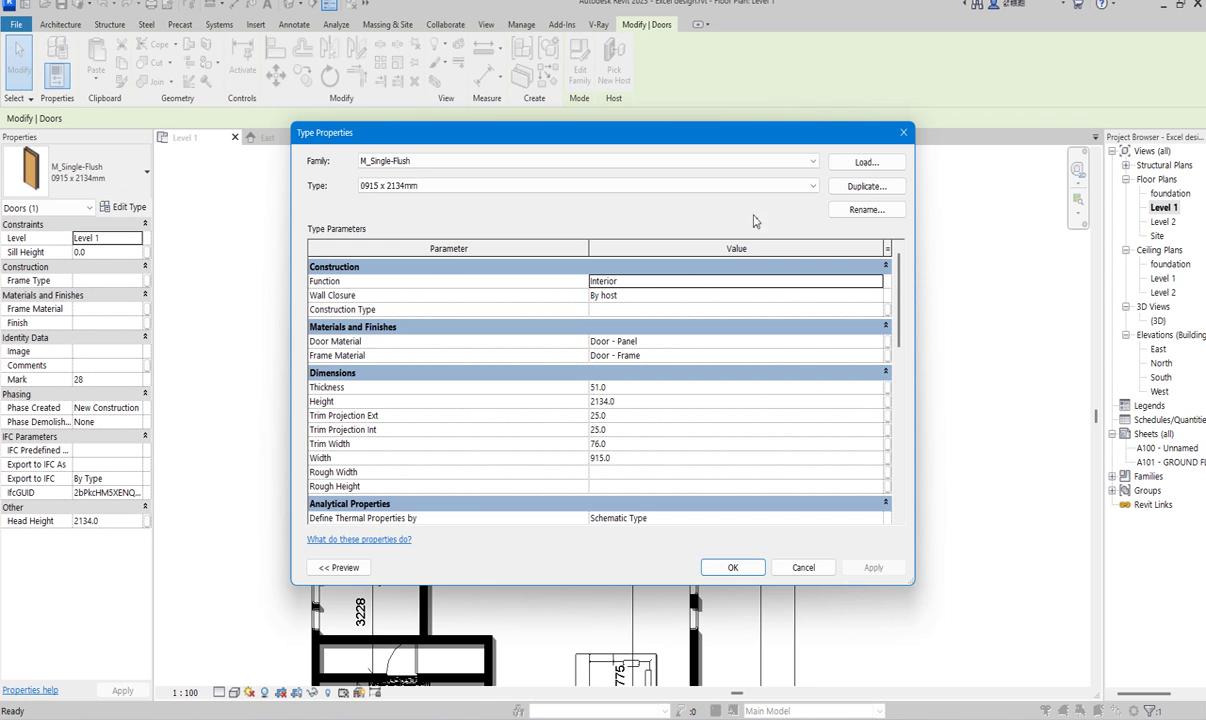
click(899, 132)
scroll(586, 401, down, 3)
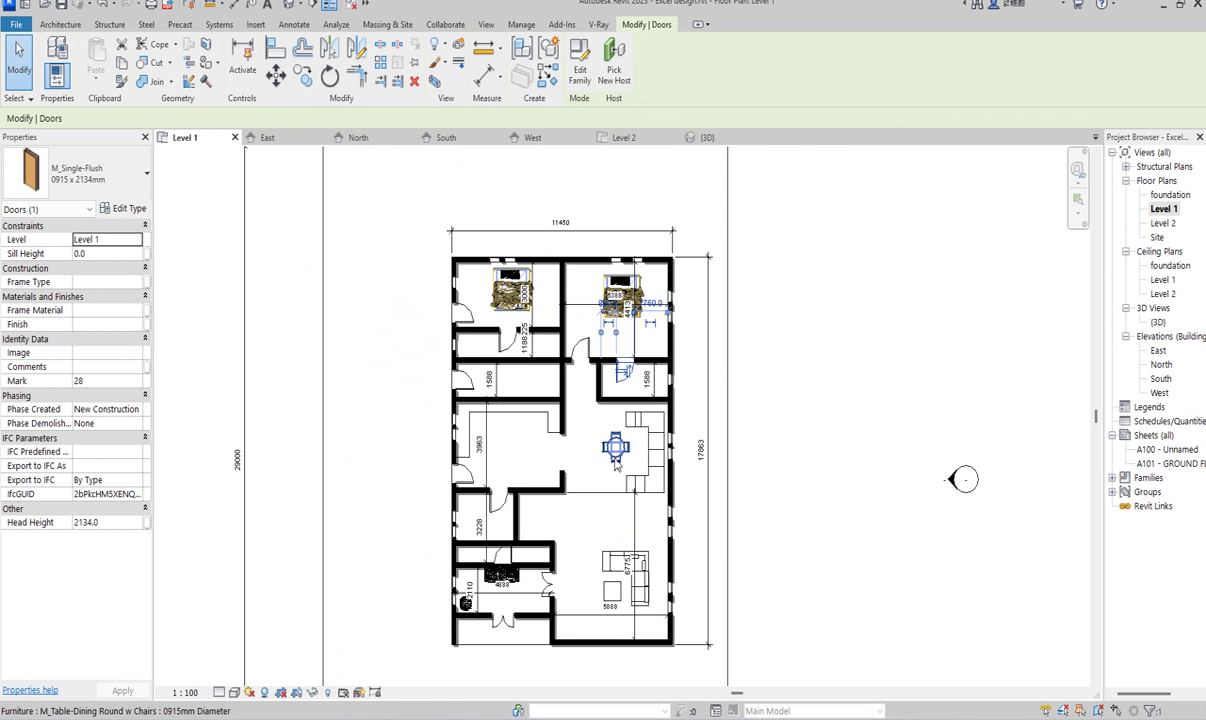
scroll(650, 390, up, 2)
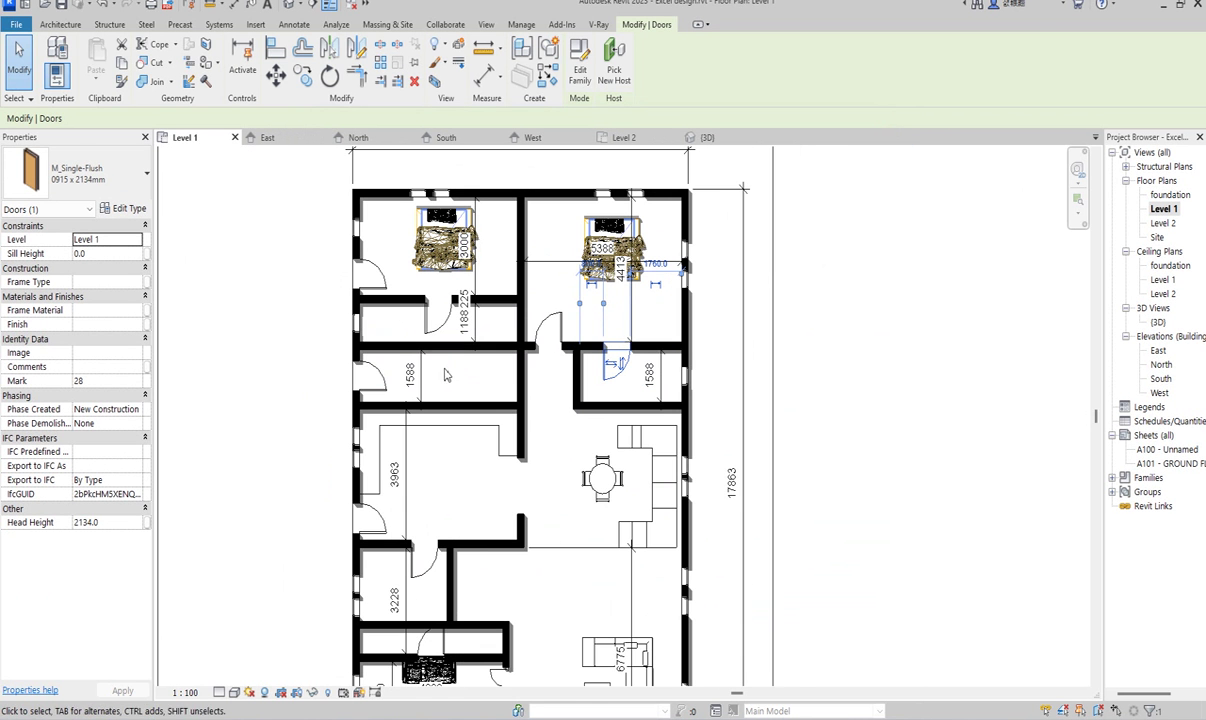
ctrl+click(438, 325)
scroll(438, 325, down, 2)
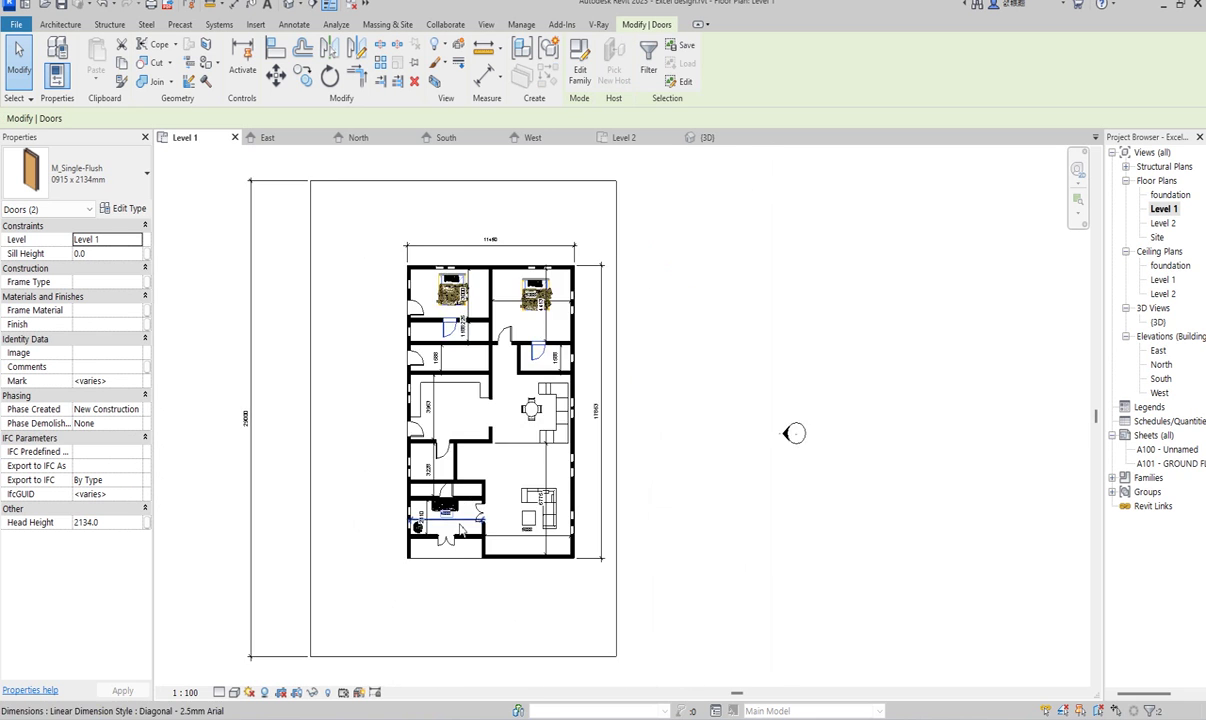
scroll(433, 465, up, 2)
ctrl+click(433, 465)
scroll(433, 465, down, 3)
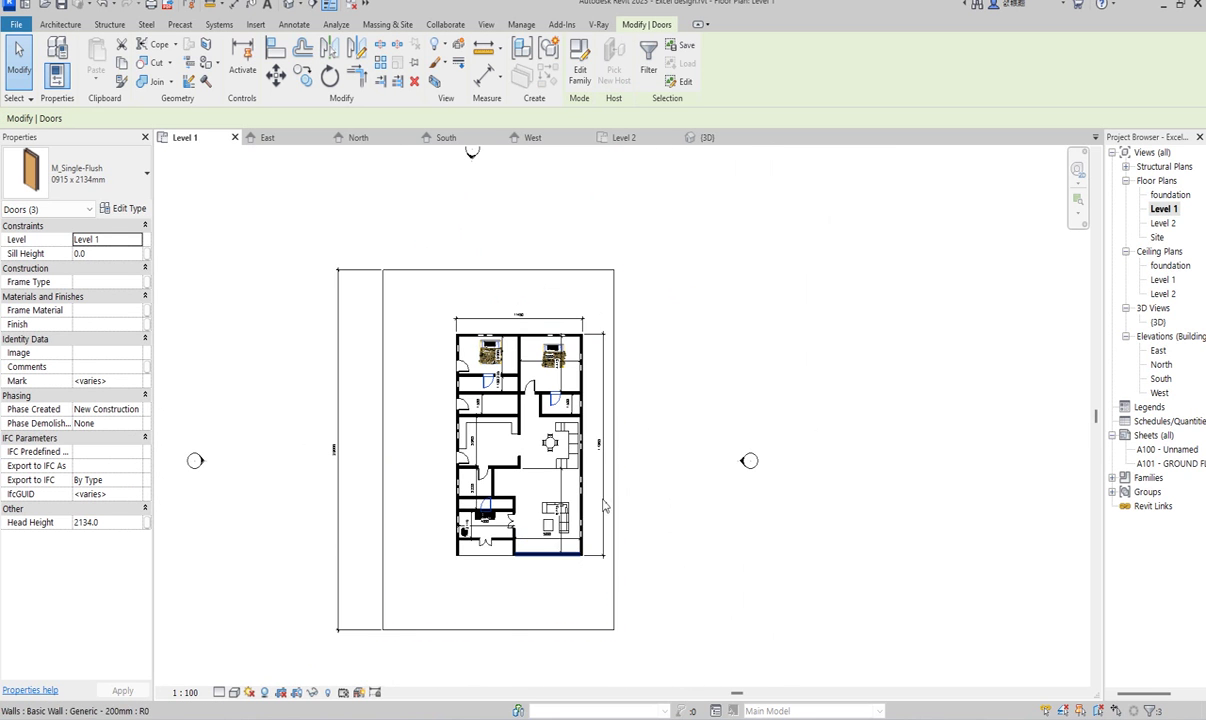
scroll(553, 413, up, 2)
scroll(553, 413, up, 1)
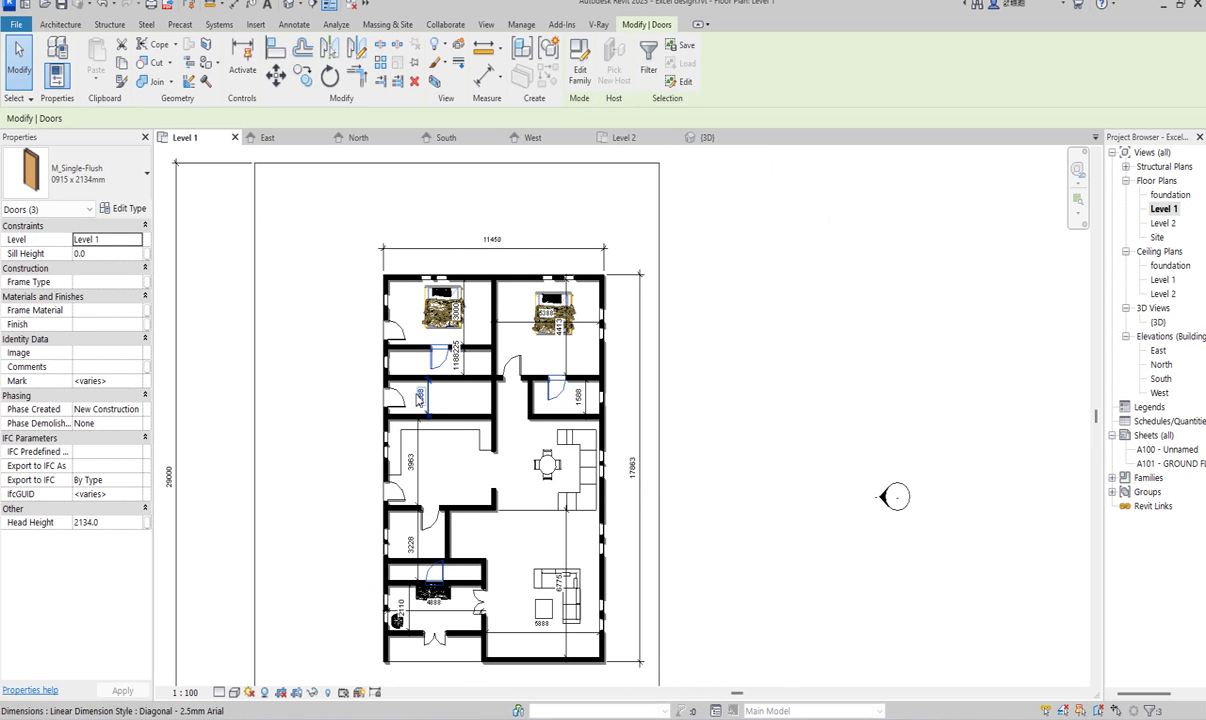
ctrl+click(401, 403)
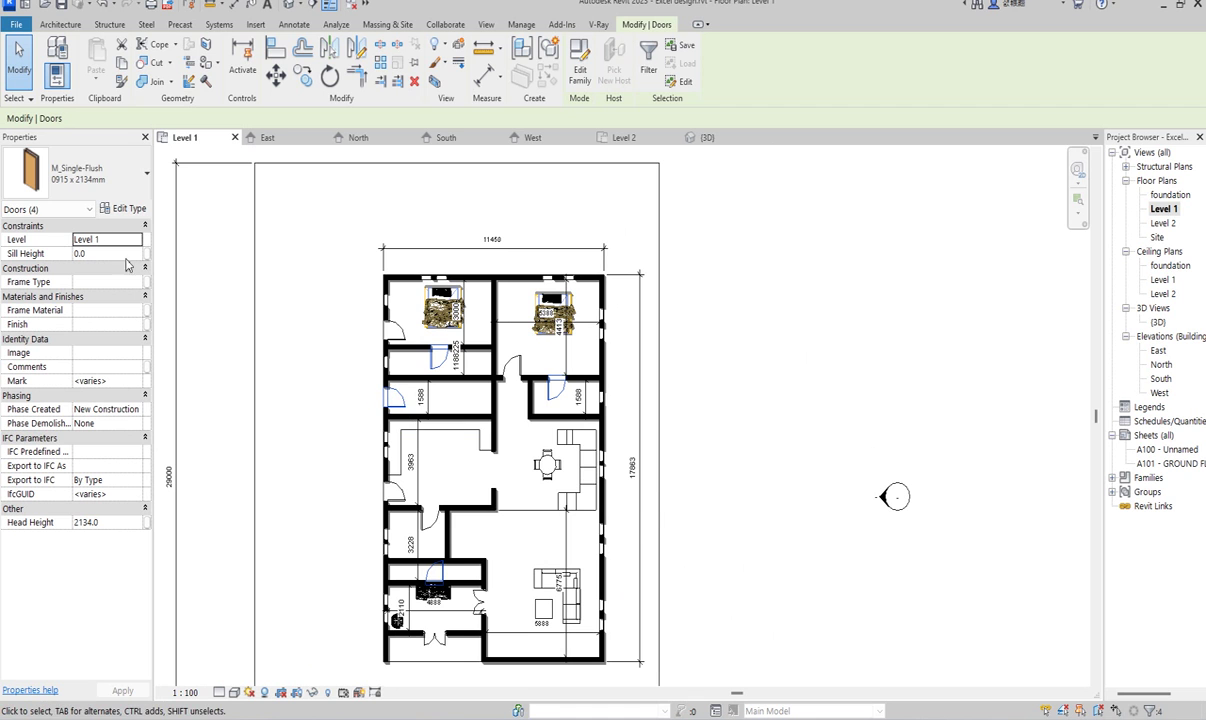
Duplicate their door type as 'toilet door' with Width 750 and Height 2100.
click(125, 208)
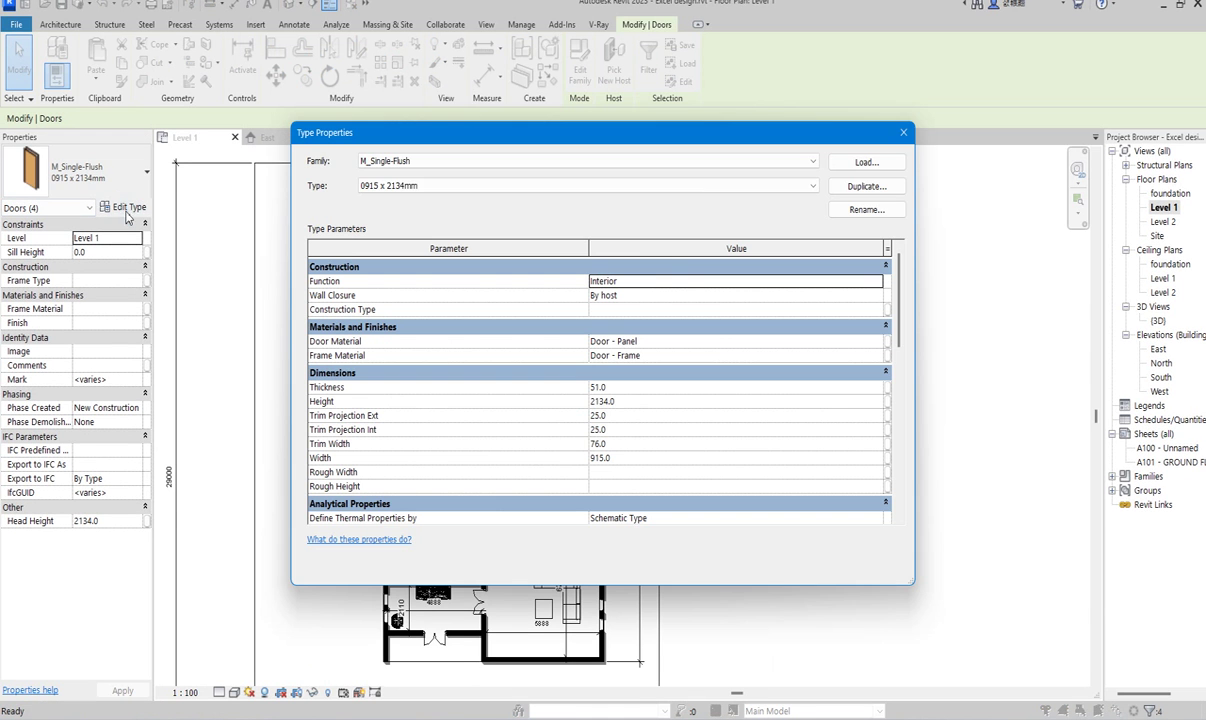
click(866, 186)
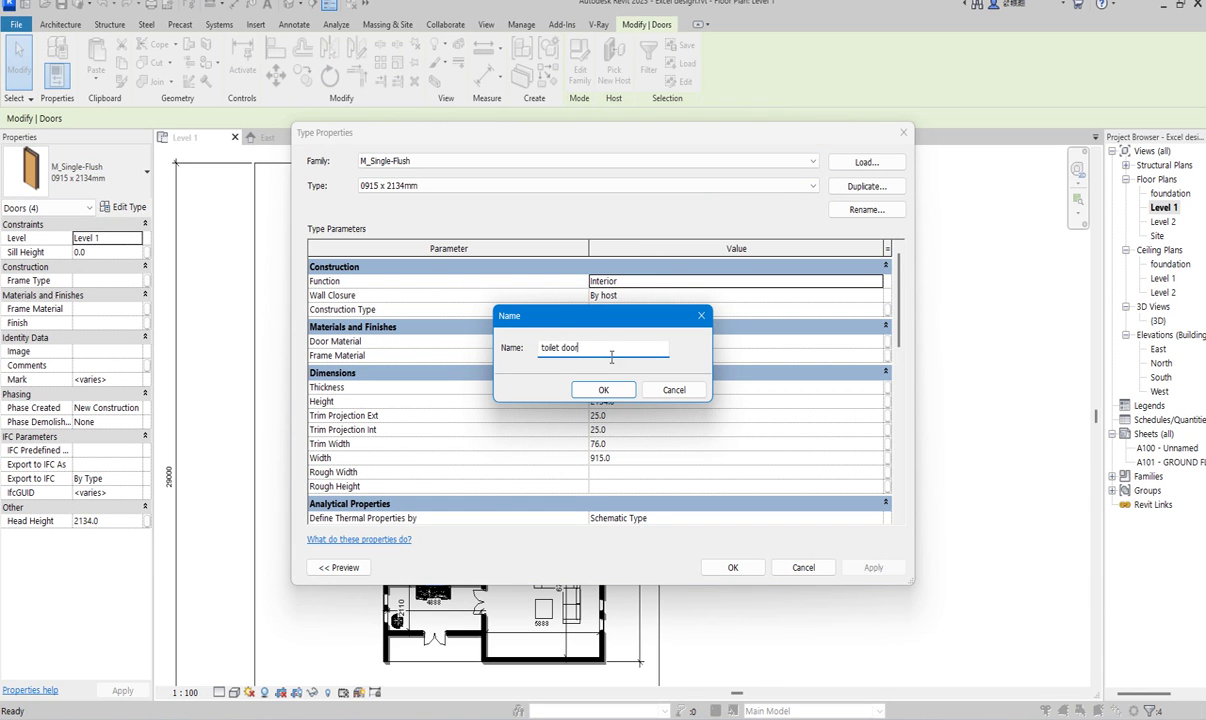
click(606, 389)
click(640, 459)
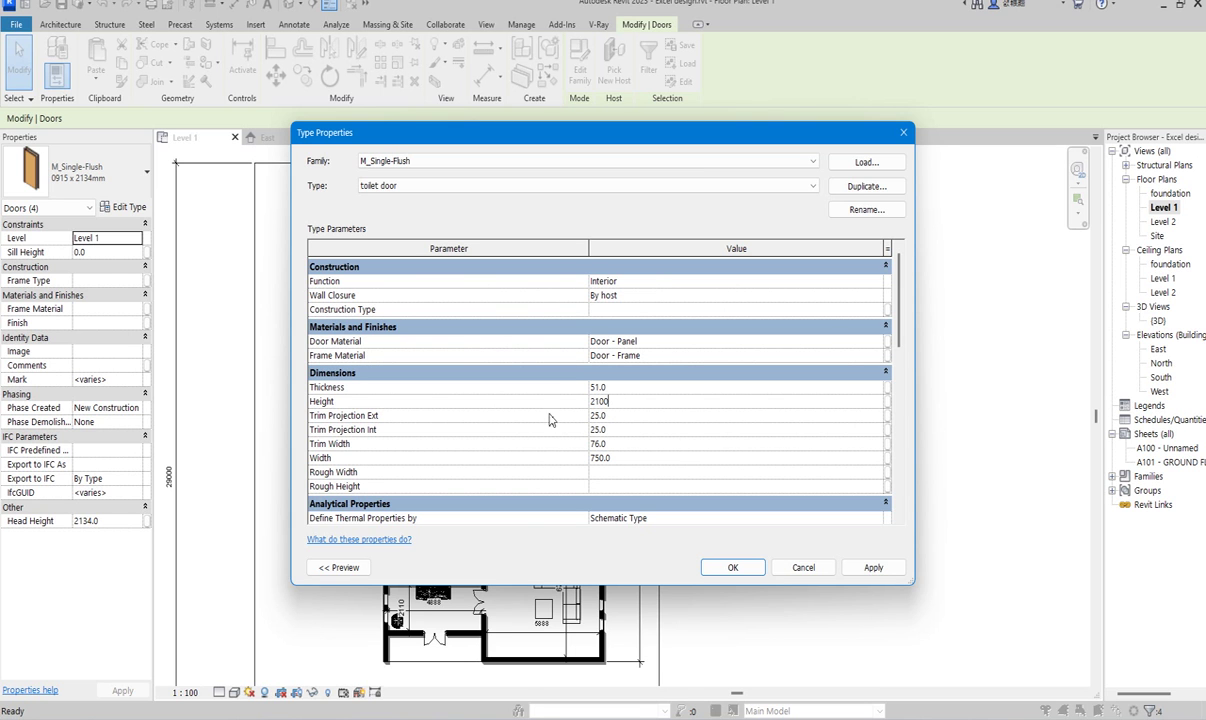
click(732, 568)
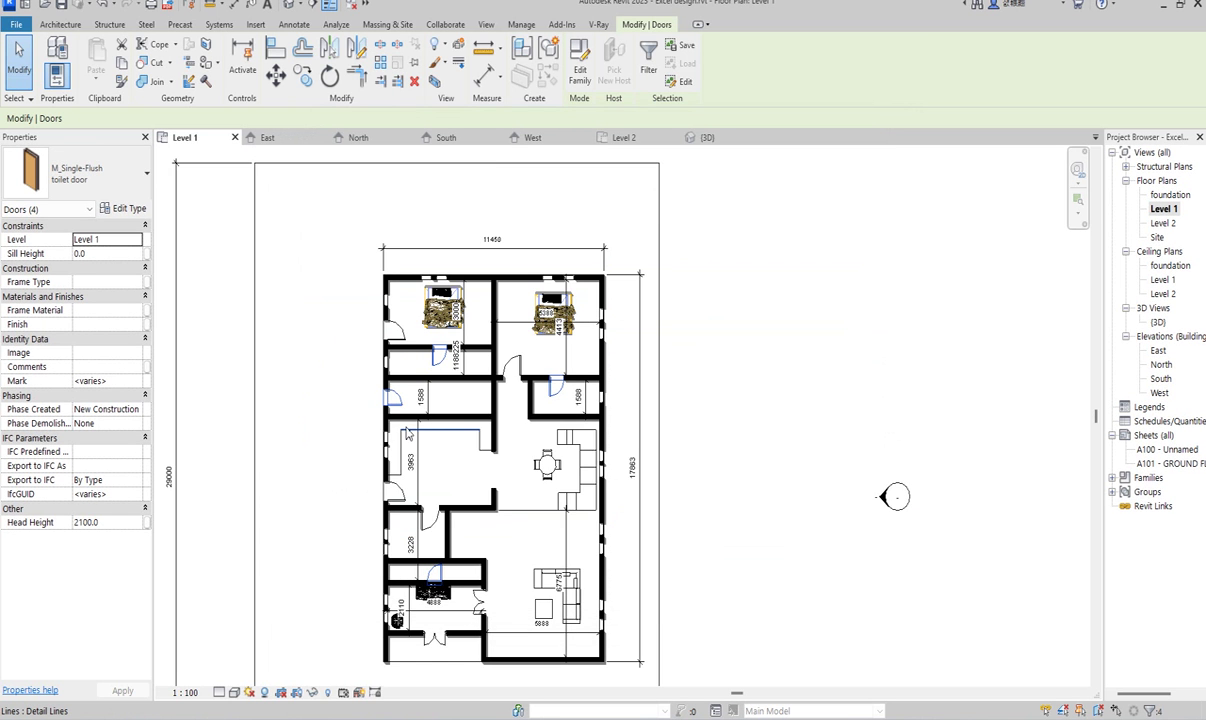
Open the Level 2 plan and select the four bathroom doors, including the 2735 bathroom's.
scroll(478, 438, down, 1)
scroll(415, 598, up, 7)
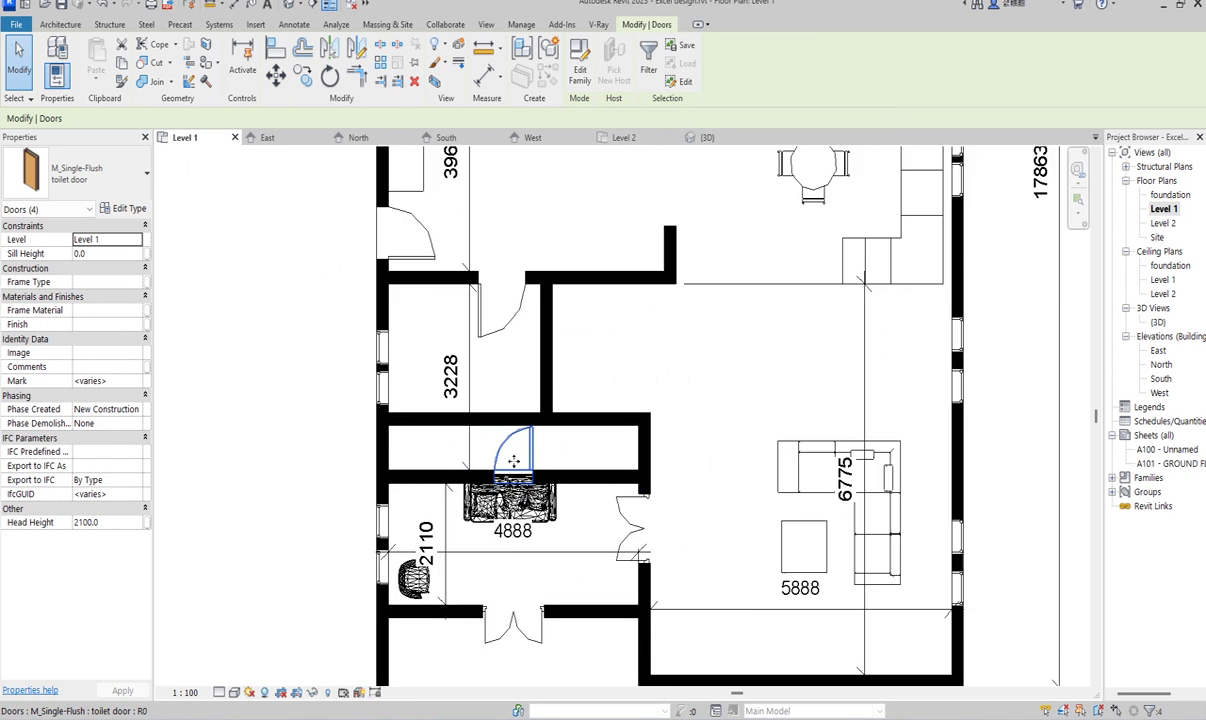
scroll(393, 420, down, 3)
click(713, 374)
scroll(902, 415, down, 3)
scroll(645, 297, up, 4)
scroll(645, 297, up, 1)
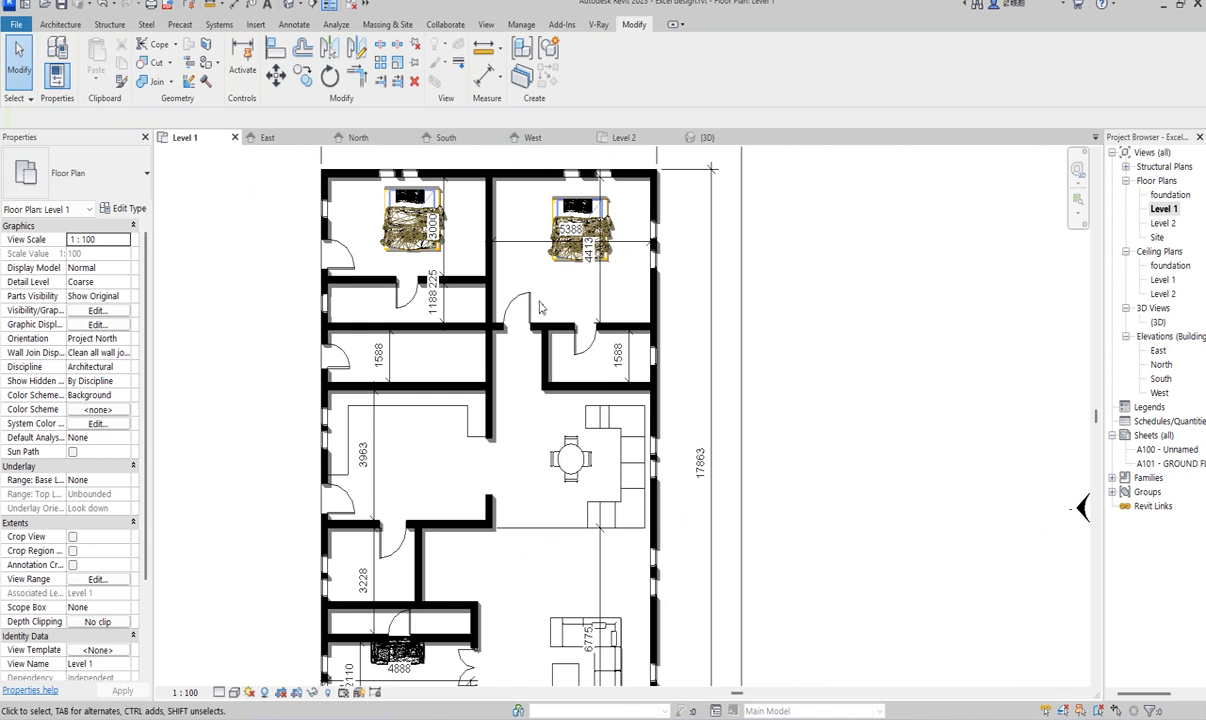
double_click(1164, 223)
scroll(538, 485, up, 3)
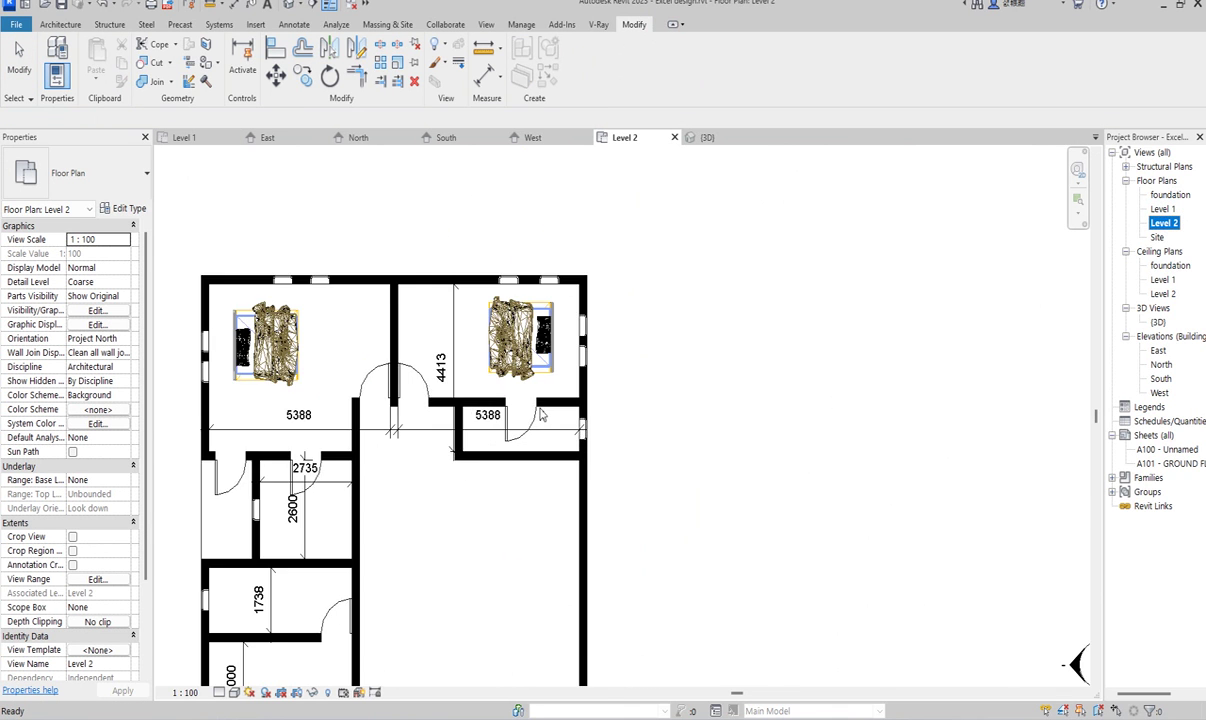
scroll(535, 425, down, 4)
scroll(658, 428, up, 3)
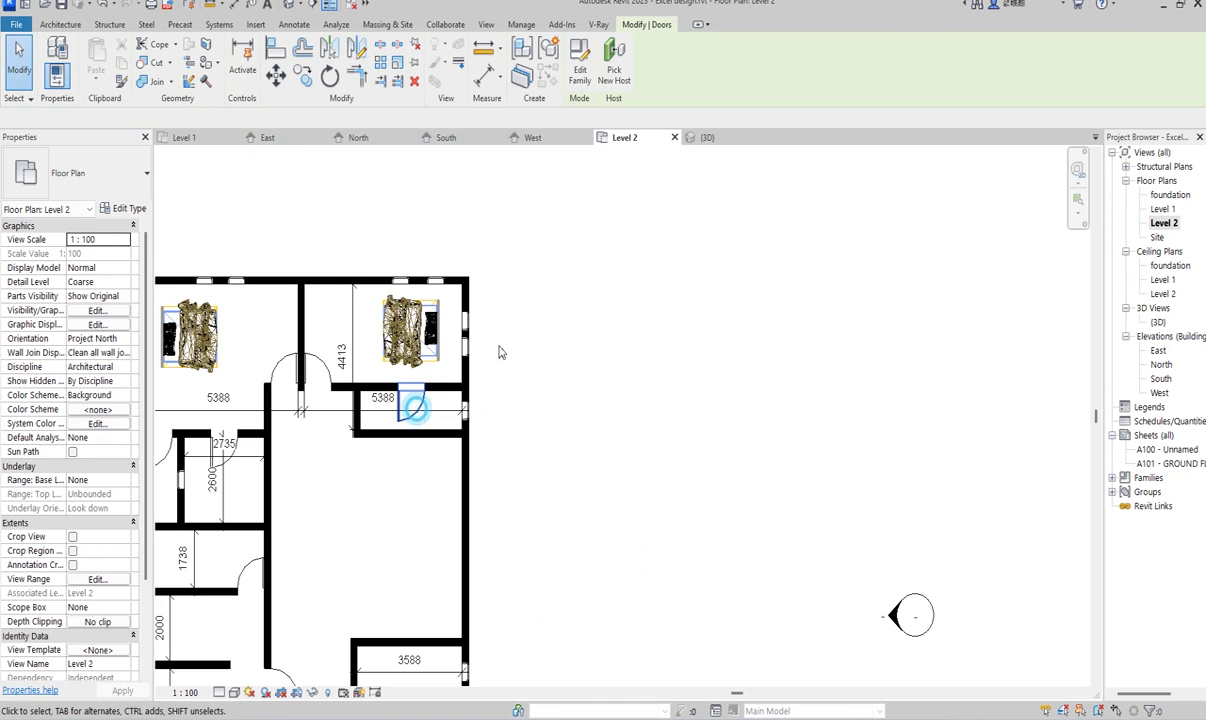
click(450, 396)
scroll(450, 396, down, 2)
scroll(360, 402, up, 2)
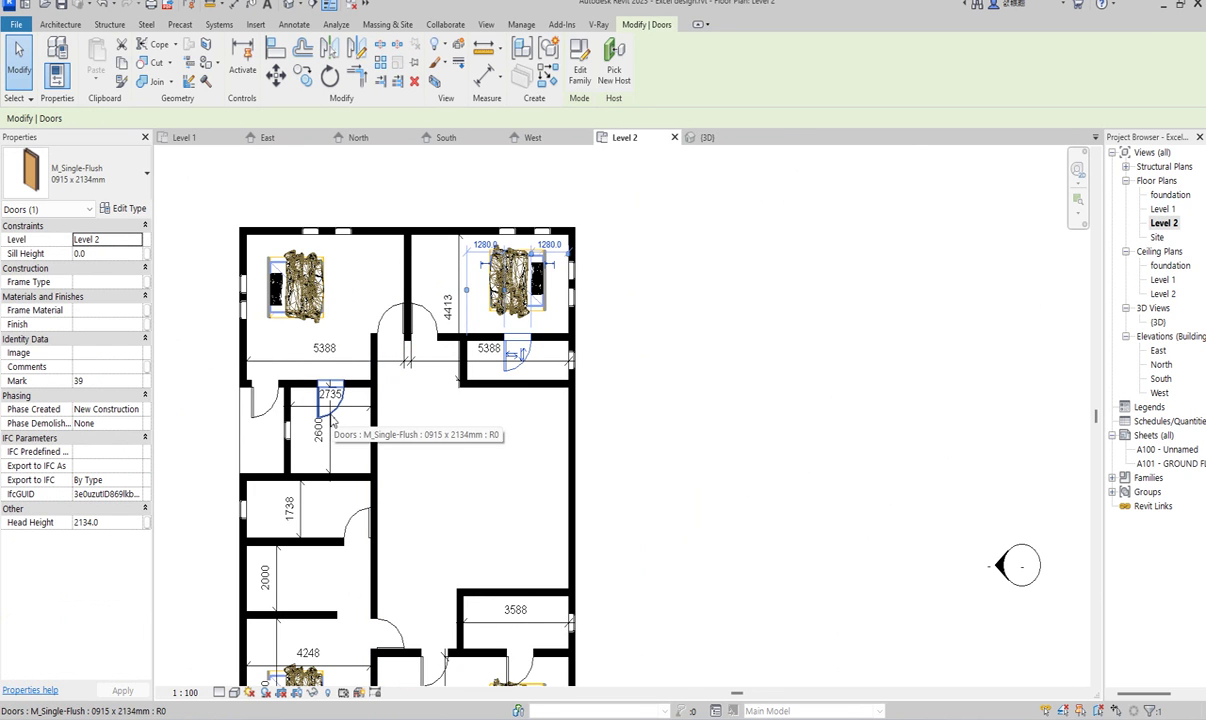
ctrl+click(331, 420)
scroll(331, 420, down, 2)
scroll(372, 402, up, 1)
ctrl+click(372, 347)
ctrl+click(515, 463)
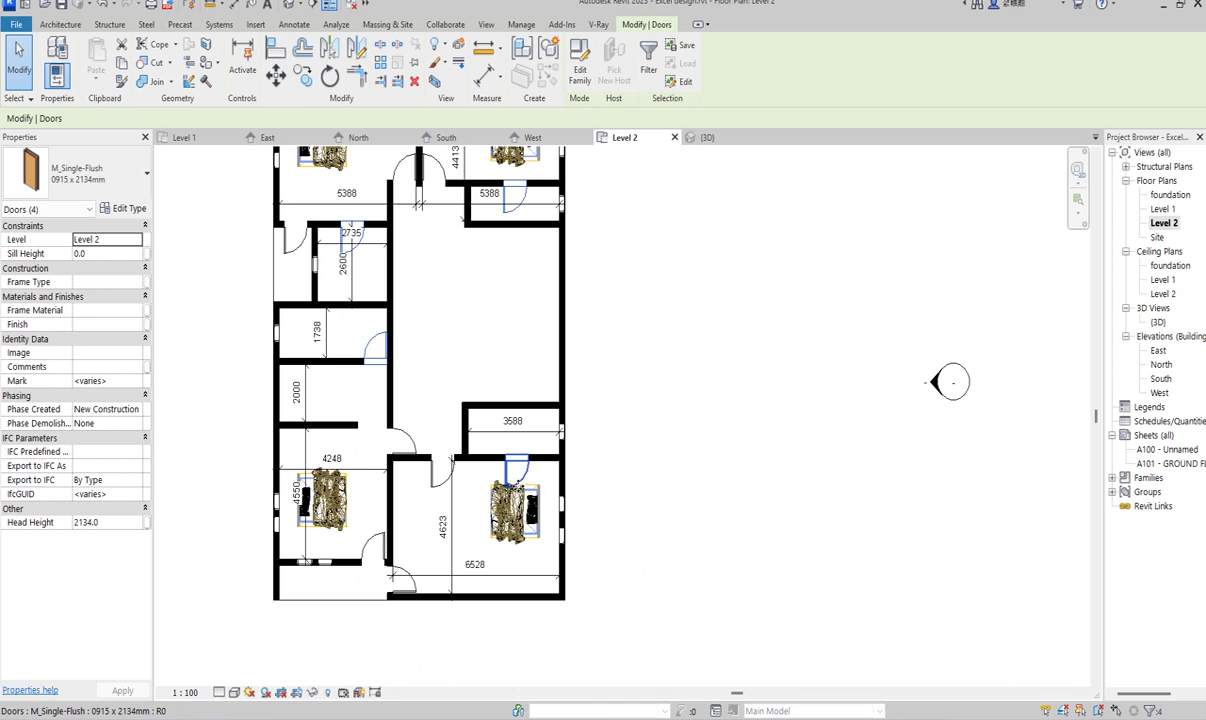
Change the selected doors to M_Single-Flush: toilet door and check the 3588 bathroom's door.
click(148, 186)
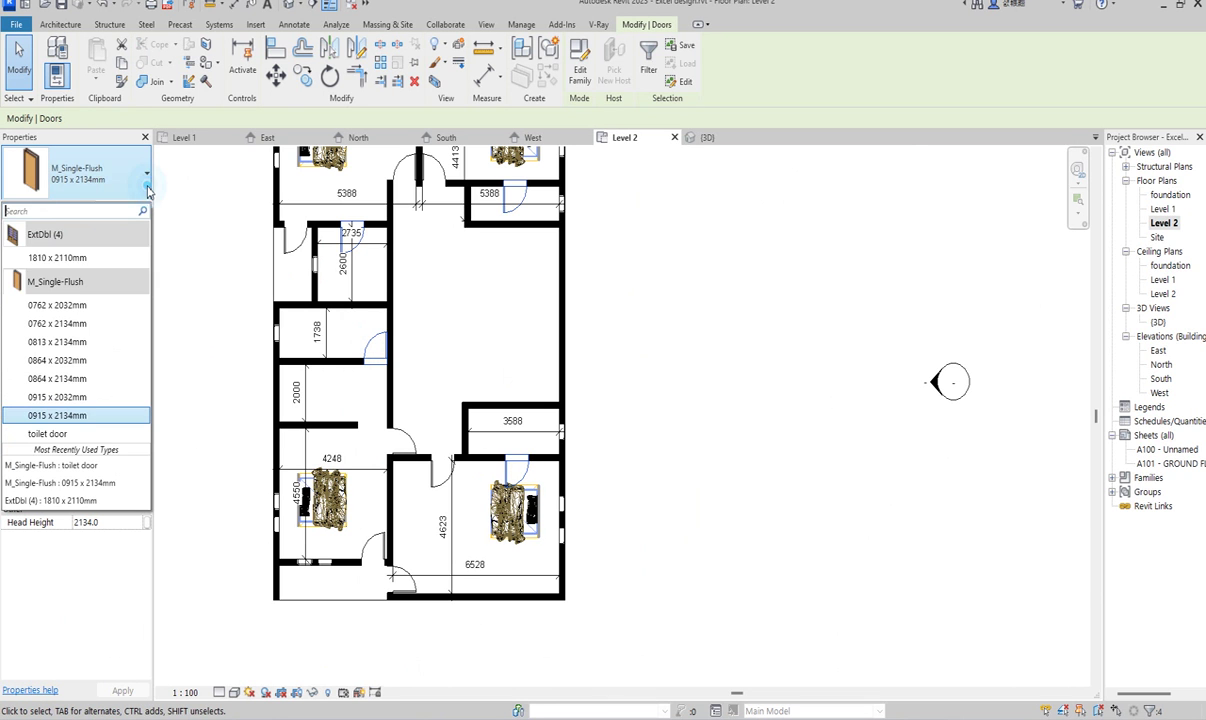
click(89, 467)
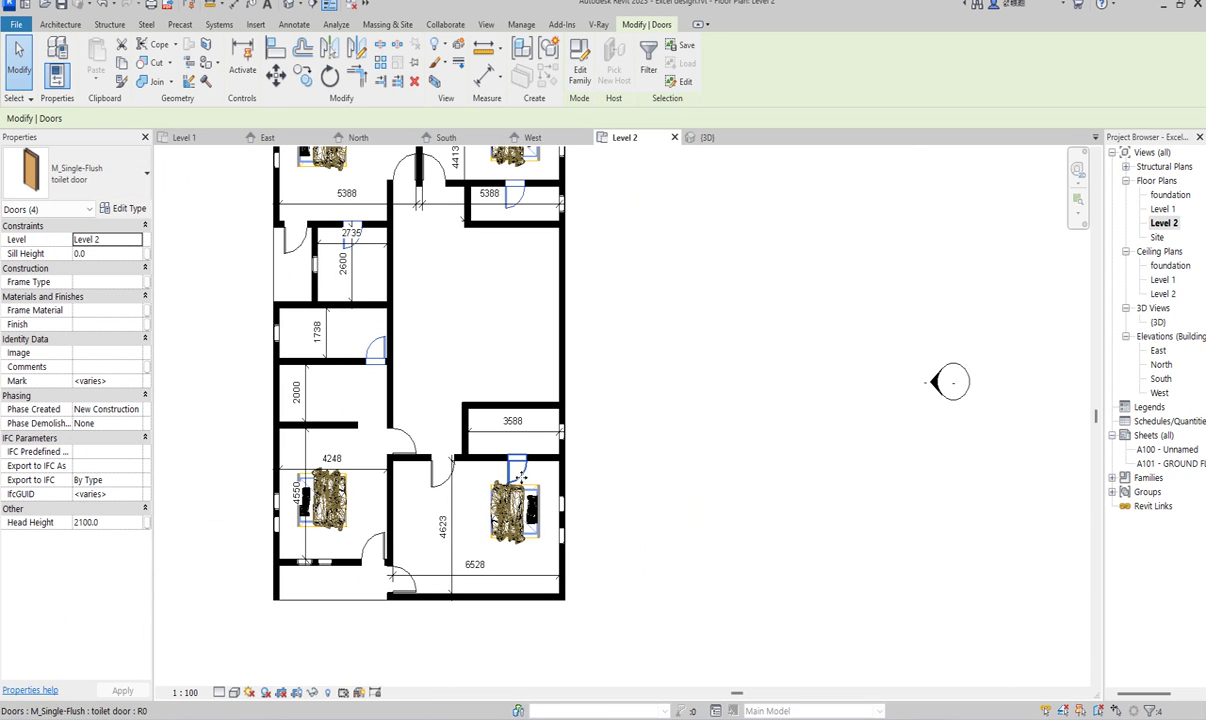
click(524, 479)
click(517, 470)
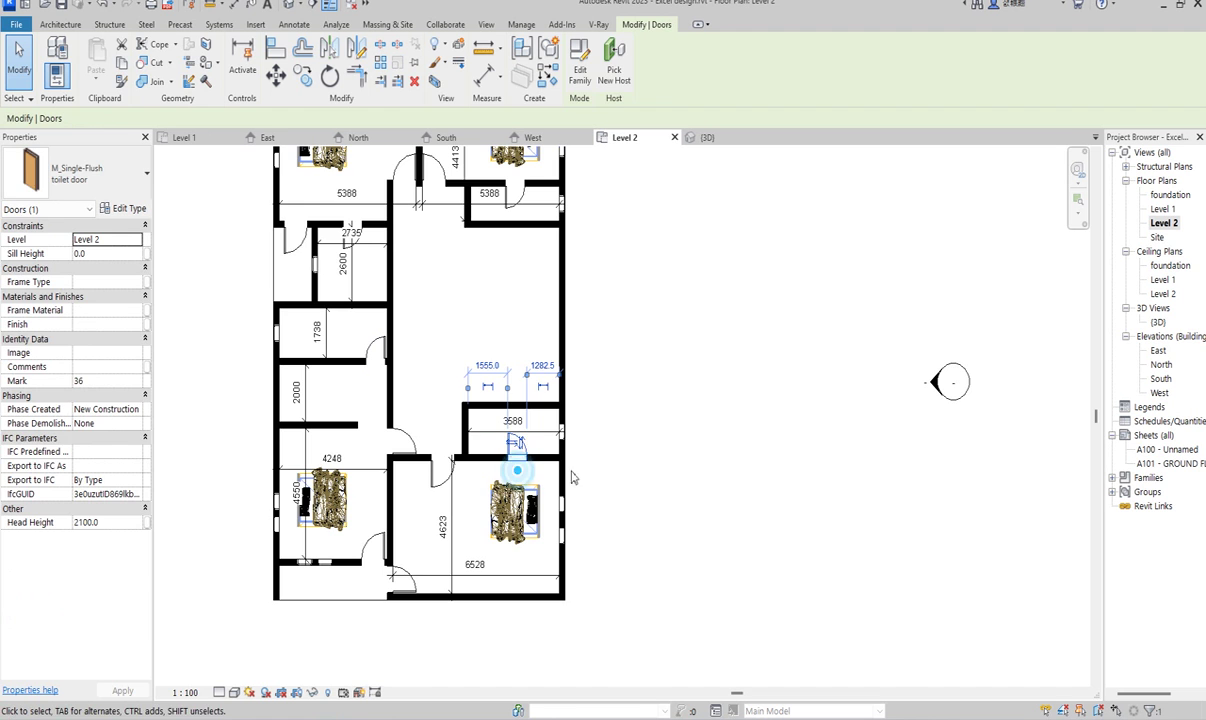
click(646, 474)
scroll(646, 474, down, 3)
scroll(600, 400, up, 3)
scroll(489, 406, down, 2)
scroll(489, 406, down, 1)
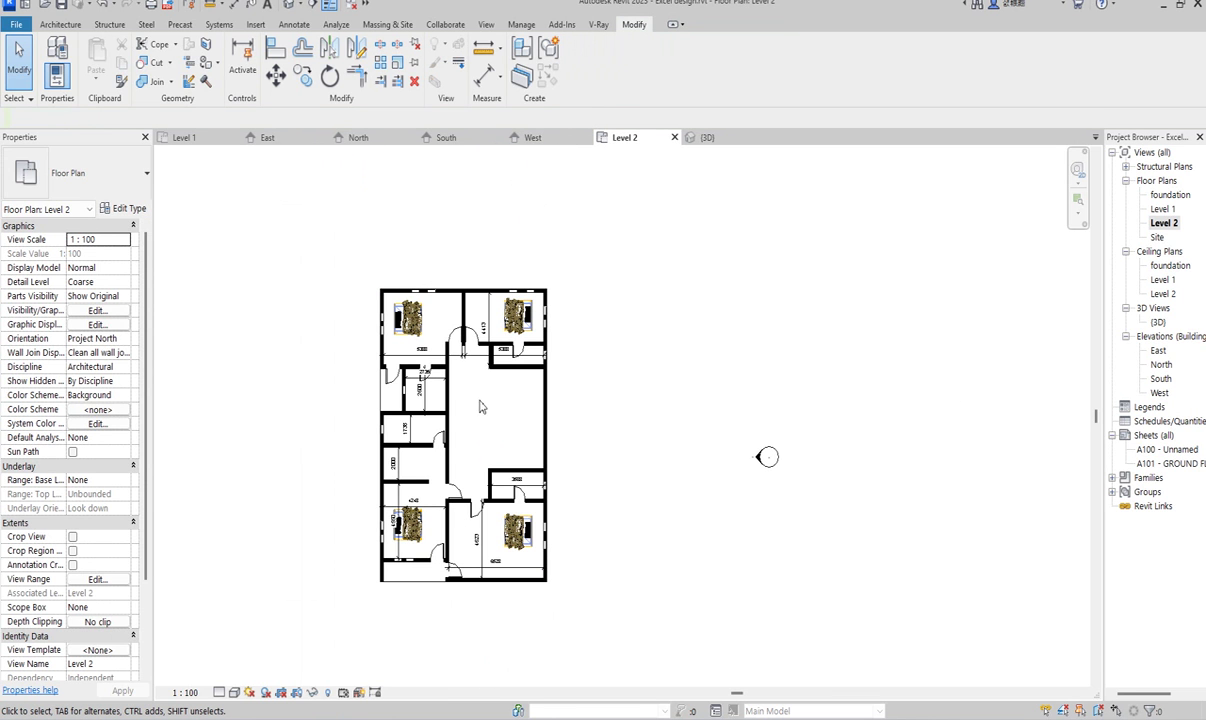
Start placing a component and select the WC w Cistern 540 x 360mm type.
click(64, 24)
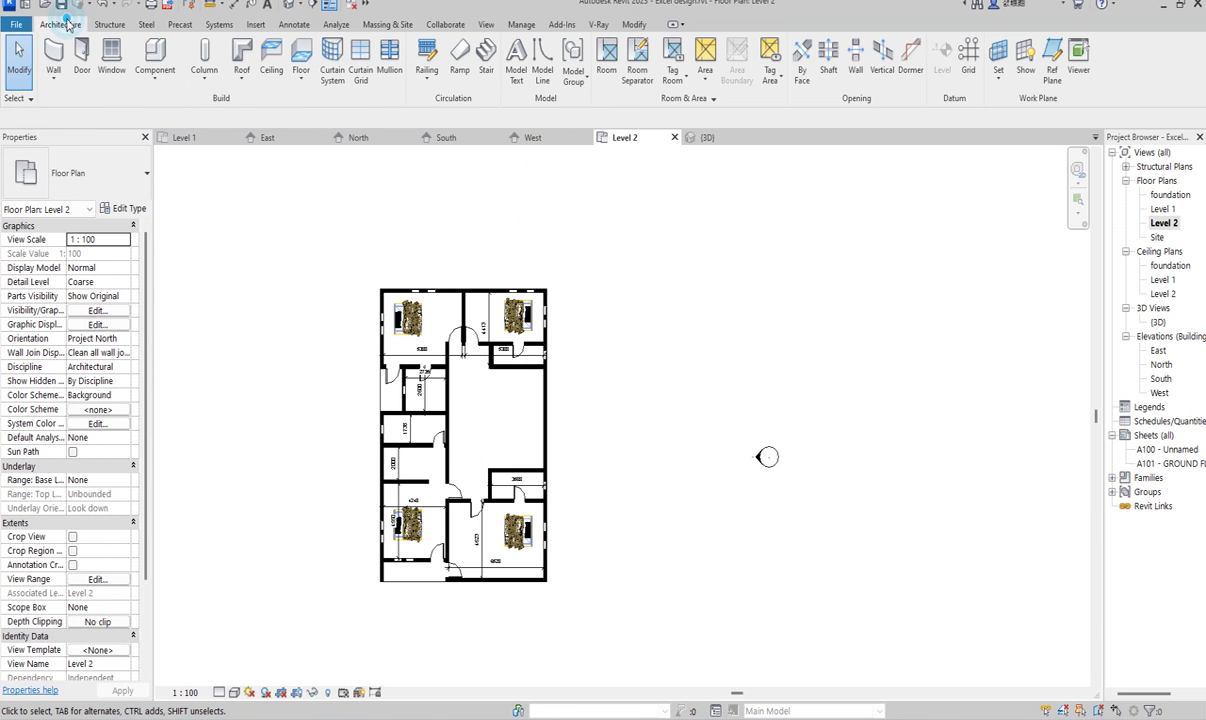
click(133, 64)
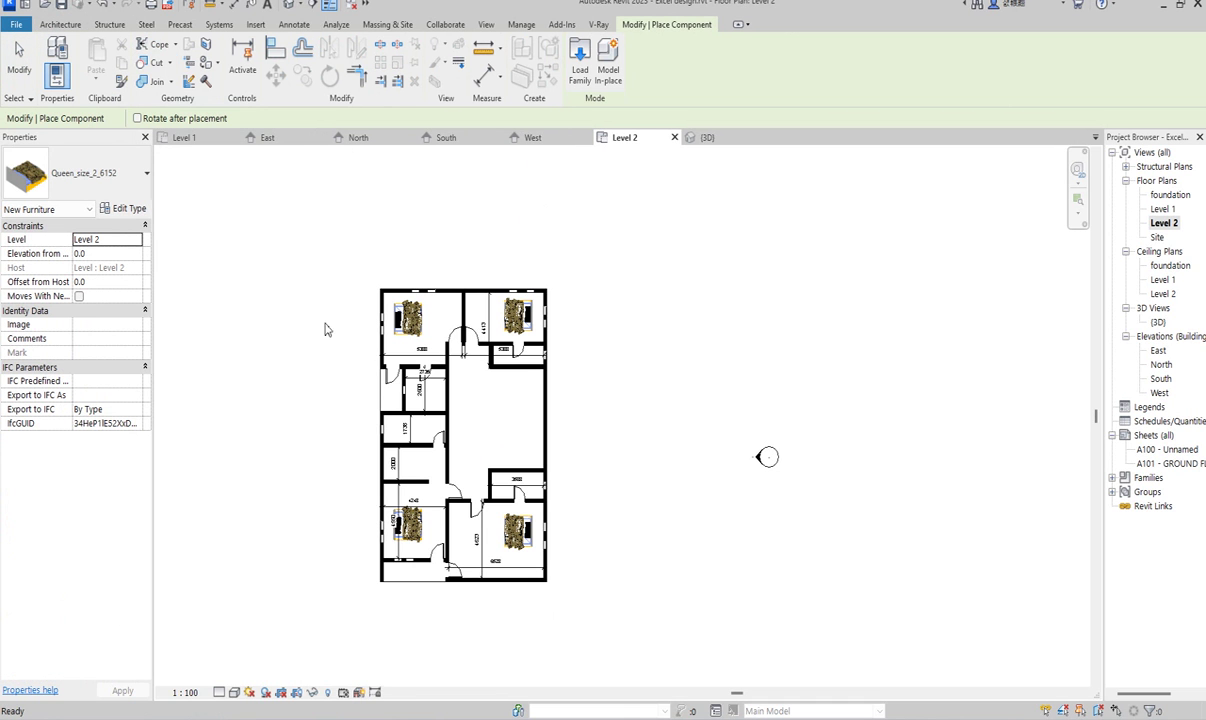
click(110, 180)
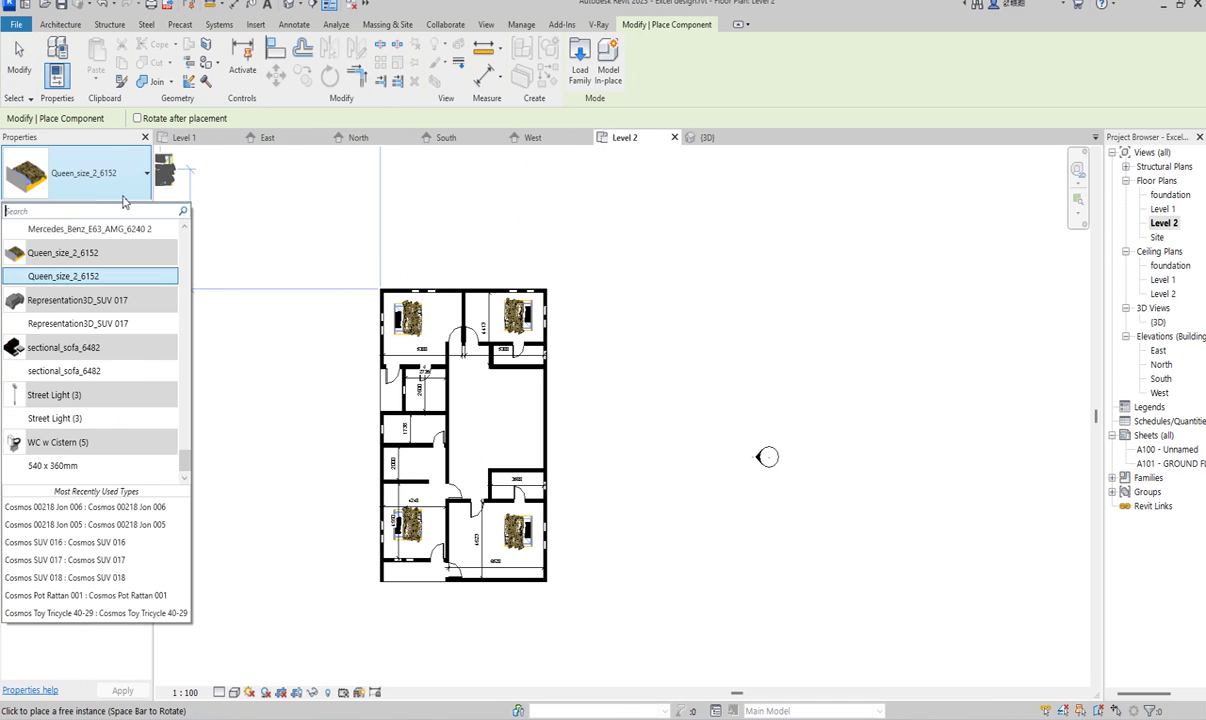
click(60, 465)
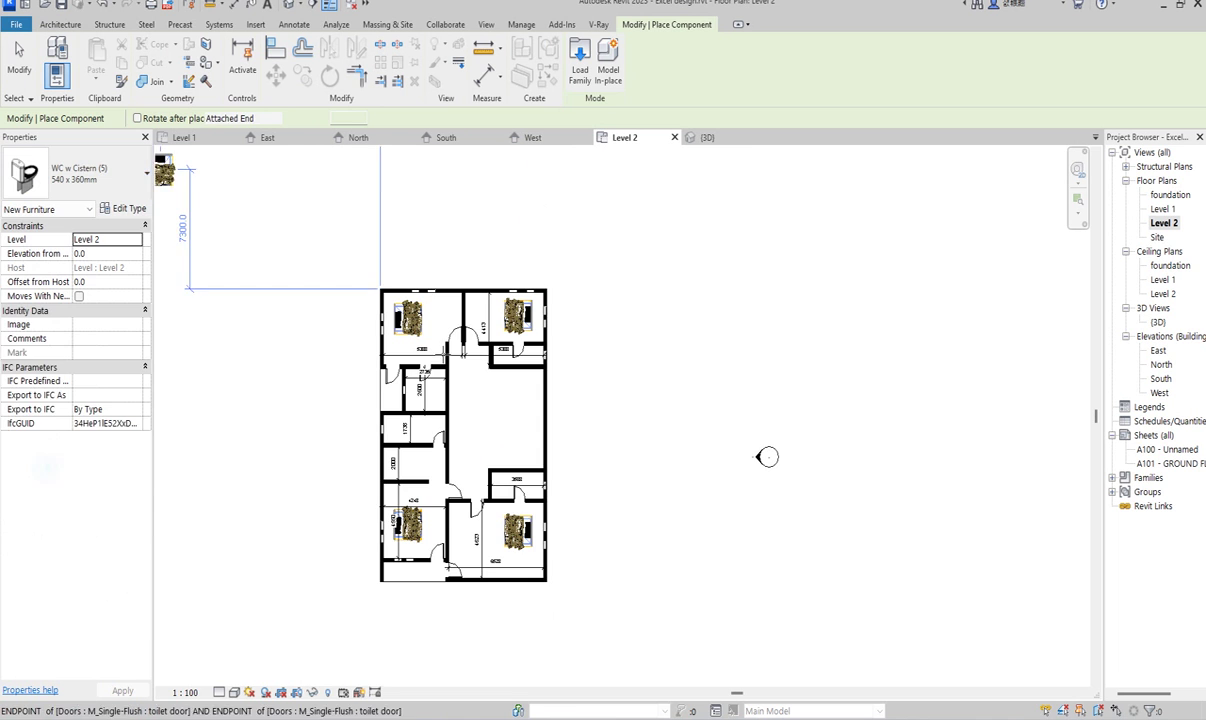
scroll(425, 380, up, 4)
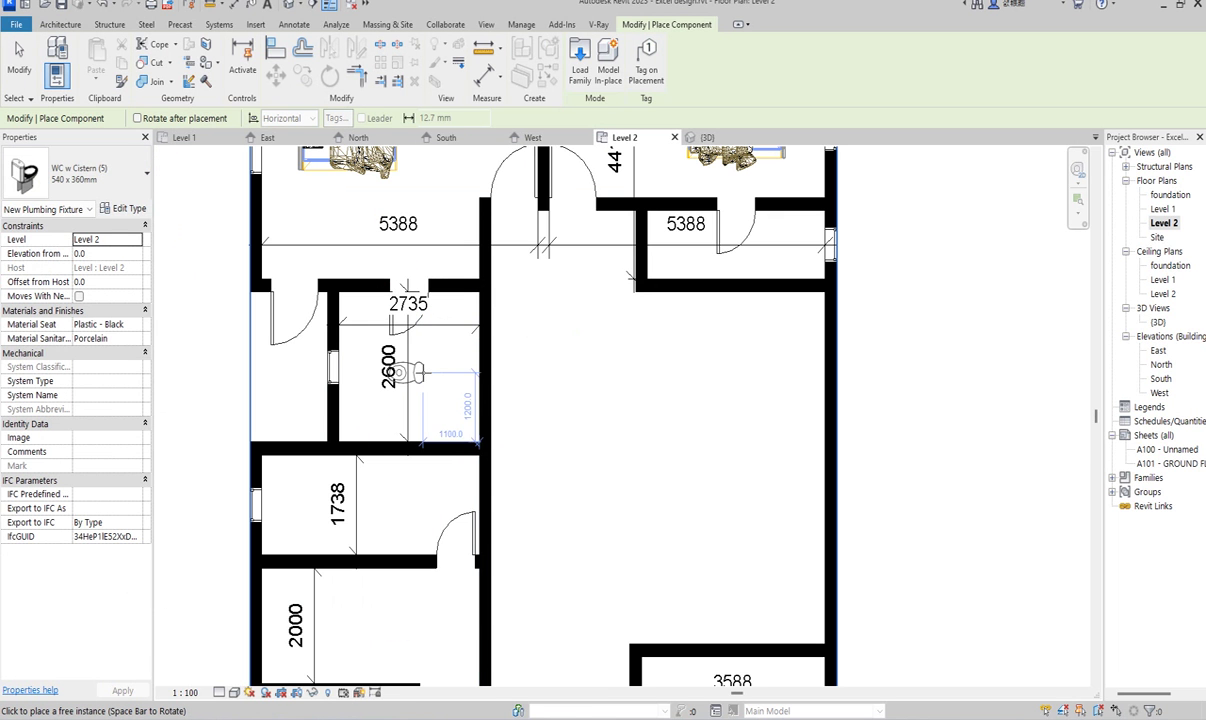
Place toilets in the 2600, 5388, 1738 and 3588 bathrooms.
click(452, 362)
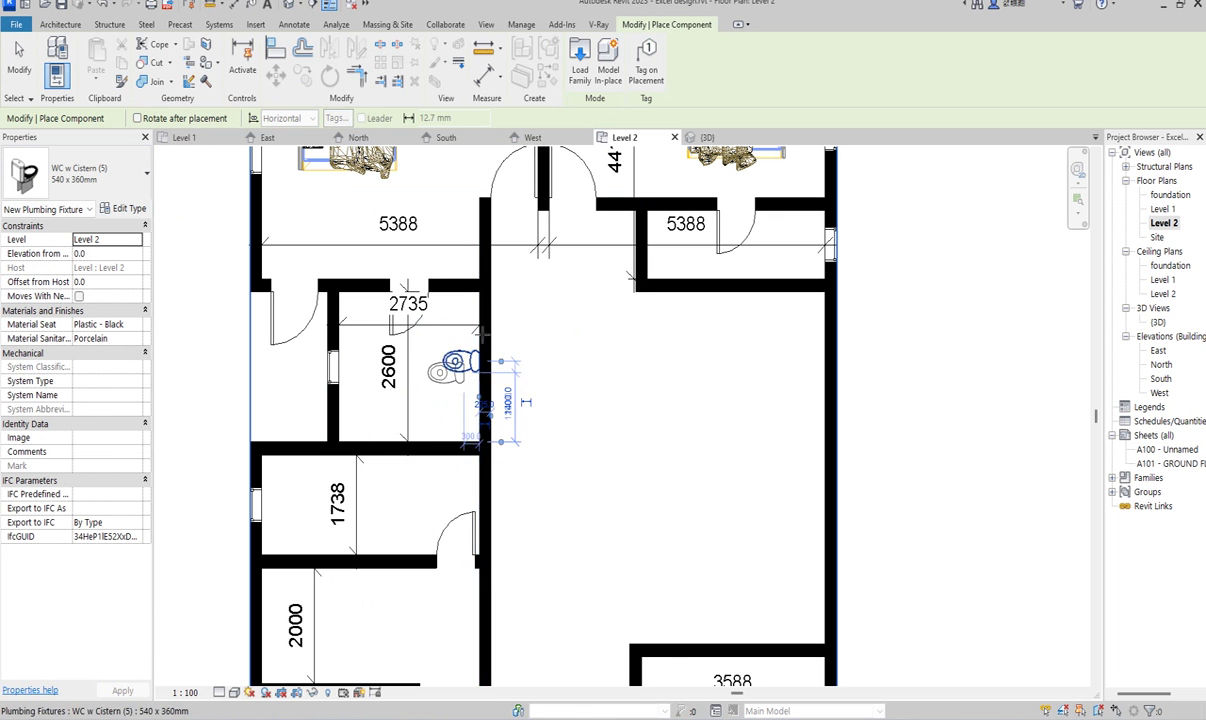
scroll(461, 419, down, 3)
scroll(655, 293, up, 3)
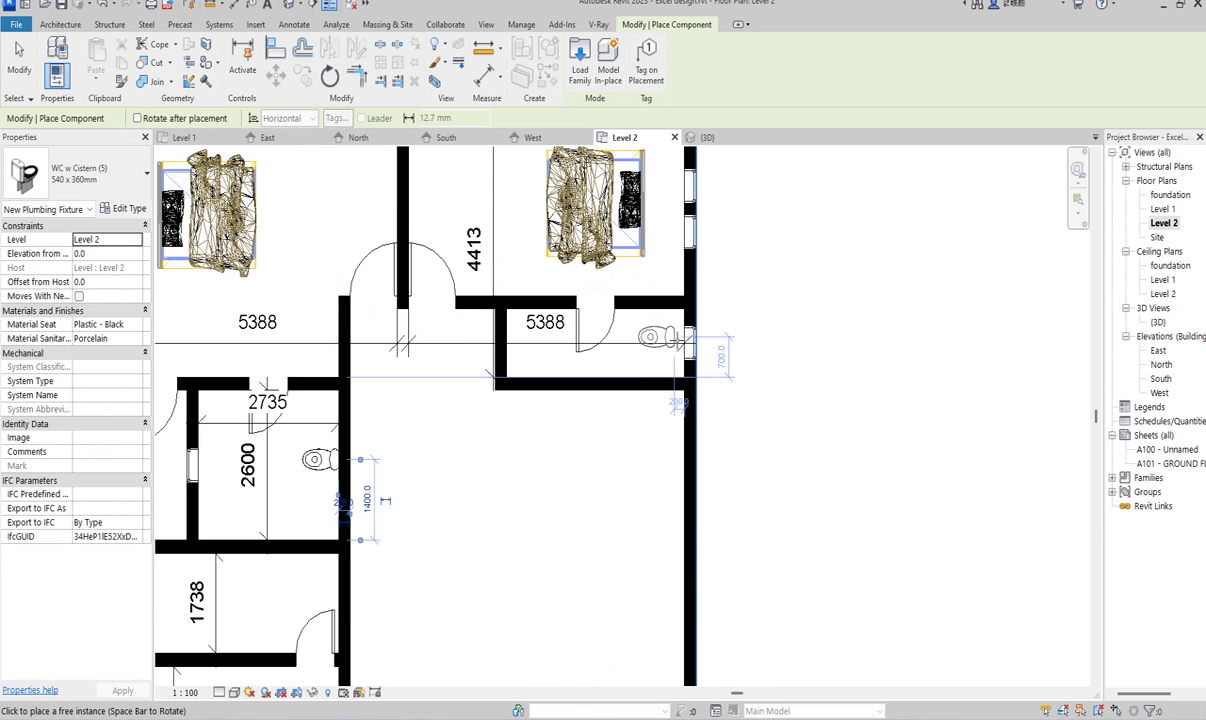
click(650, 272)
scroll(650, 272, down, 3)
scroll(475, 354, up, 3)
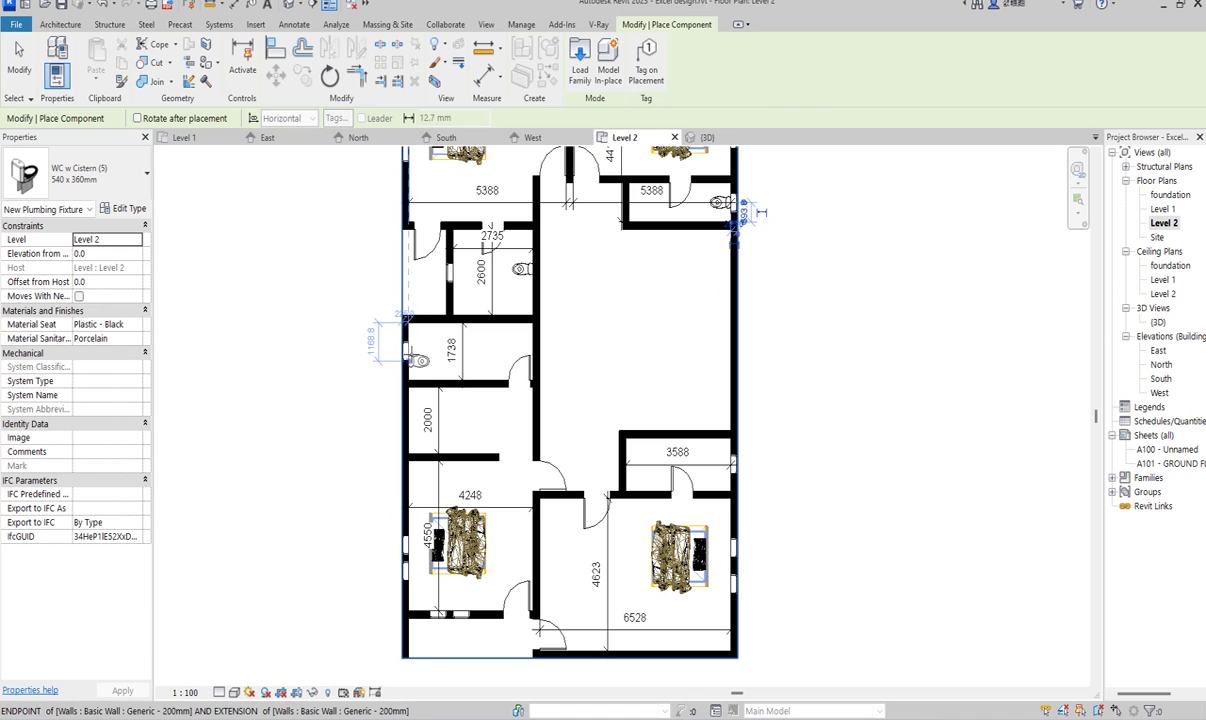
click(420, 350)
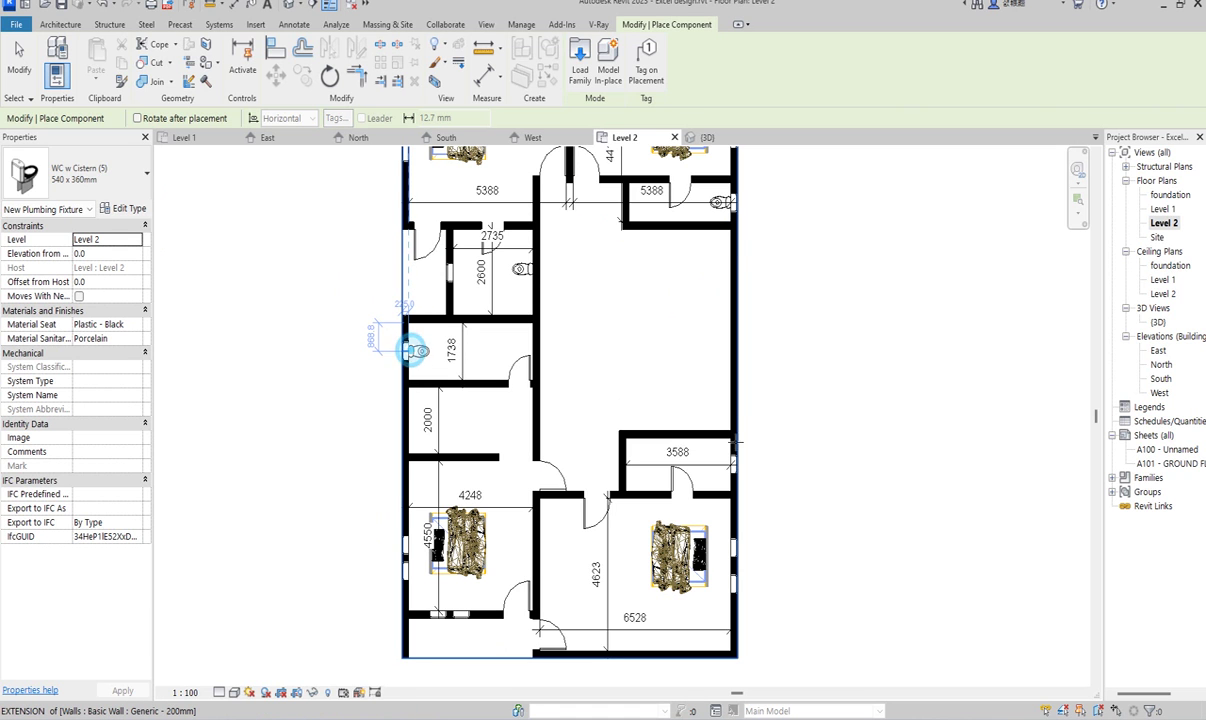
click(727, 465)
click(62, 25)
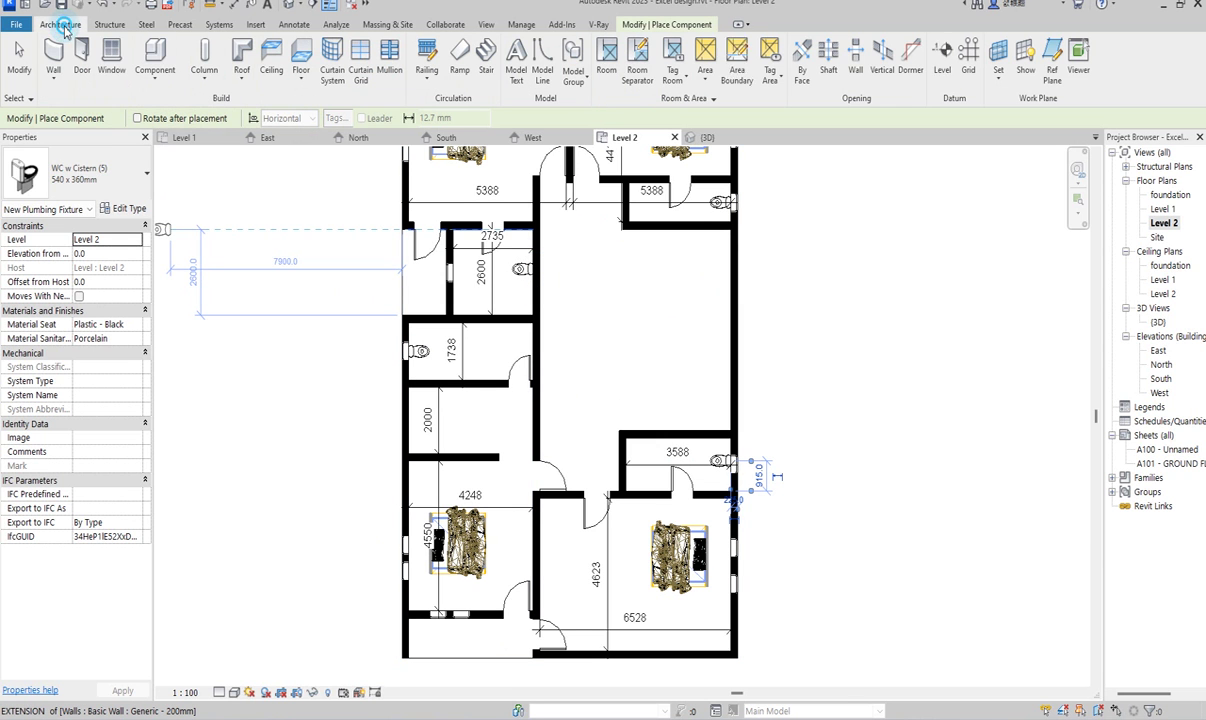
Switch the component type to the M_Shower Stall-2D fixture.
click(138, 180)
scroll(125, 320, up, 10)
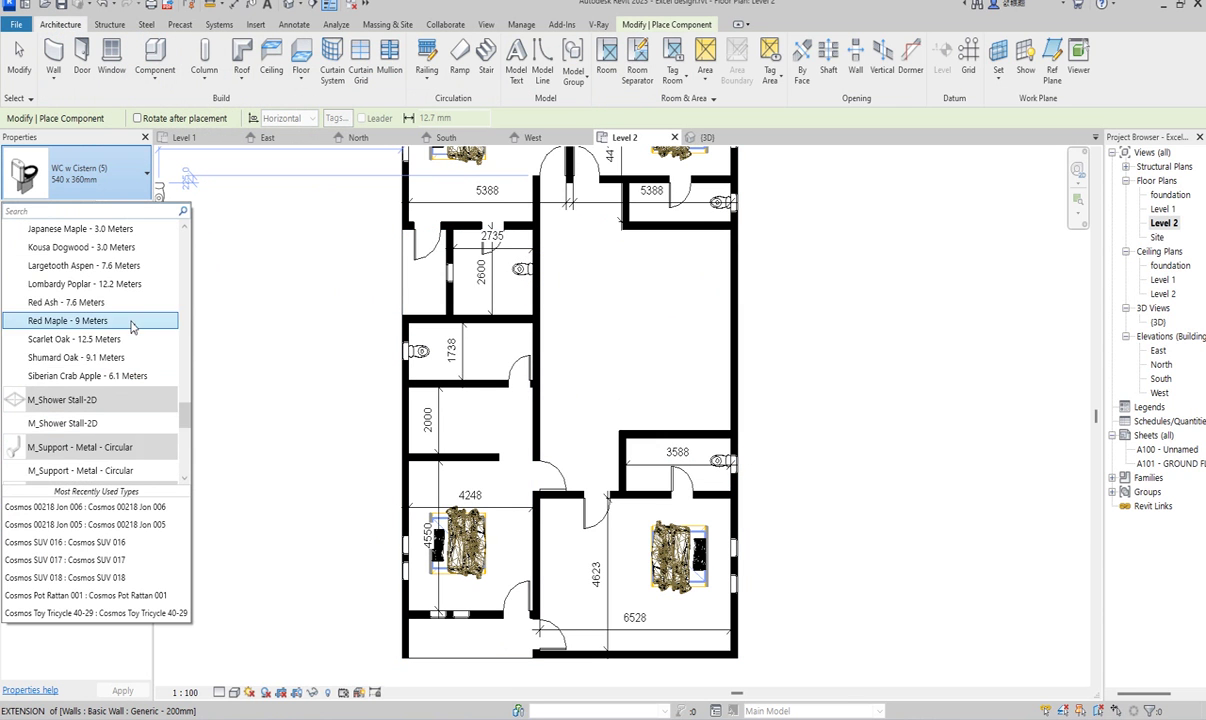
click(64, 424)
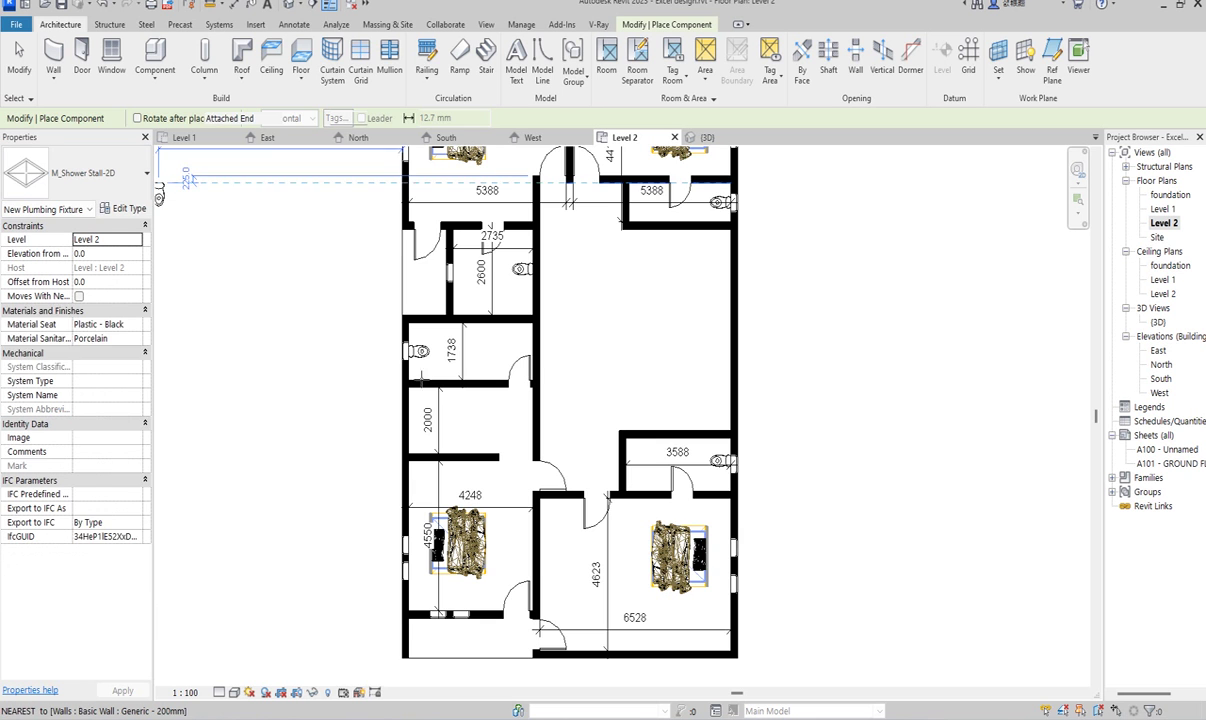
scroll(445, 350, up, 3)
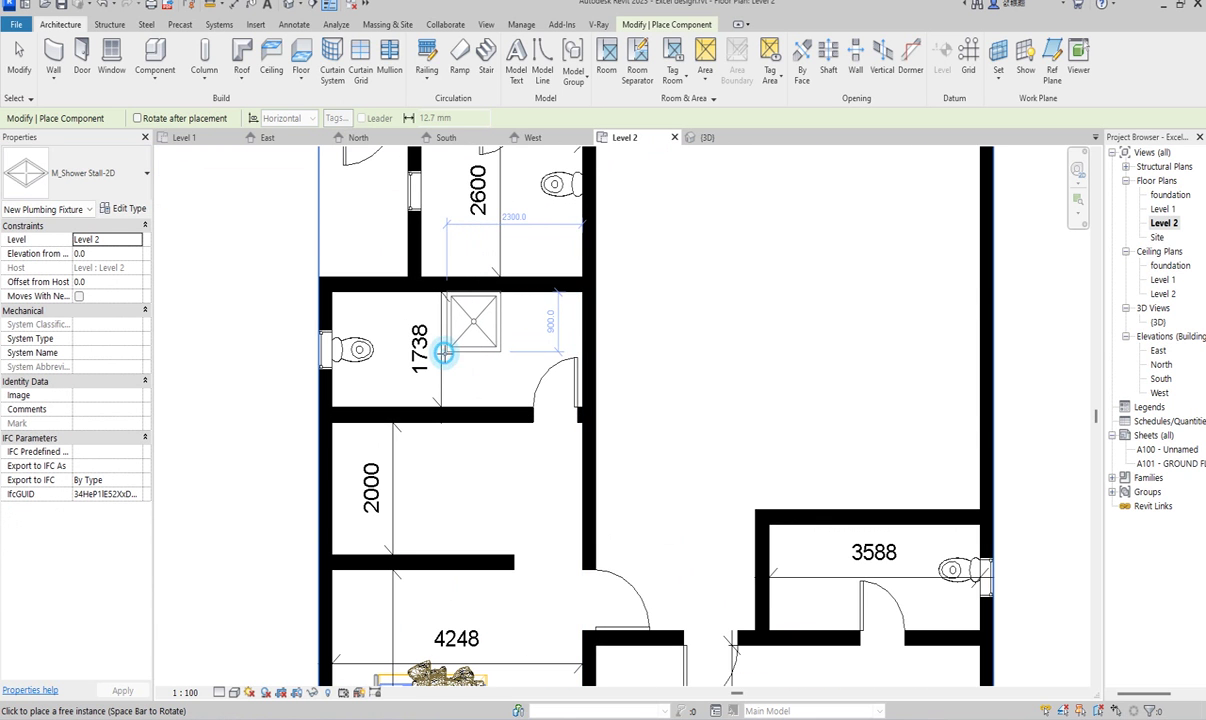
Place shower stalls in the 1738, 2600, 5388 and 3588 bathrooms.
click(443, 352)
scroll(443, 352, down, 3)
scroll(430, 344, up, 3)
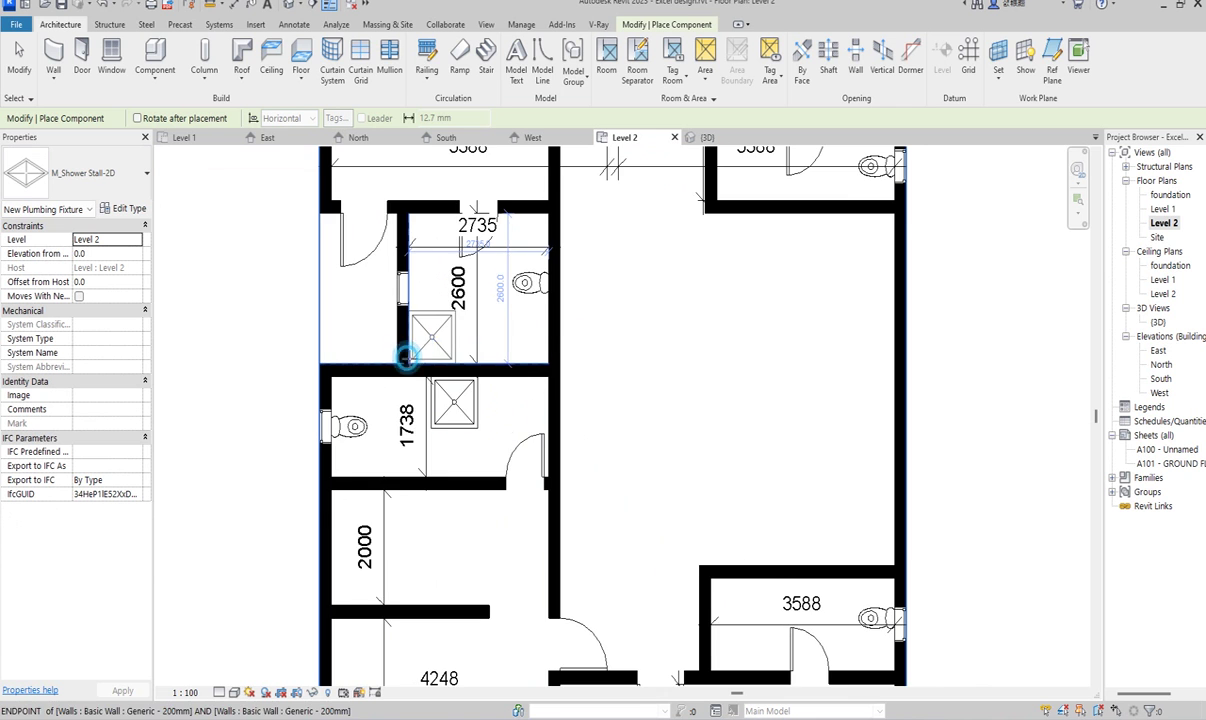
click(407, 357)
scroll(407, 357, down, 4)
scroll(528, 250, up, 5)
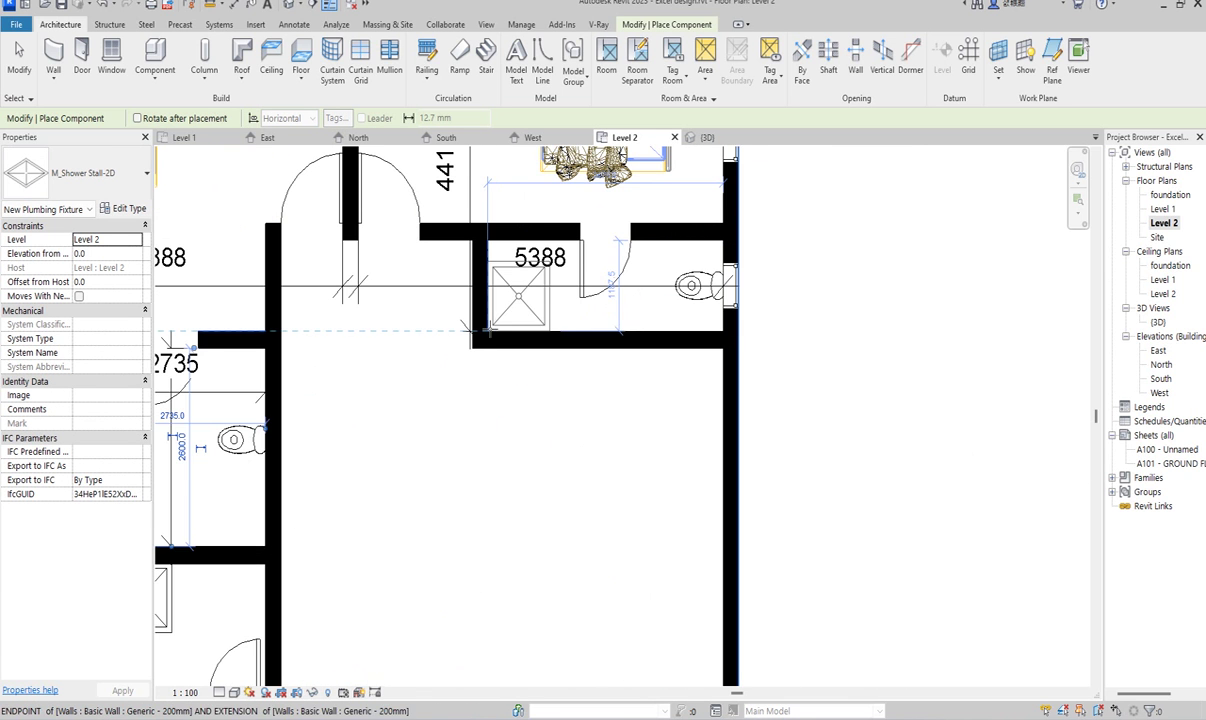
click(486, 329)
scroll(529, 206, down, 4)
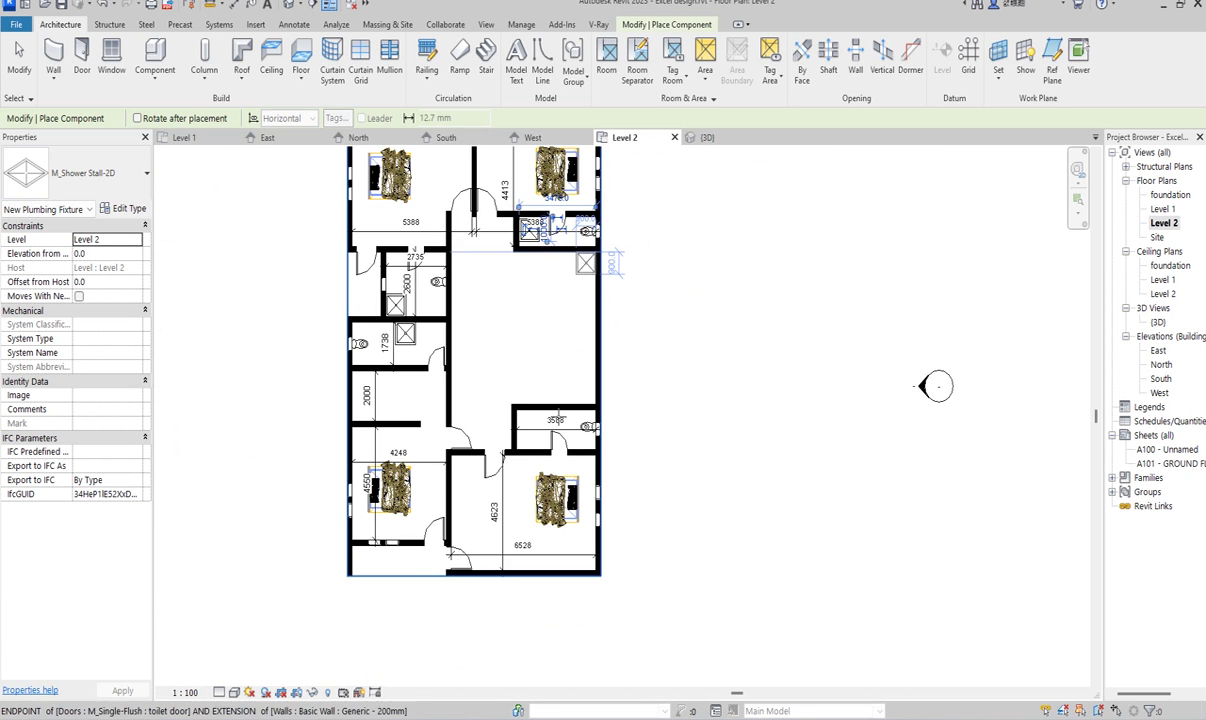
scroll(563, 381, up, 2)
click(525, 398)
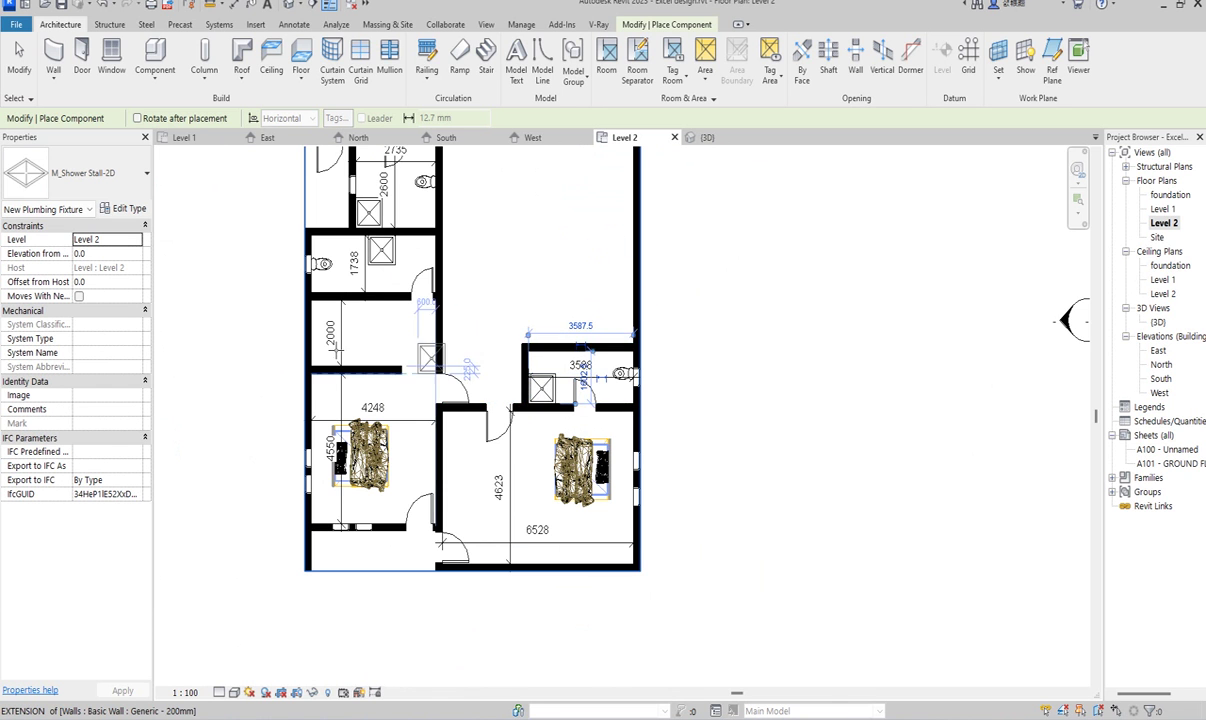
scroll(490, 379, down, 2)
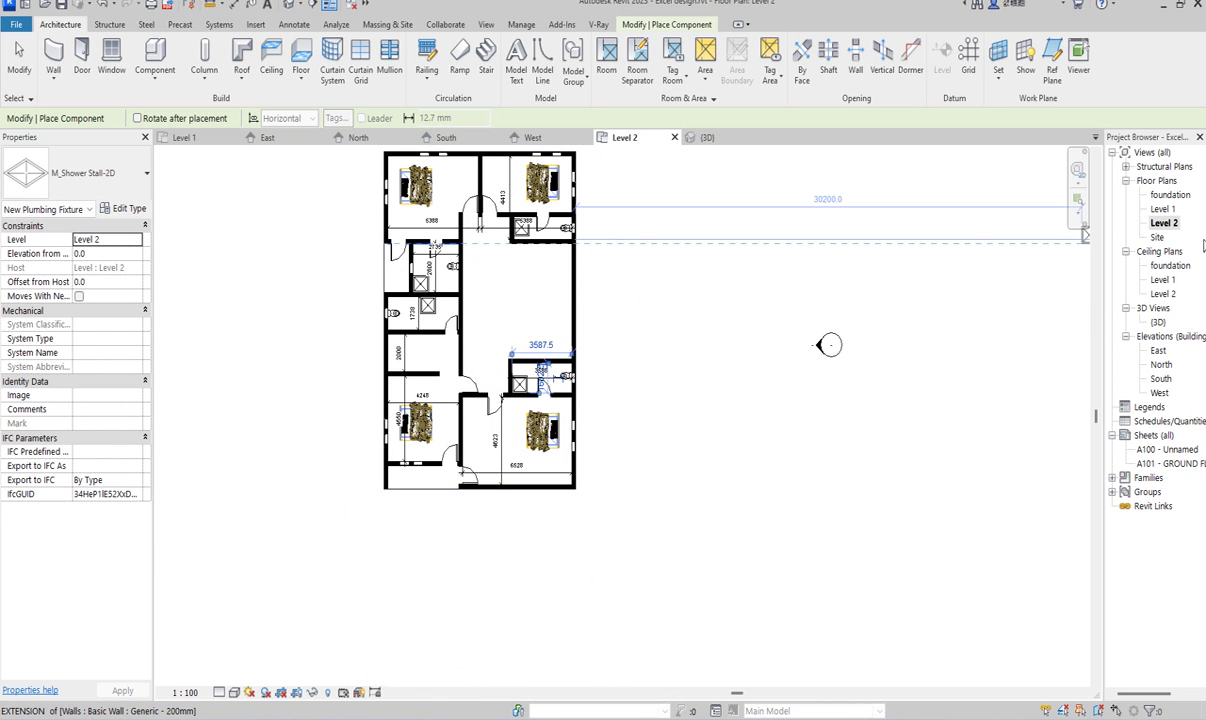
On the Level 1 plan, place shower stalls in two bathrooms.
double_click(1163, 209)
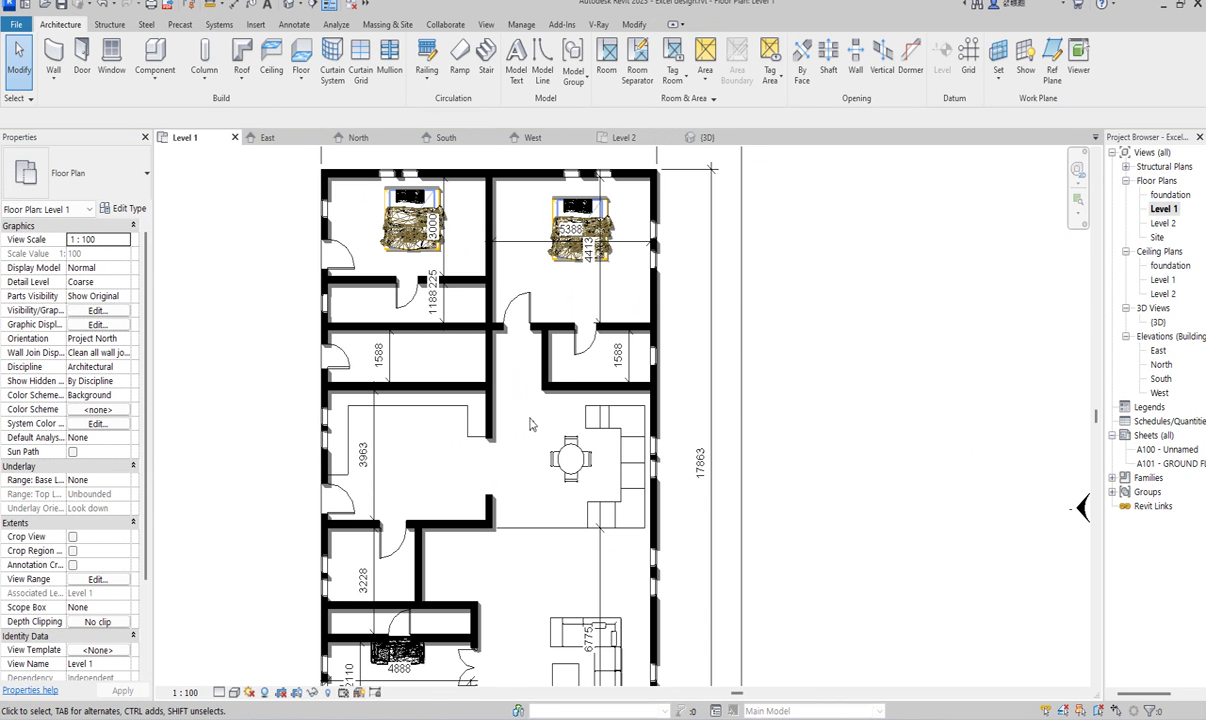
click(155, 62)
scroll(475, 300, up, 2)
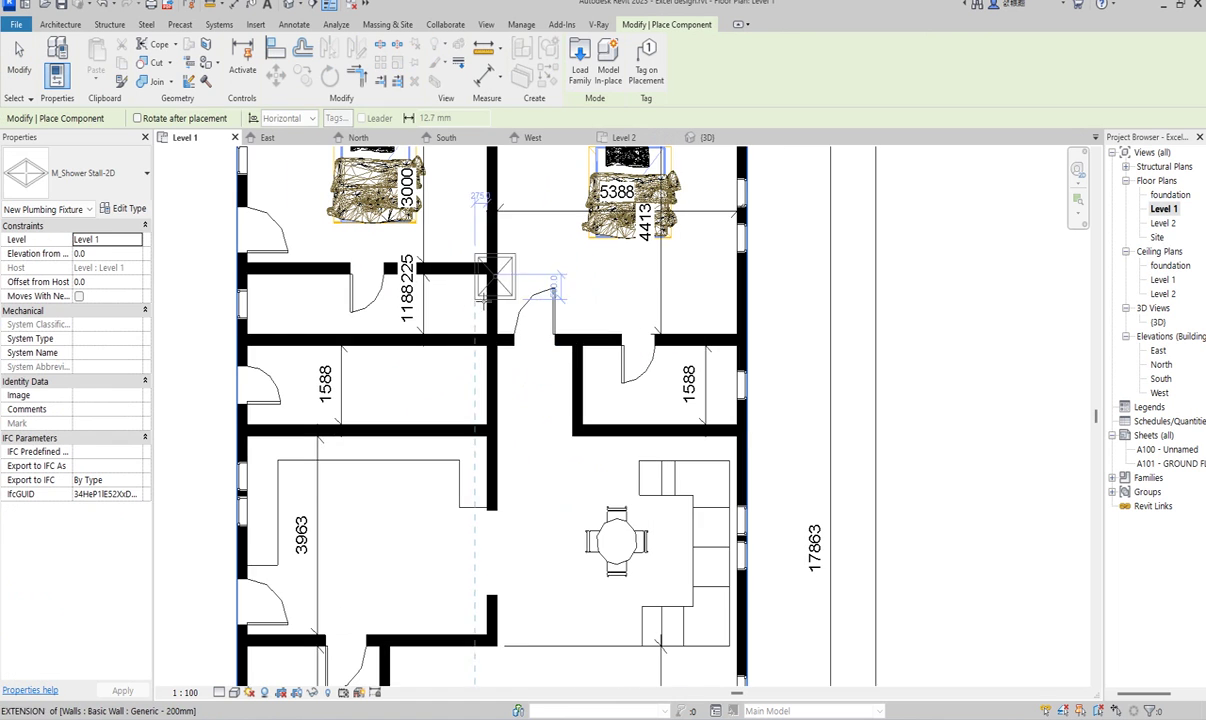
click(446, 327)
click(587, 406)
scroll(670, 330, down, 2)
scroll(490, 490, up, 5)
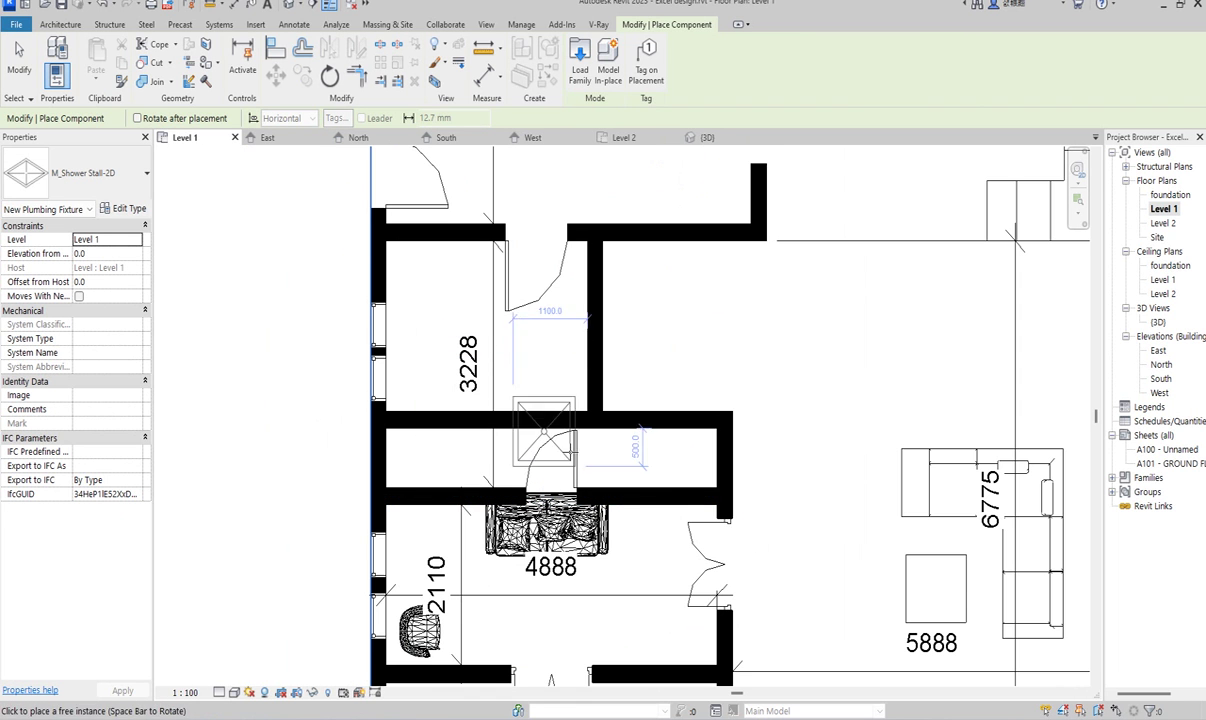
Place two more shower stalls against bathroom walls and end the command.
click(645, 490)
scroll(645, 490, down, 3)
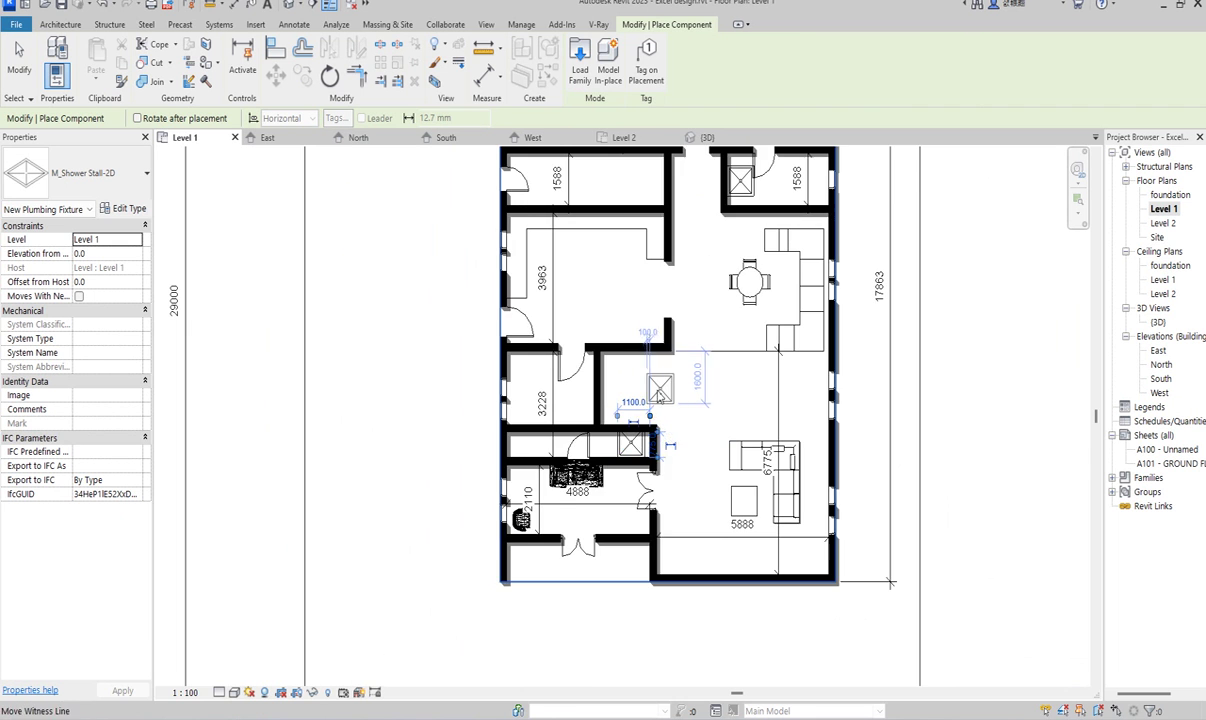
scroll(605, 375, up, 3)
scroll(595, 345, down, 2)
scroll(593, 338, up, 1)
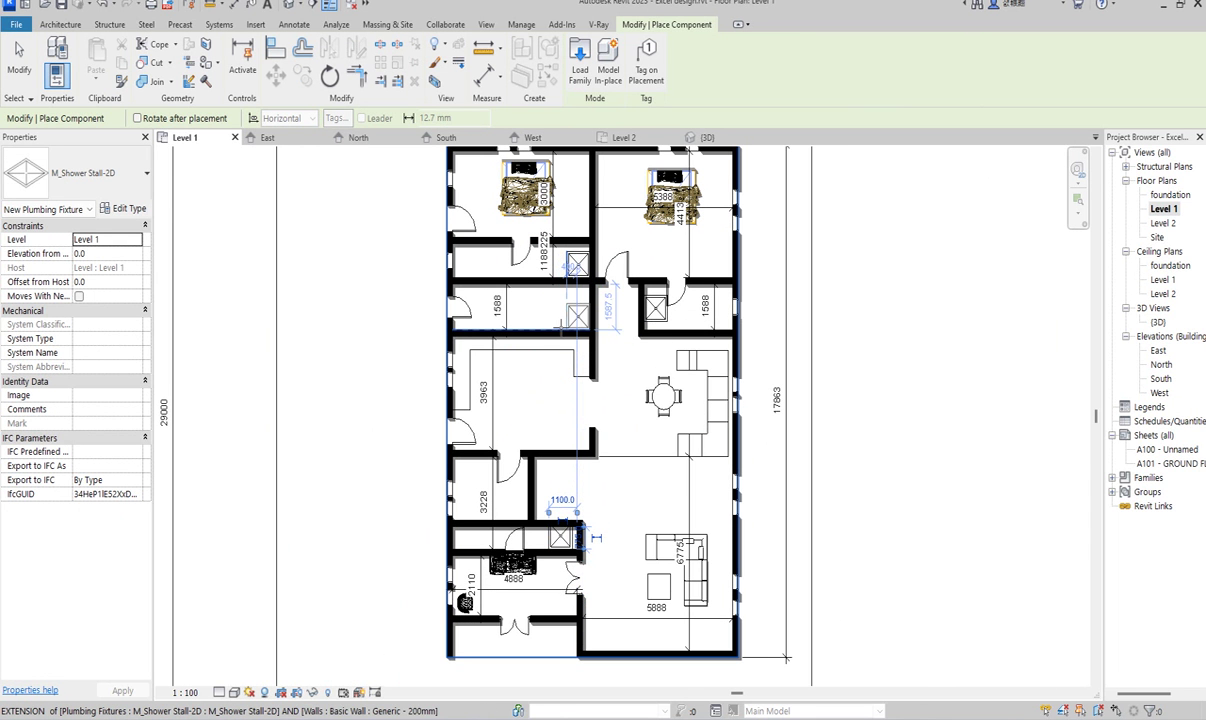
click(568, 330)
scroll(570, 400, down, 3)
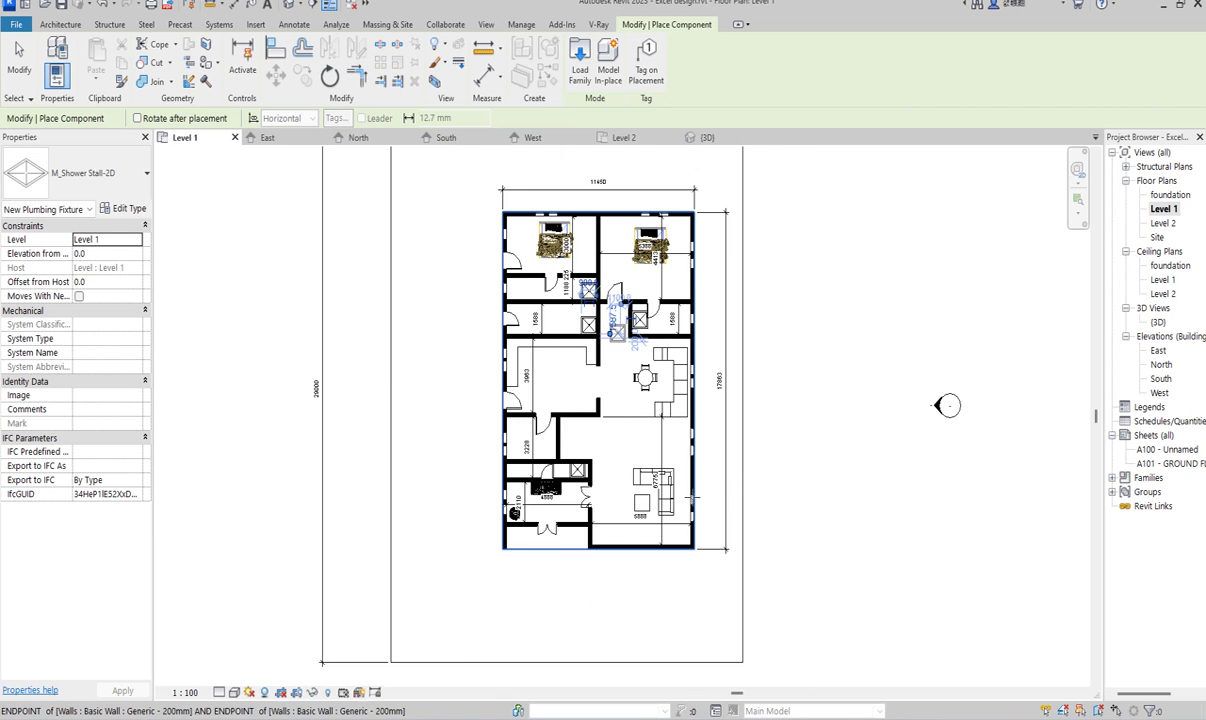
scroll(573, 494, up, 3)
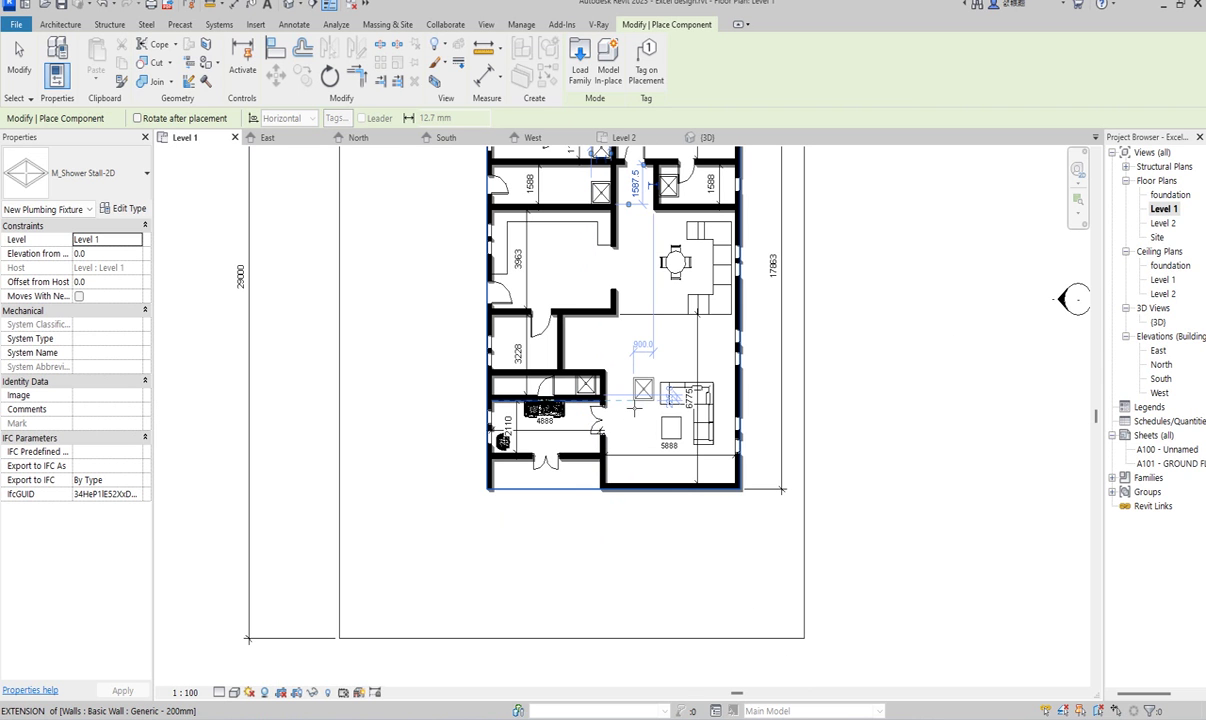
key(Escape)
scroll(614, 388, up, 5)
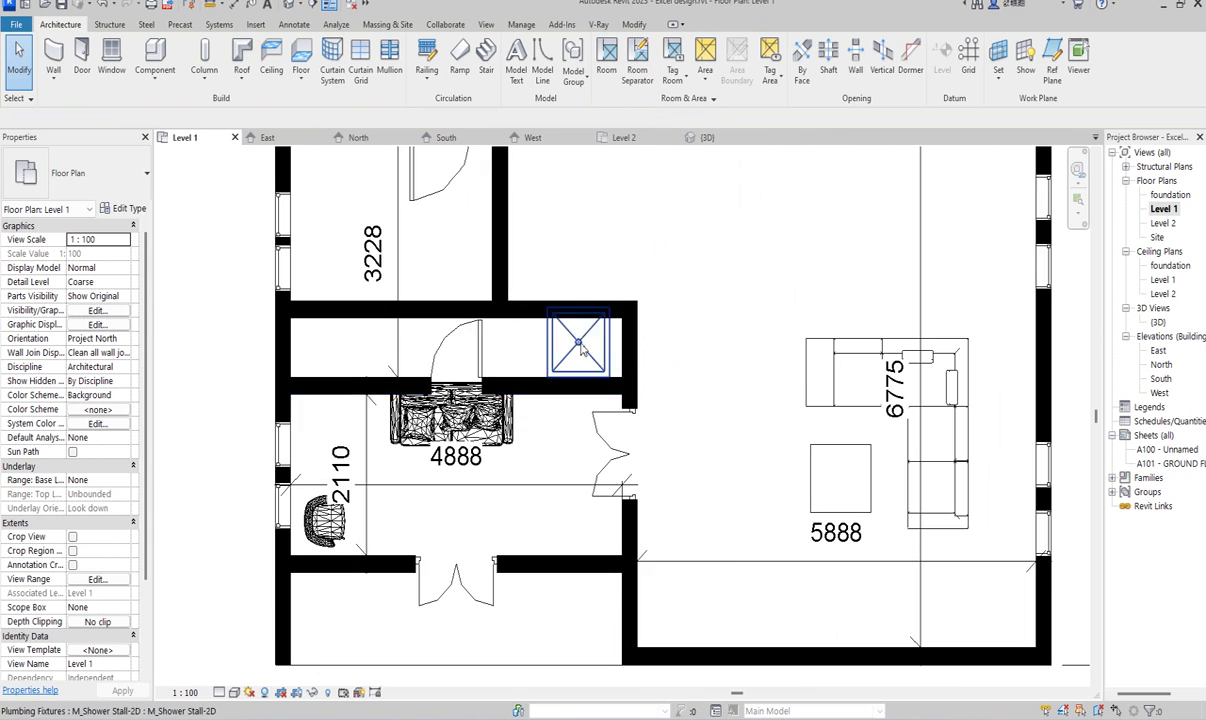
Drag the small bathroom's upper wall slightly upward.
click(505, 425)
ctrl+click(528, 388)
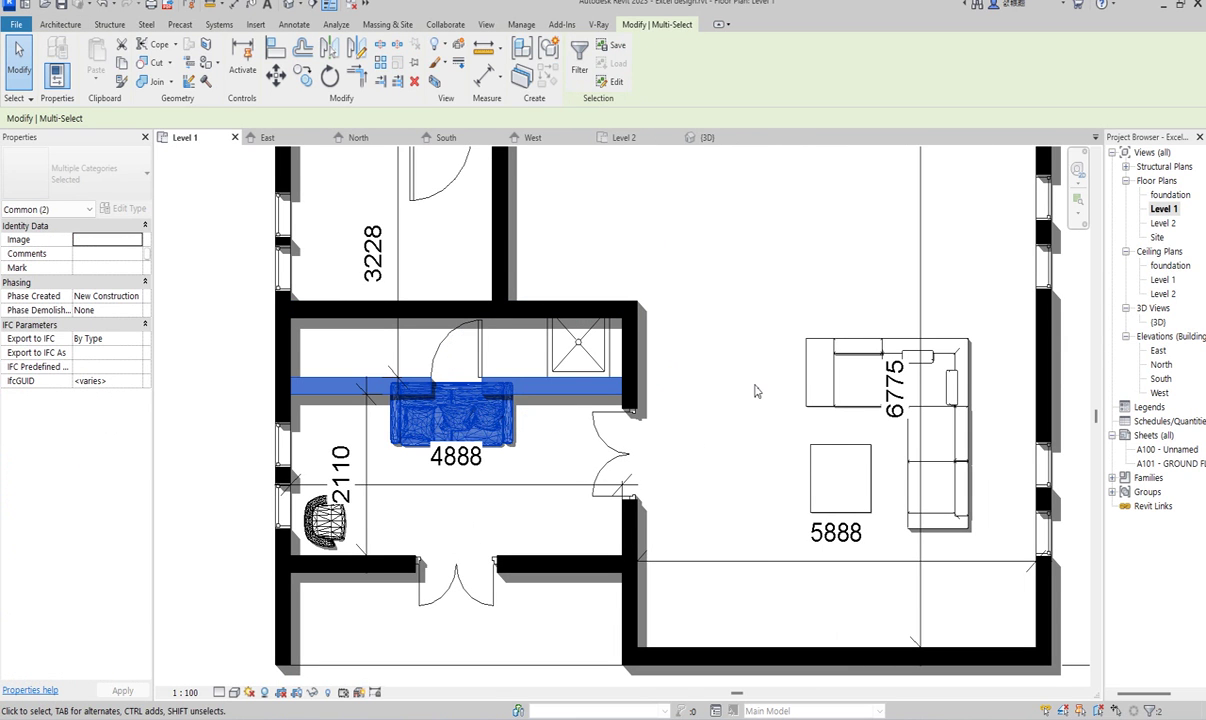
click(545, 255)
click(535, 306)
drag(535, 301, 535, 290)
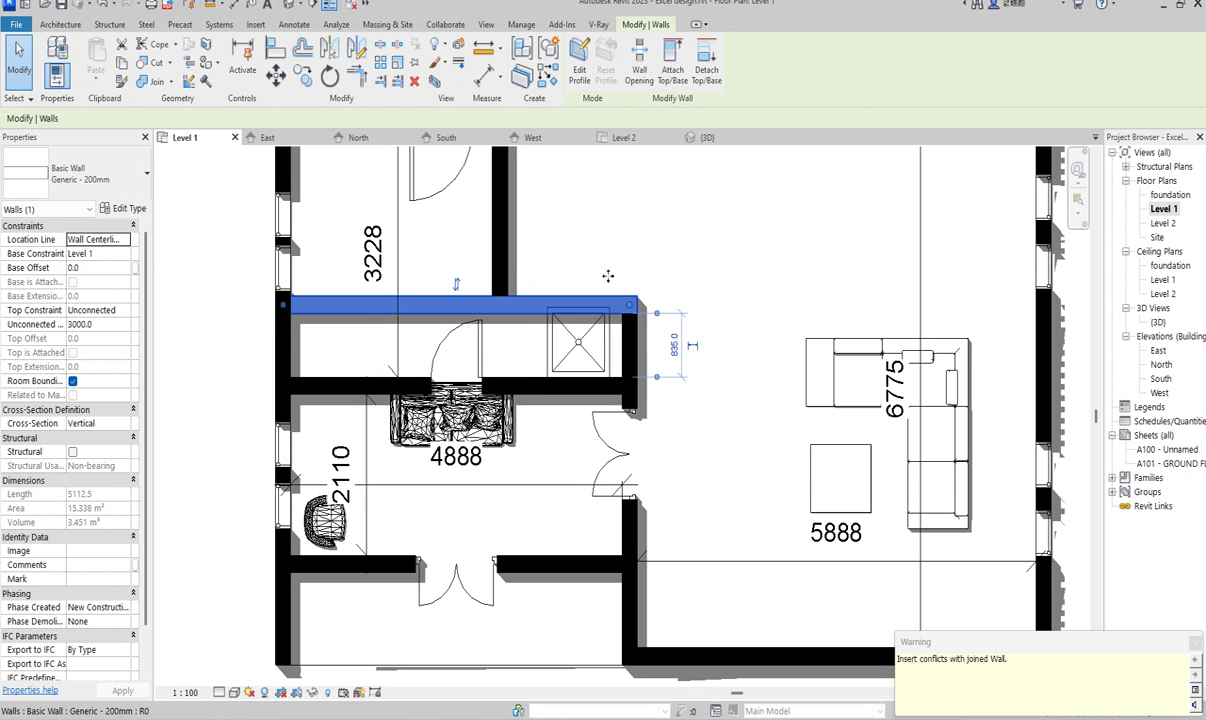
click(658, 211)
Nudge both windows on the left exterior wall upward.
scroll(305, 295, up, 2)
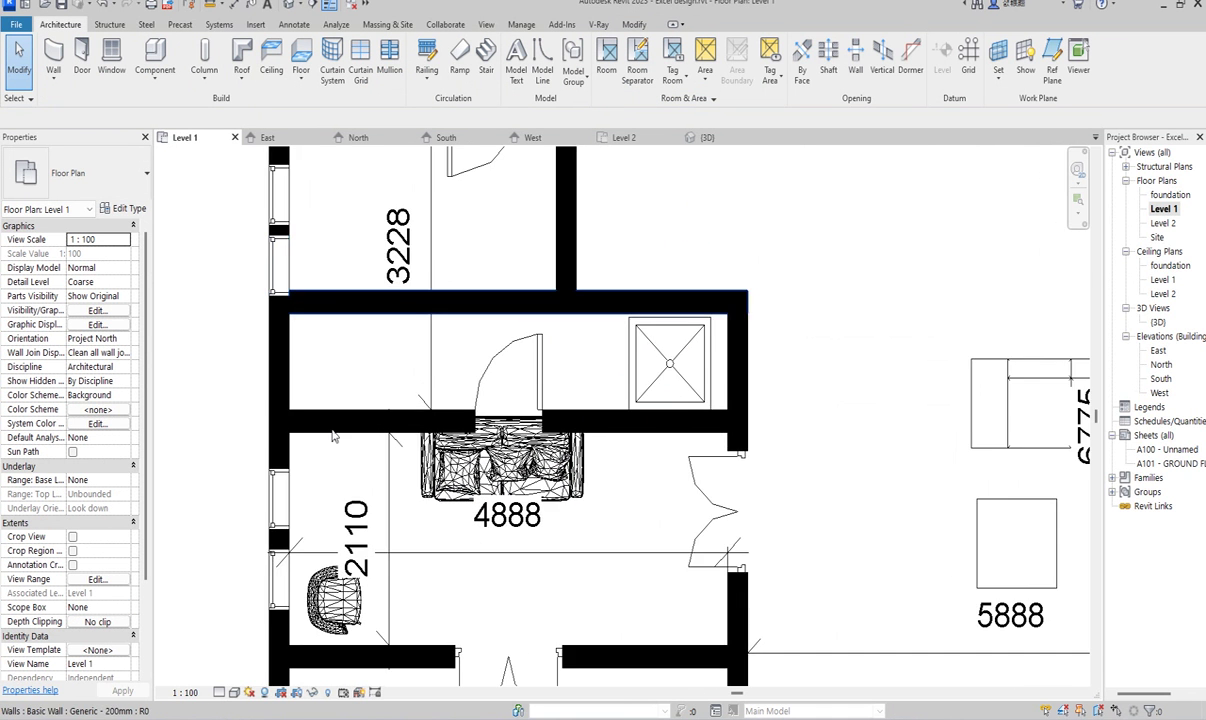
scroll(318, 309, down, 2)
scroll(318, 330, up, 2)
click(316, 345)
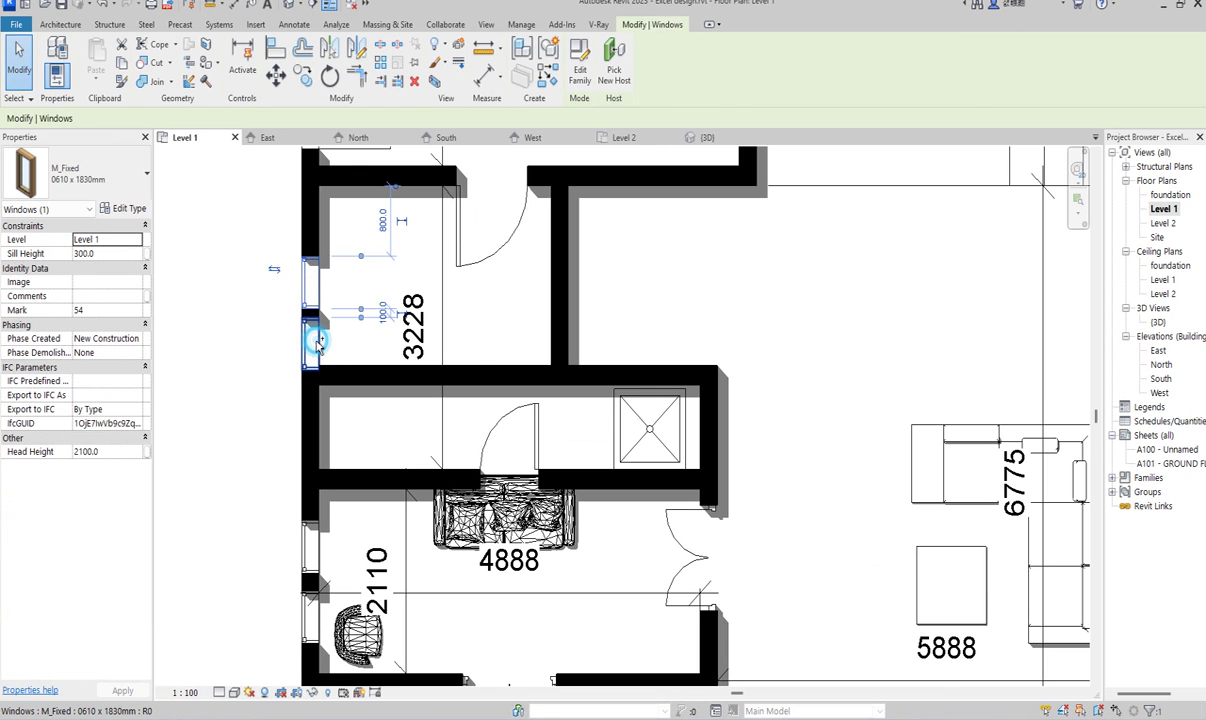
ctrl+click(316, 342)
key(Up)
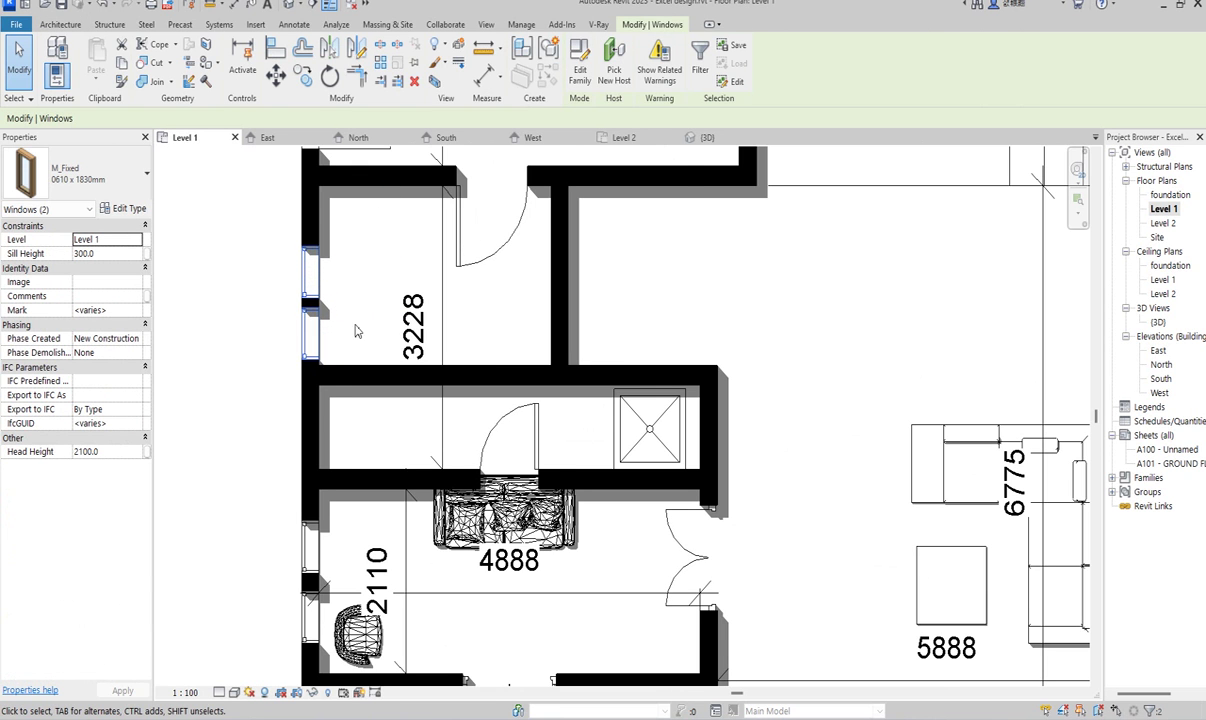
click(355, 333)
Select the upper-right toilet door, then start Place Component.
scroll(570, 342, down, 5)
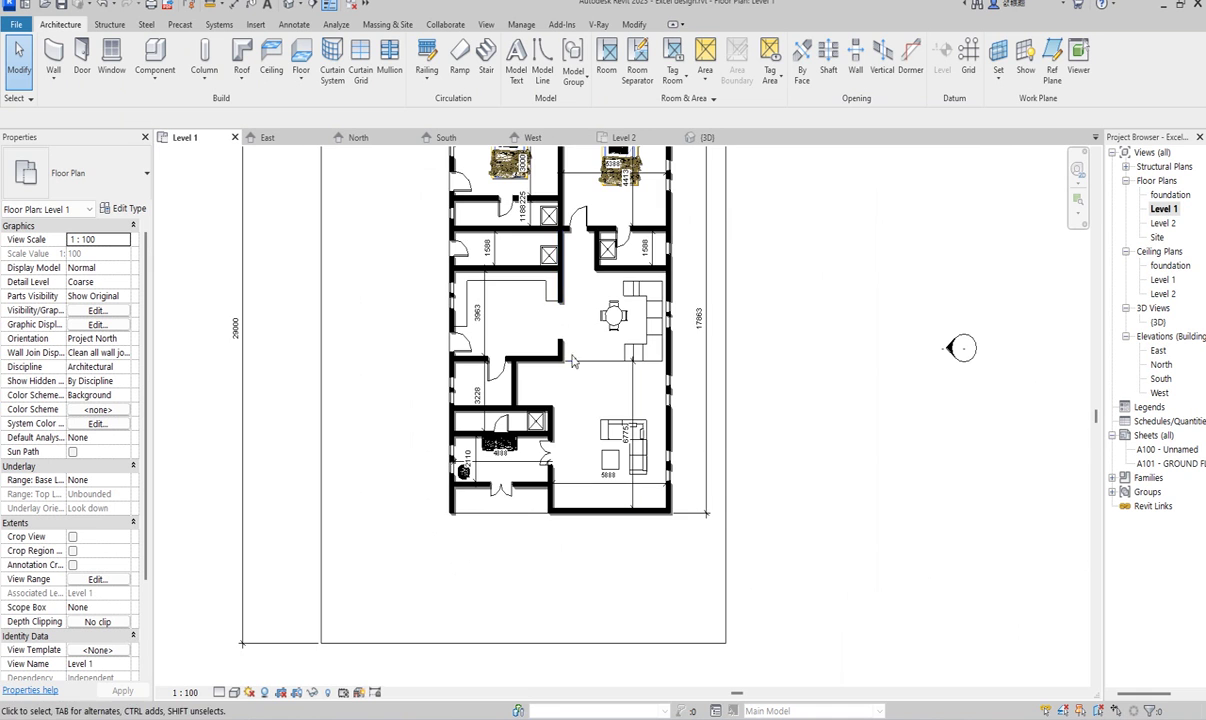
scroll(640, 240, up, 4)
click(607, 252)
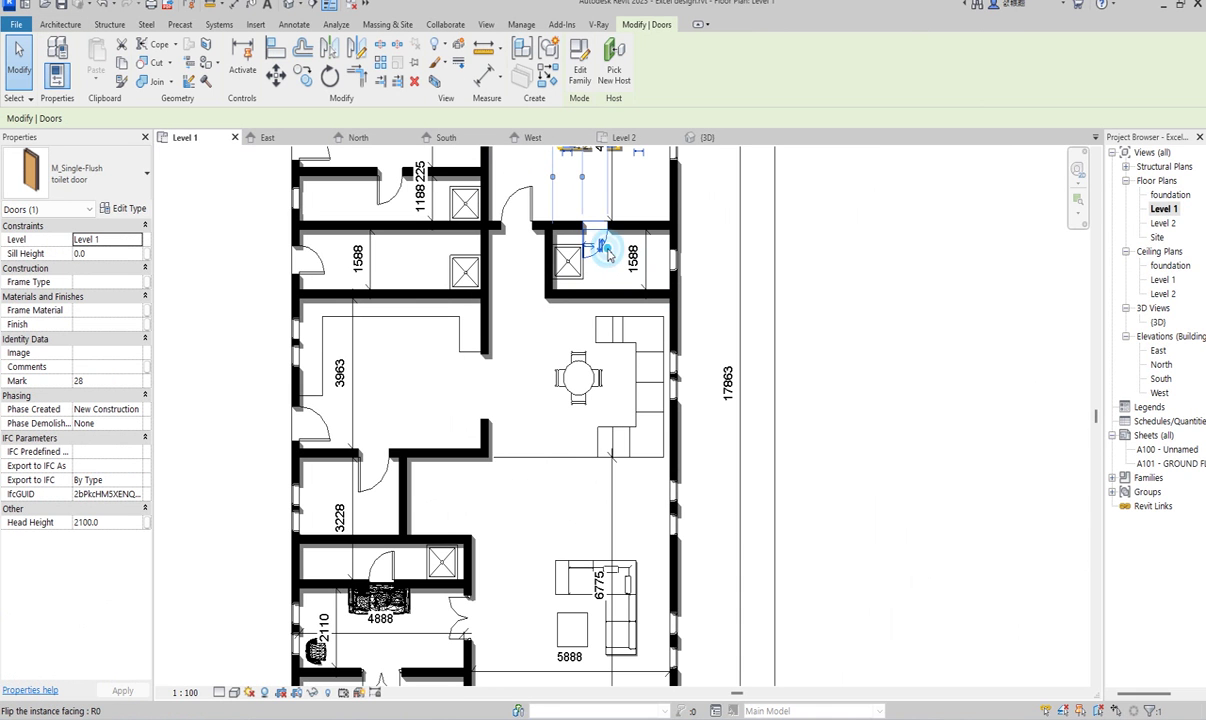
click(60, 24)
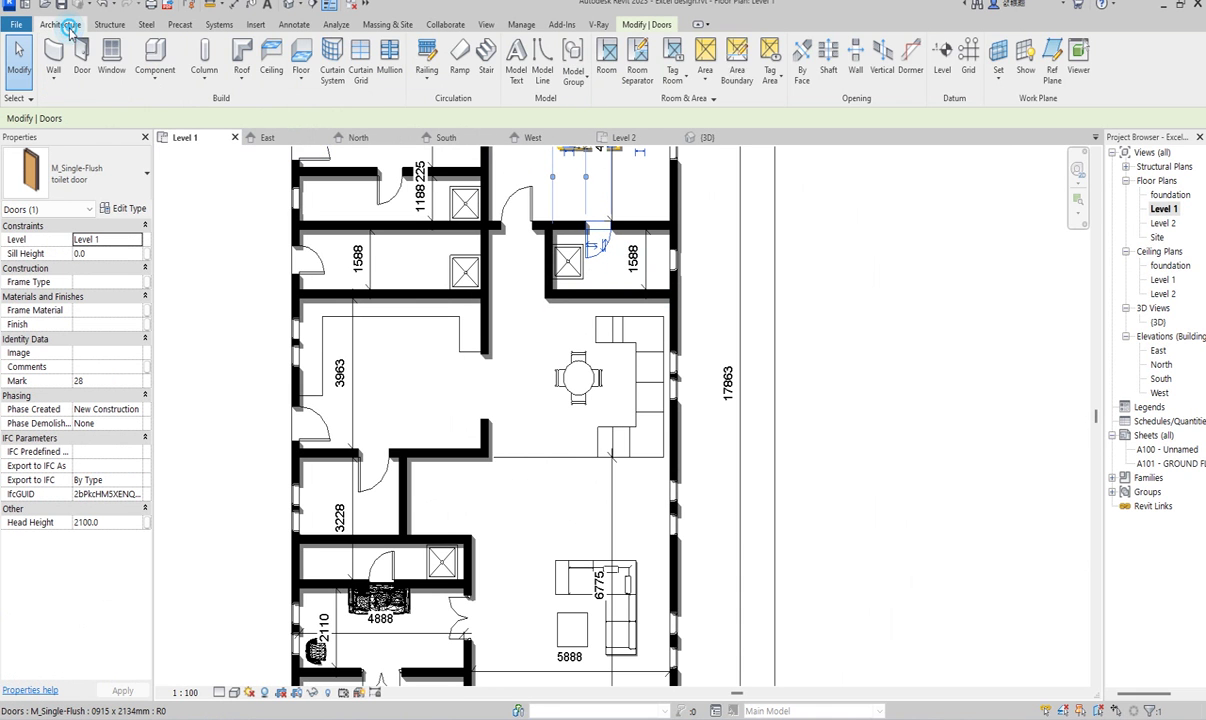
click(155, 56)
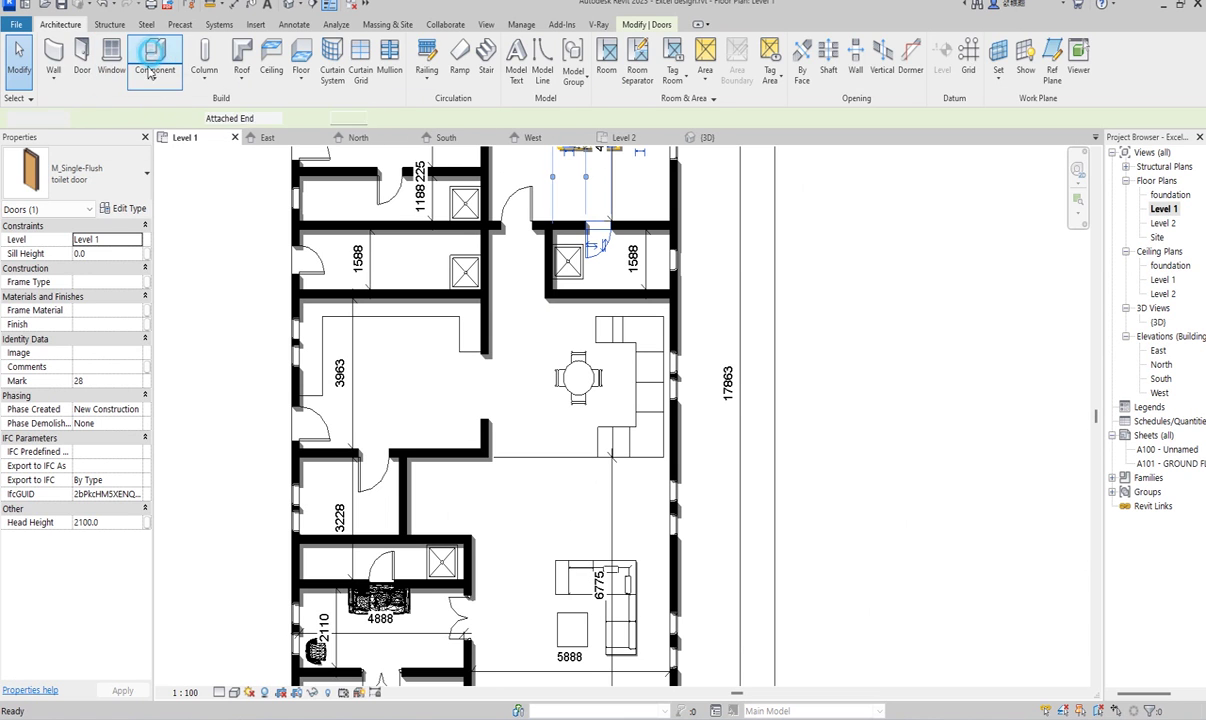
Select the WC w Cistern (5) toilet type.
click(129, 170)
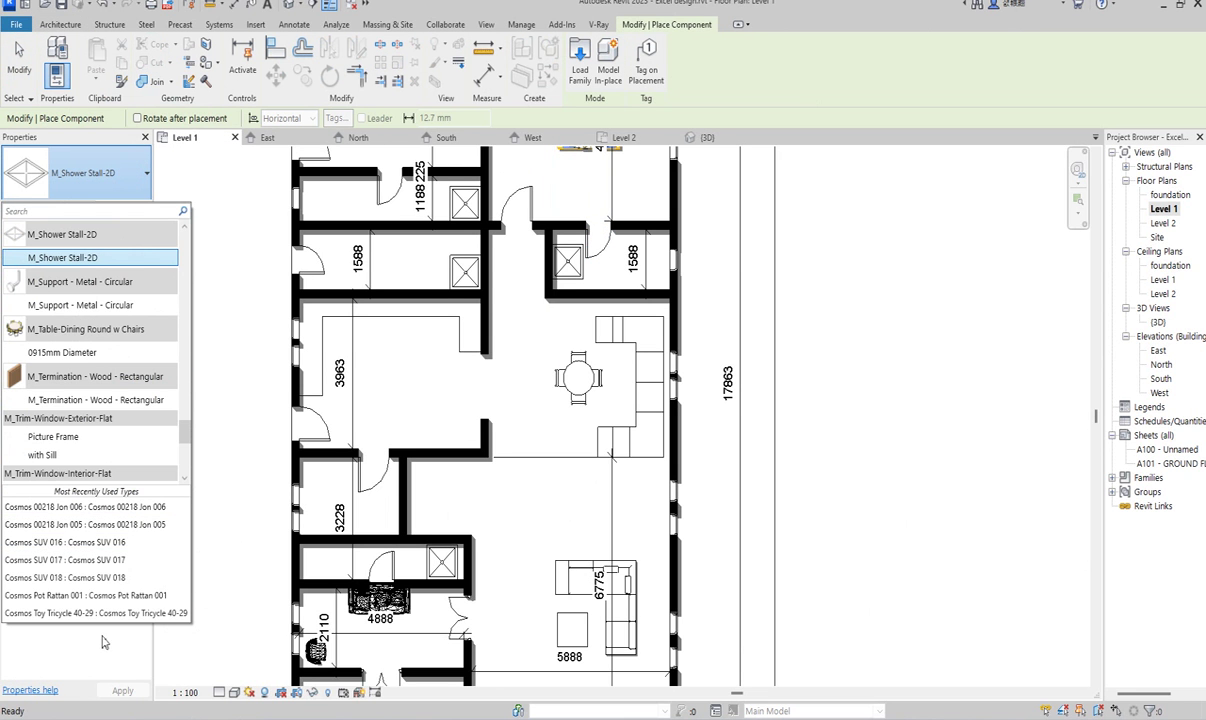
scroll(160, 322, down, 8)
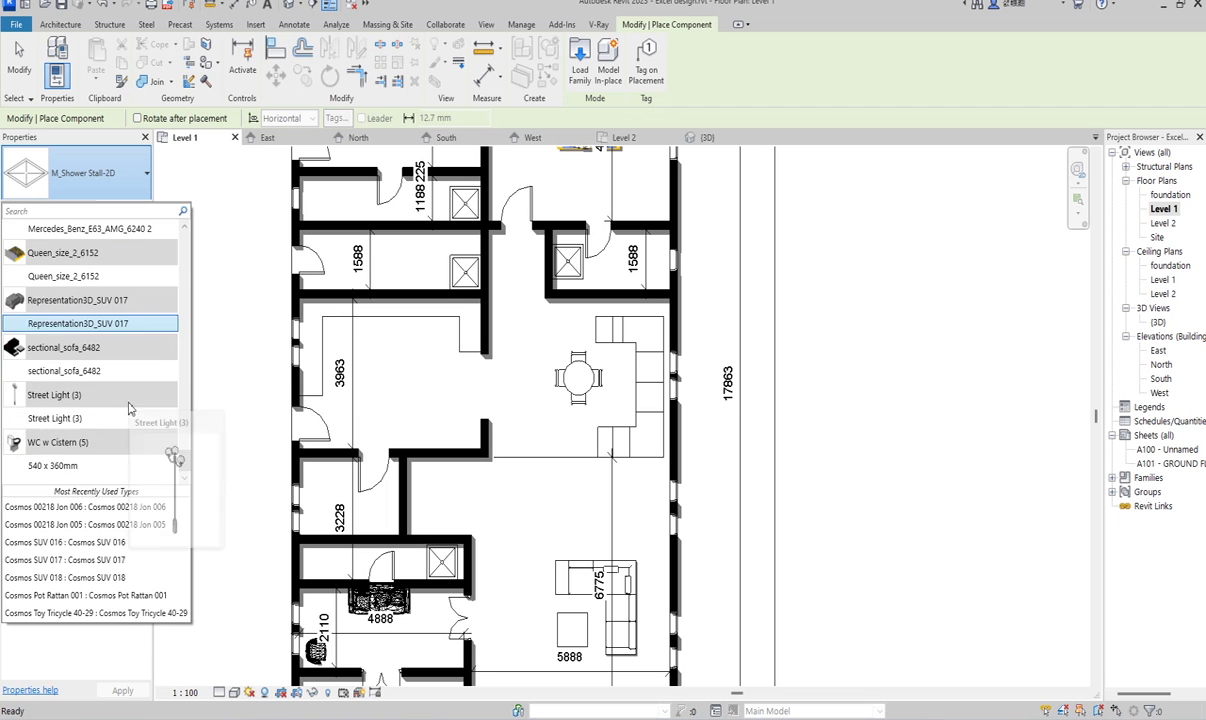
click(112, 441)
scroll(595, 285, down, 3)
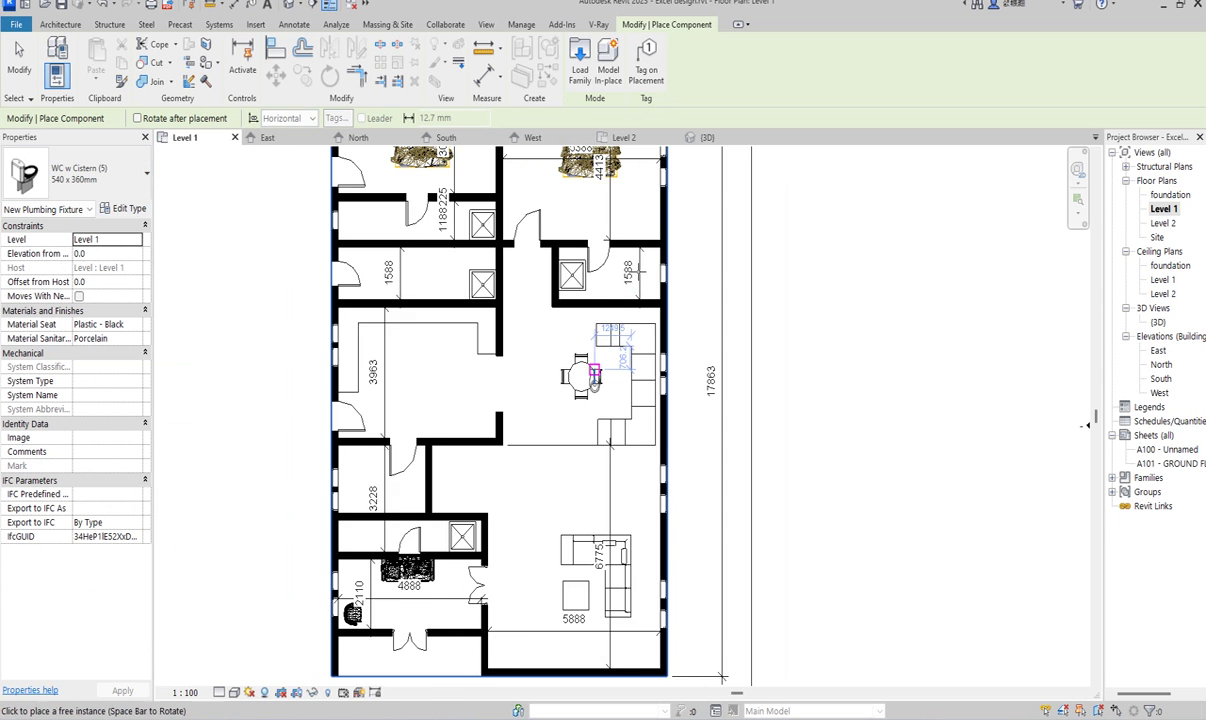
scroll(640, 292, up, 2)
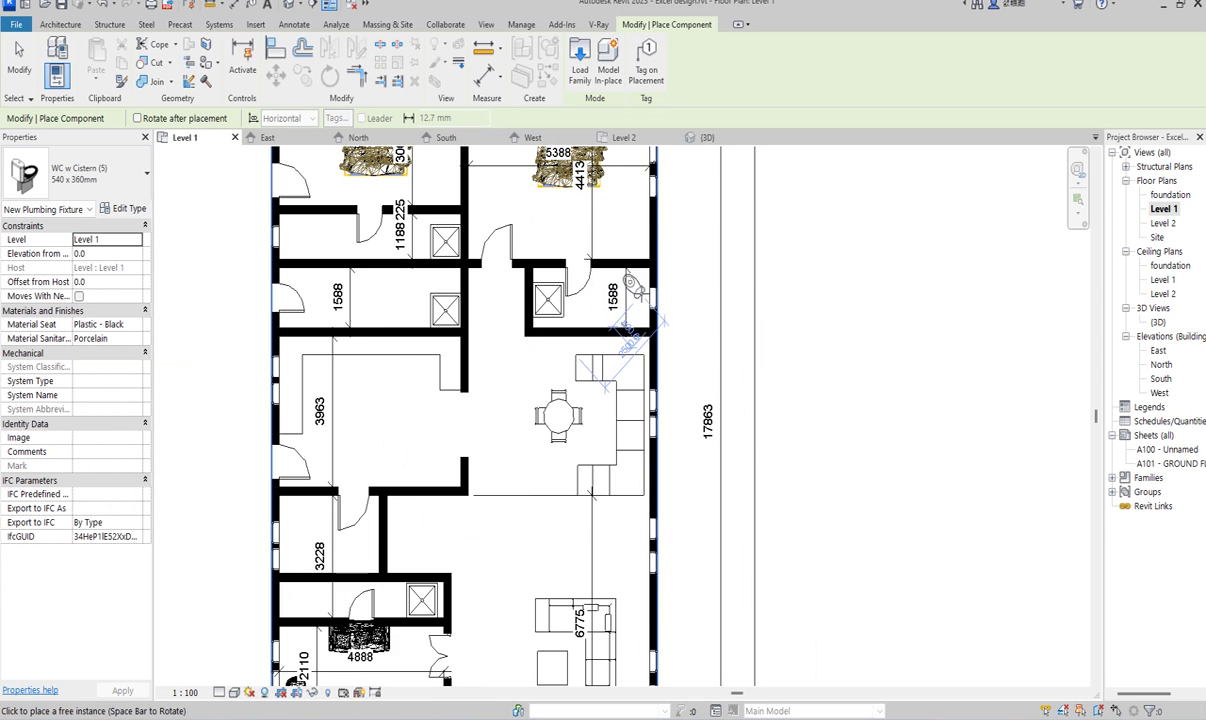
Place rotated toilets against walls in four bathrooms, including the 3228 room, then finish.
click(645, 298)
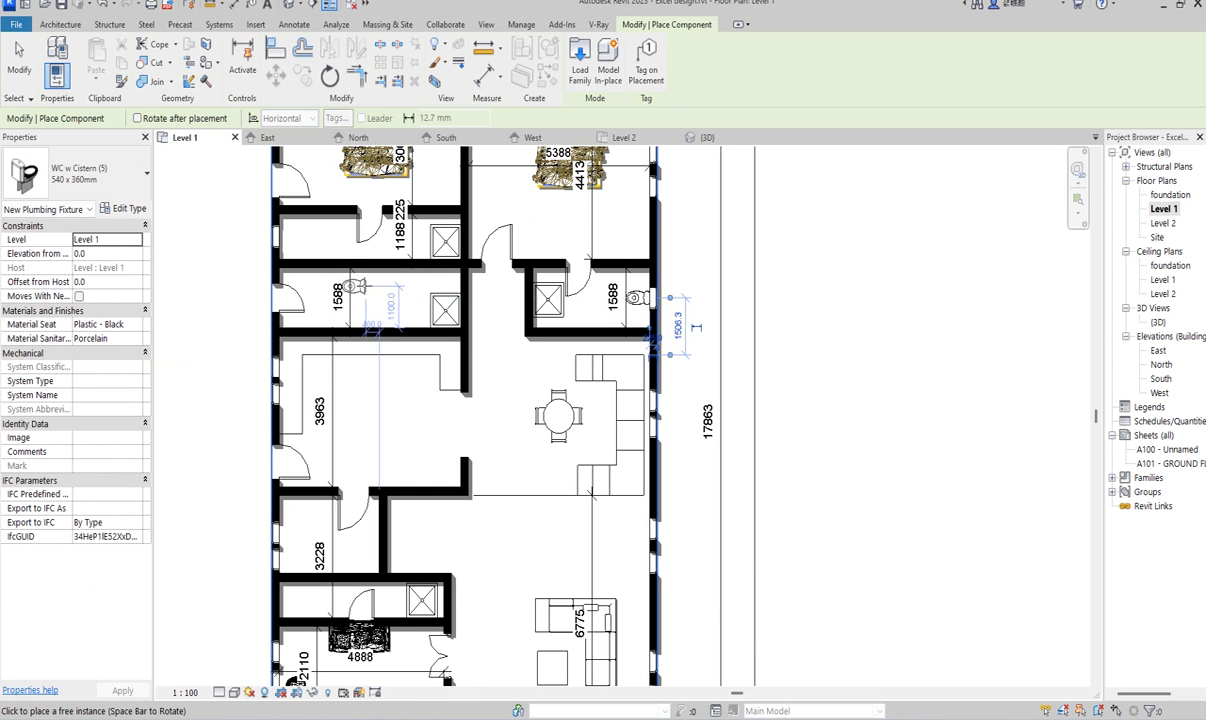
key(space)
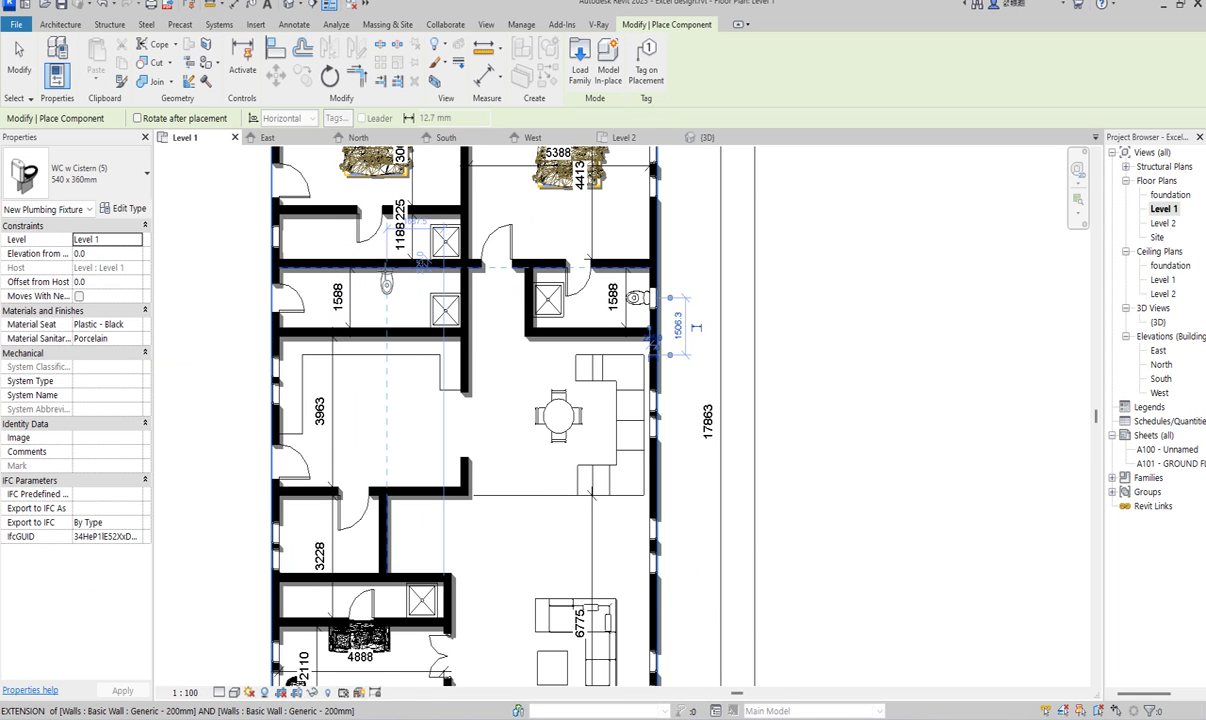
click(318, 274)
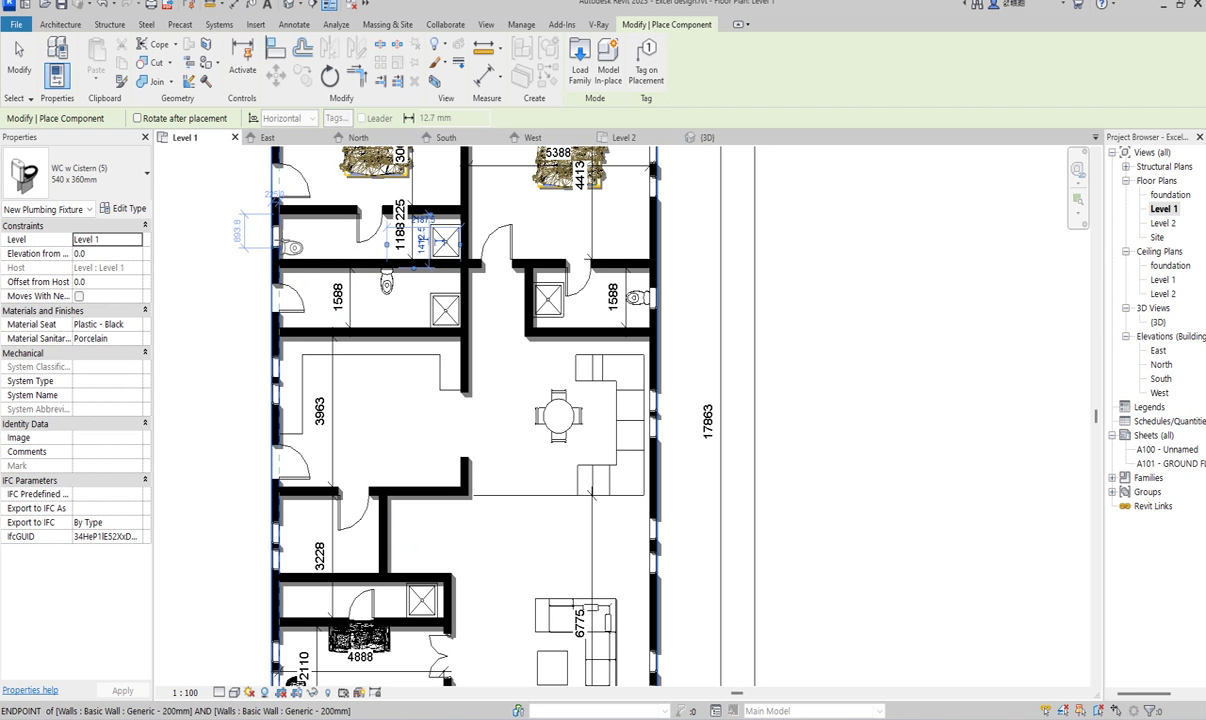
click(292, 237)
scroll(352, 547, down, 2)
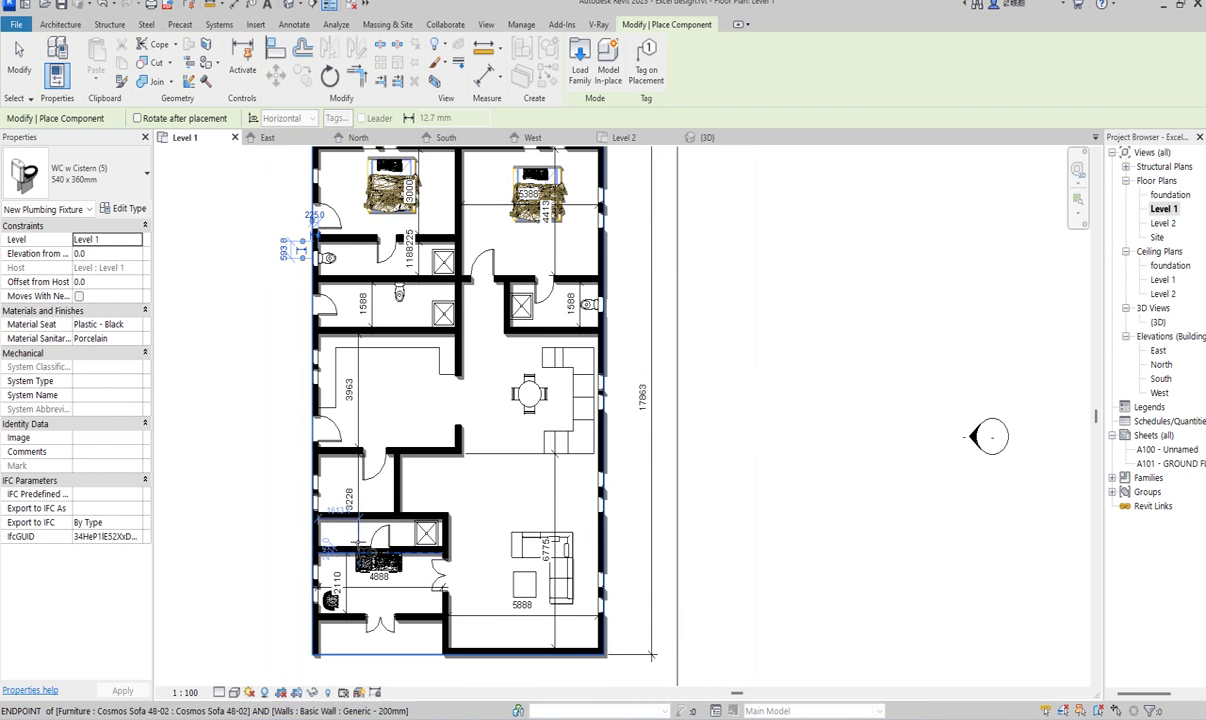
scroll(318, 537, up, 2)
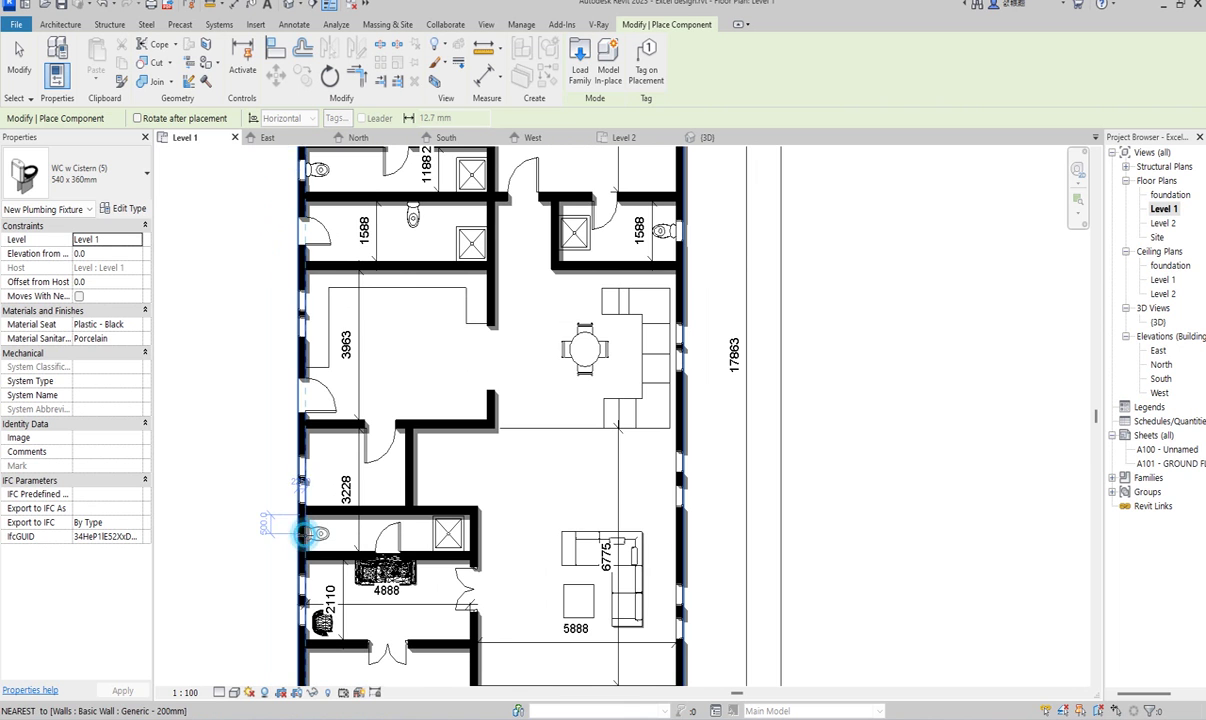
scroll(306, 533, down, 3)
scroll(313, 638, up, 2)
click(310, 636)
scroll(525, 372, down, 1)
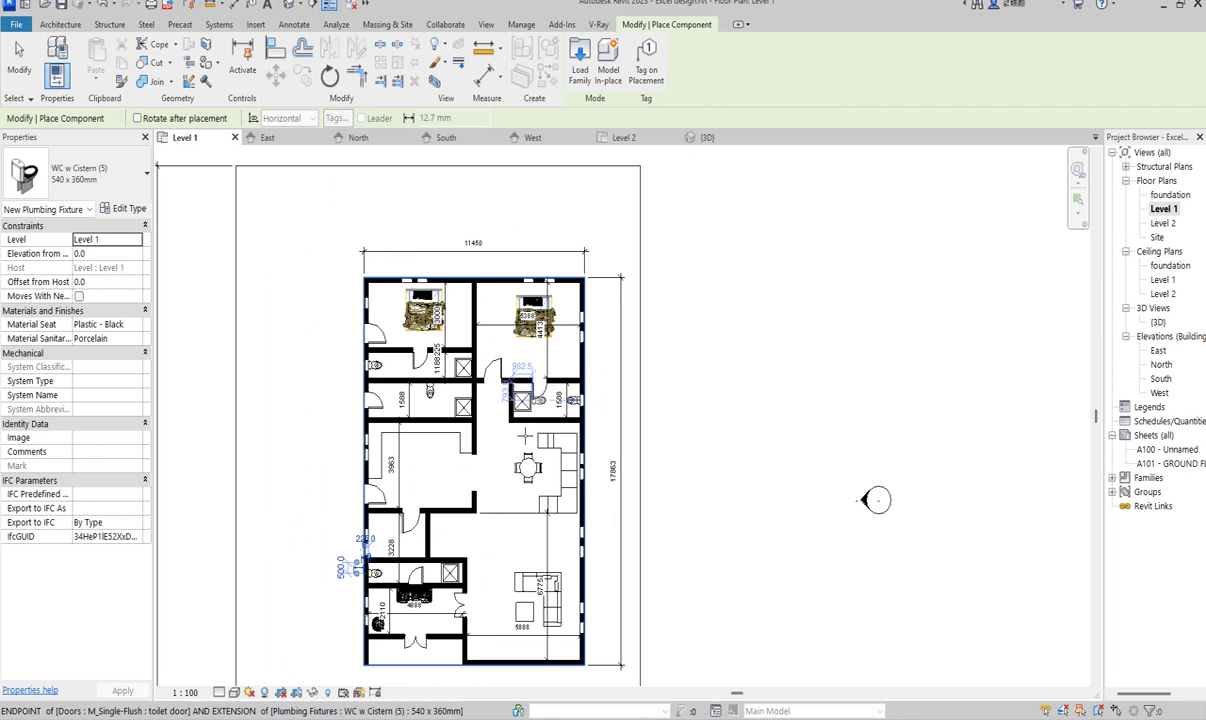
key(Escape)
key(Escape)
scroll(425, 598, up, 4)
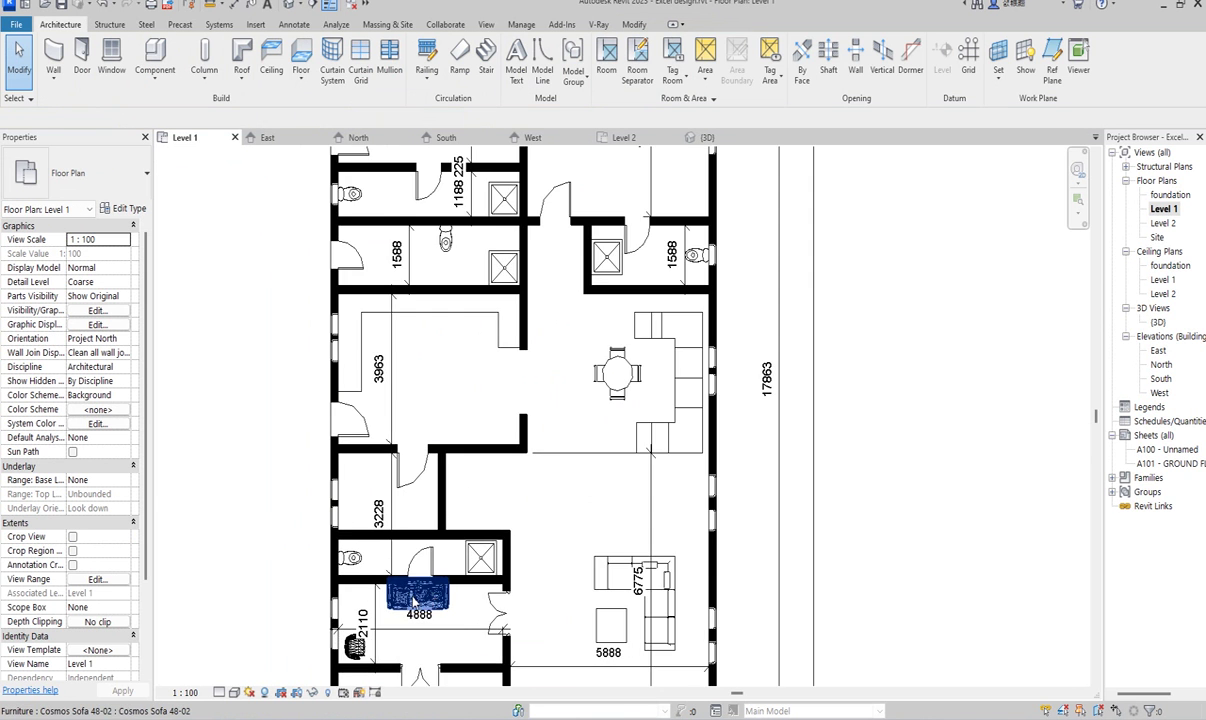
Slide the toilet door right and the sofa below it left along the wall.
click(427, 605)
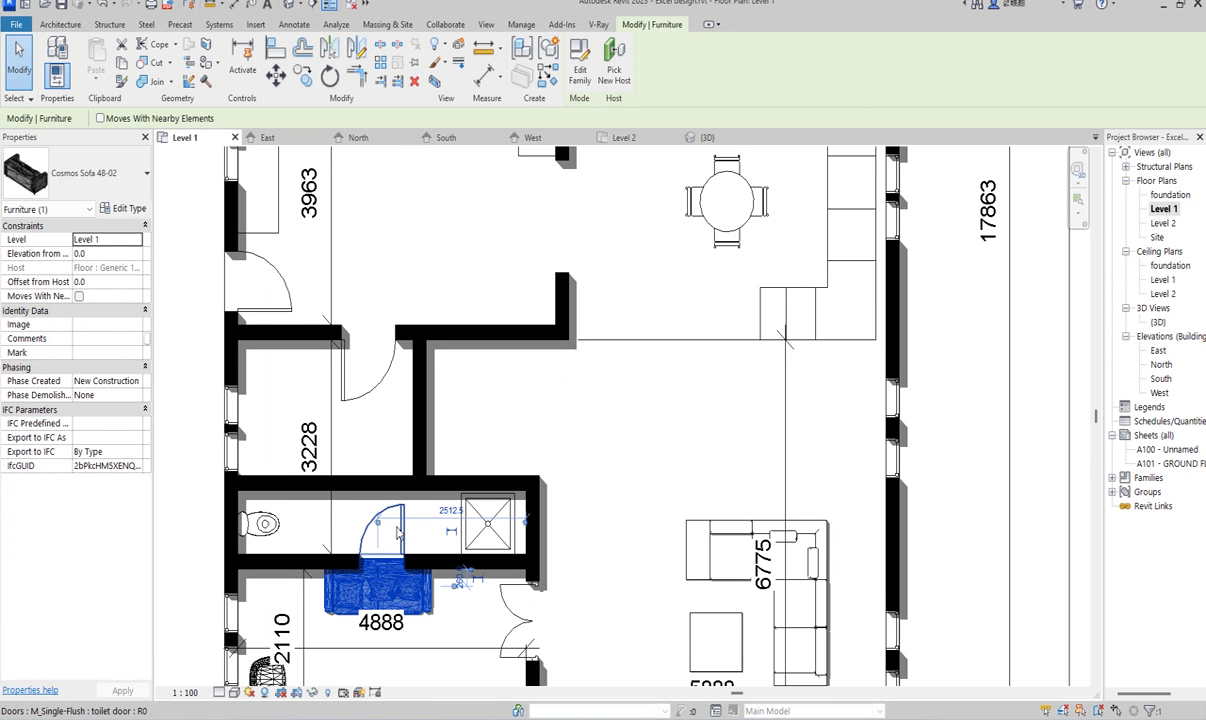
click(398, 527)
drag(422, 519, 470, 521)
click(422, 591)
drag(326, 595, 256, 598)
scroll(435, 494, down, 4)
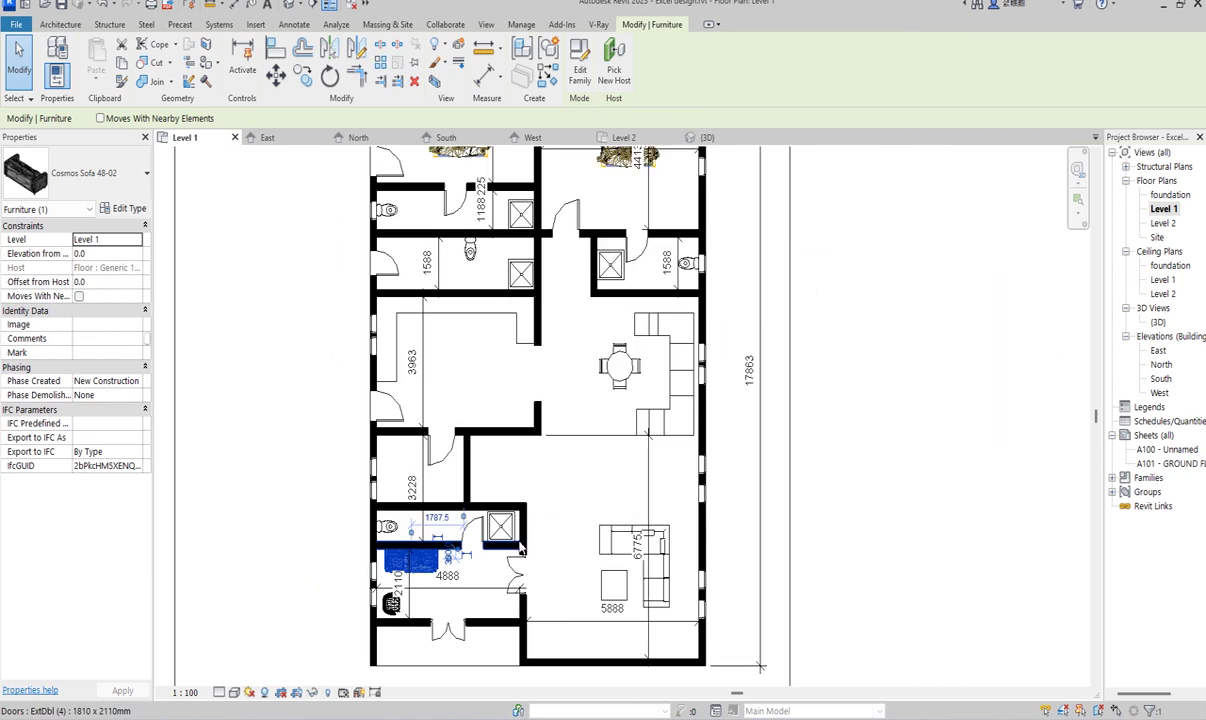
click(555, 490)
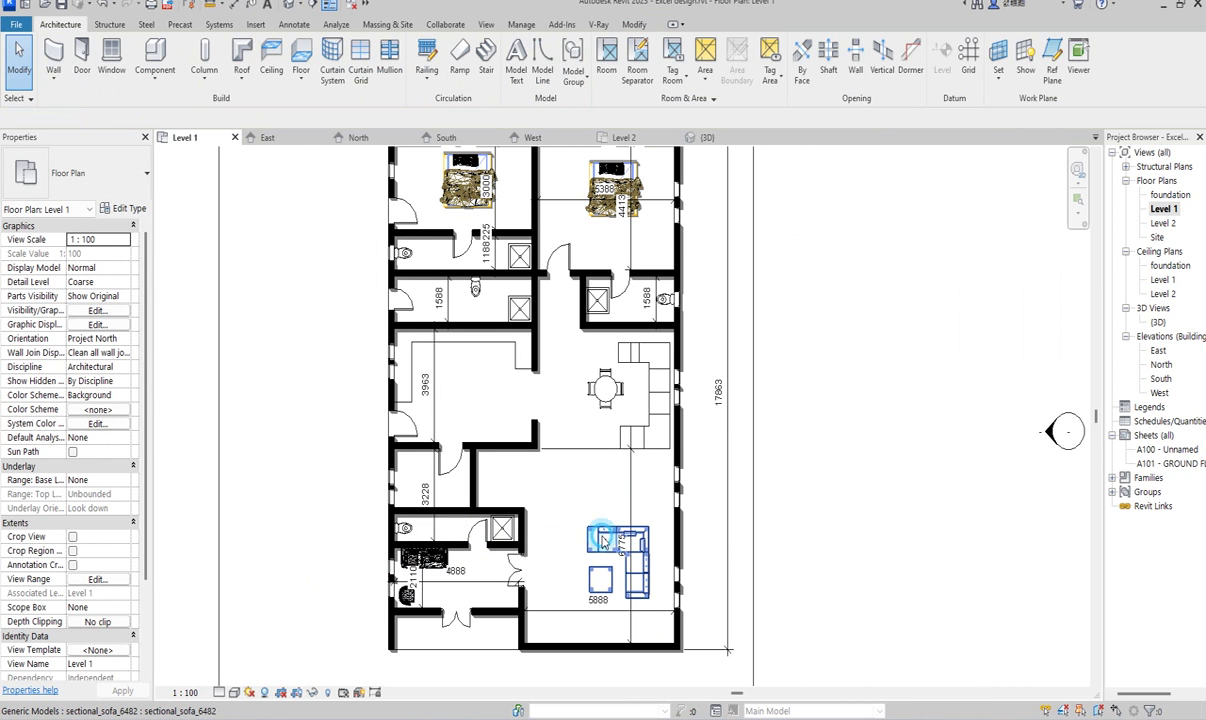
Nudge and rotate the sectional sofa into an L arrangement in the living area.
click(606, 566)
key(Up)
key(Up)
key(Up)
key(Up)
key(Up)
key(Up)
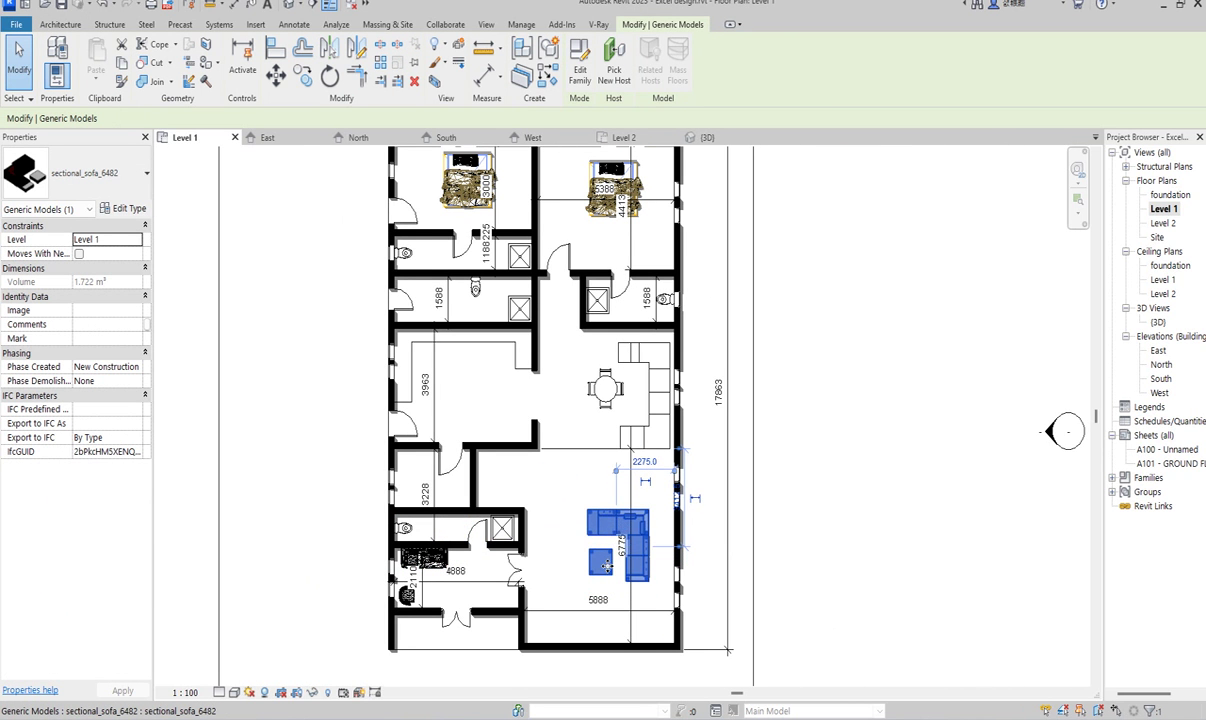
key(space)
key(space)
key(space)
key(space)
key(space)
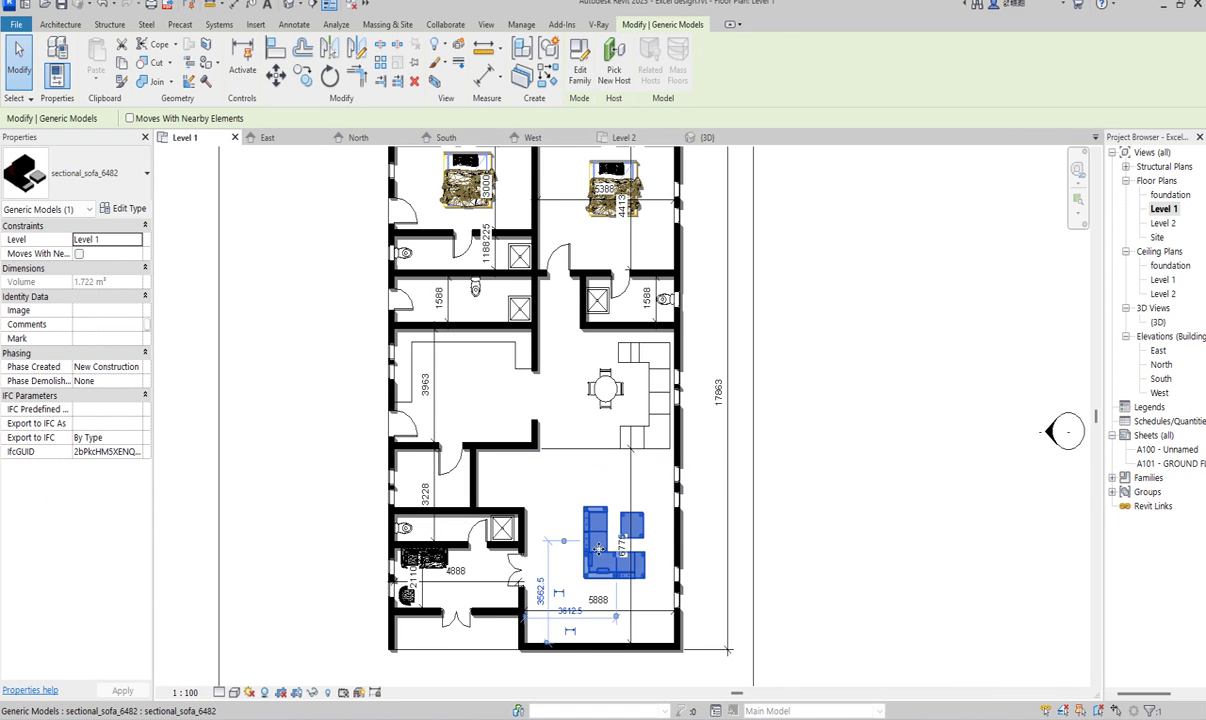
scroll(602, 582, up, 1)
key(space)
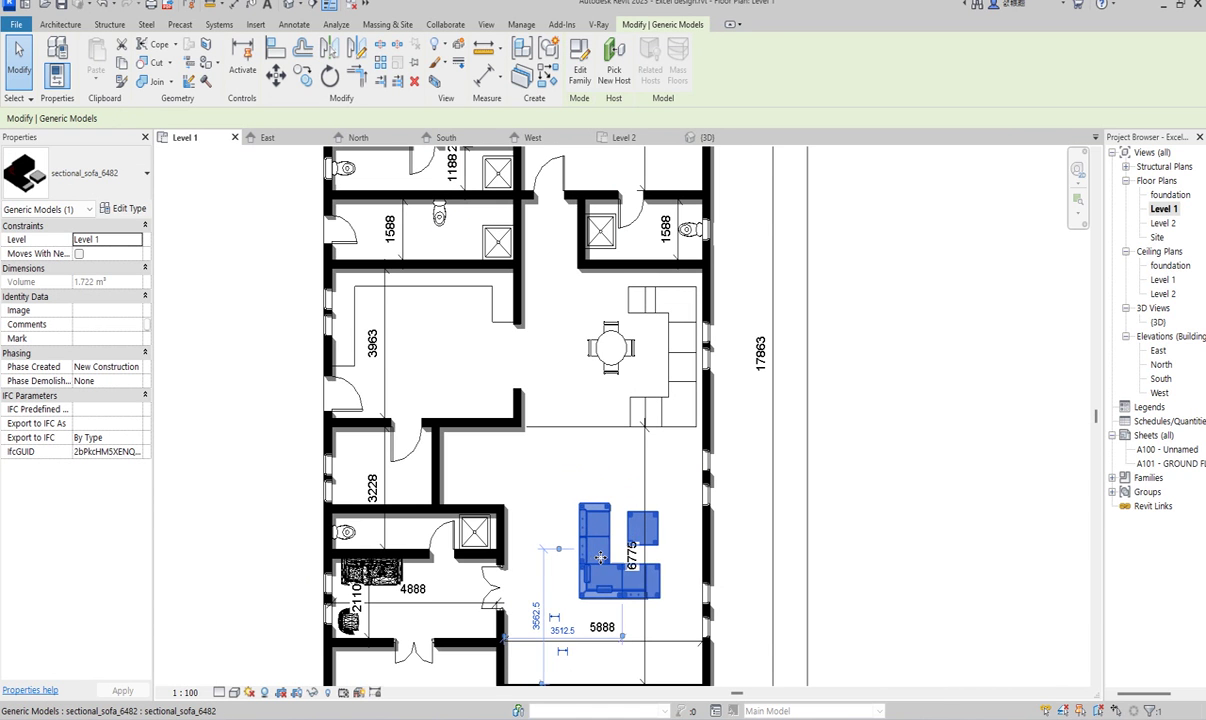
drag(600, 557, 600, 567)
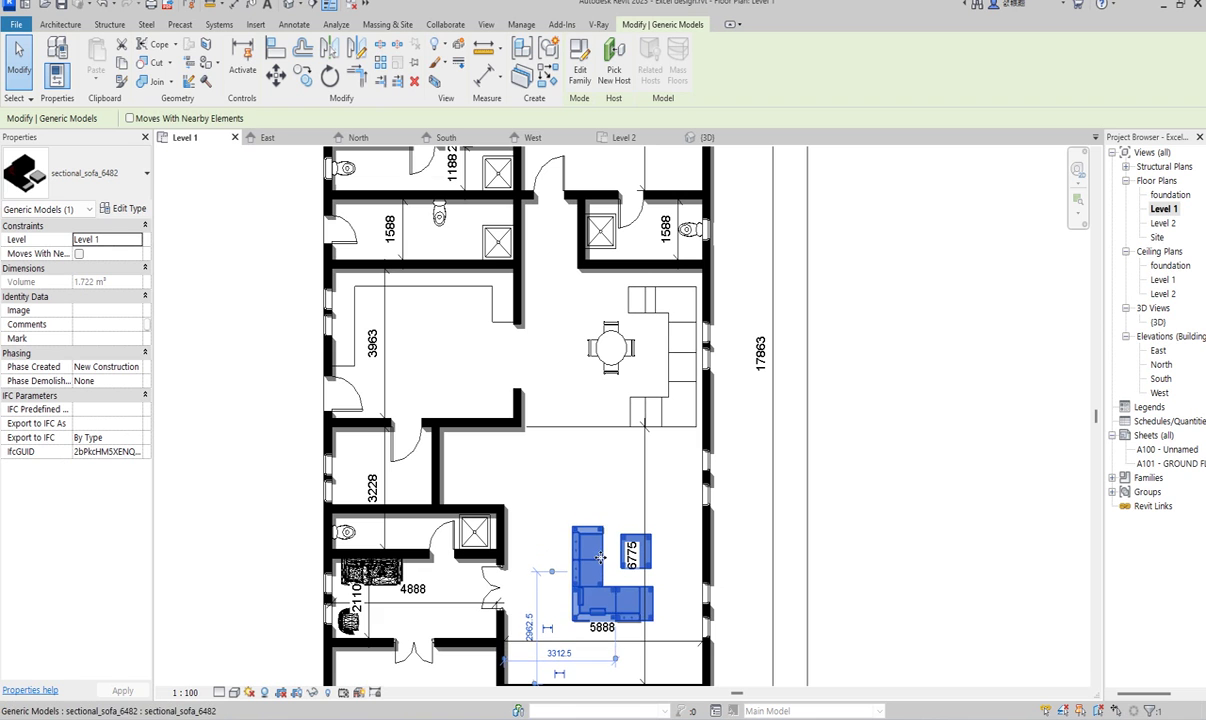
Mirror a facing copy of the sectional sofa and nudge both sofas down.
click(355, 48)
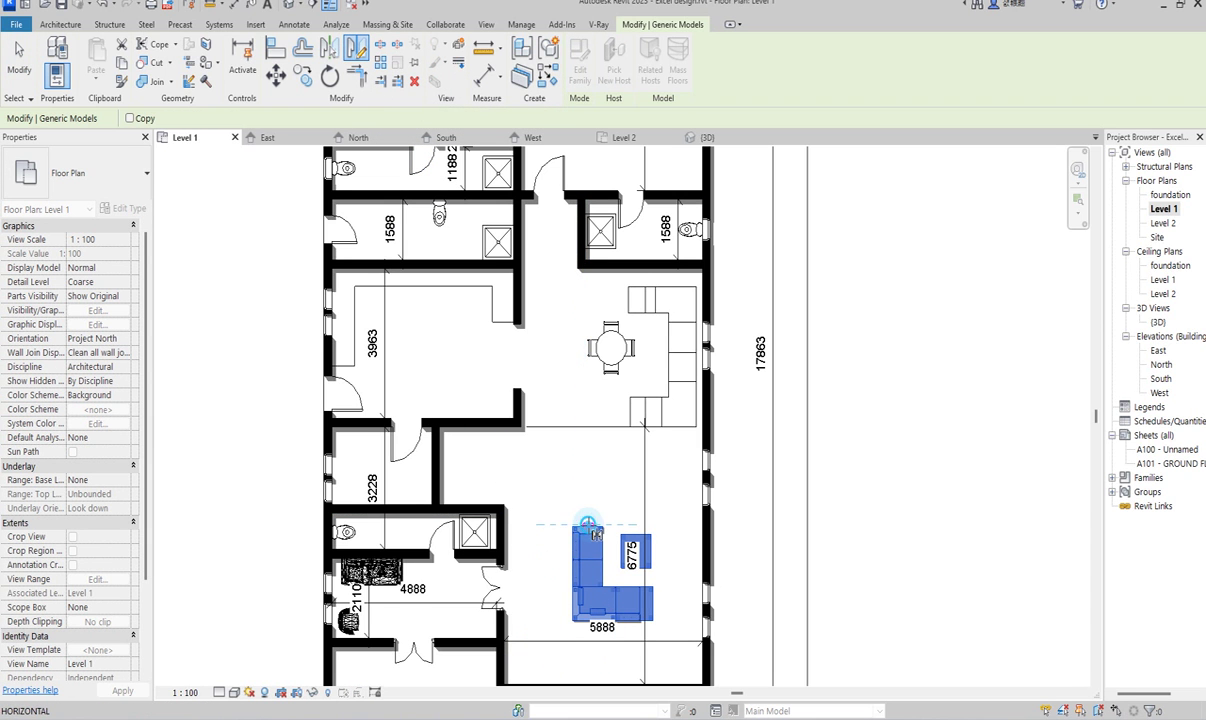
click(559, 525)
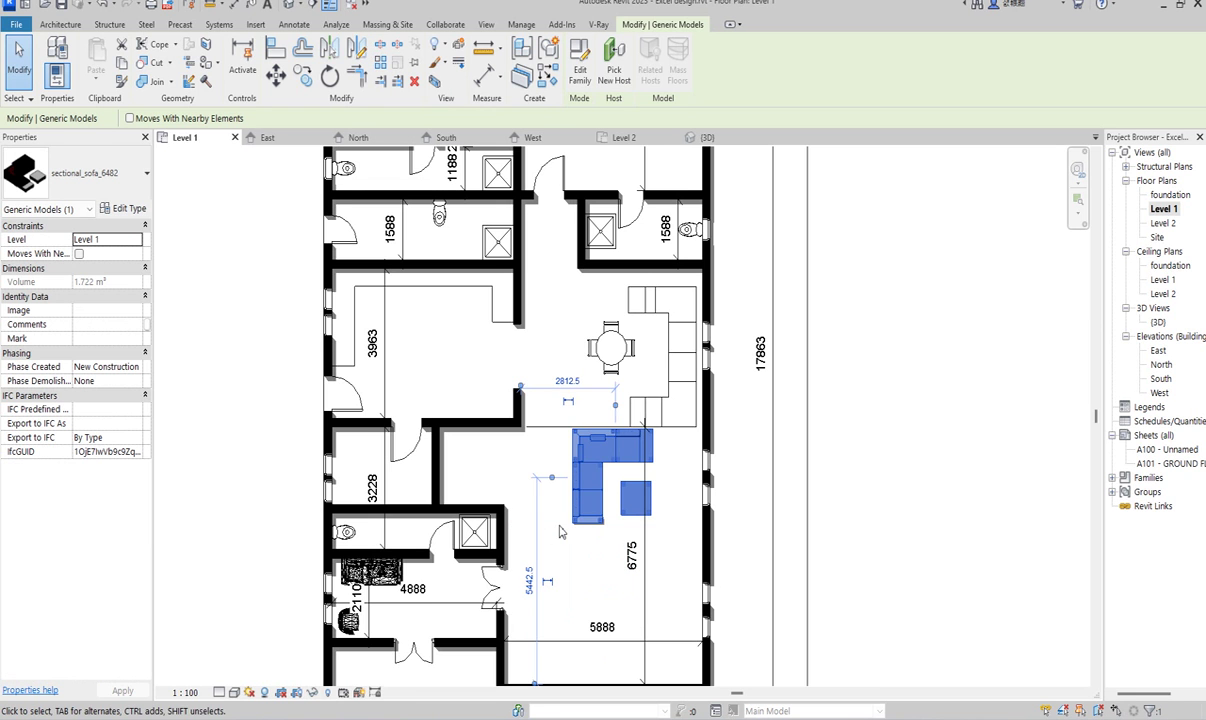
click(356, 49)
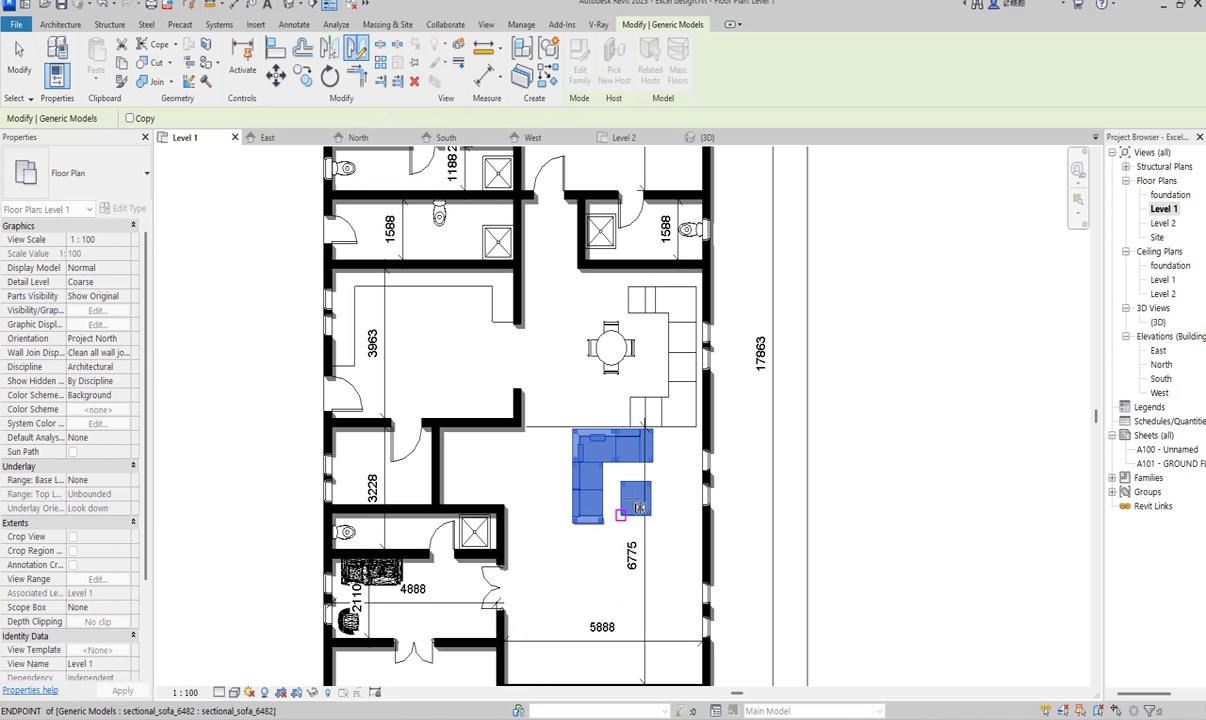
click(565, 497)
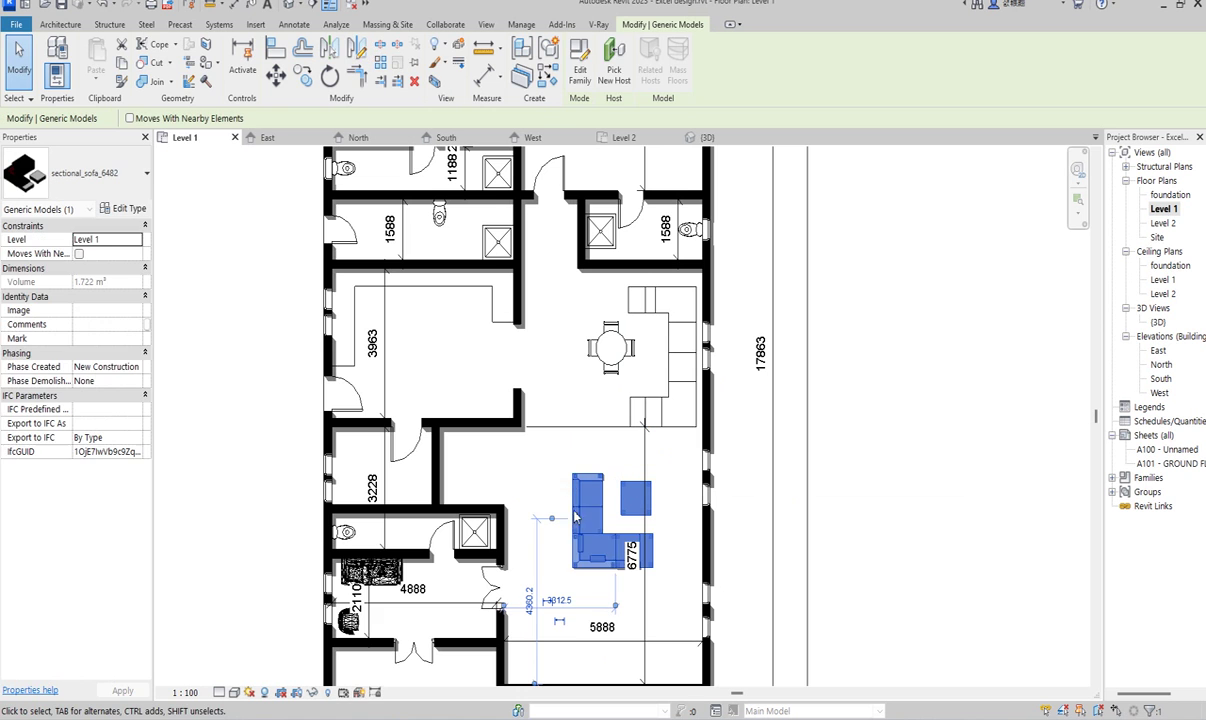
key(m)
key(m)
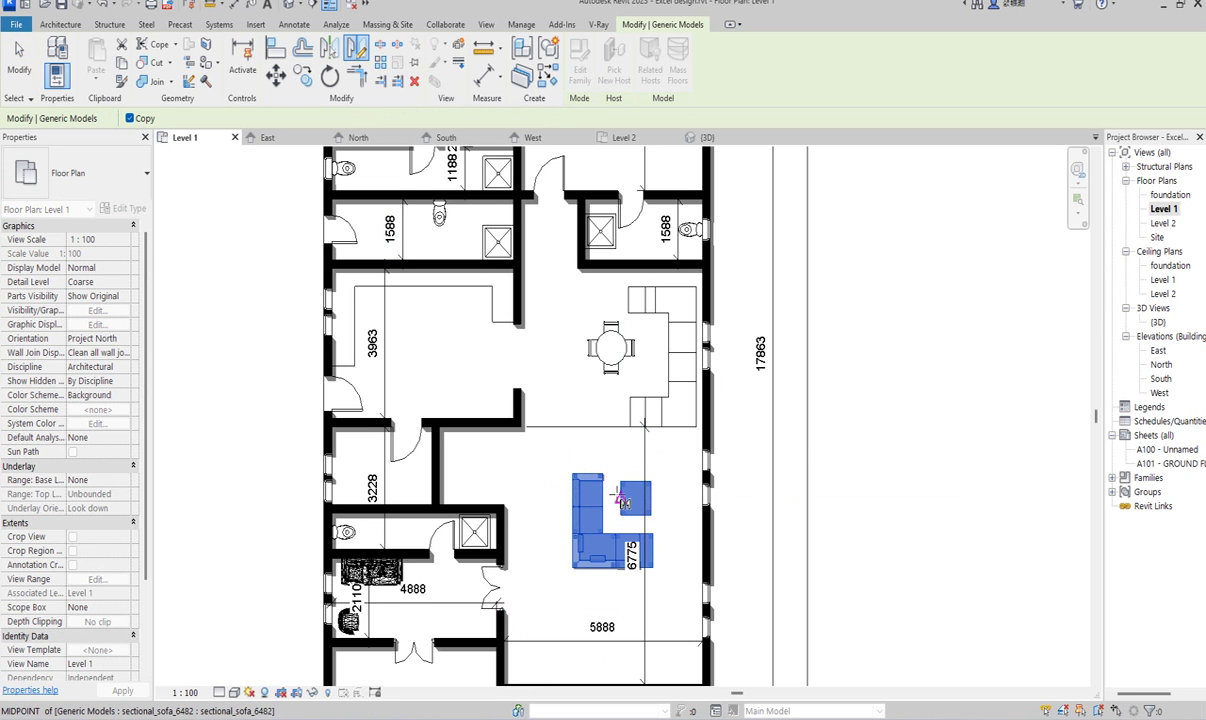
click(567, 497)
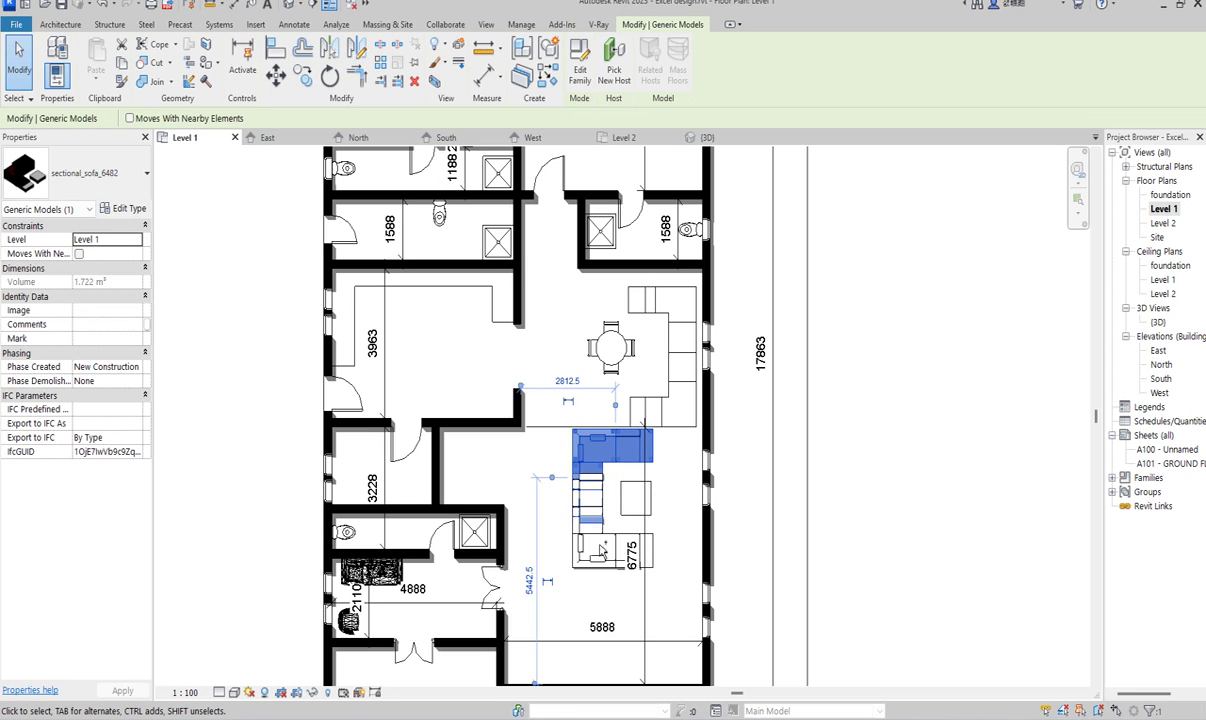
ctrl+click(600, 560)
key(Down)
key(Down)
key(Down)
key(Down)
key(Down)
key(Down)
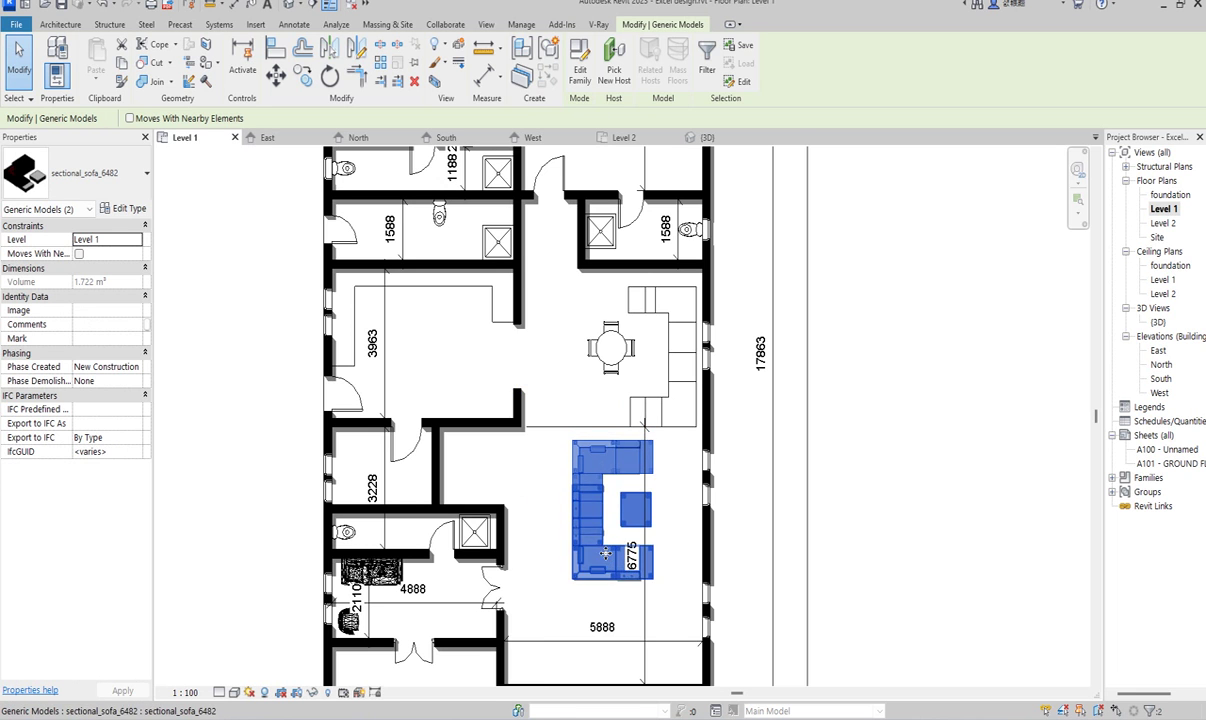
key(Down)
key(Down)
key(Down)
key(Down)
key(Down)
key(Down)
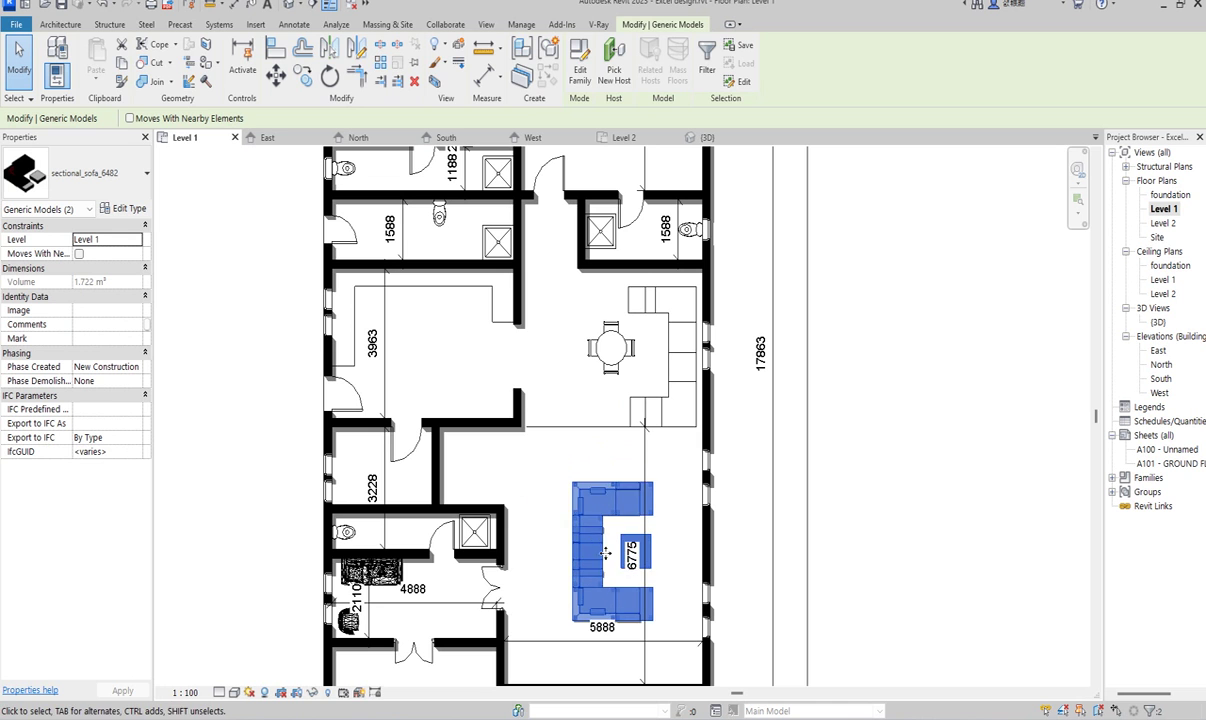
click(455, 342)
Start placing a component and select Entertainment_Center_7110.
scroll(480, 350, down, 2)
scroll(475, 350, up, 2)
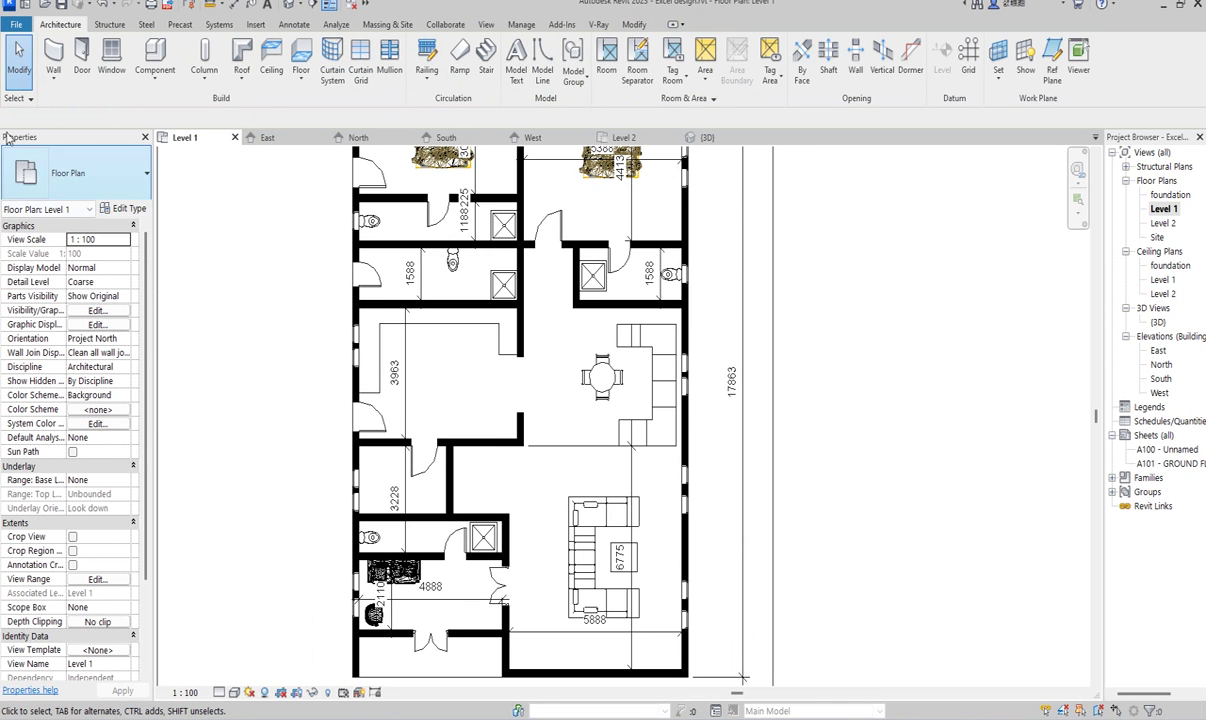
click(155, 60)
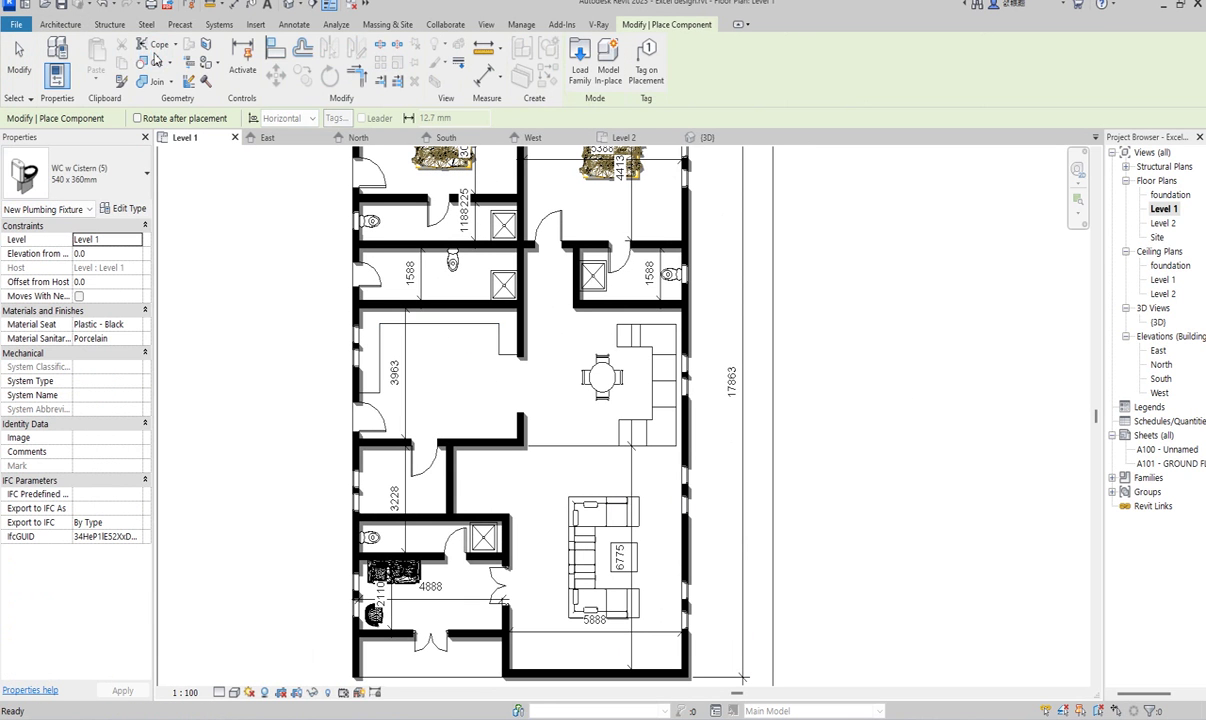
click(140, 172)
drag(187, 466, 190, 362)
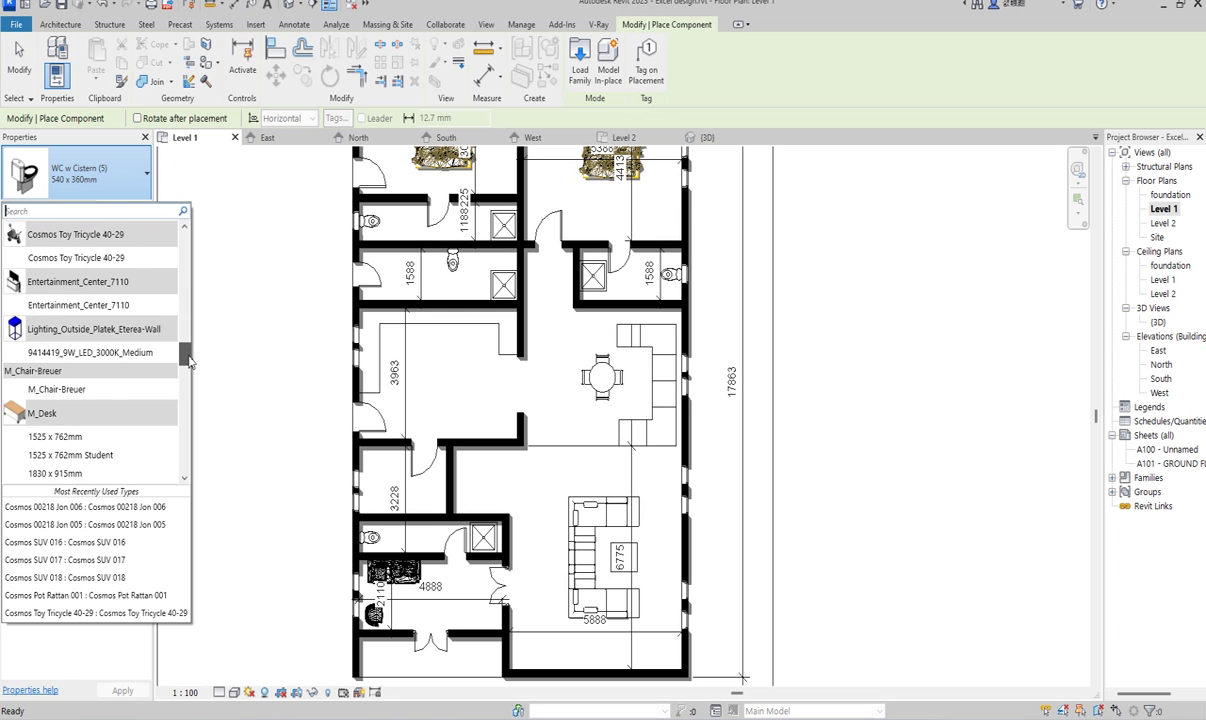
click(80, 305)
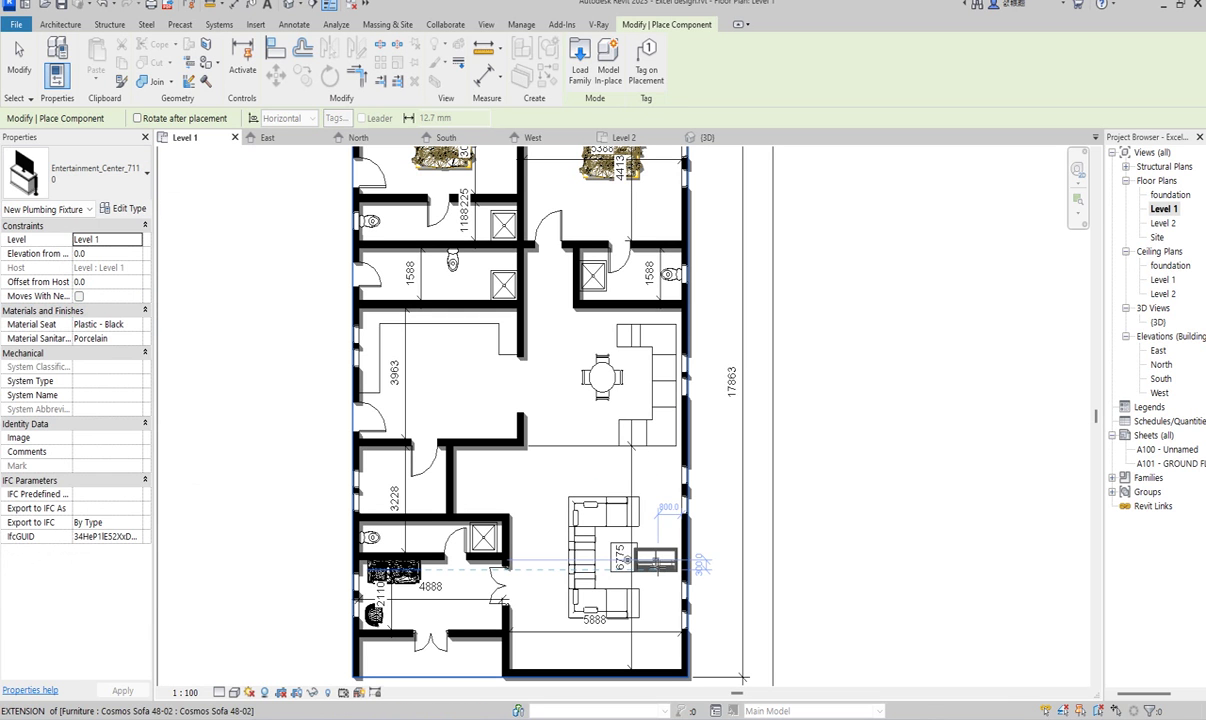
Rotate the entertainment center and place it against the living room's right wall.
scroll(660, 556, up, 3)
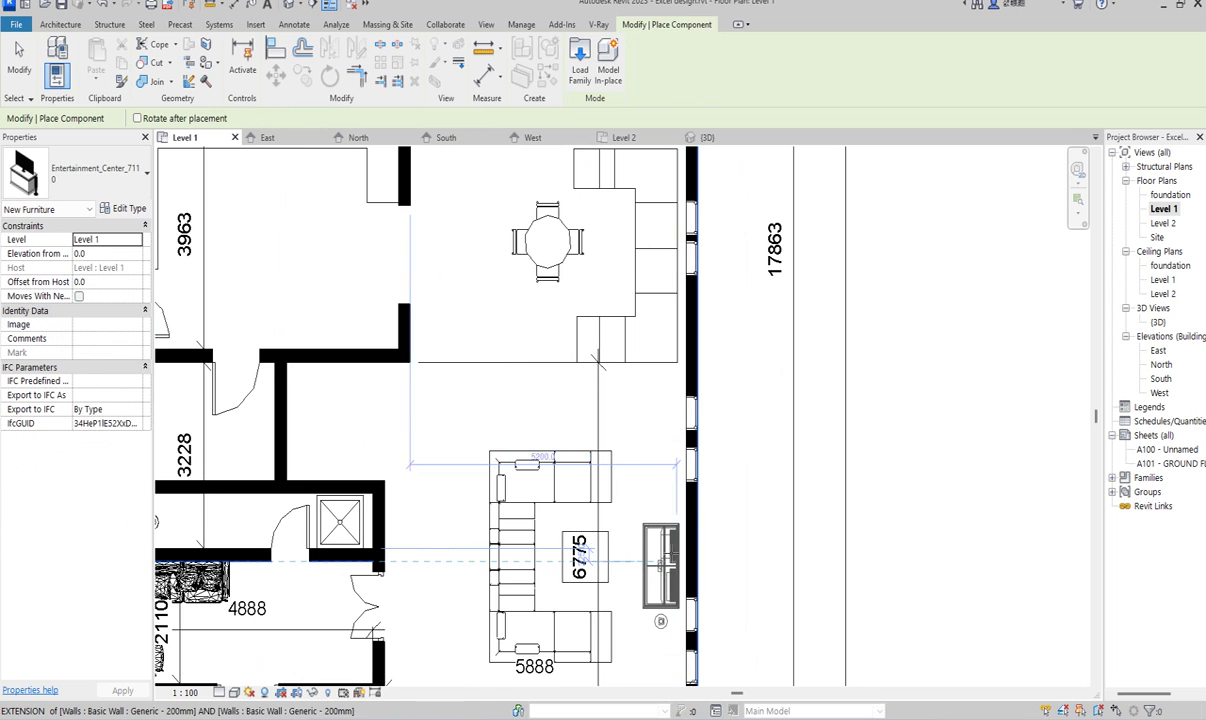
key(space)
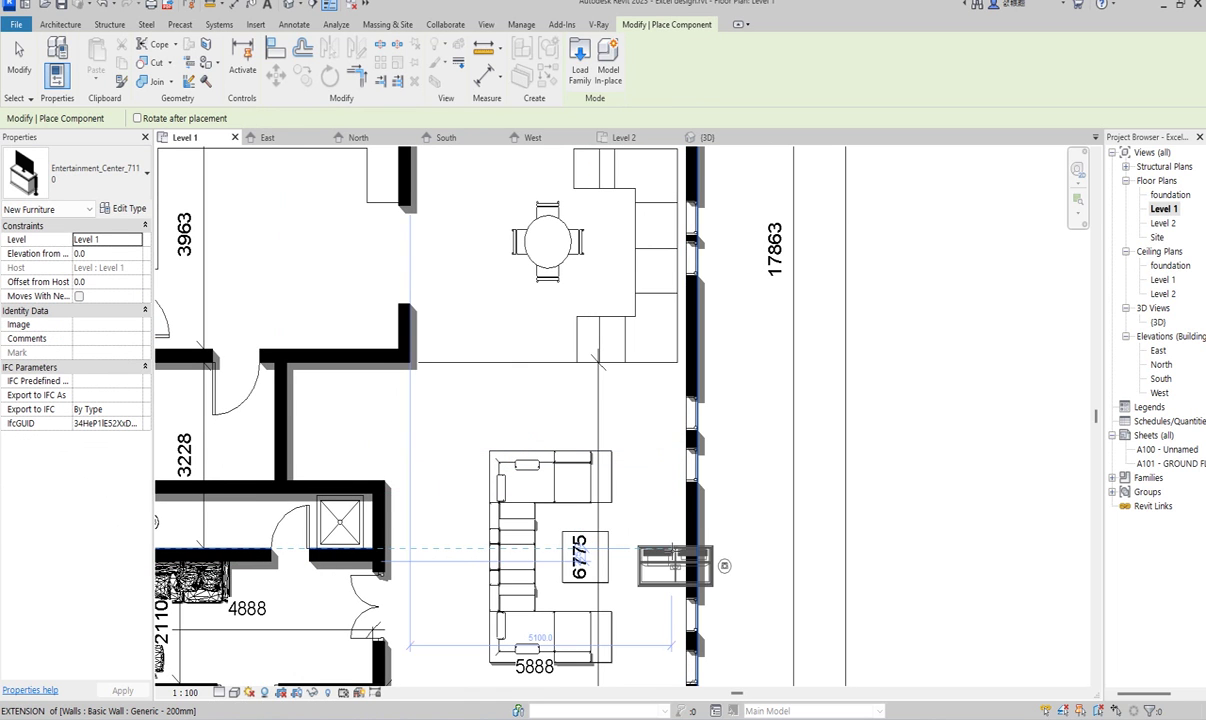
key(space)
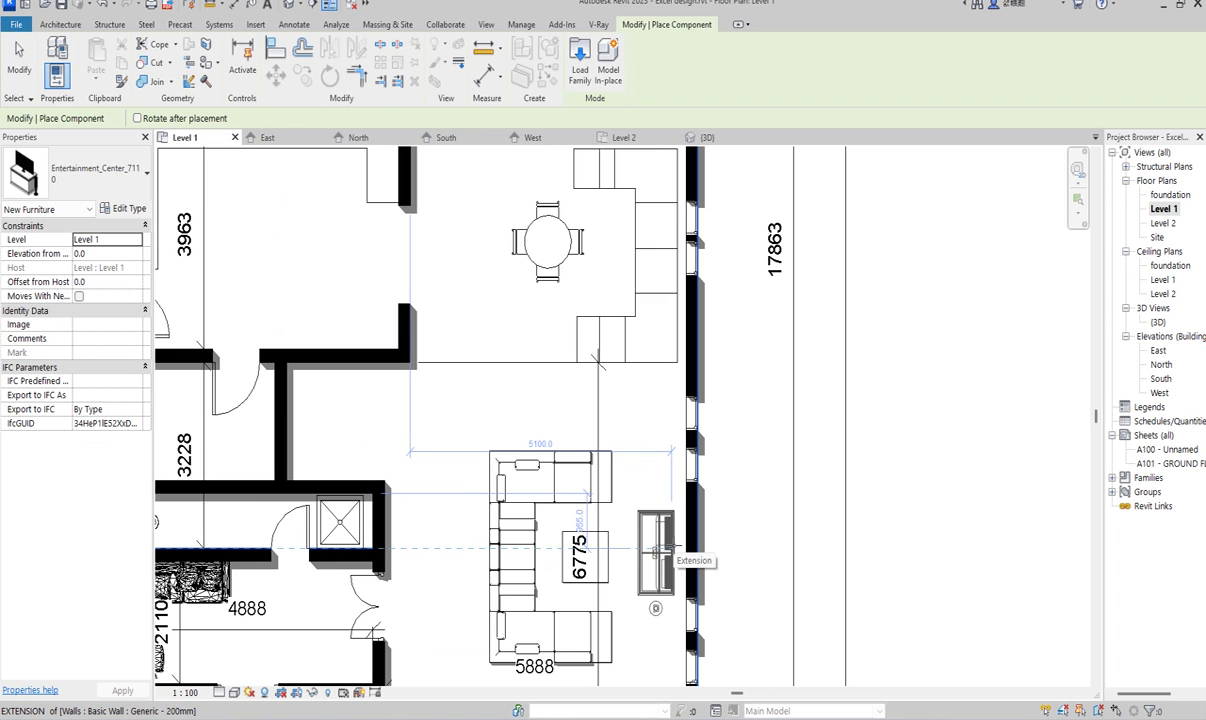
scroll(668, 552, up, 2)
click(672, 556)
scroll(676, 566, down, 3)
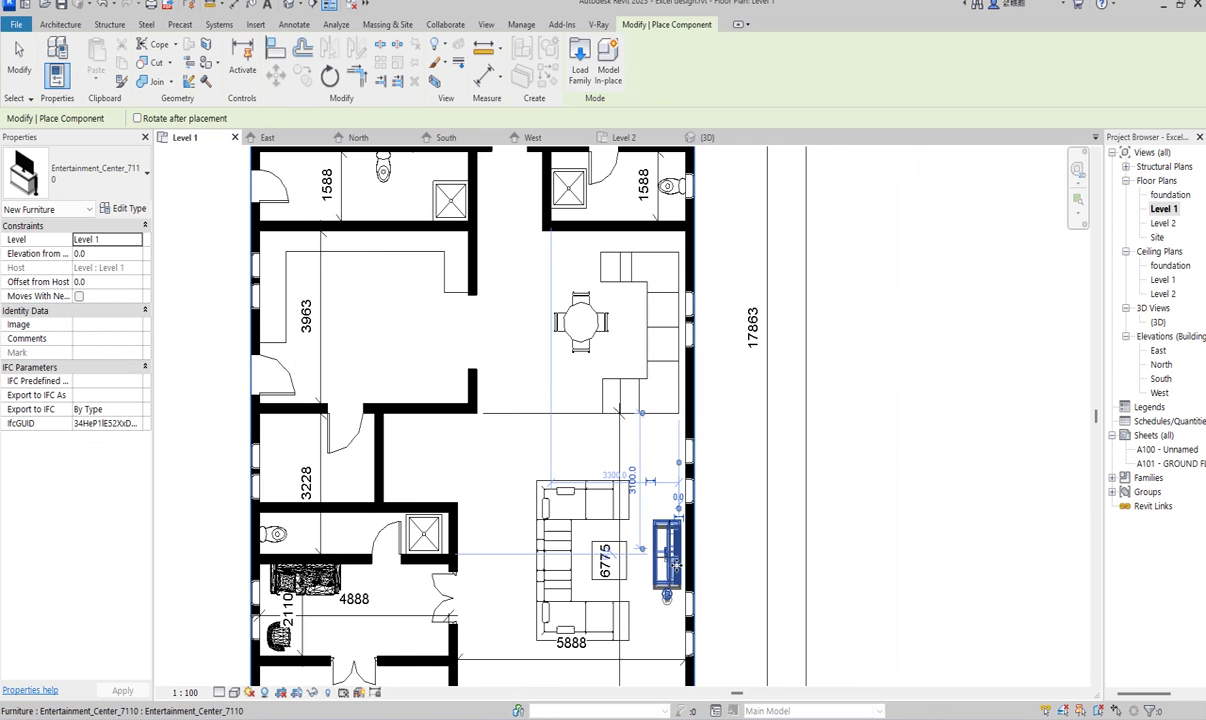
scroll(660, 552, down, 3)
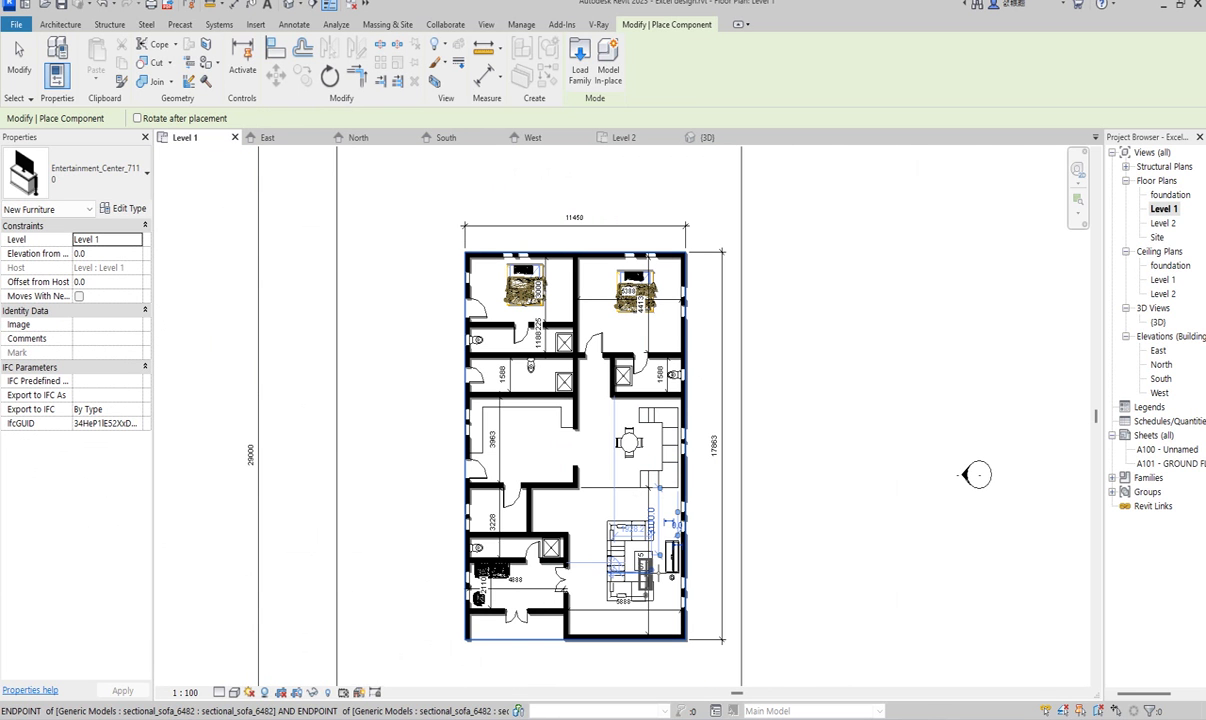
click(117, 176)
scroll(179, 368, up, 1)
drag(183, 365, 189, 248)
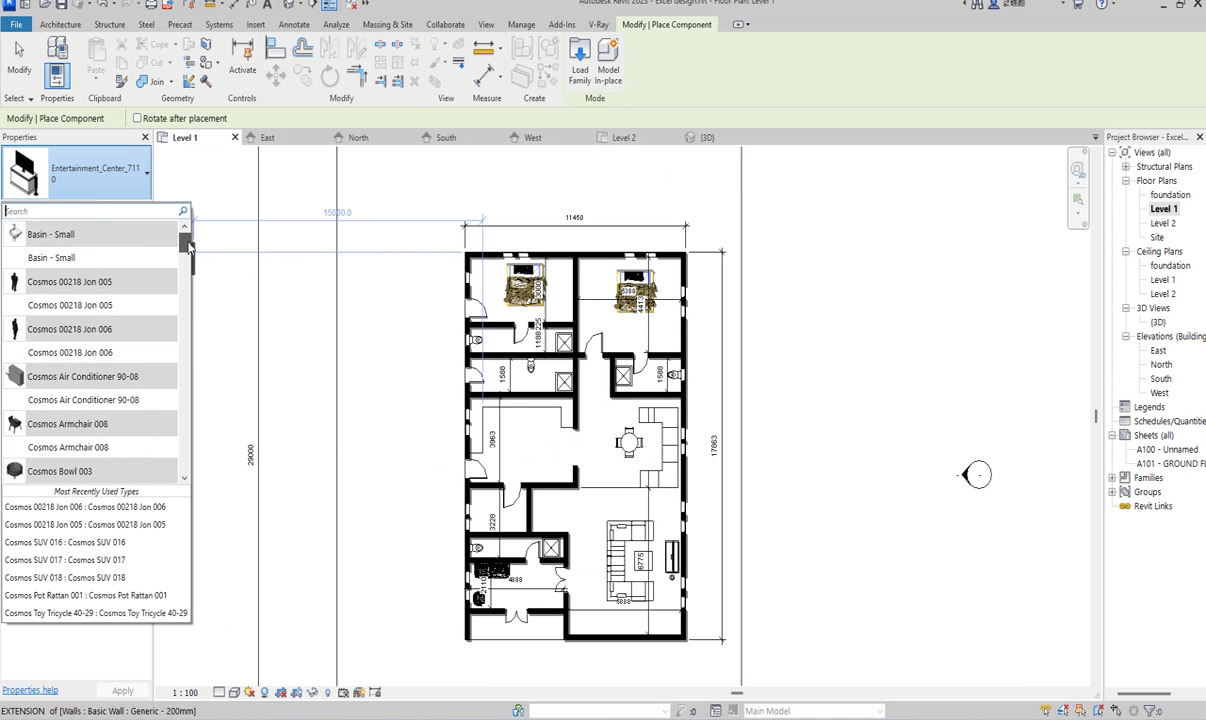
Place Basin - Small washbasins in the upper and lower WCs.
click(89, 257)
scroll(470, 252, up, 3)
scroll(470, 252, down, 1)
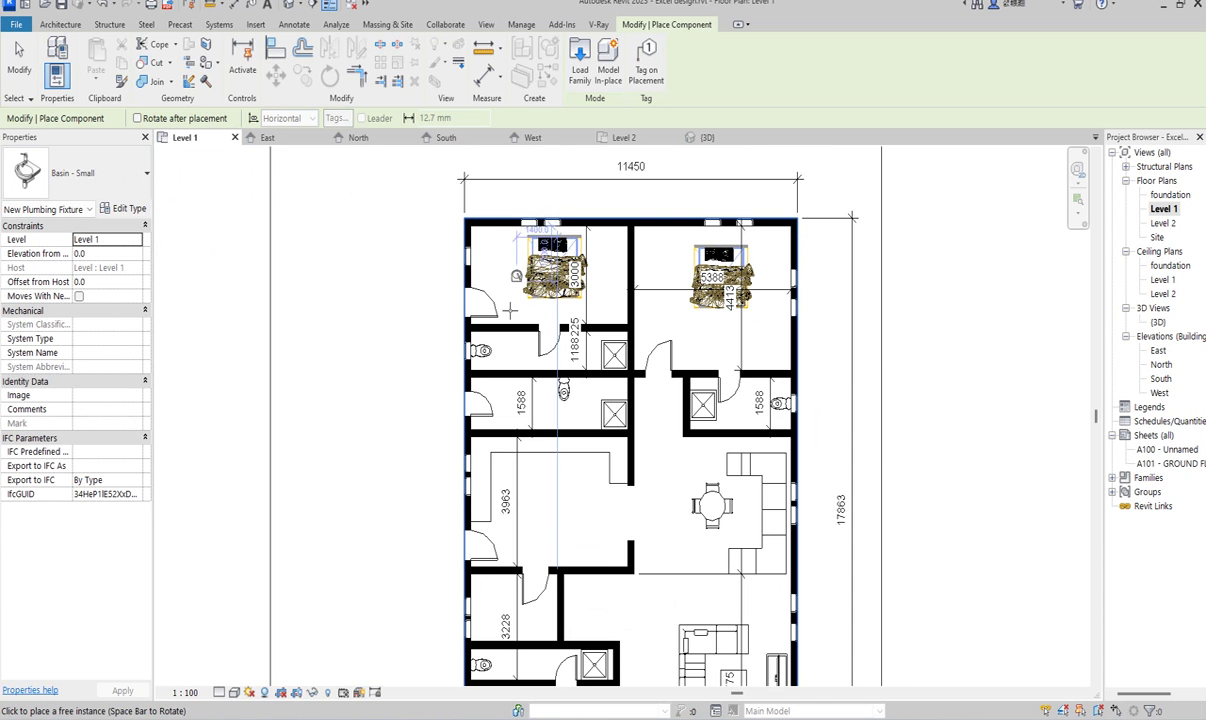
scroll(478, 348, up, 2)
scroll(481, 351, up, 2)
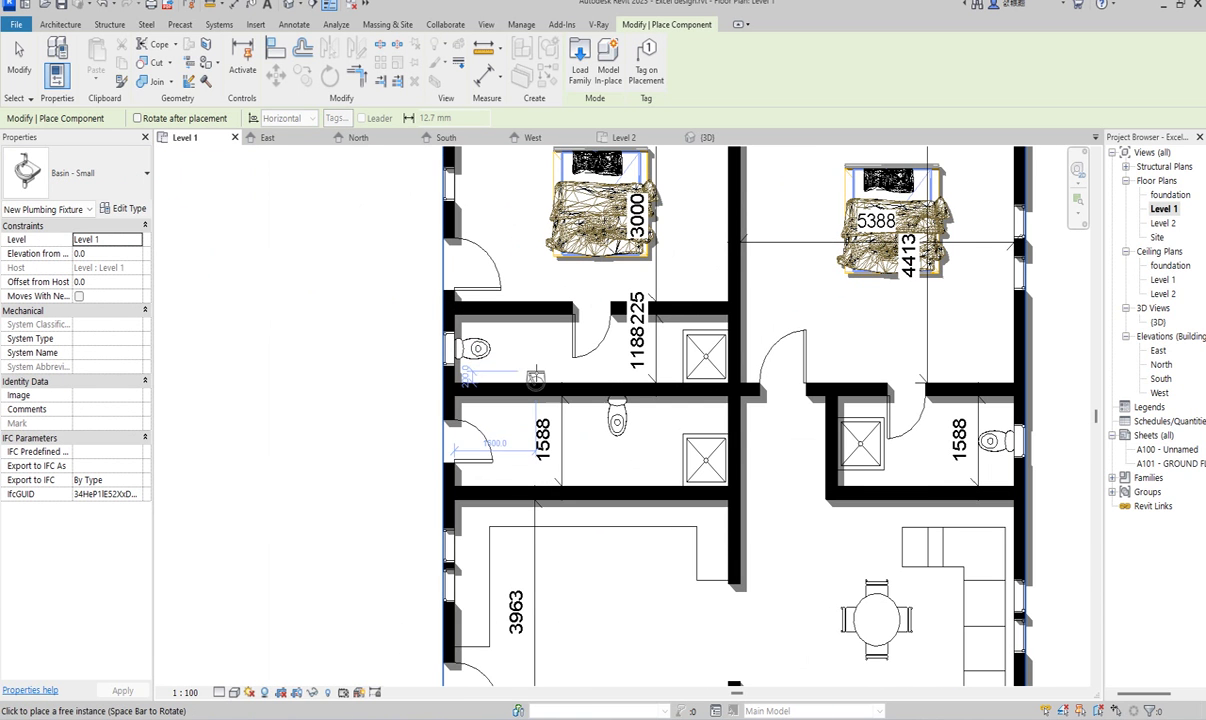
click(556, 372)
click(535, 483)
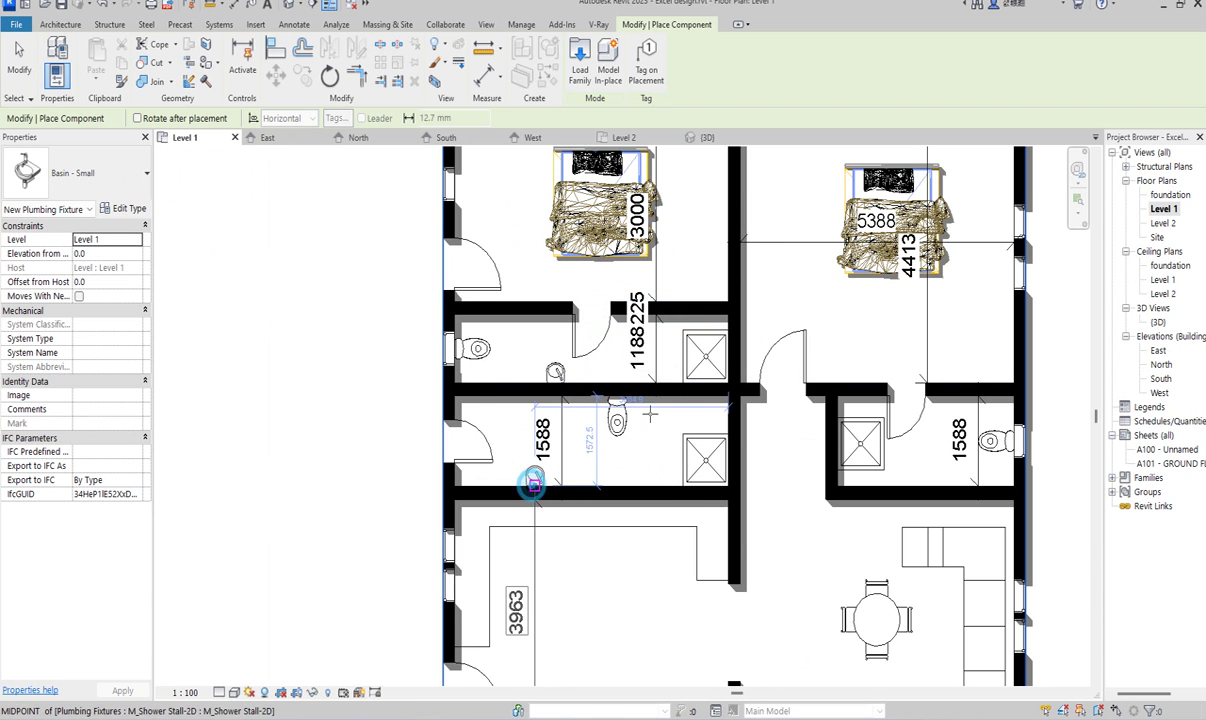
scroll(560, 440, down, 3)
scroll(717, 420, up, 3)
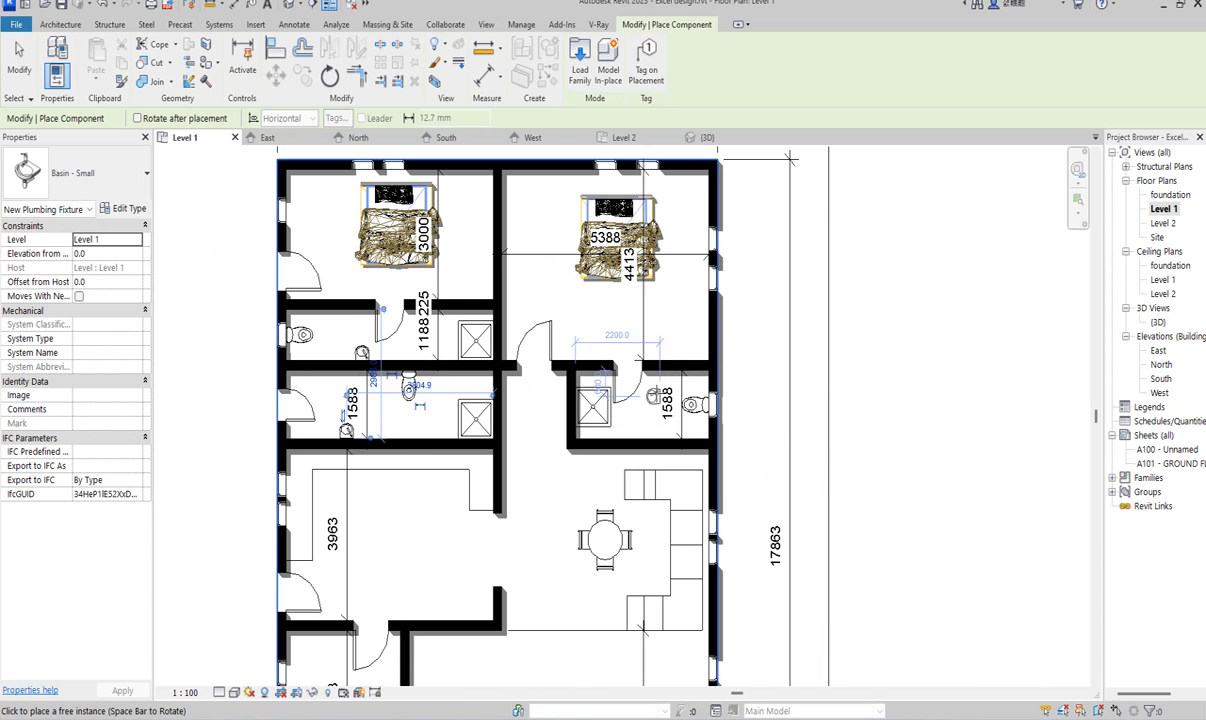
Add basins to the right-hand WC and the room above the corridor, then open Level 2.
click(652, 376)
scroll(705, 270, down, 2)
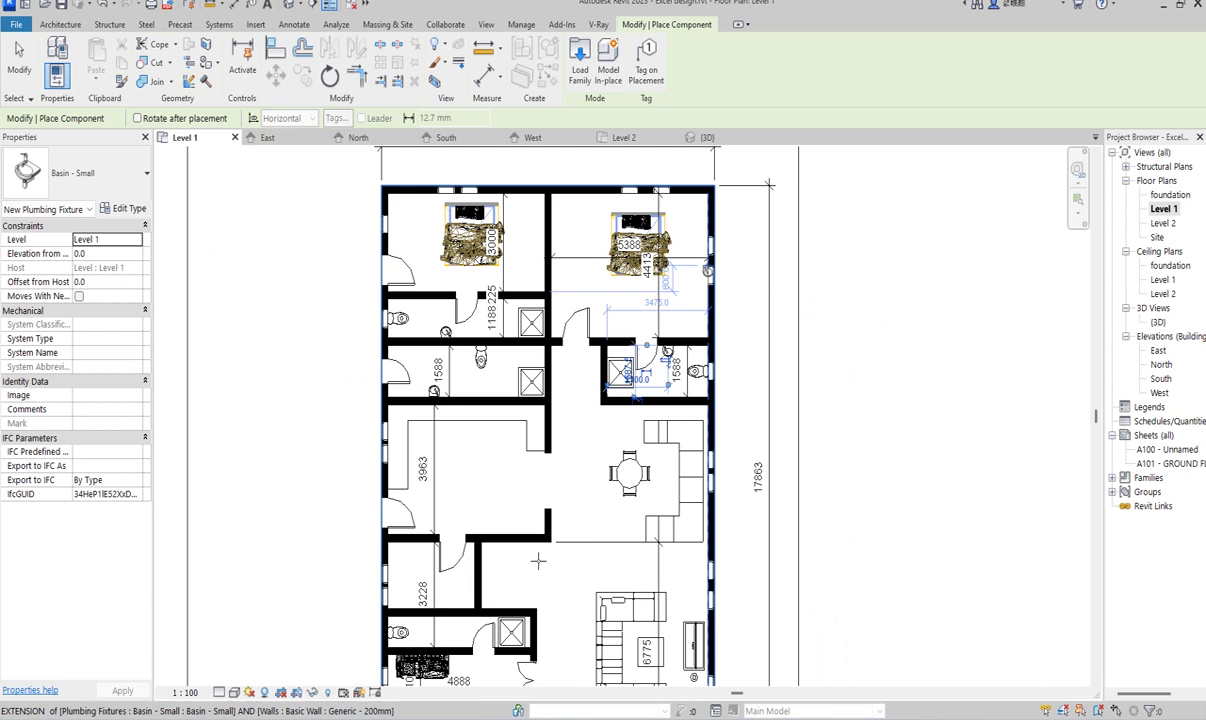
scroll(956, 417, down, 2)
scroll(566, 487, up, 4)
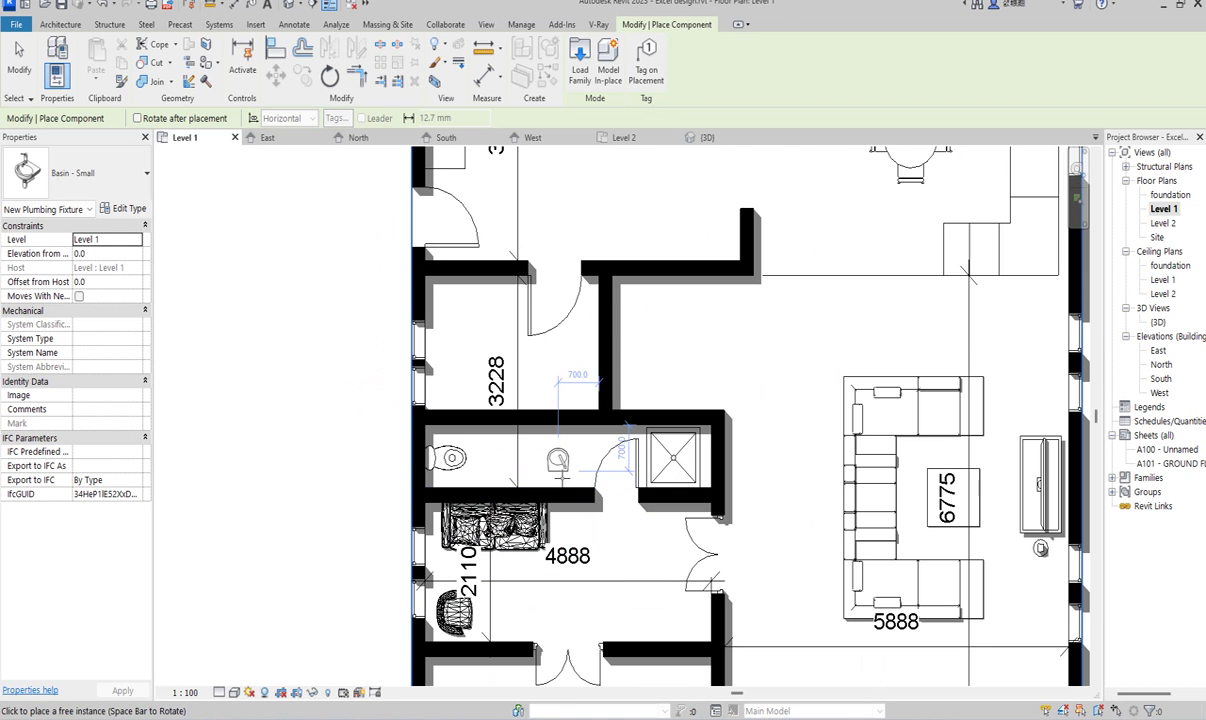
click(558, 472)
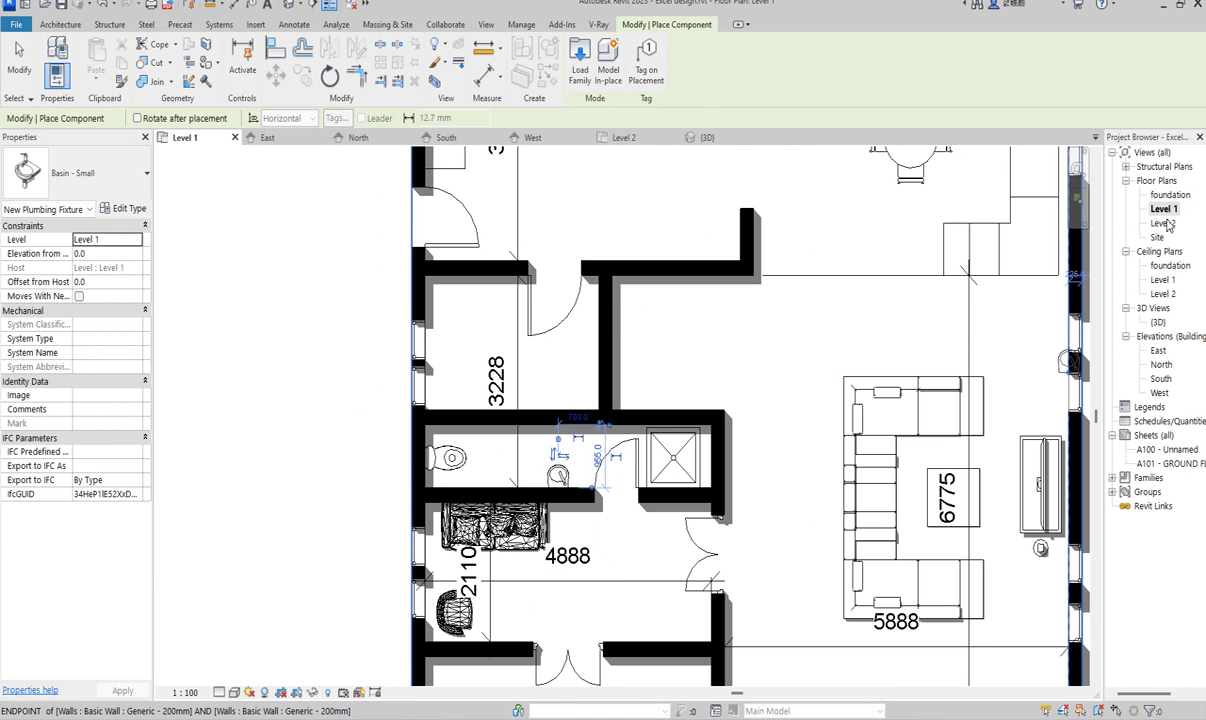
double_click(1163, 223)
Place Basin - Small washbasins in the upper, lower and upper-right Level 2 bathrooms.
key(c)
key(m)
scroll(423, 241, up, 5)
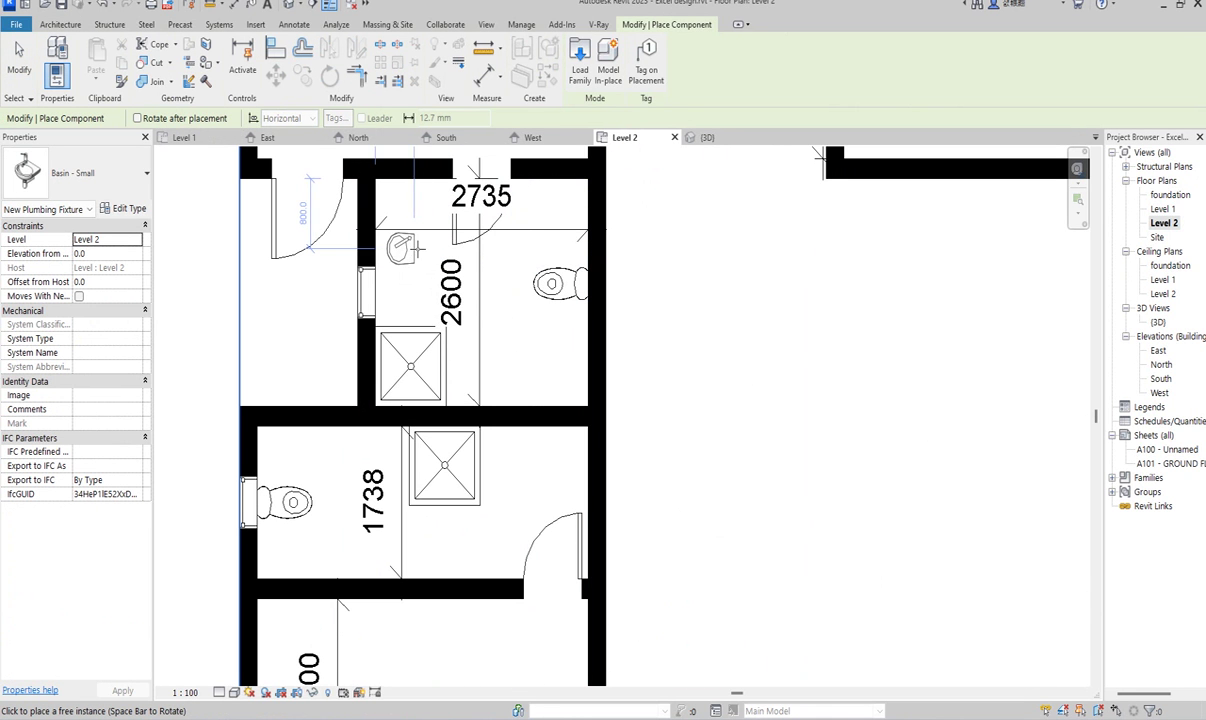
click(380, 221)
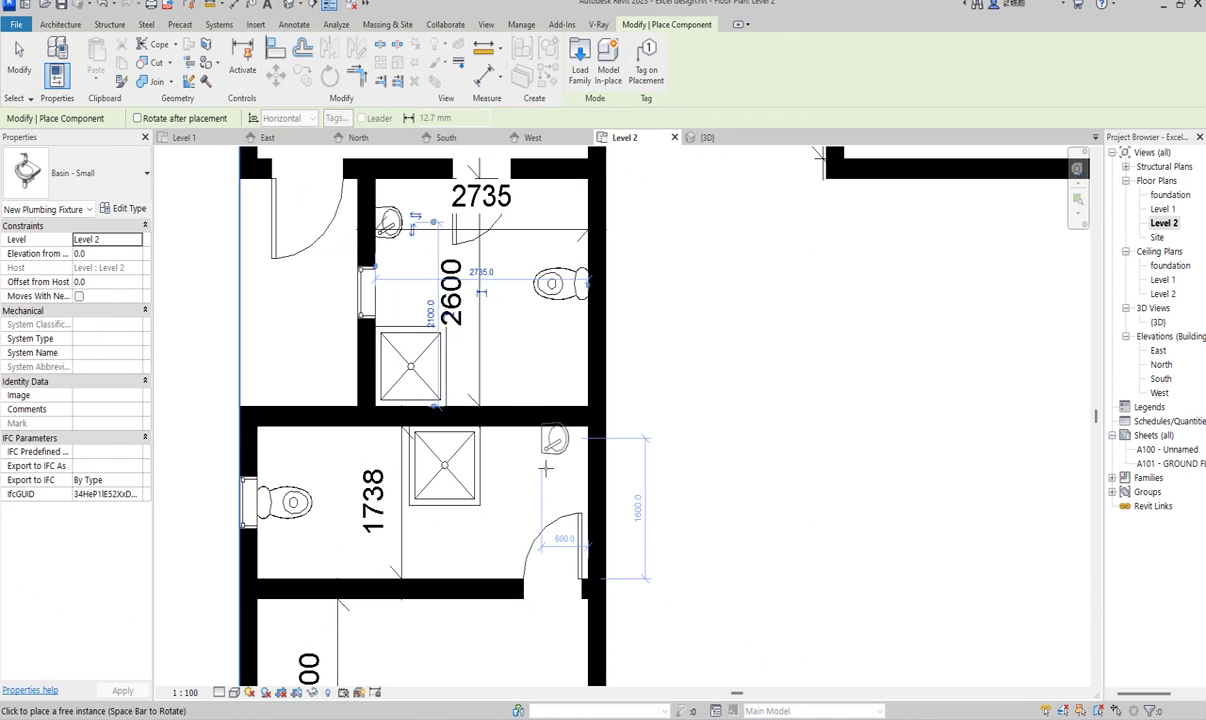
click(560, 466)
scroll(560, 470, down, 3)
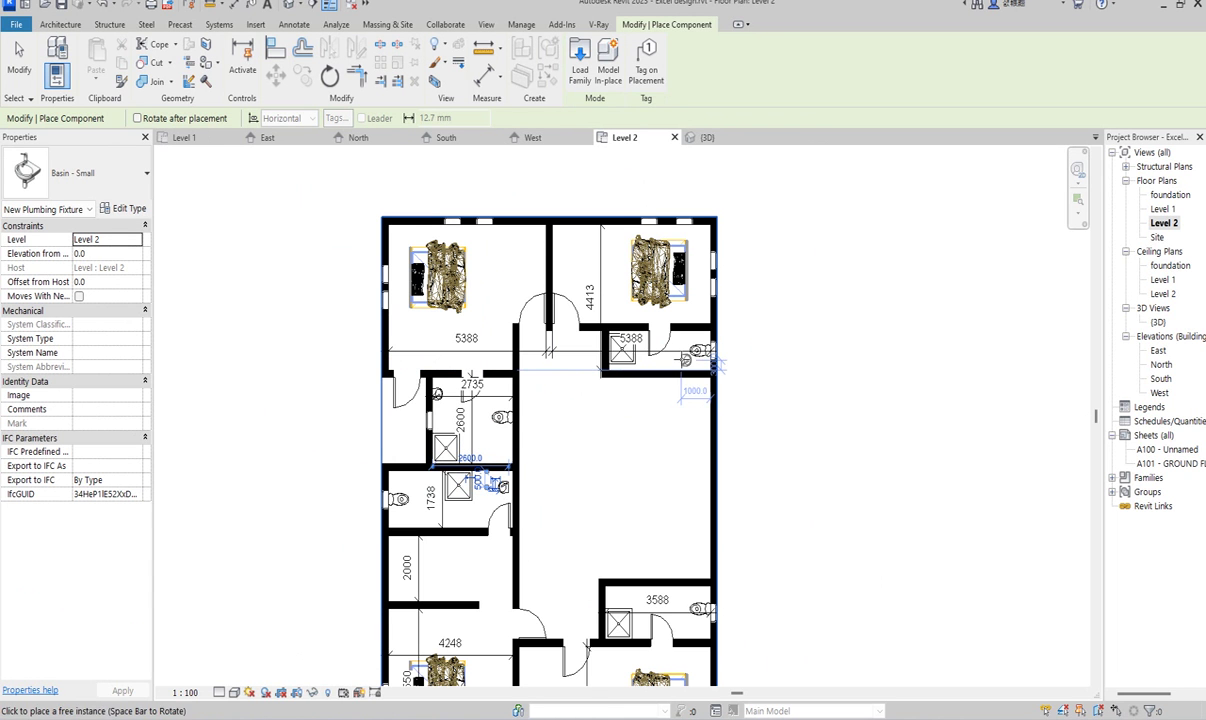
click(630, 342)
scroll(660, 420, down, 2)
scroll(657, 440, down, 2)
scroll(658, 480, up, 3)
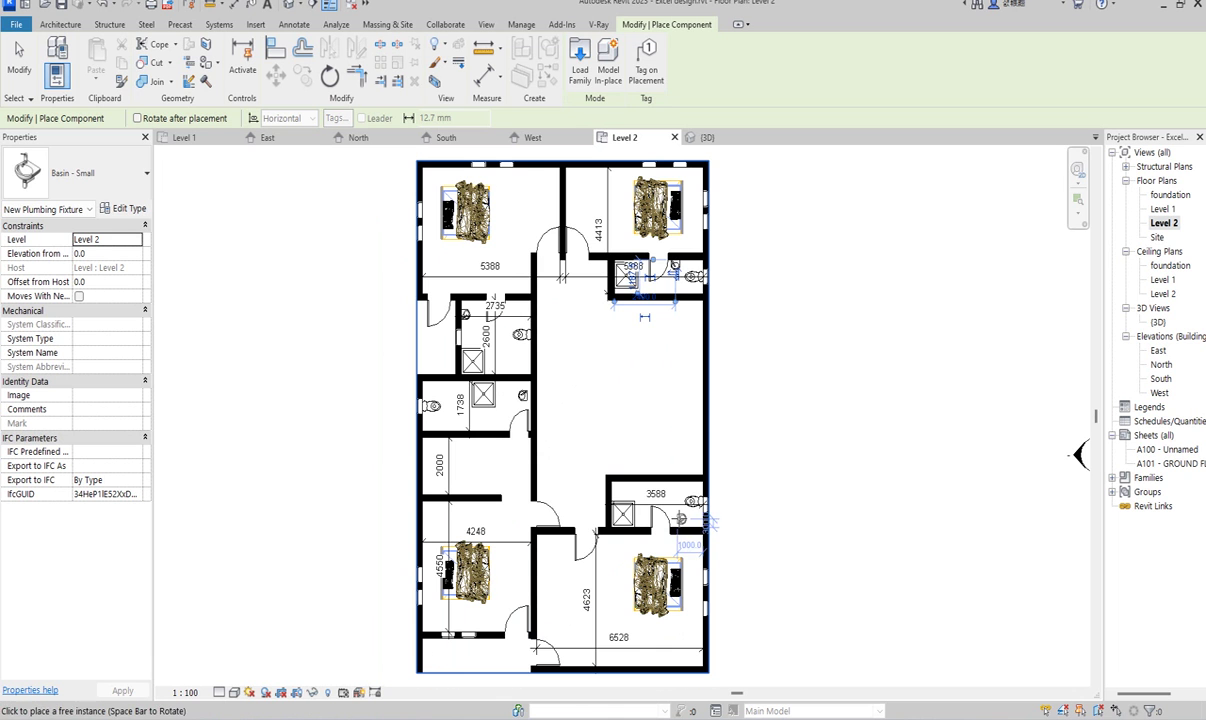
scroll(680, 515, up, 2)
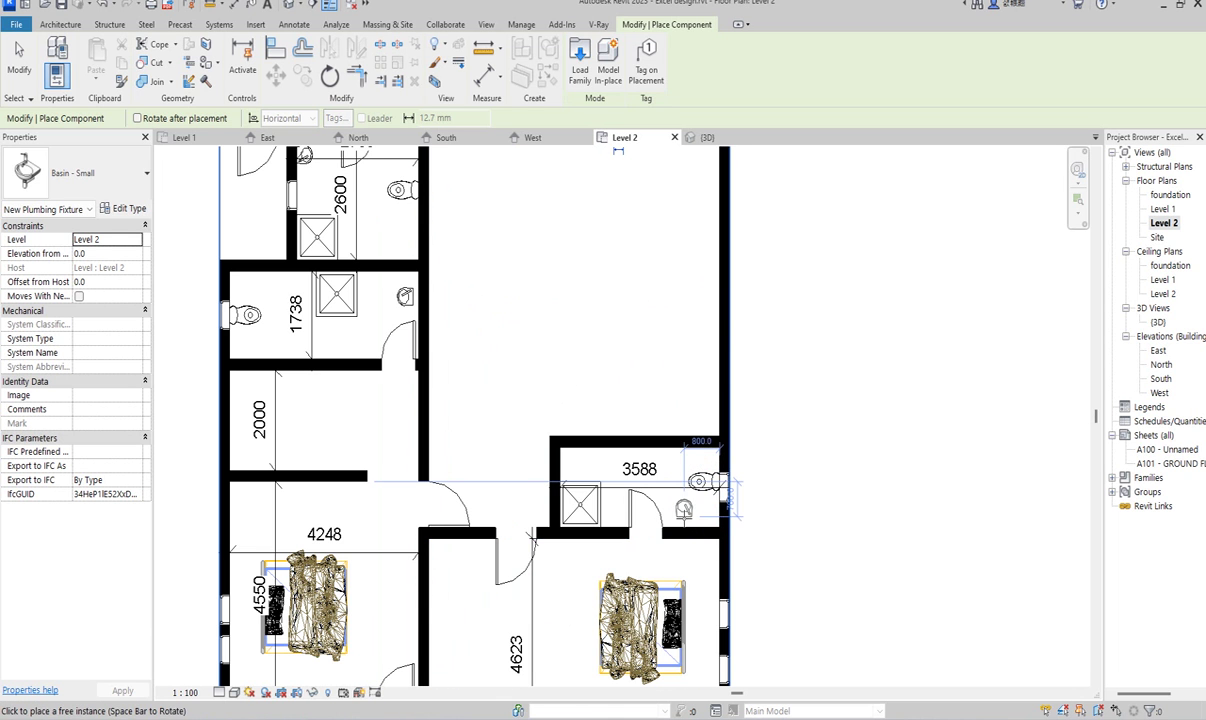
scroll(628, 357, down, 3)
End basin placement with Cancel from the right-click menu.
right_click(622, 355)
key(Escape)
right_click(588, 337)
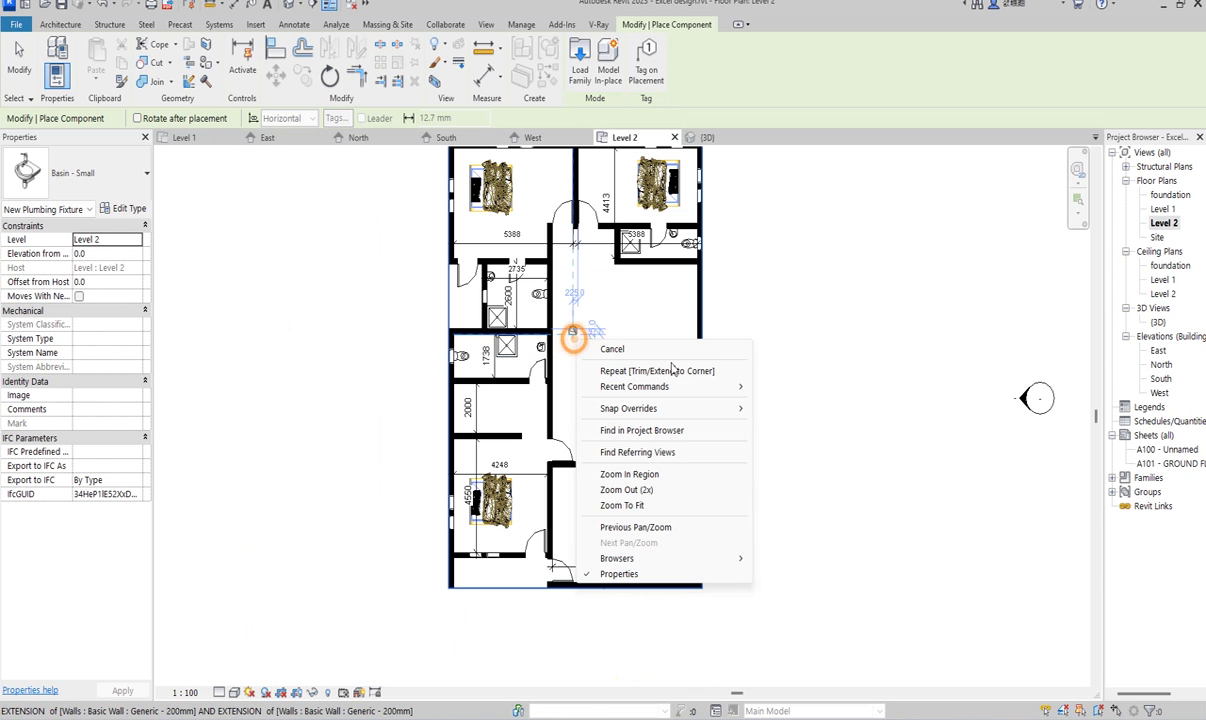
click(612, 347)
scroll(517, 503, up, 2)
scroll(540, 490, down, 3)
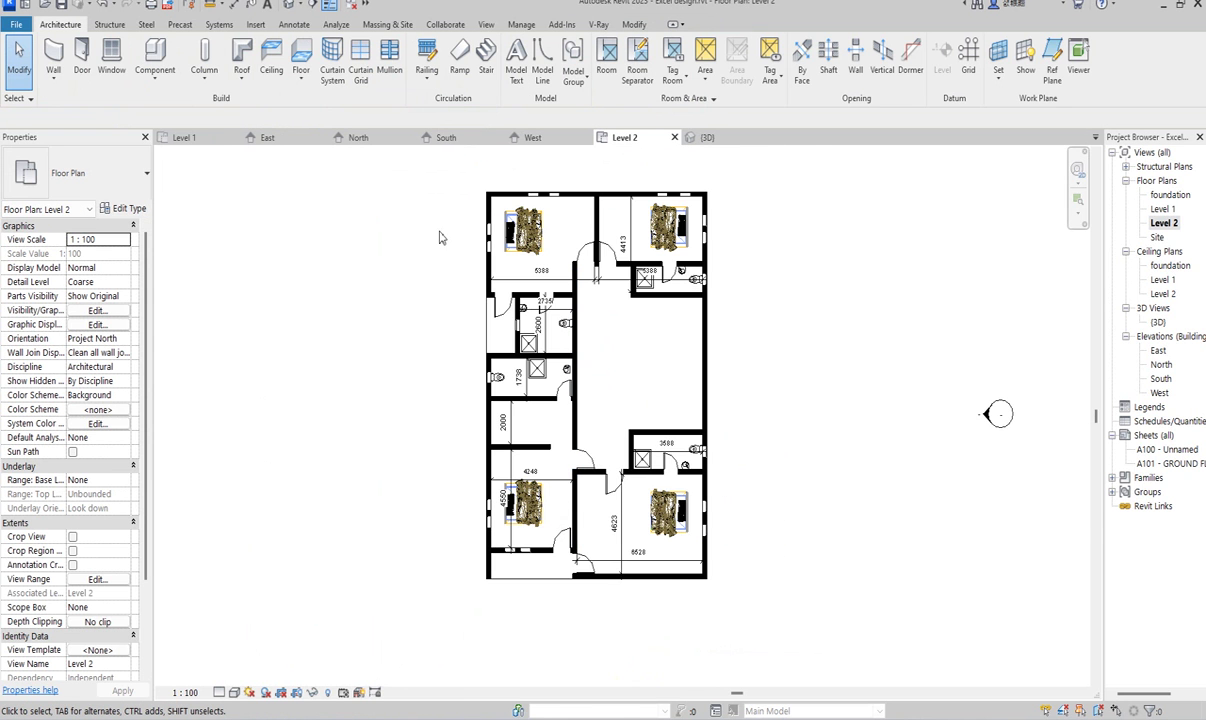
Add a 'madam room' text label in the lower-right bedroom.
click(267, 5)
scroll(614, 519, up, 5)
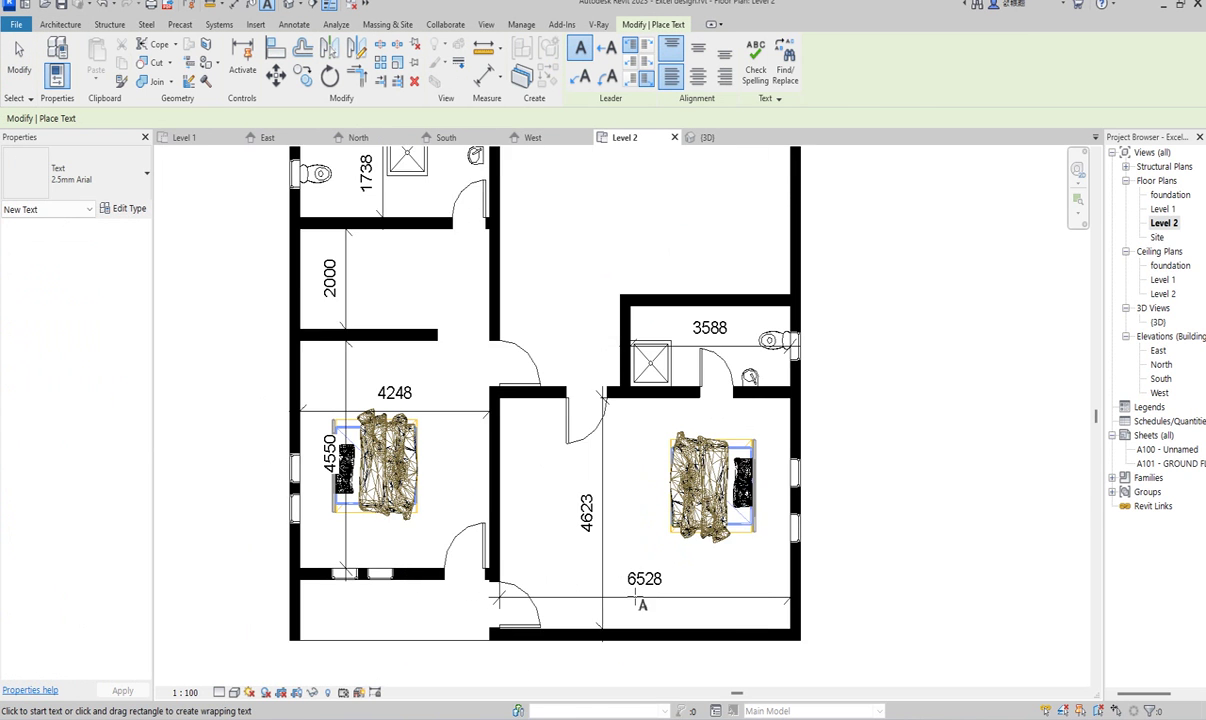
click(606, 504)
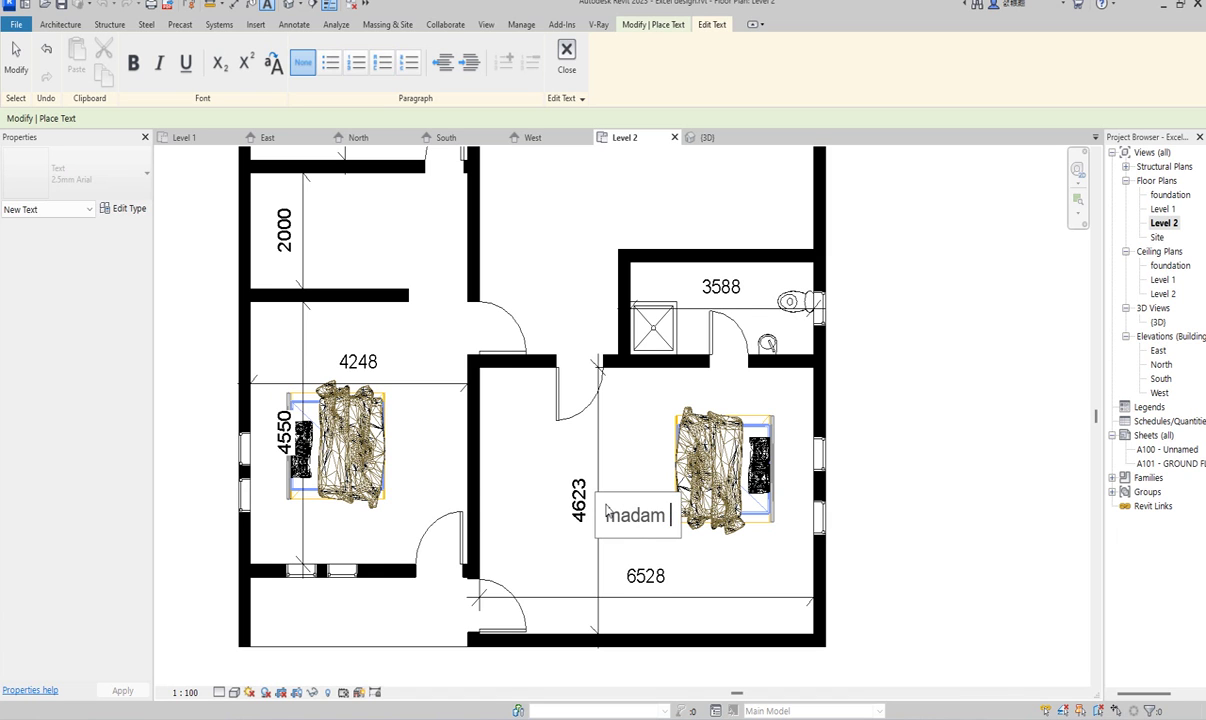
text(madam room)
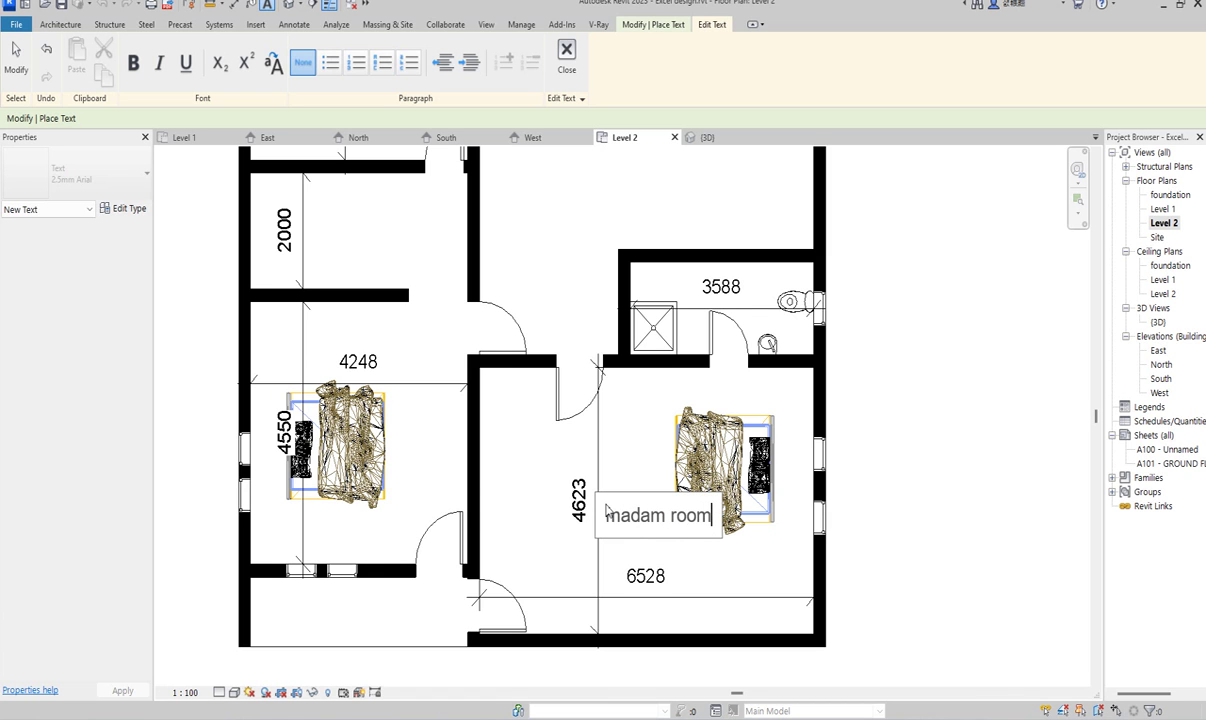
click(610, 452)
Add a 'master room' text label in the lower-left bedroom.
scroll(351, 445, up, 3)
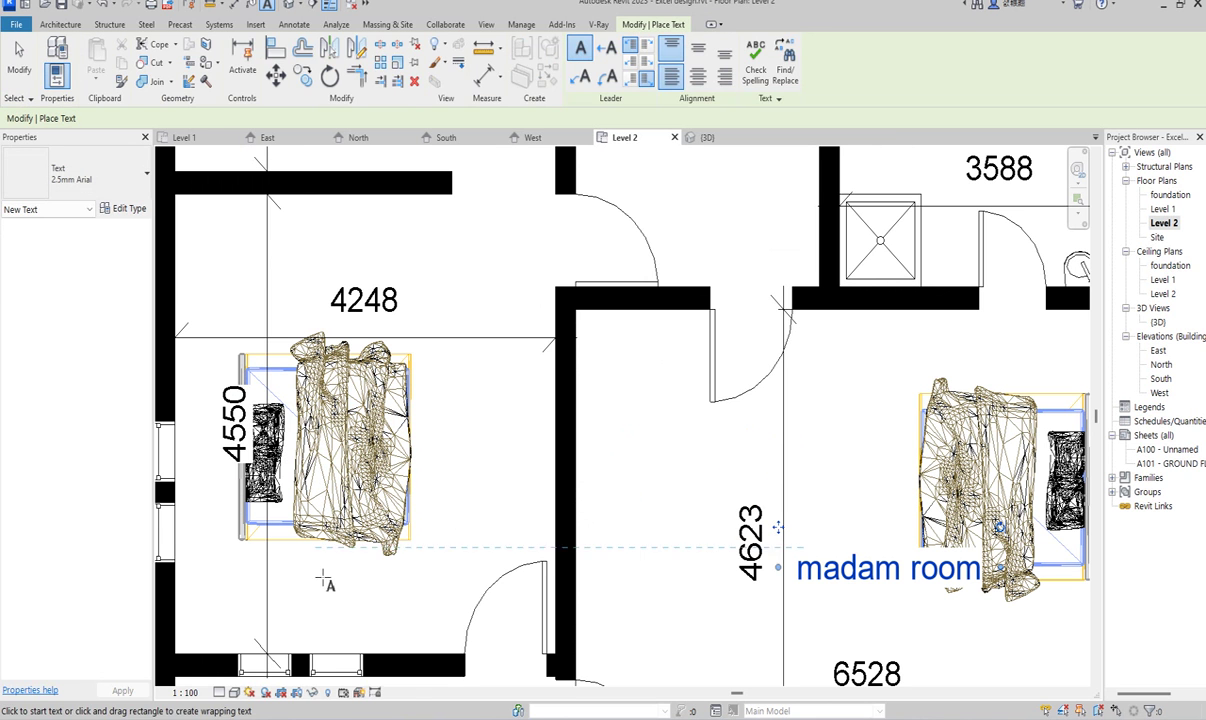
click(301, 572)
text(ma)
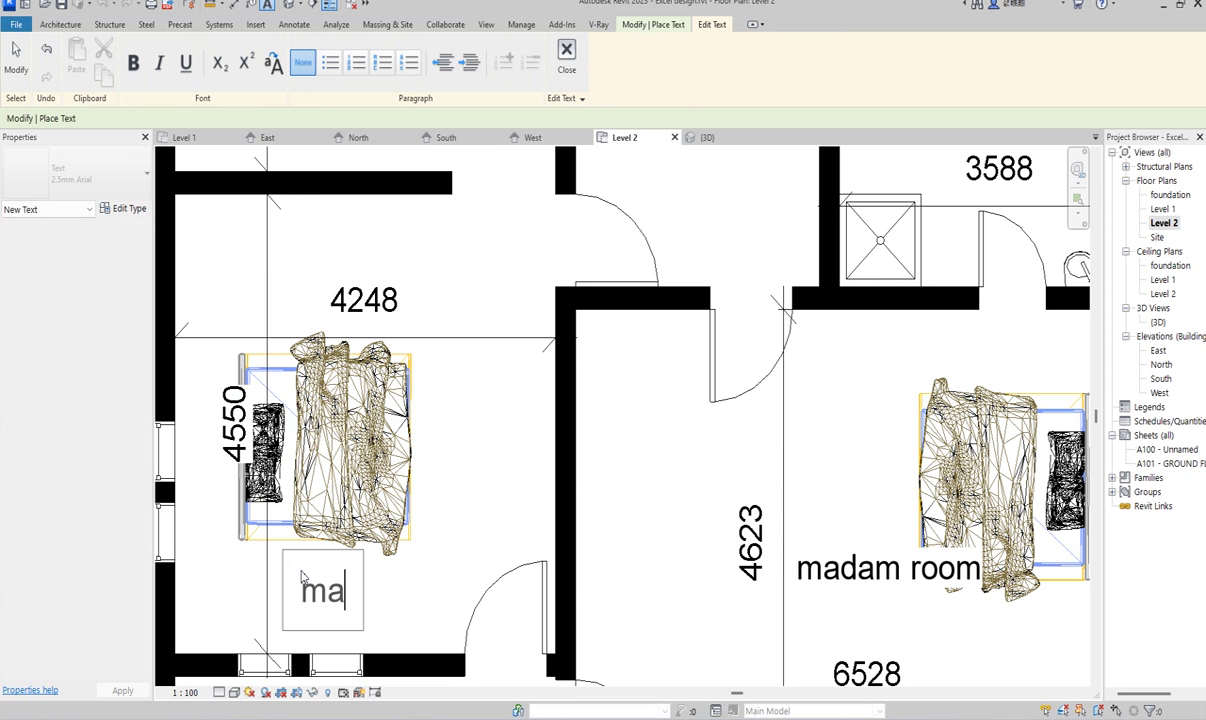
text(ster )
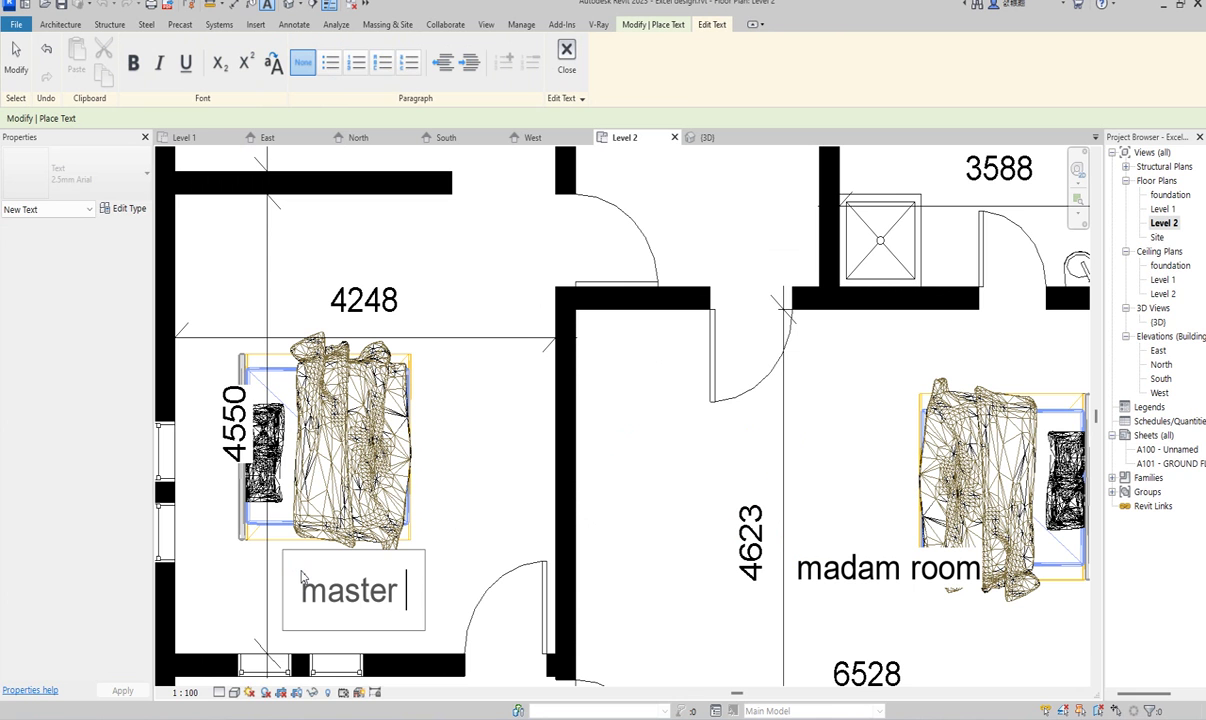
text(room)
click(450, 475)
scroll(473, 527, down, 5)
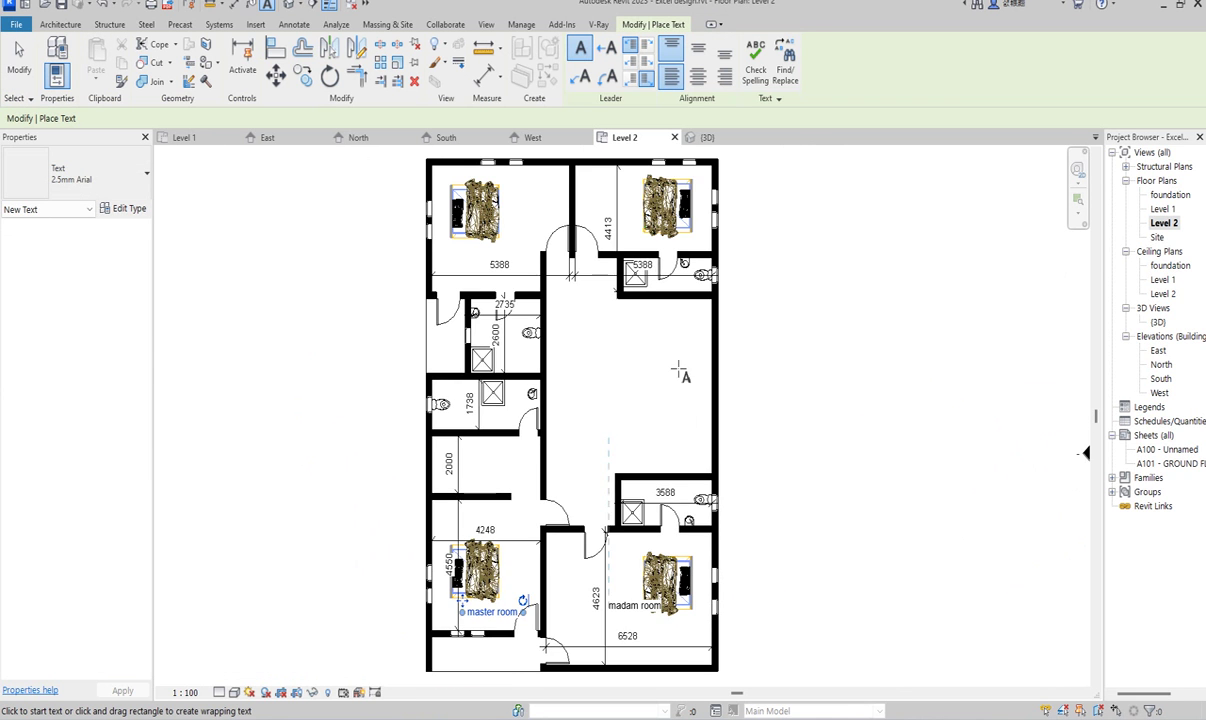
scroll(603, 164, up, 3)
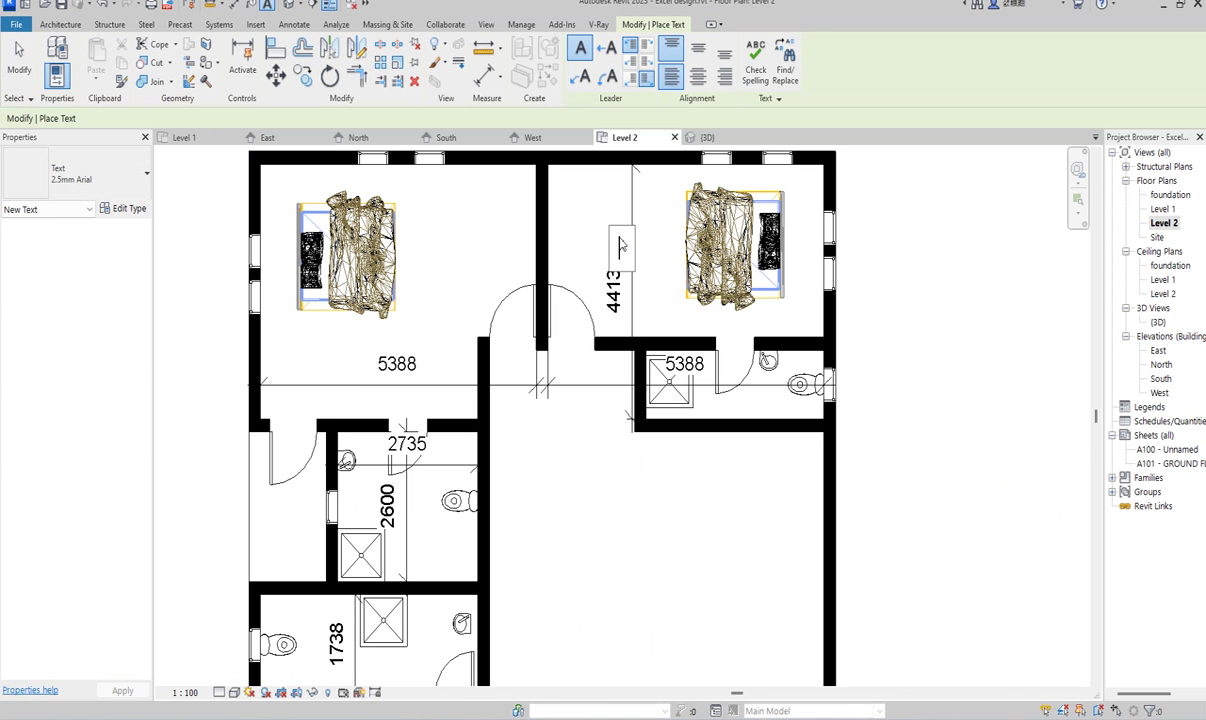
Label the upper bedrooms 'room 3' and 'children room' and the hallway 'circulation'.
click(619, 240)
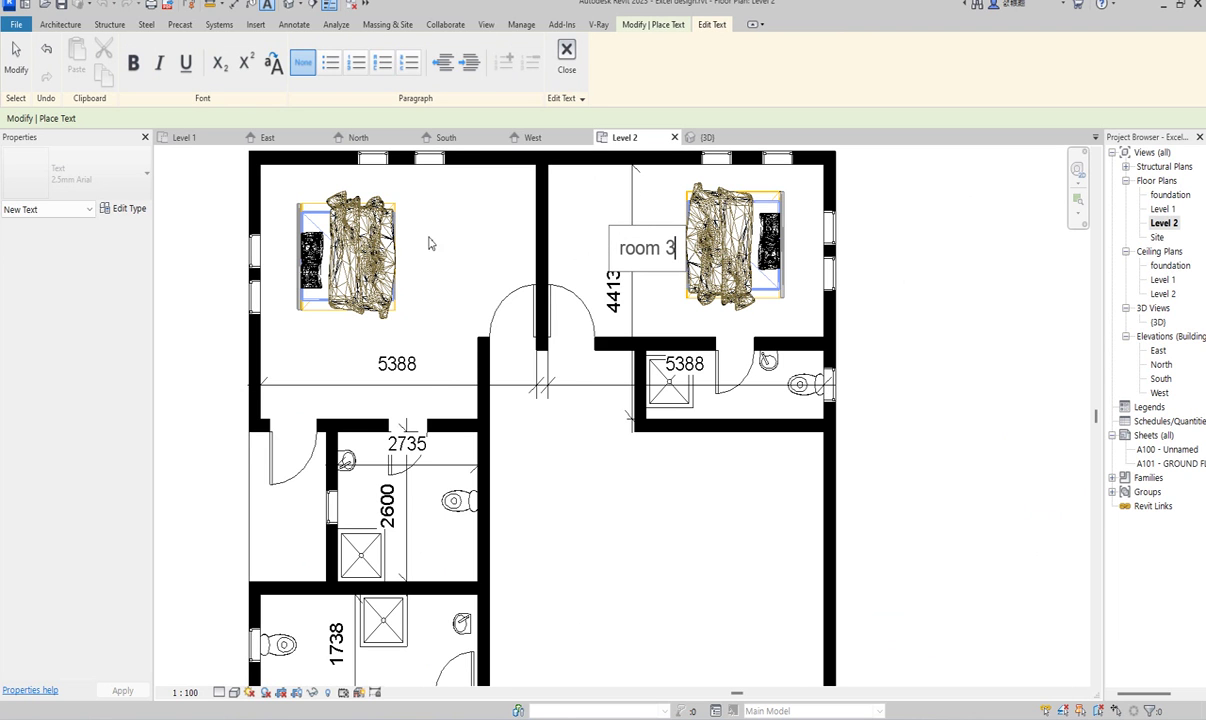
click(404, 256)
click(406, 265)
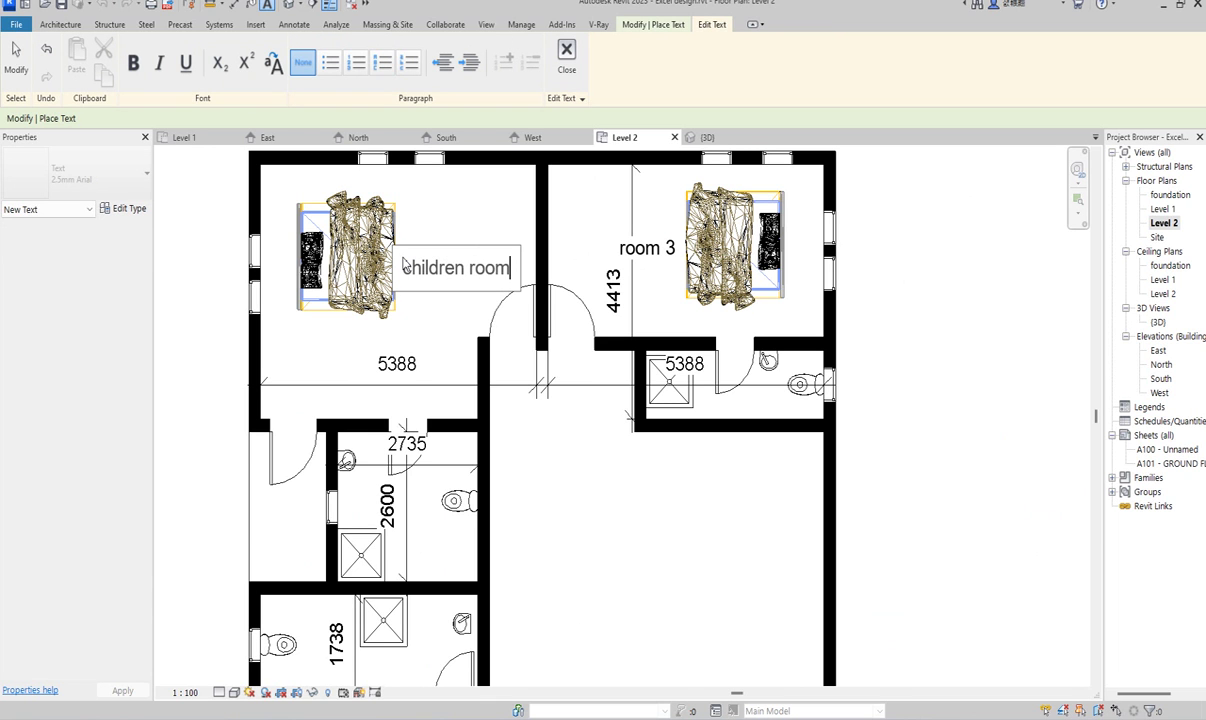
click(612, 474)
scroll(608, 455, down, 3)
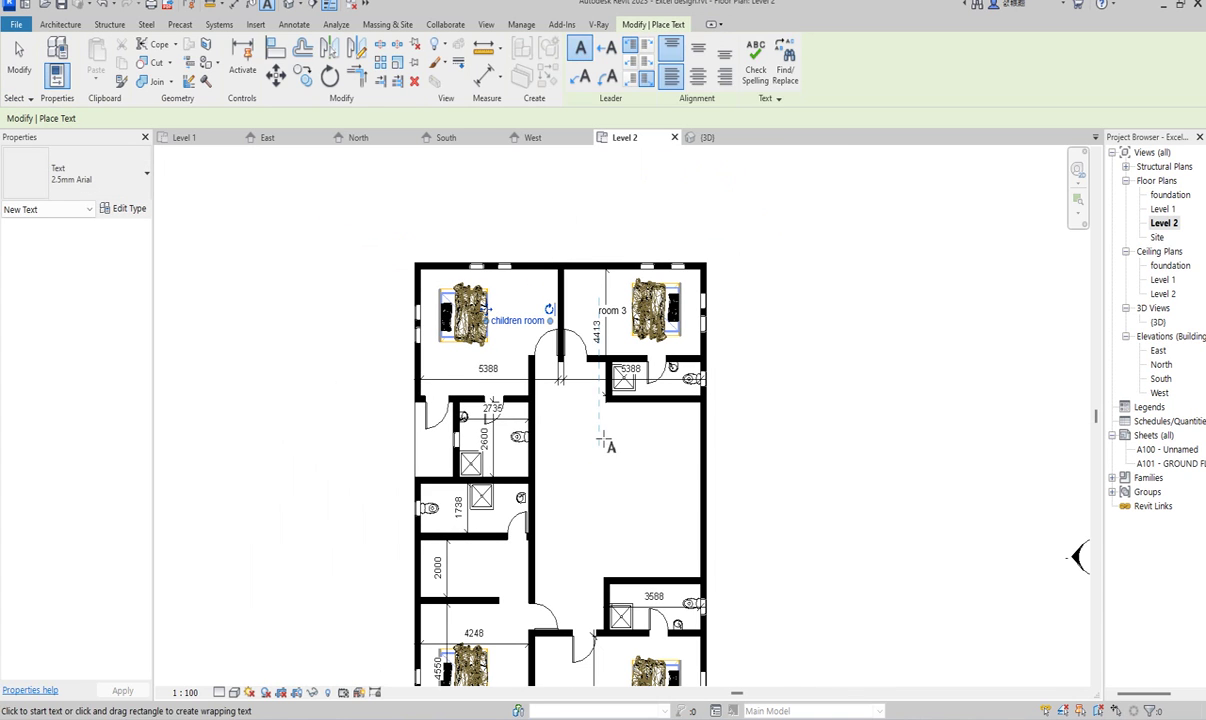
click(603, 430)
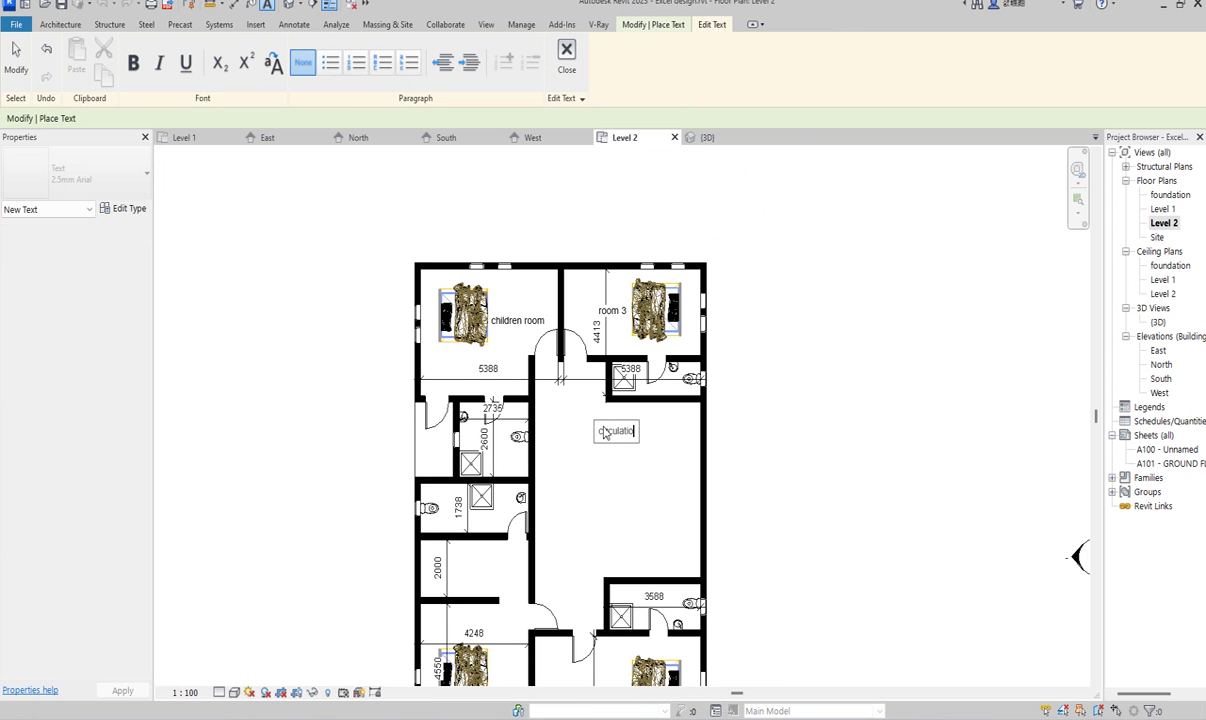
click(649, 453)
Draw a text box below the master room and begin typing the balcony label.
scroll(649, 453, down, 3)
scroll(630, 396, up, 6)
scroll(632, 399, down, 3)
scroll(694, 478, down, 3)
scroll(655, 520, up, 5)
drag(601, 562, 636, 622)
text(balconhy)
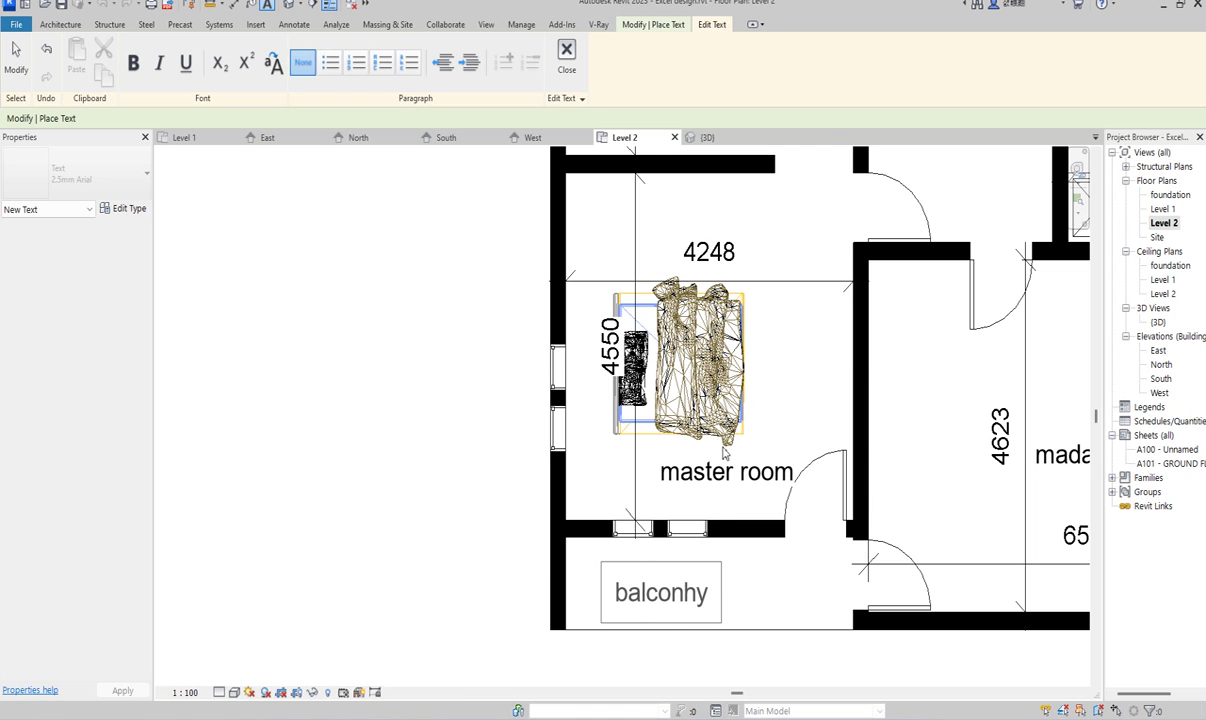
Commit the balcony label and switch to the Level 1 floor plan.
click(667, 412)
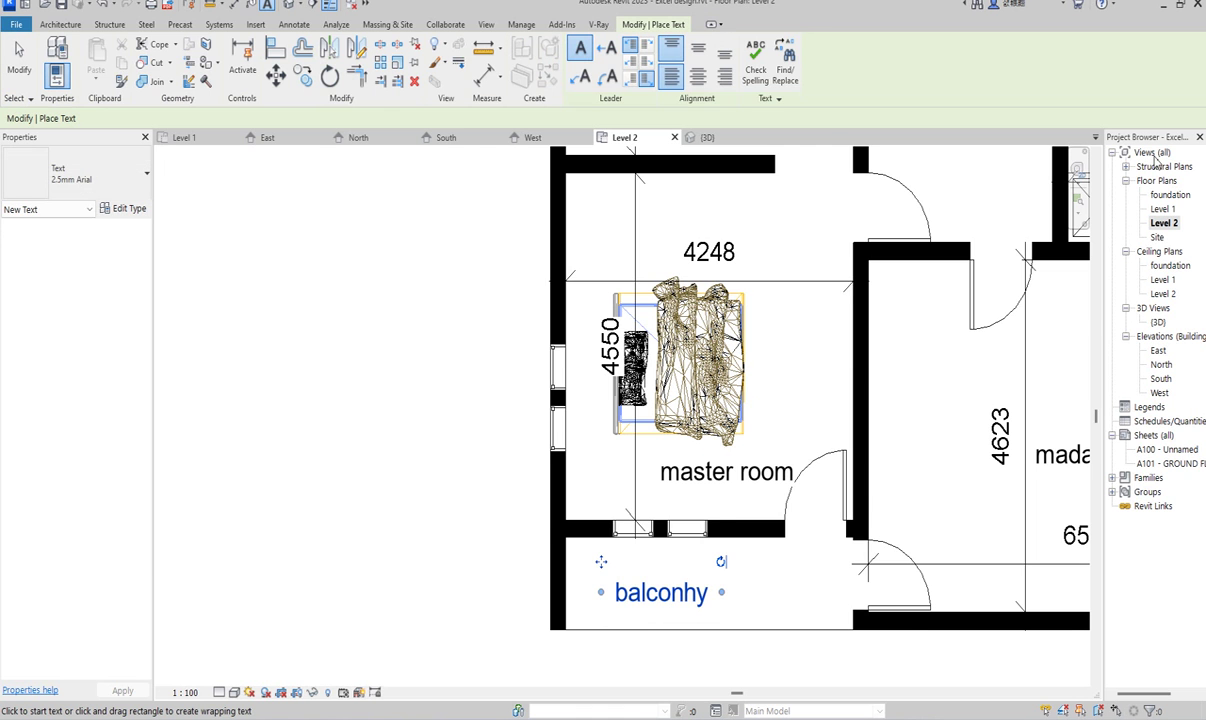
double_click(1163, 209)
scroll(620, 340, down, 5)
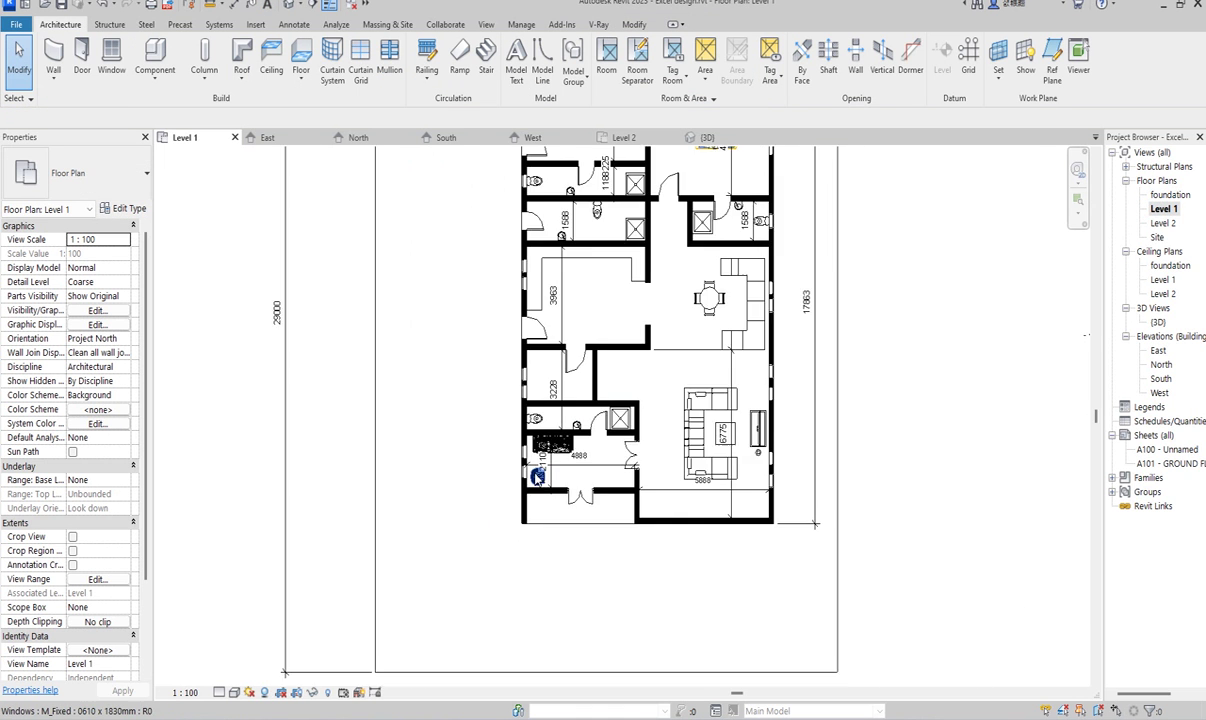
Add a 'family lounge' text label beside the Level 1 lounge sofas.
click(267, 5)
scroll(683, 585, up, 3)
scroll(683, 585, down, 3)
scroll(683, 588, up, 5)
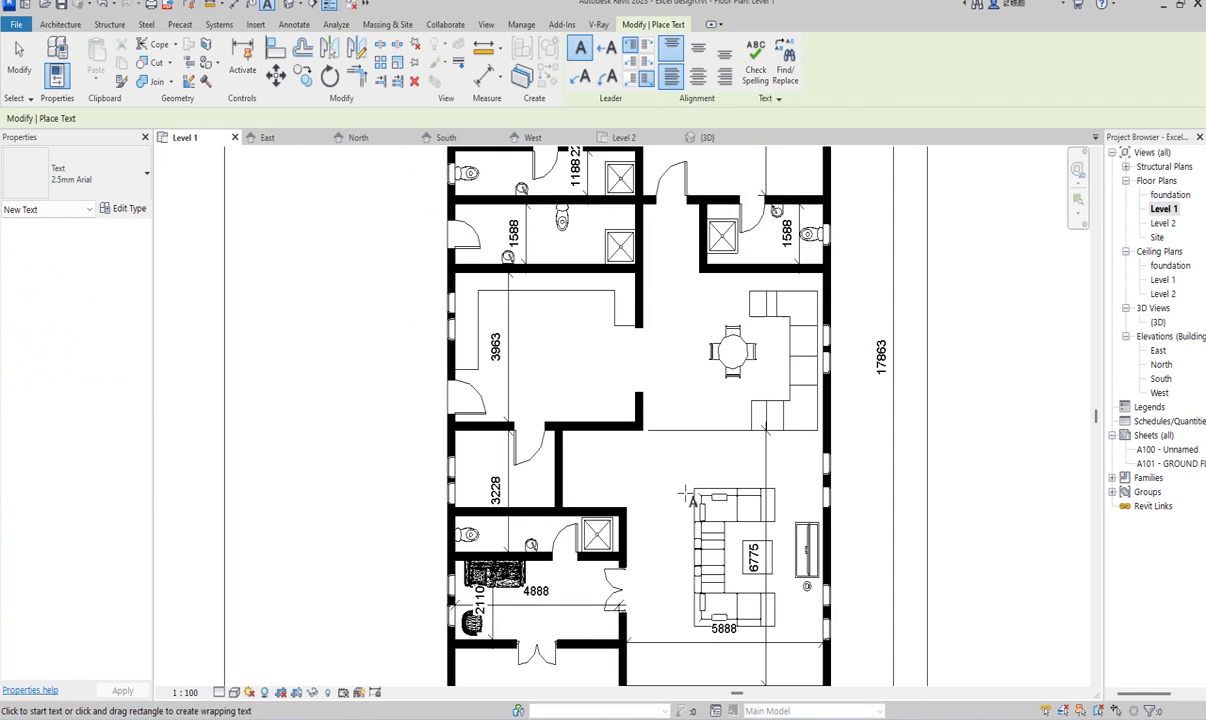
click(656, 553)
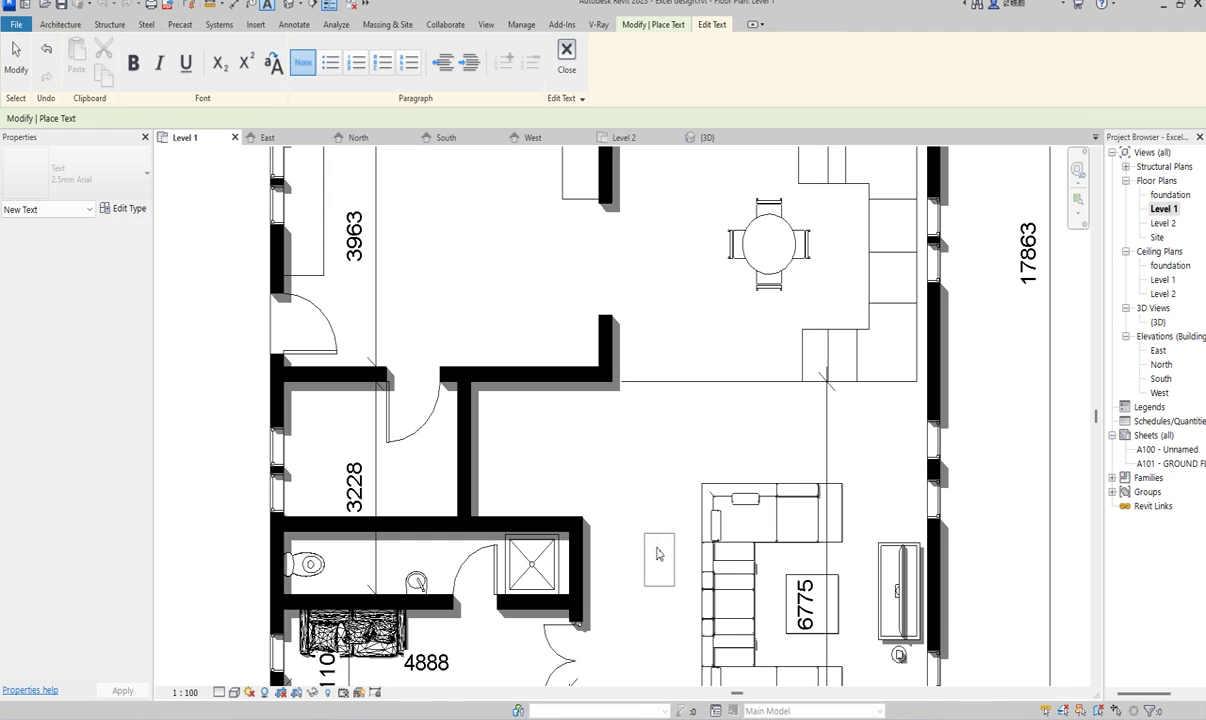
text(family loung)
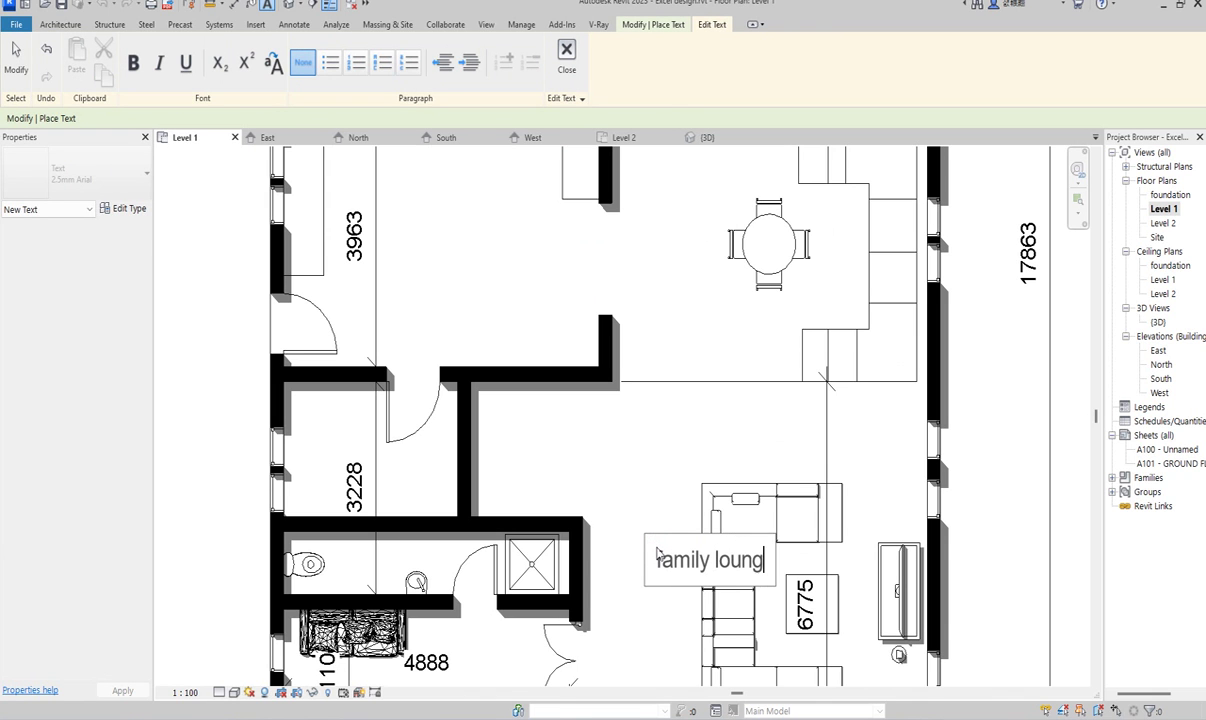
click(630, 479)
scroll(630, 479, down, 2)
scroll(461, 553, up, 3)
Label the small entry room 'anti room' and the kitchen area 'kitchen'.
click(461, 553)
text(anti r)
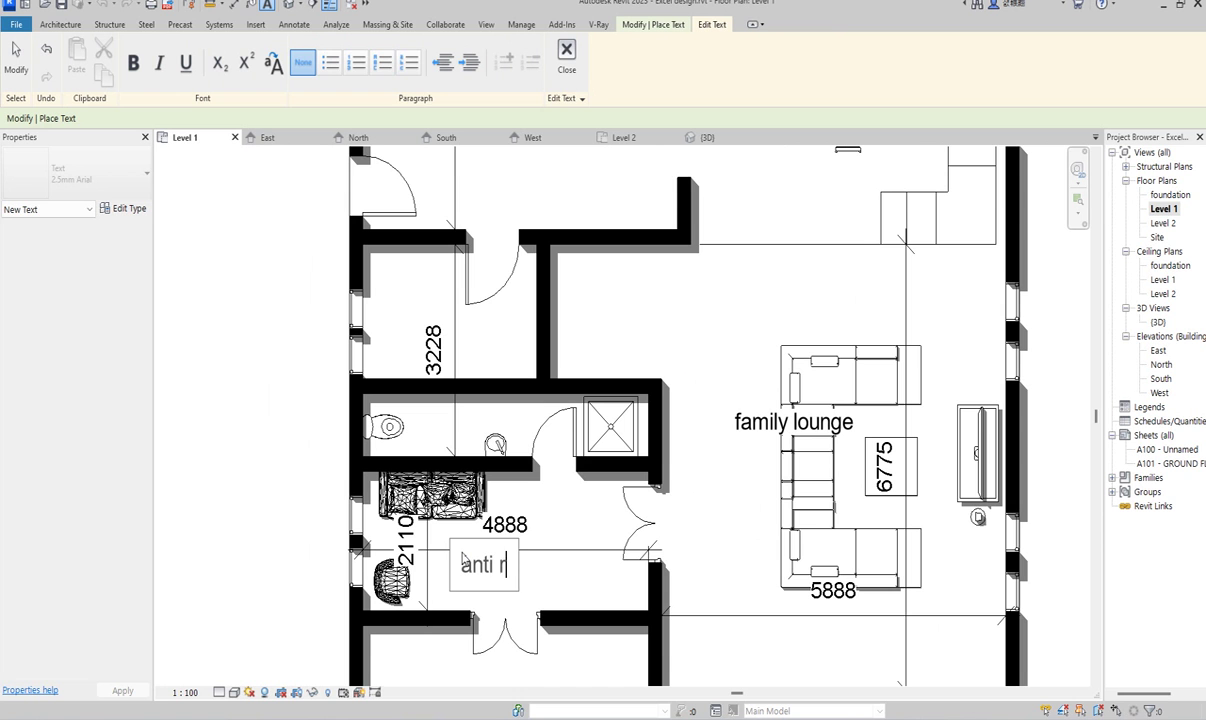
click(566, 519)
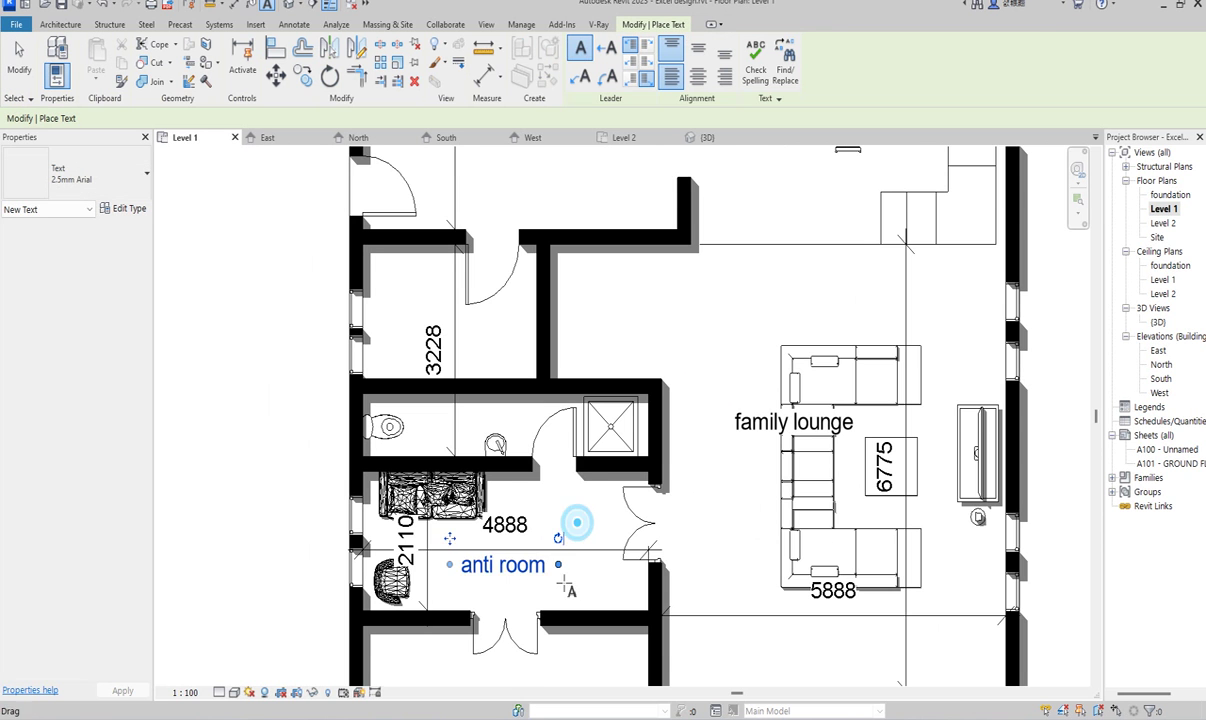
scroll(566, 519, down, 3)
scroll(530, 400, up, 4)
click(530, 400)
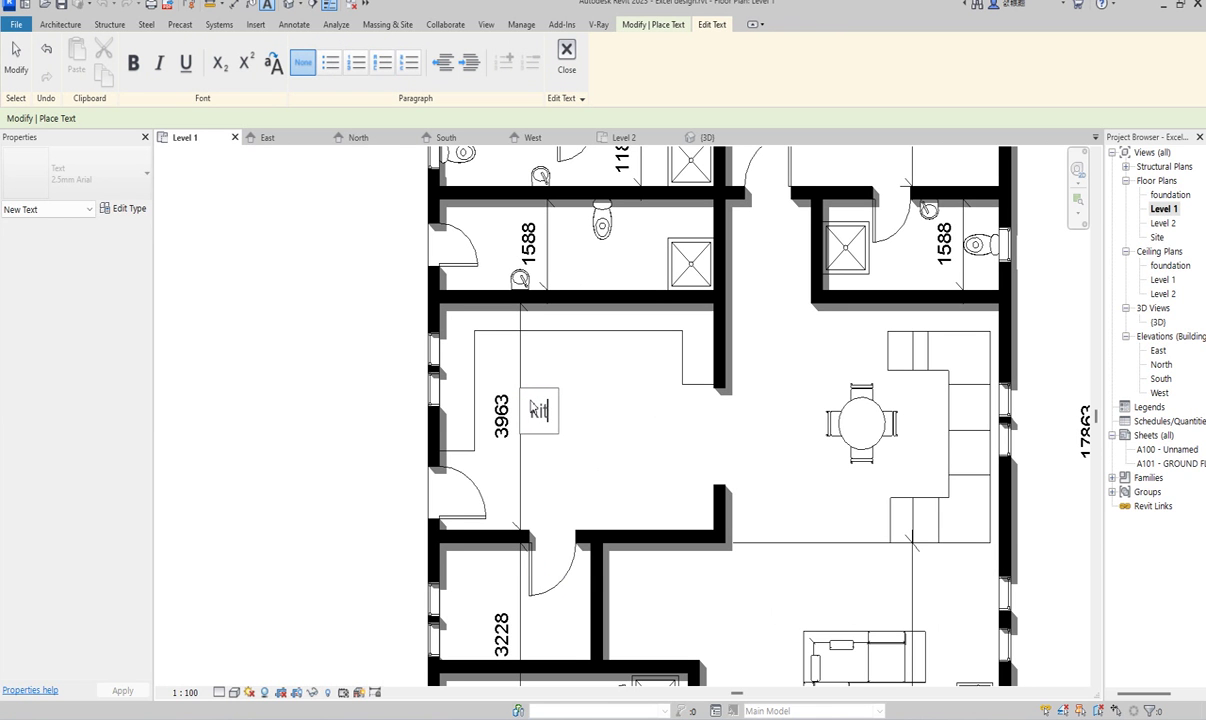
click(567, 507)
scroll(567, 507, down, 3)
scroll(705, 402, up, 5)
scroll(705, 402, down, 4)
scroll(627, 327, up, 3)
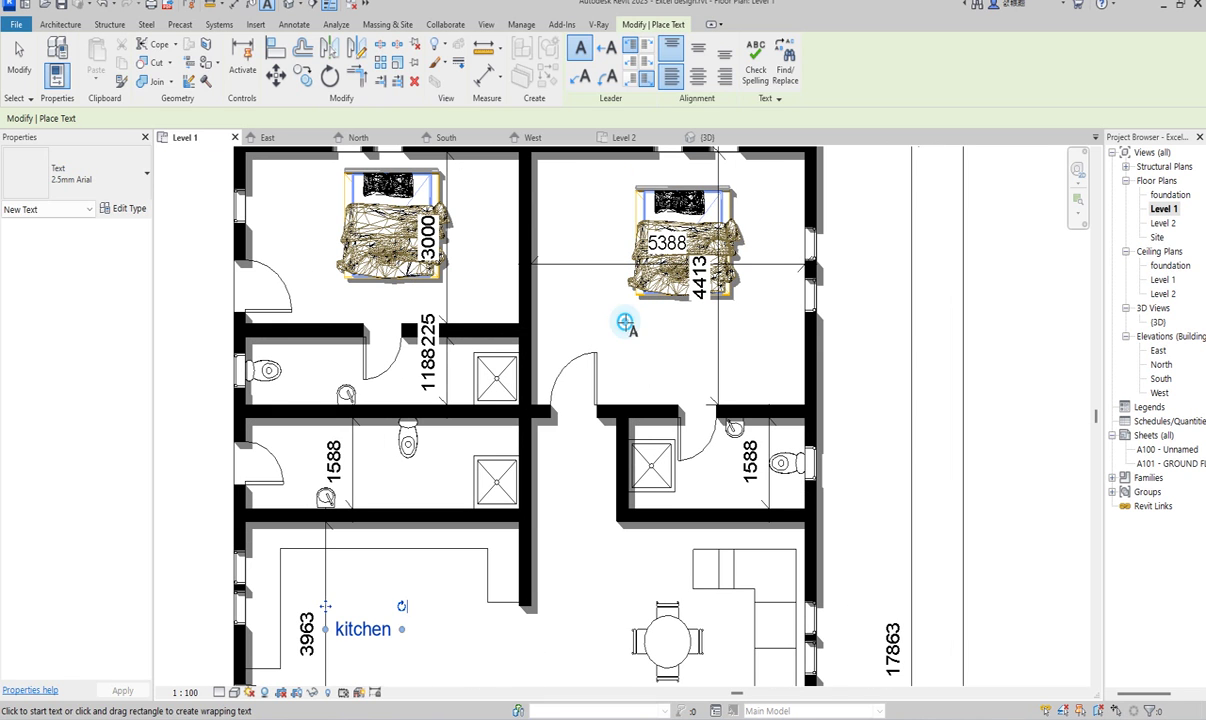
Label the upper-right bedroom 'visit room' and the upper-left bedroom 'worker room'.
click(627, 327)
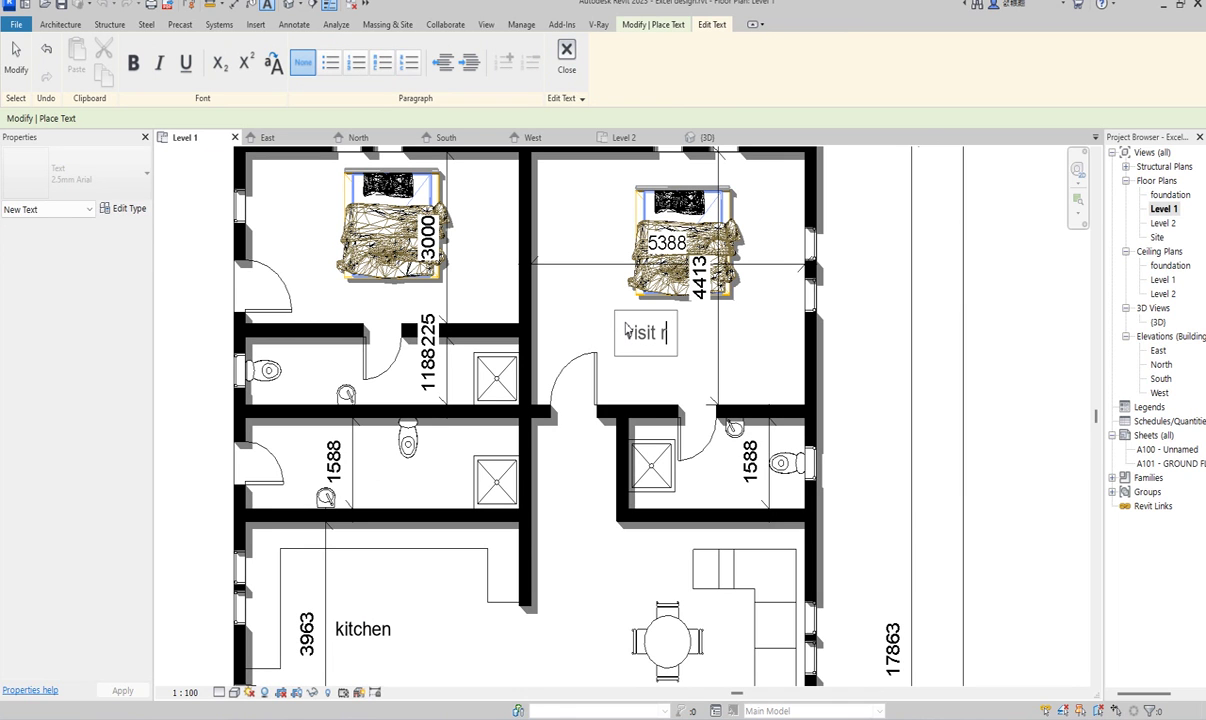
click(584, 256)
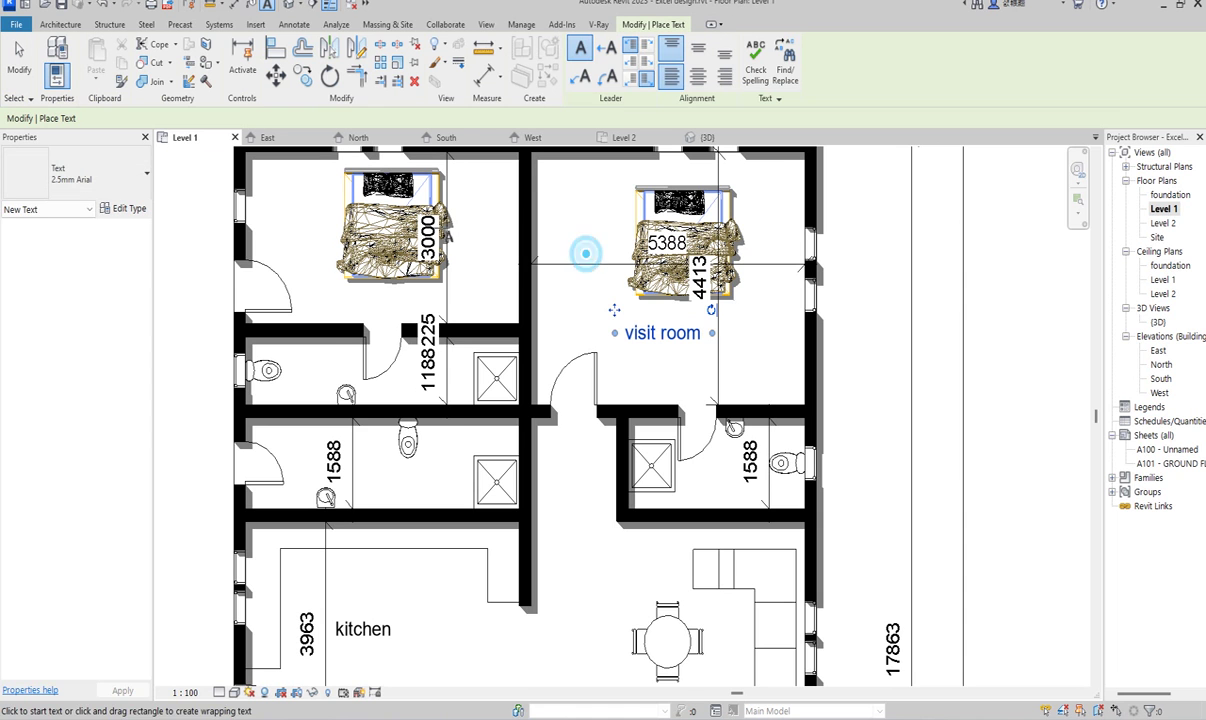
click(310, 243)
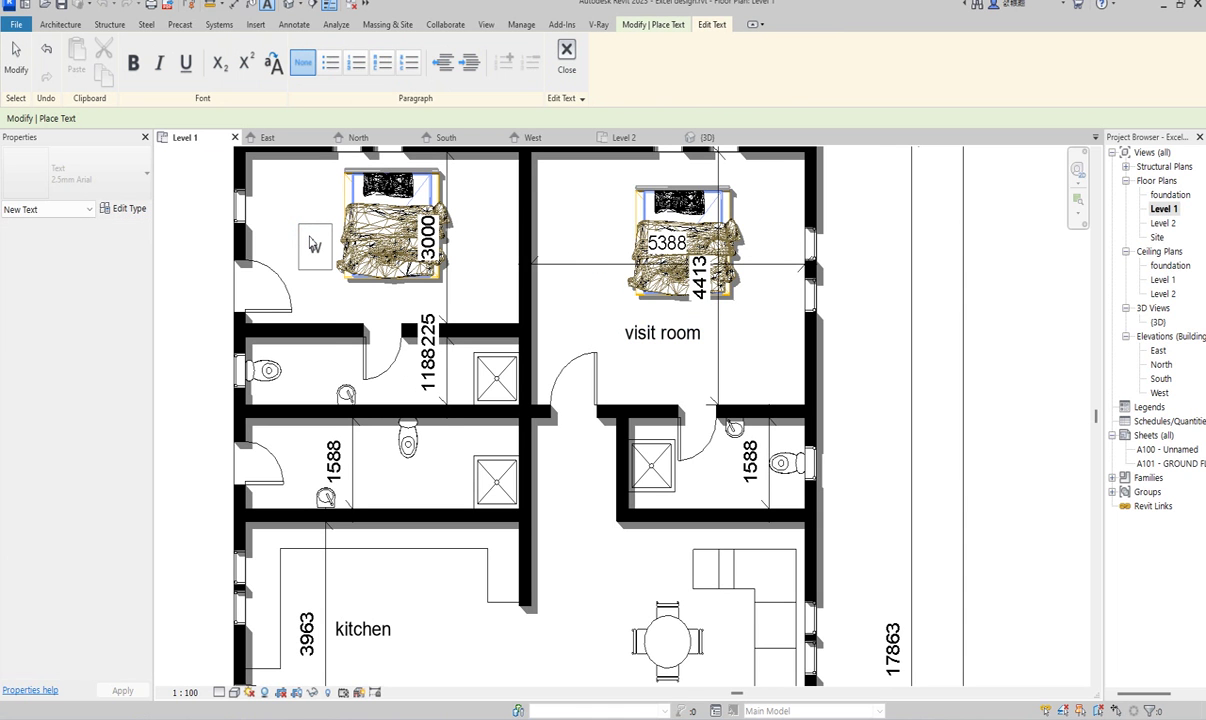
text(worker room)
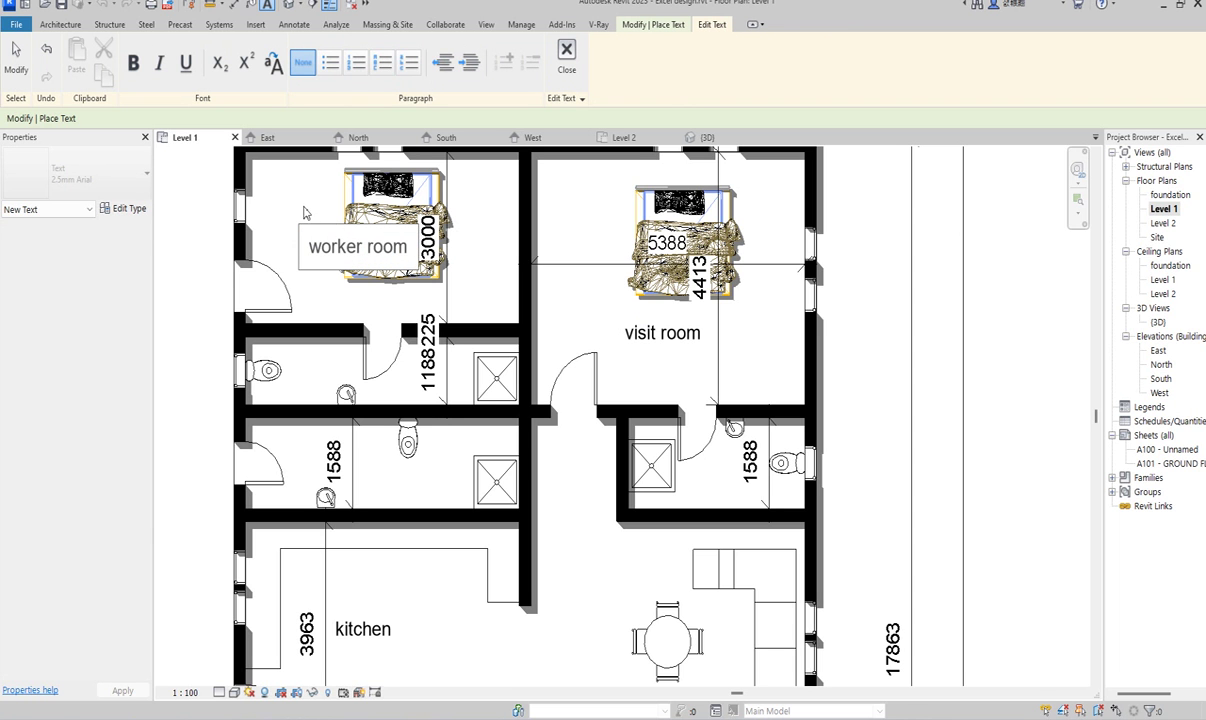
click(318, 218)
scroll(332, 292, down, 4)
scroll(629, 540, up, 3)
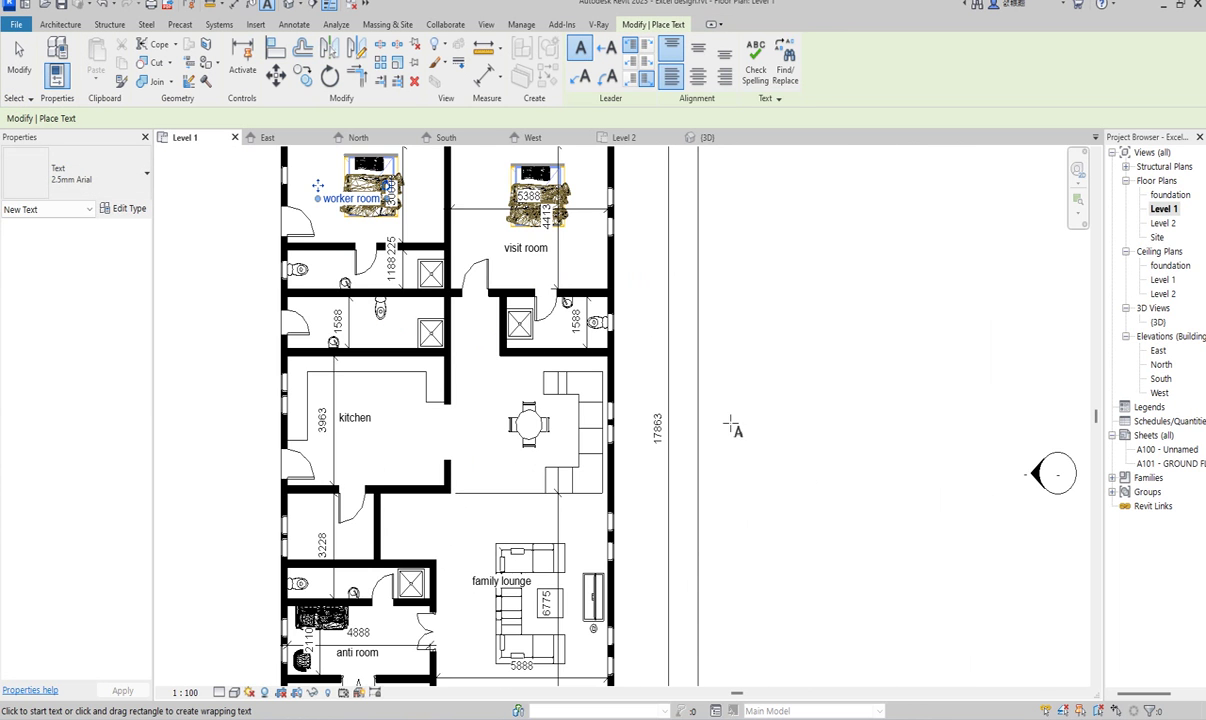
Cancel the Text tool to stop placing labels on Level 1.
right_click(692, 305)
click(728, 323)
scroll(495, 572, up, 2)
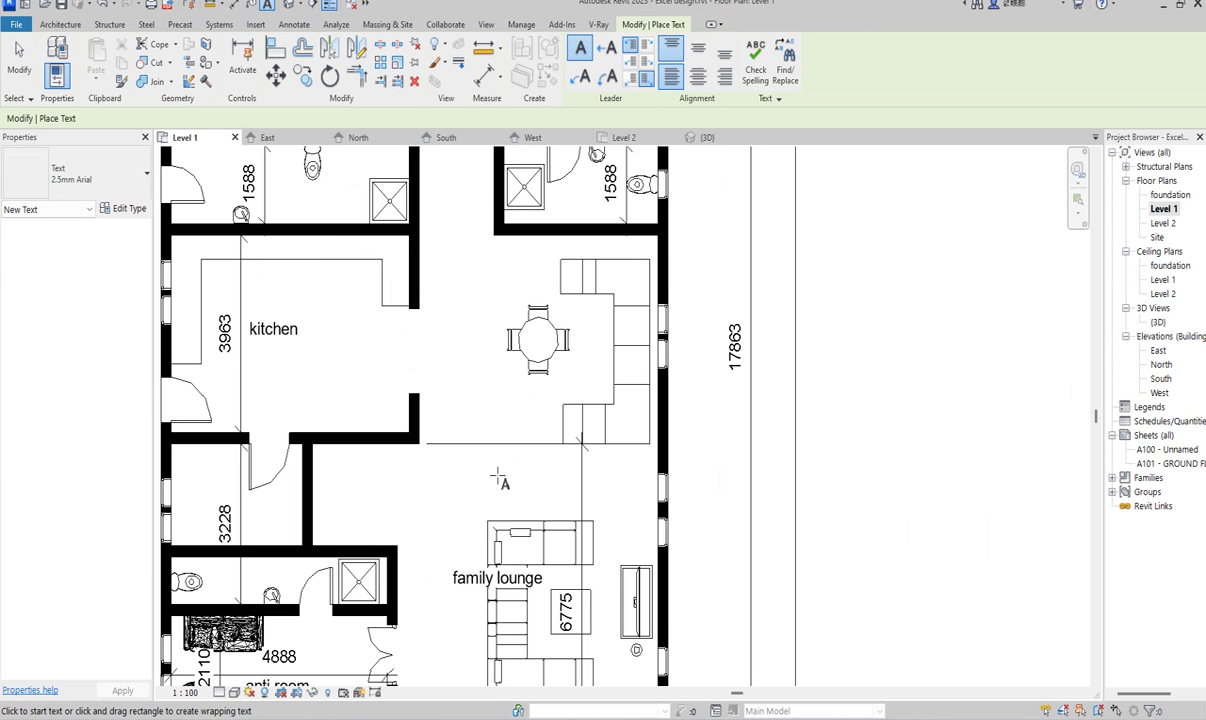
right_click(493, 458)
click(511, 471)
scroll(533, 463, down, 3)
scroll(527, 466, up, 3)
scroll(527, 466, down, 3)
scroll(400, 420, up, 4)
Drag the kitchen's 3963 dimension line to the right.
click(392, 427)
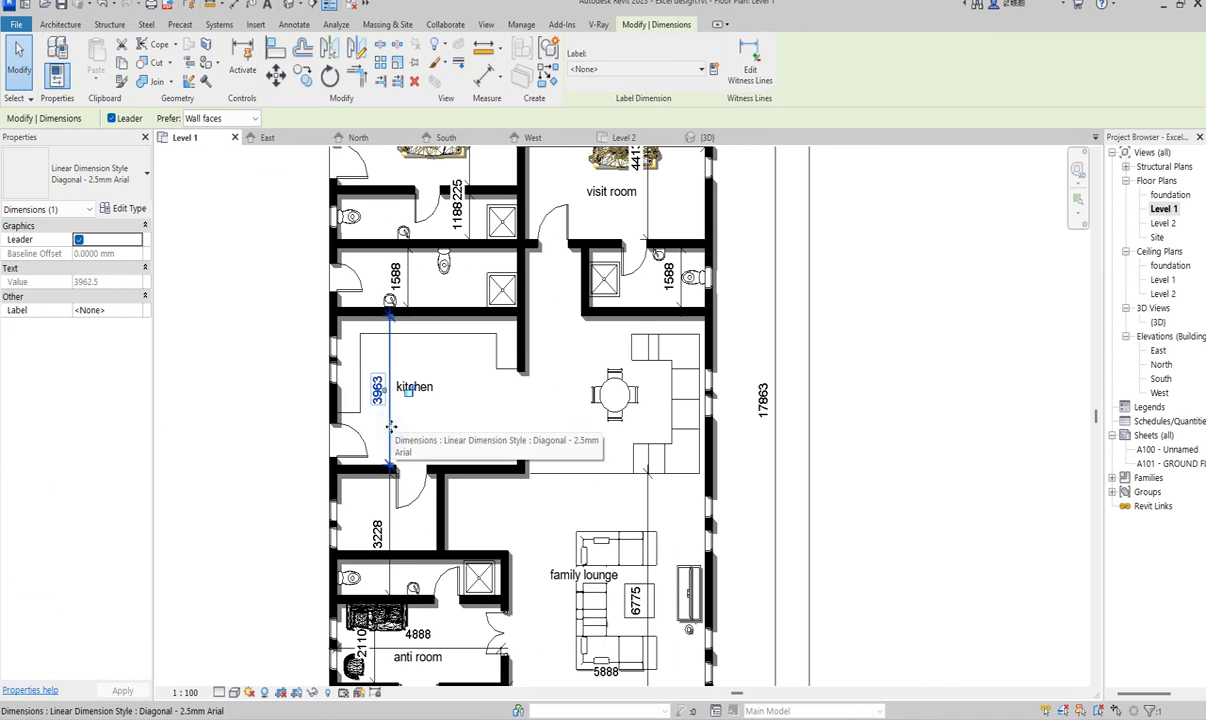
scroll(392, 427, up, 2)
drag(390, 427, 477, 437)
scroll(477, 437, down, 3)
scroll(480, 520, up, 3)
scroll(493, 614, down, 3)
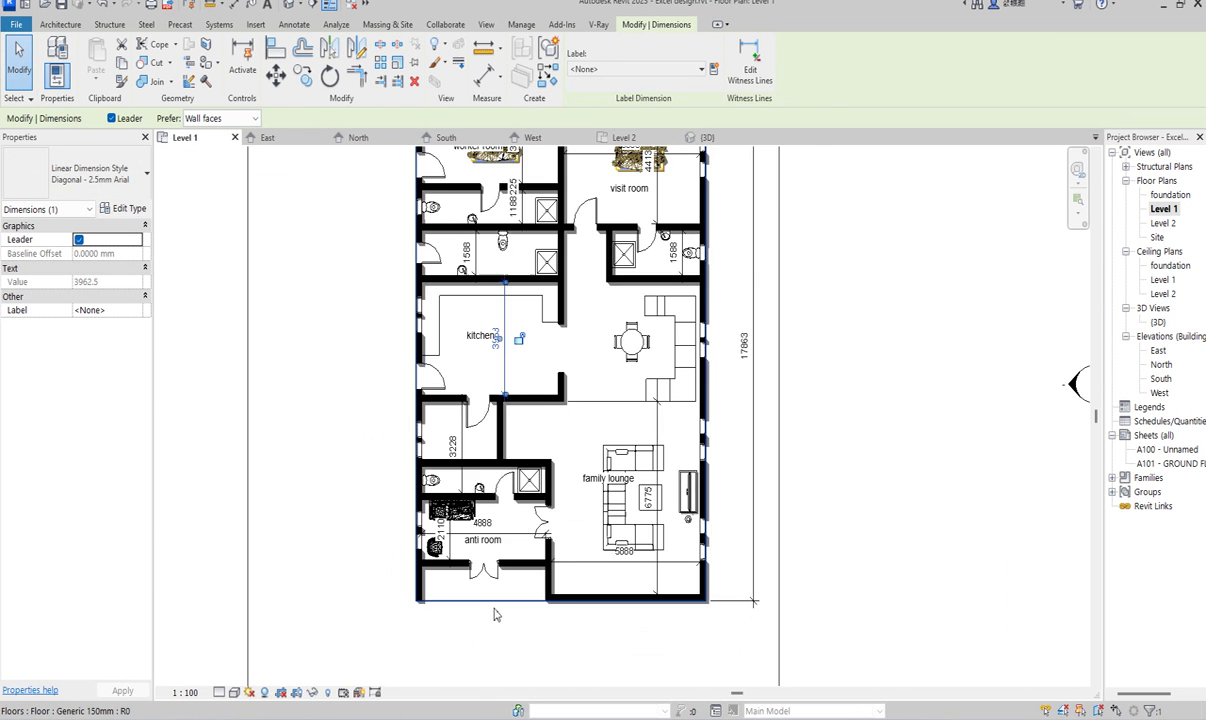
scroll(495, 605, up, 2)
Select the anti room's bottom door and the 5888 family lounge dimension, then deselect.
click(482, 550)
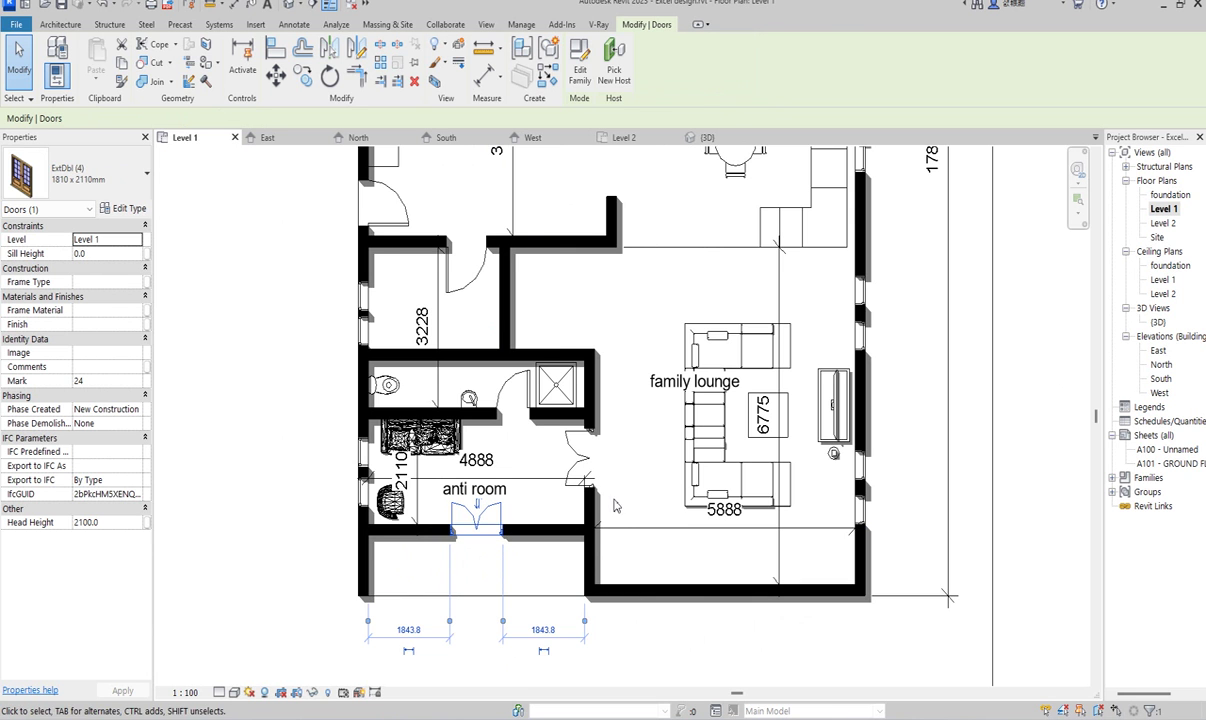
click(660, 525)
scroll(571, 607, down, 3)
click(970, 445)
scroll(600, 260, down, 4)
scroll(560, 300, up, 2)
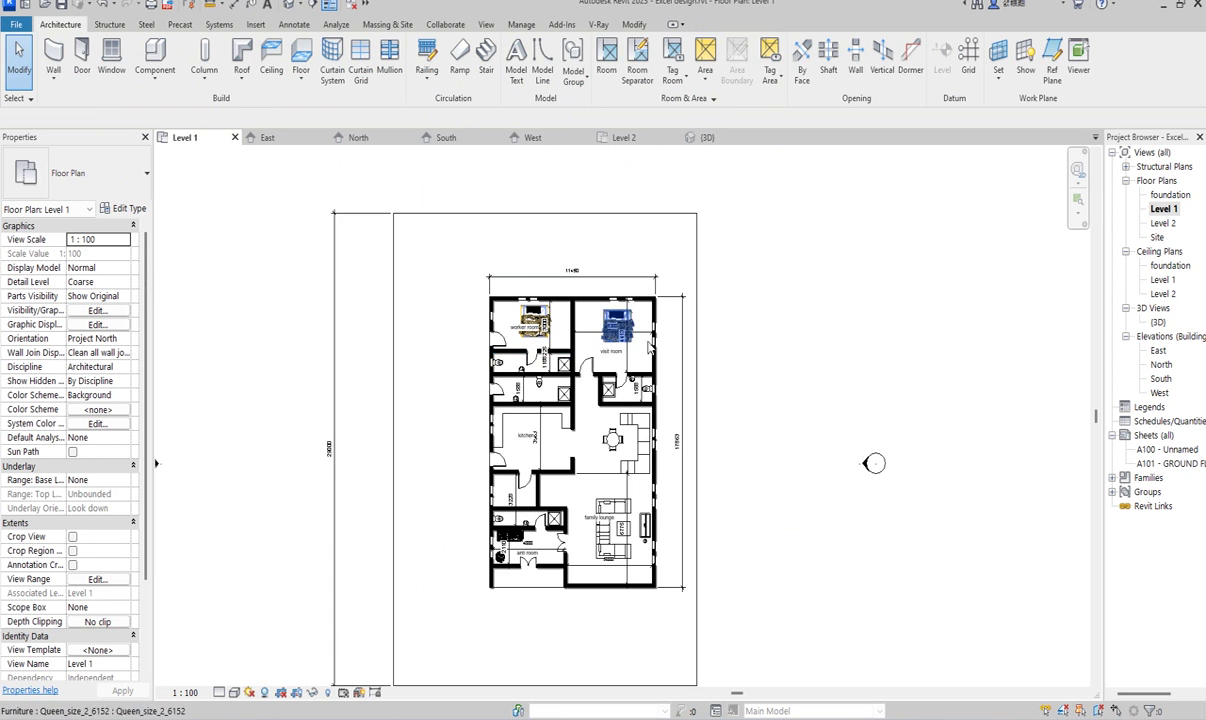
scroll(630, 353, up, 2)
Drag the visit room's 4413 dimension further right and select the kitchen label.
click(622, 335)
drag(622, 335, 695, 372)
scroll(520, 500, down, 2)
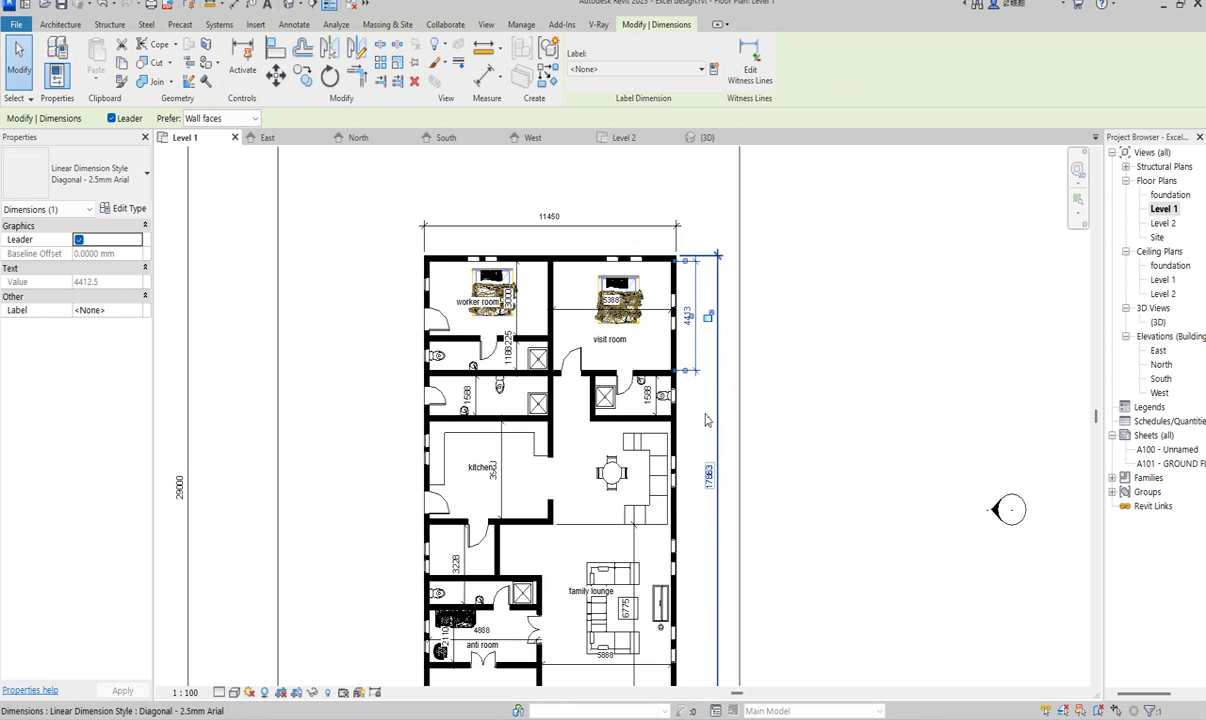
scroll(517, 508, up, 2)
click(528, 485)
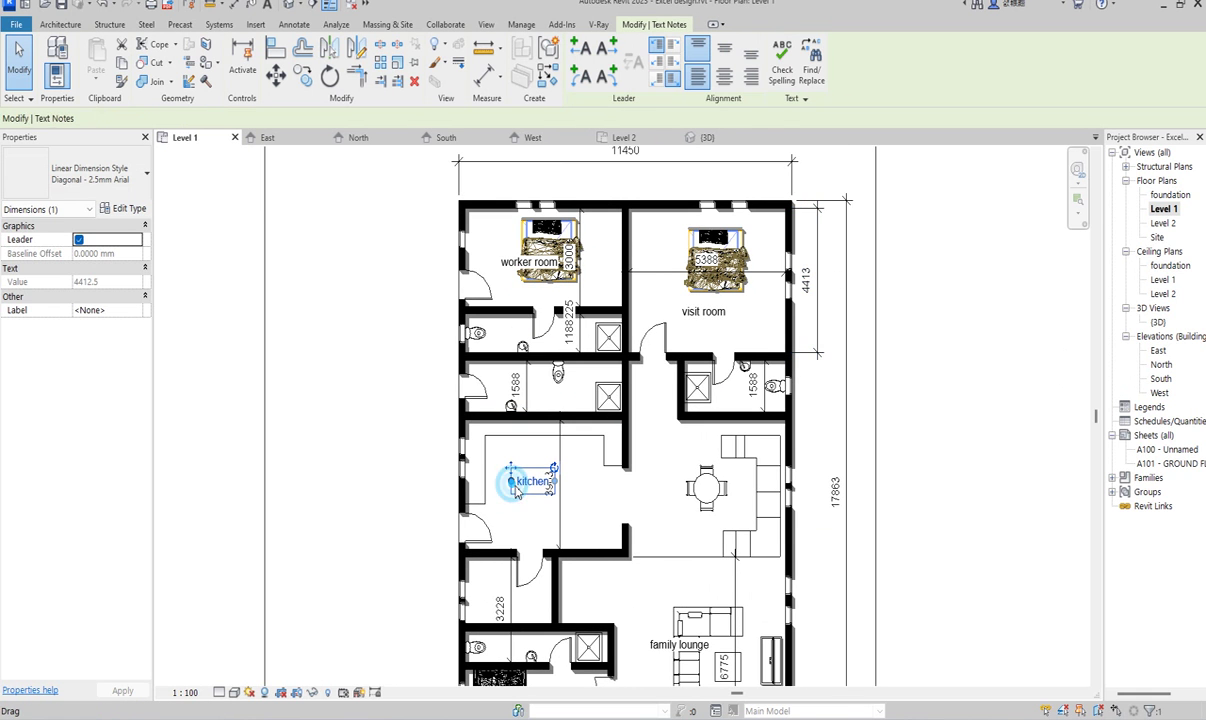
Set the label text type to 2.75 mm size and Technic font.
click(128, 208)
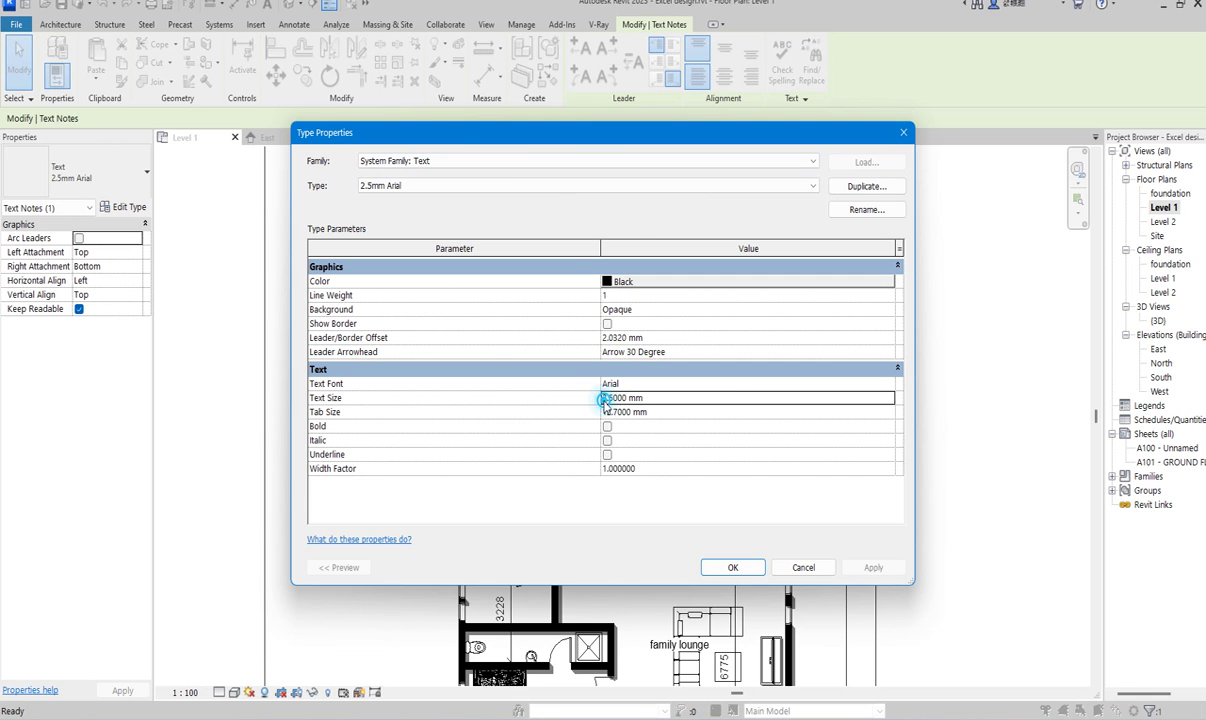
drag(605, 398, 578, 404)
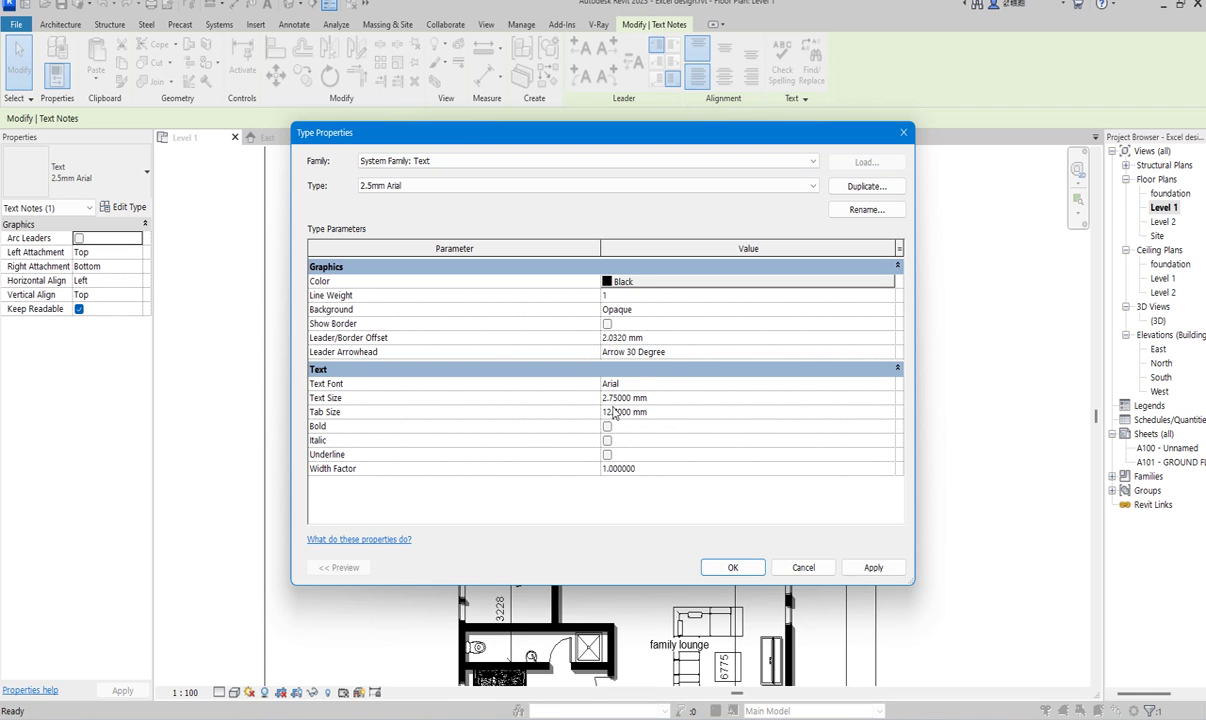
click(882, 384)
click(888, 384)
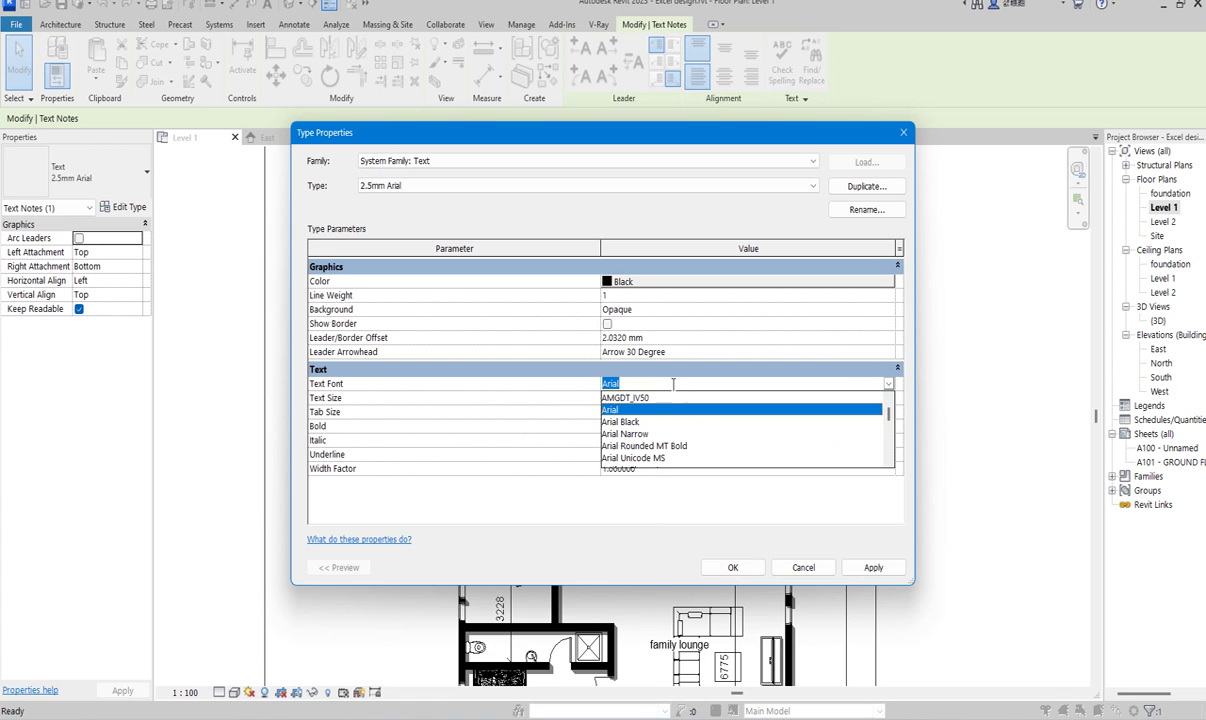
text(Technic)
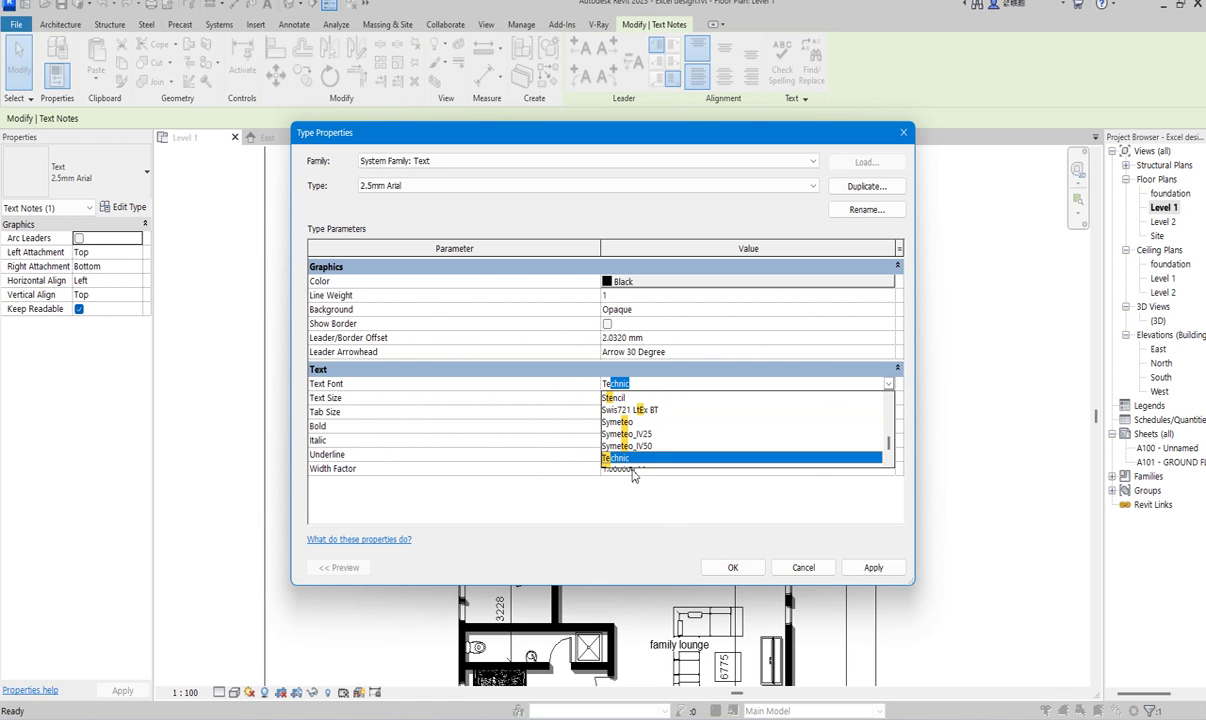
click(623, 459)
click(733, 567)
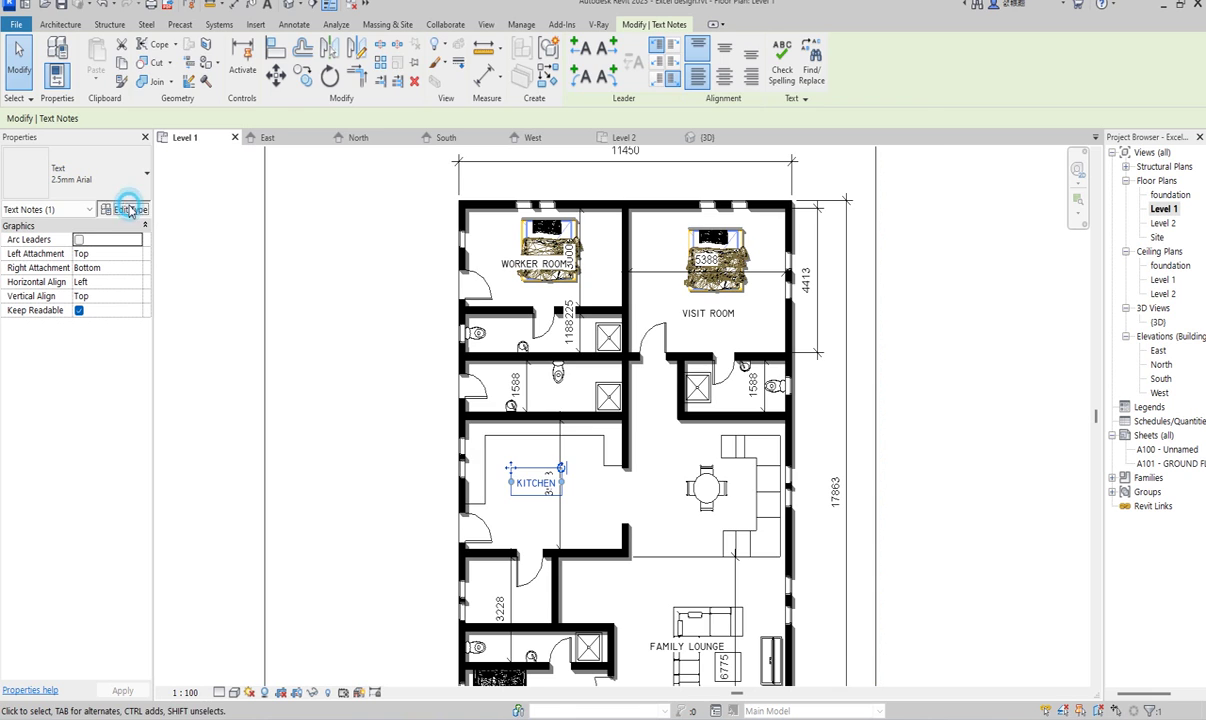
Make the label text type bold and underlined.
click(125, 208)
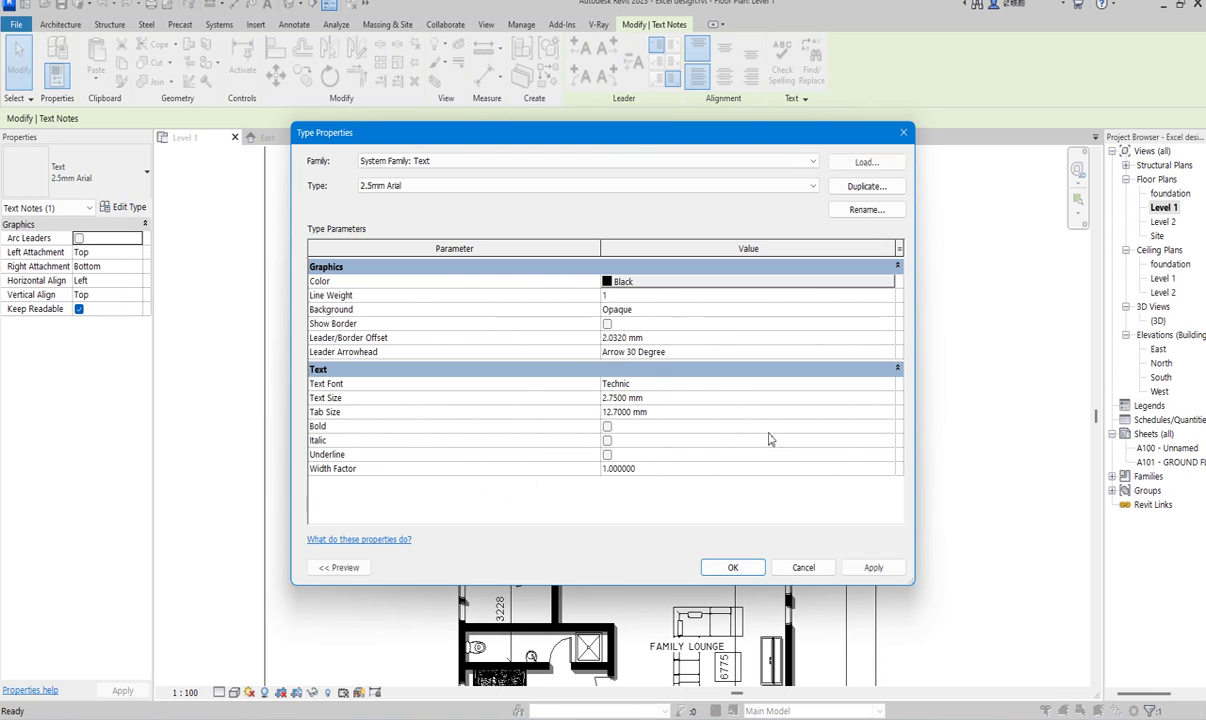
click(606, 456)
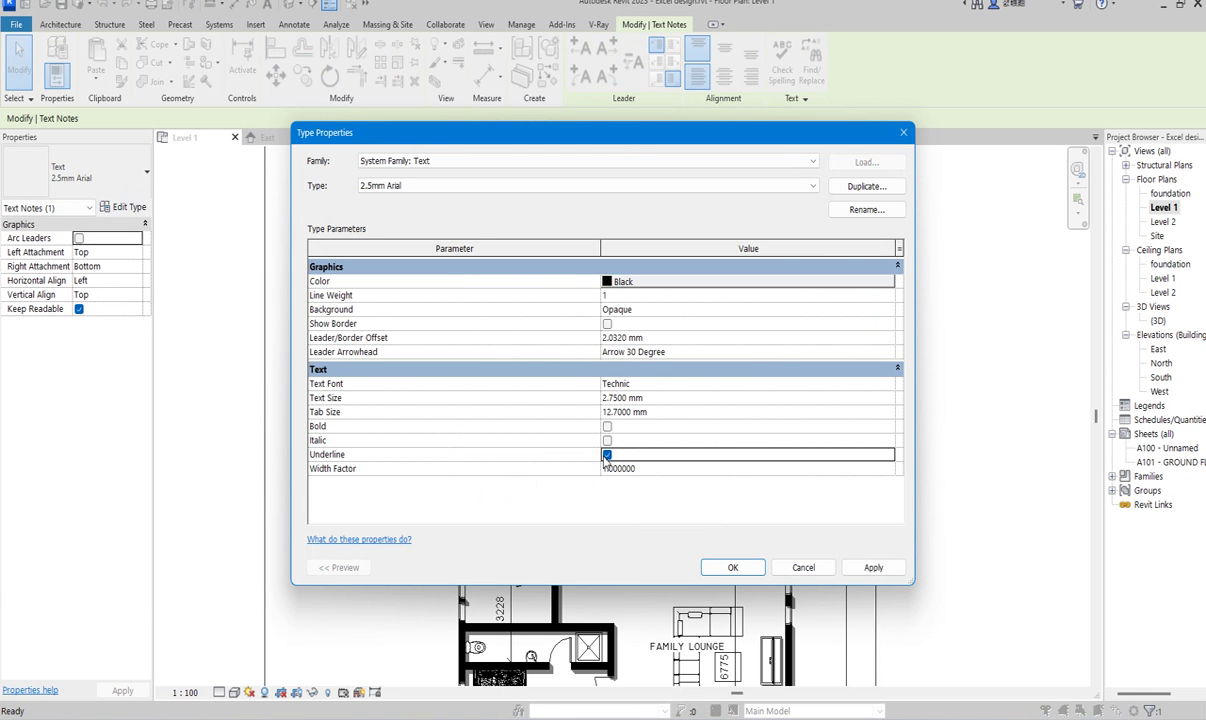
click(606, 426)
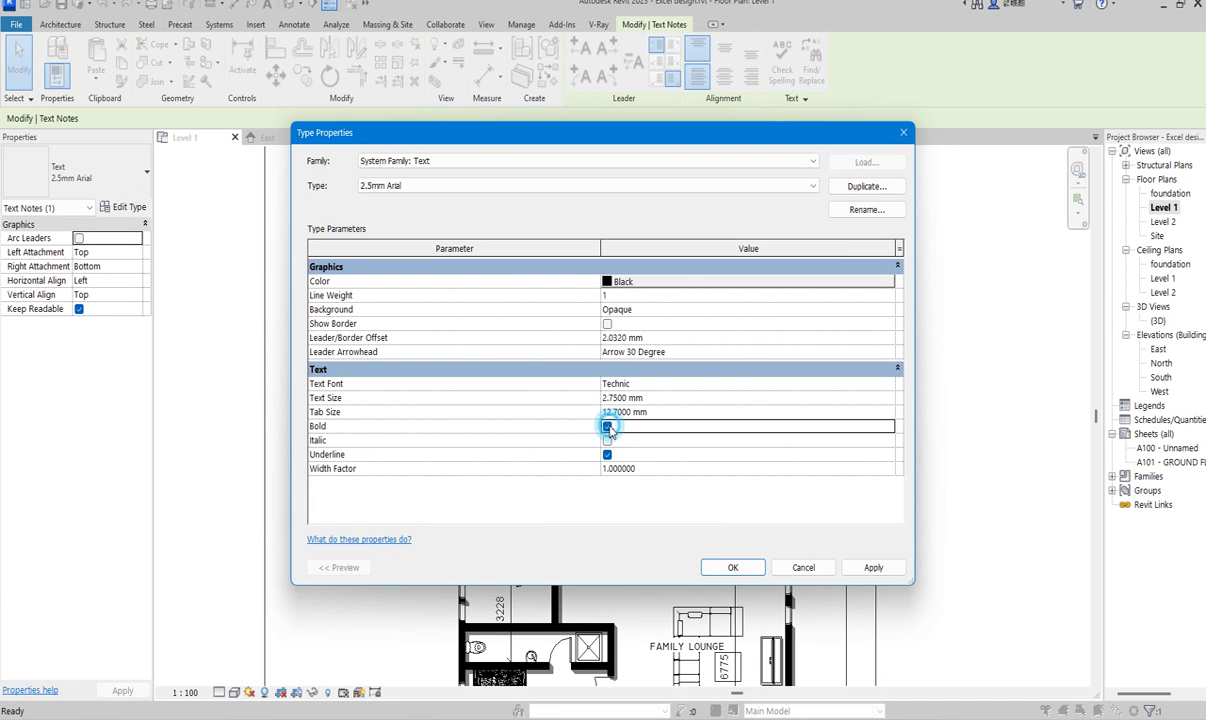
click(733, 567)
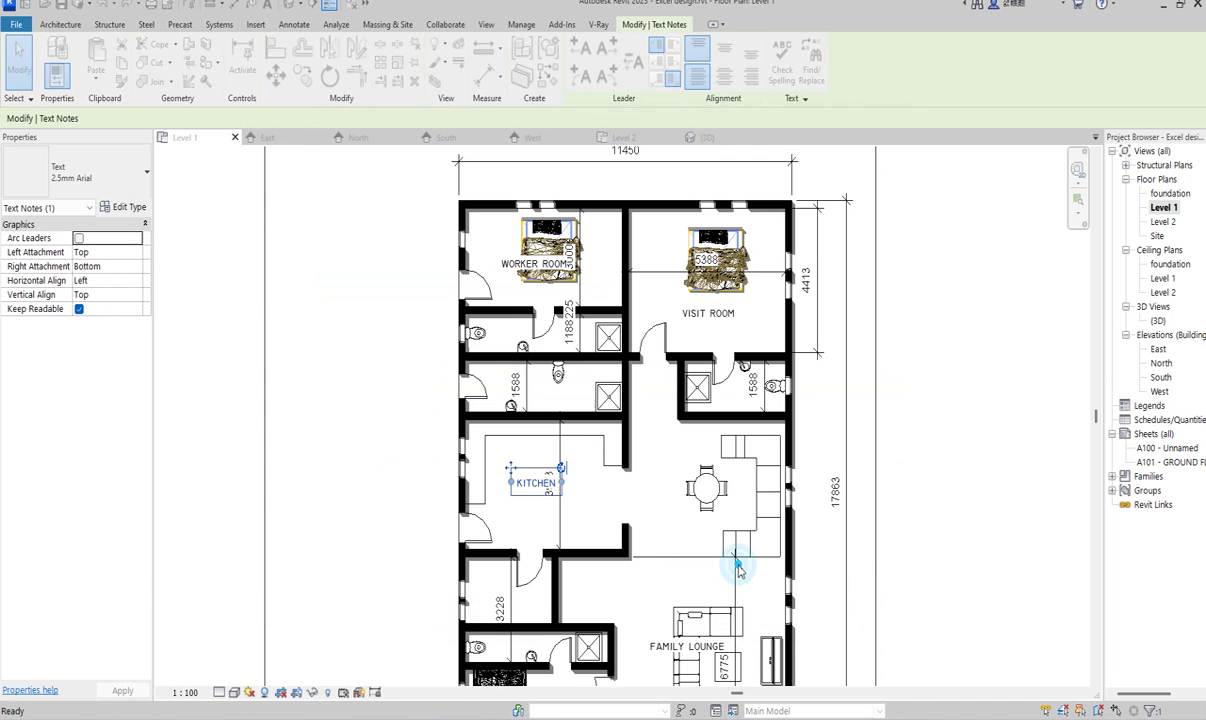
Move the FAMILY LOUNGE label up and right above the sofa group, then deselect.
click(651, 547)
scroll(650, 530, down, 2)
scroll(615, 540, up, 6)
click(612, 558)
drag(605, 550, 626, 527)
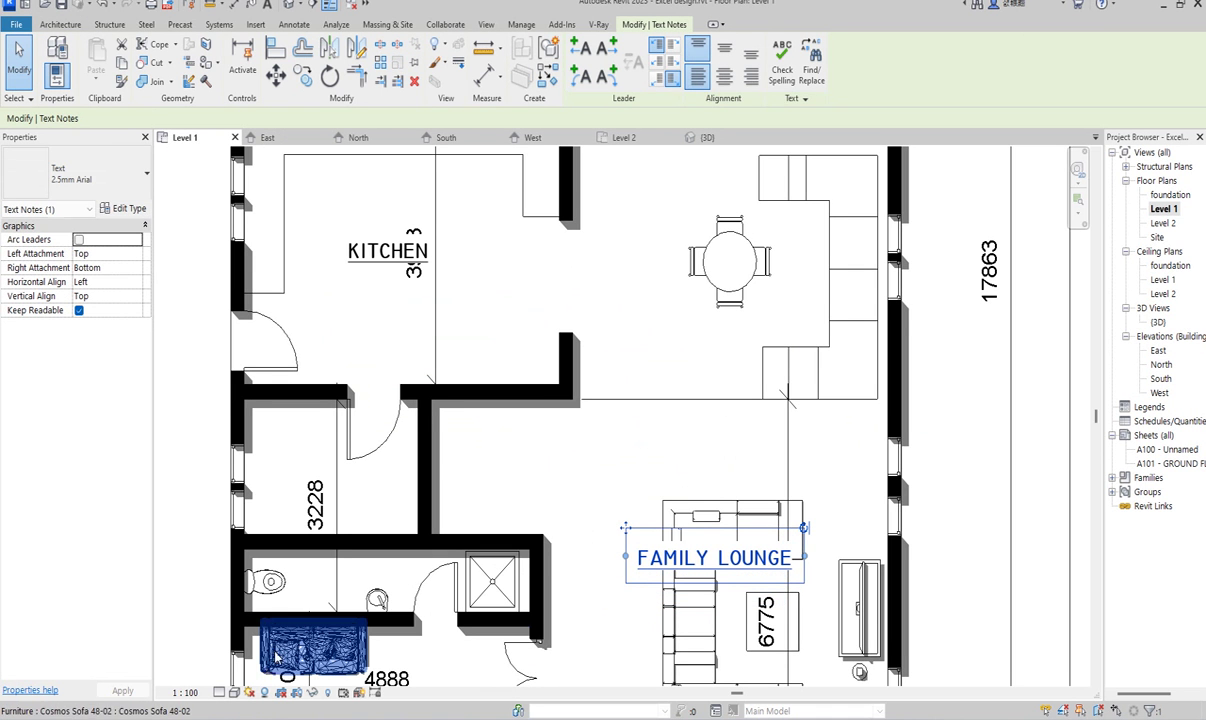
scroll(1058, 391, down, 5)
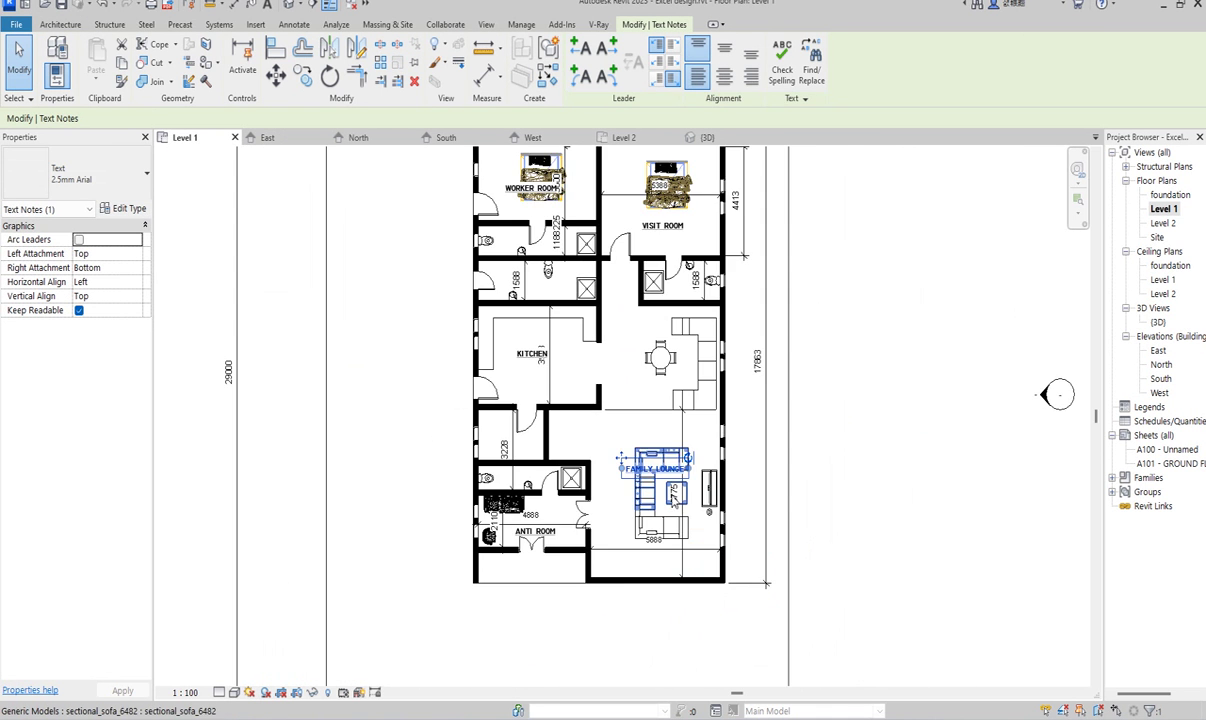
scroll(816, 509, up, 4)
click(950, 458)
scroll(760, 520, down, 4)
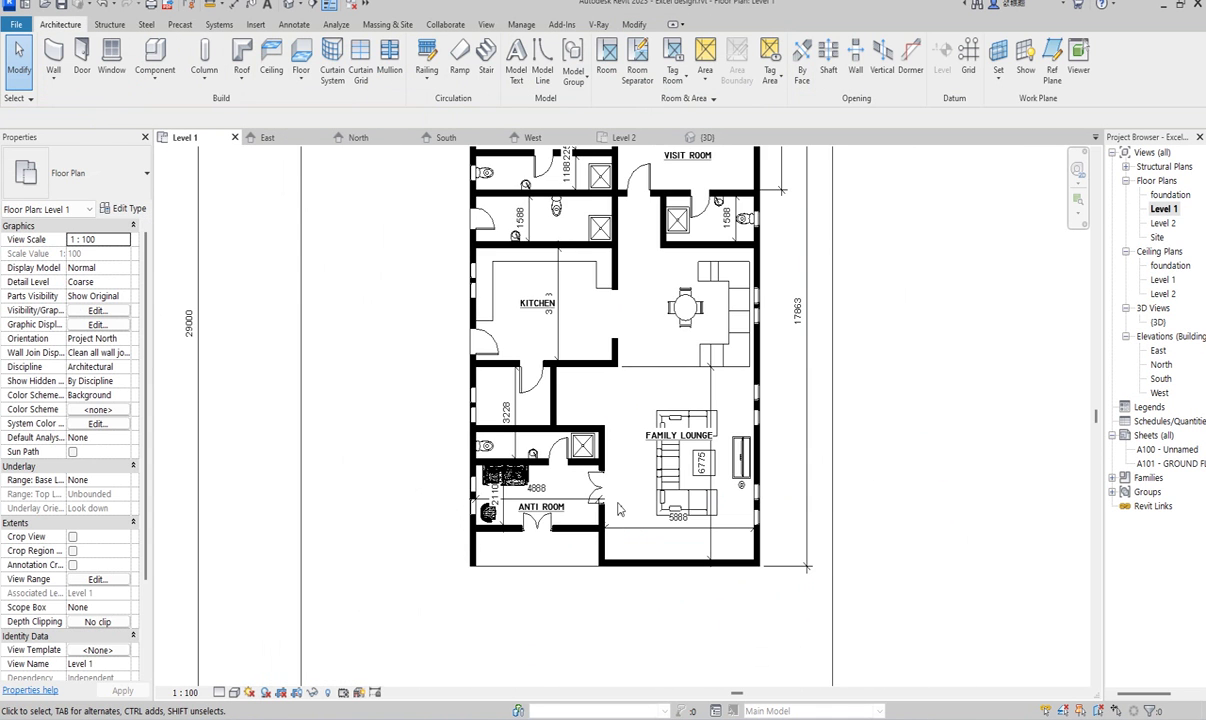
scroll(659, 306, up, 3)
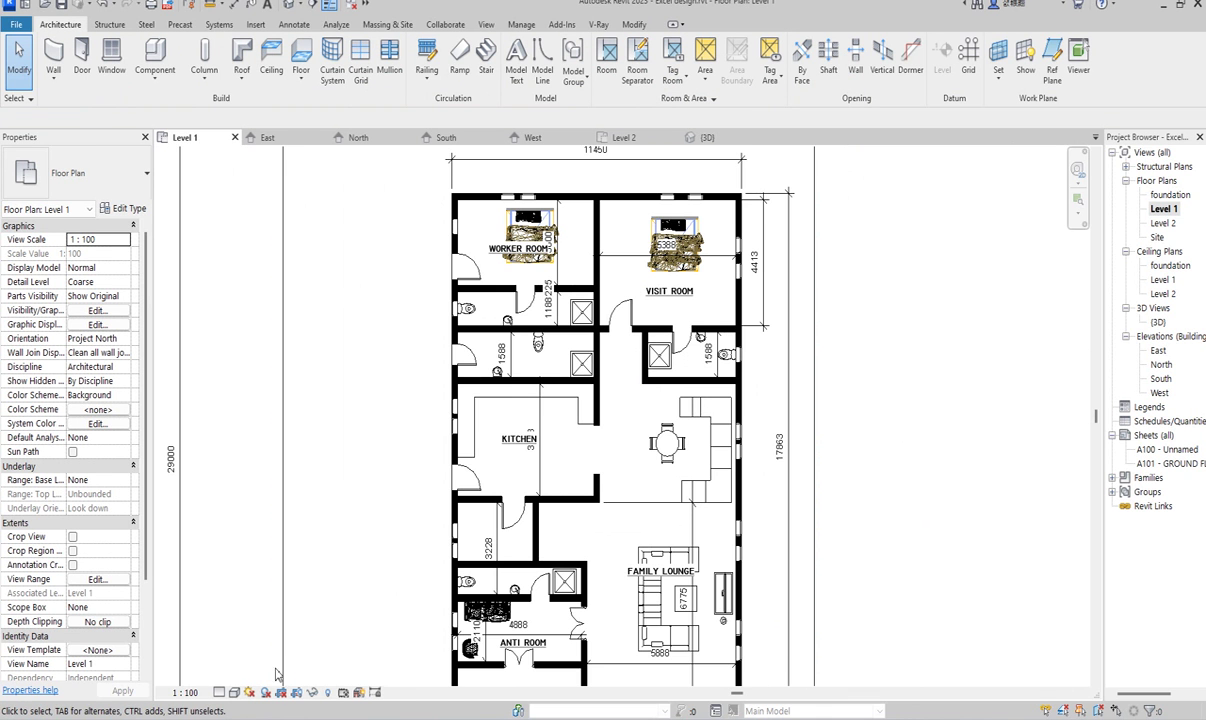
scroll(351, 500, down, 1)
scroll(409, 421, up, 4)
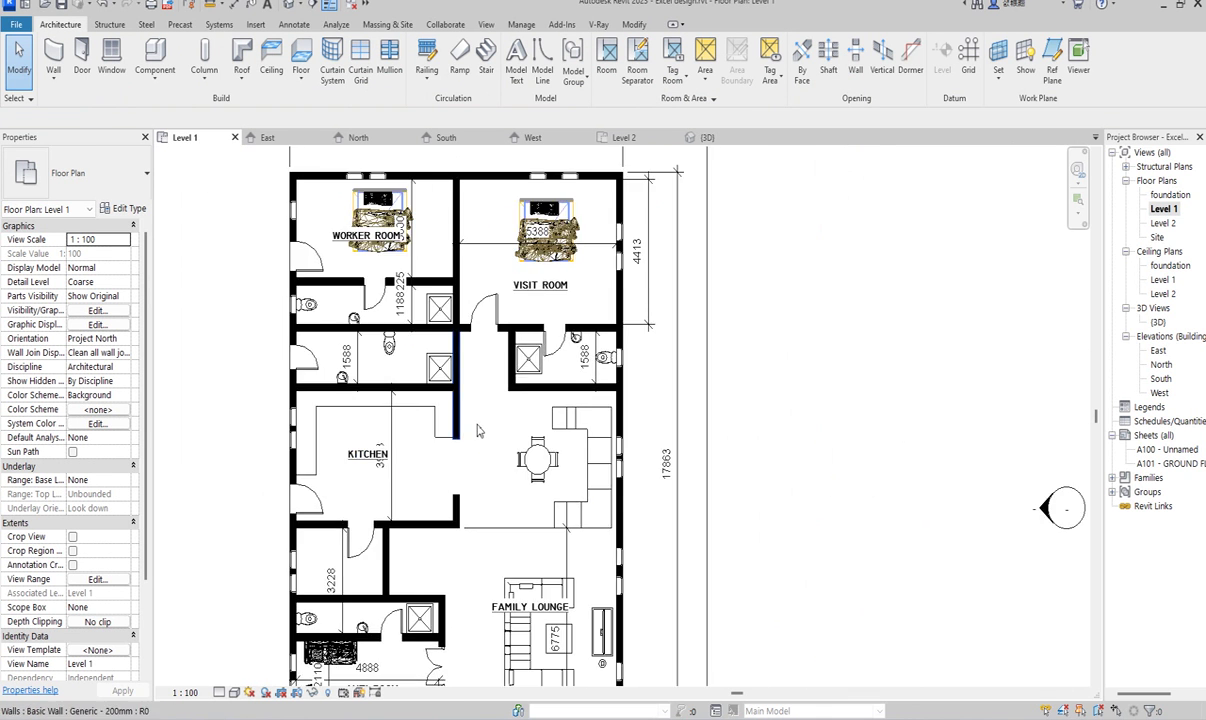
scroll(430, 375, down, 3)
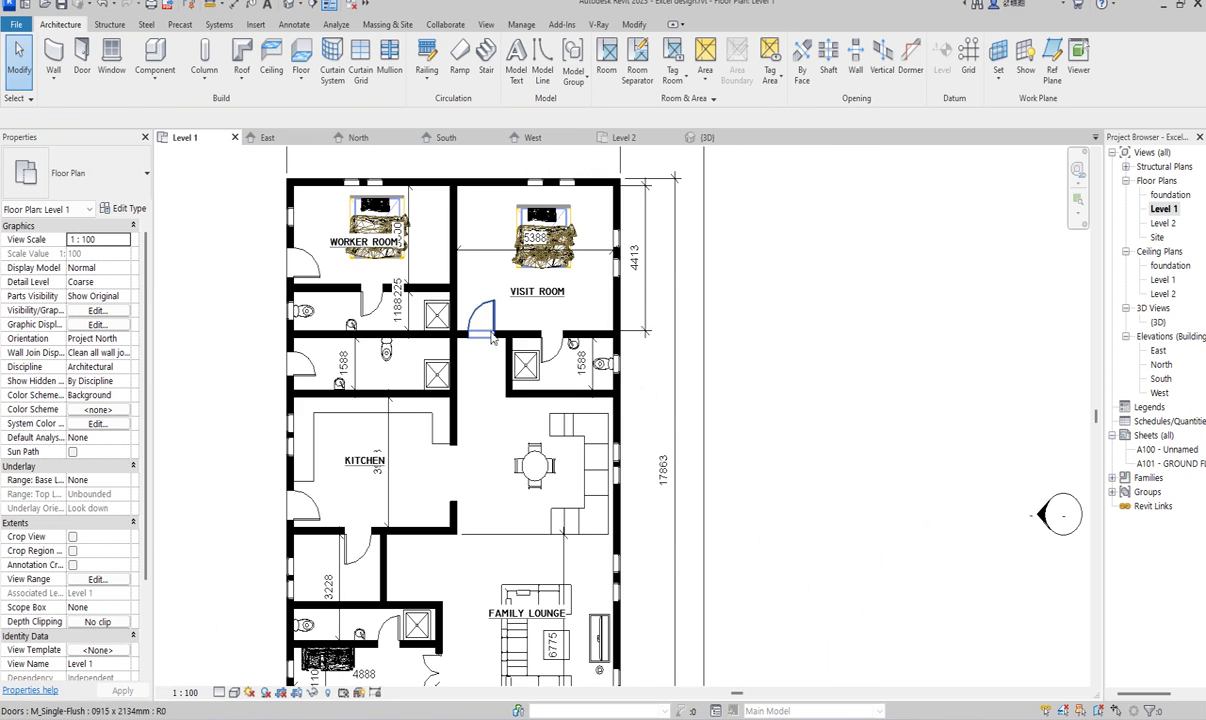
scroll(490, 175, down, 2)
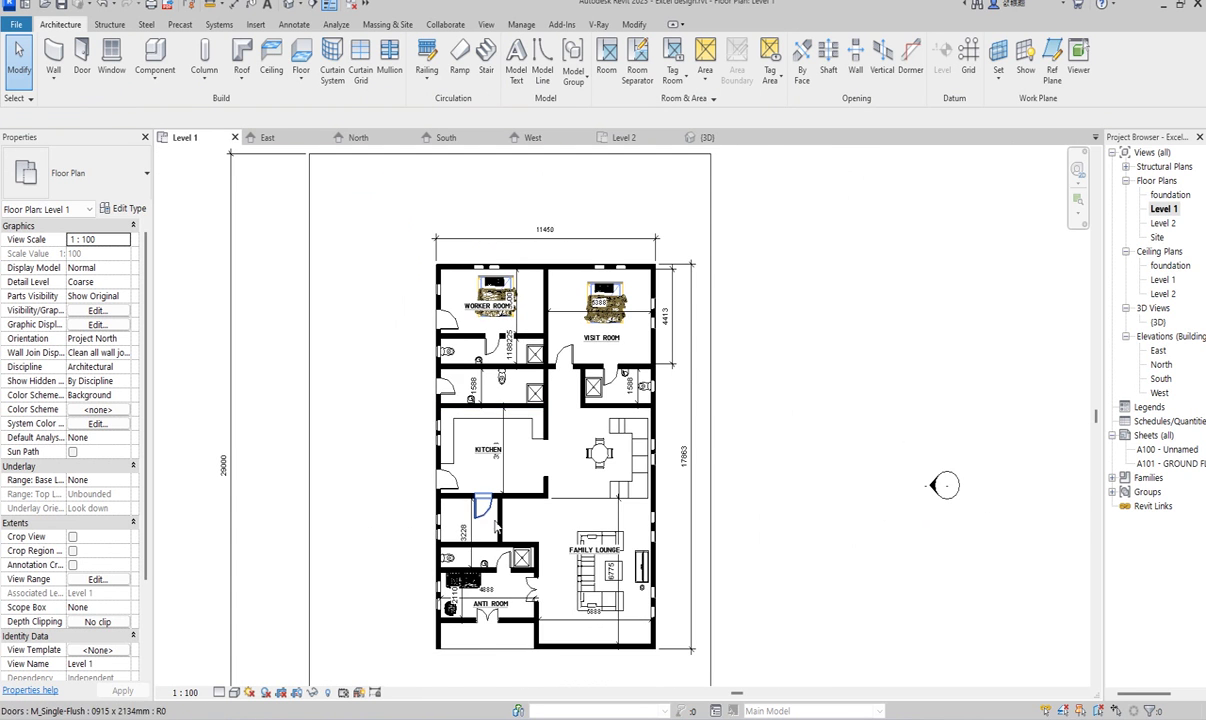
scroll(265, 226, up, 1)
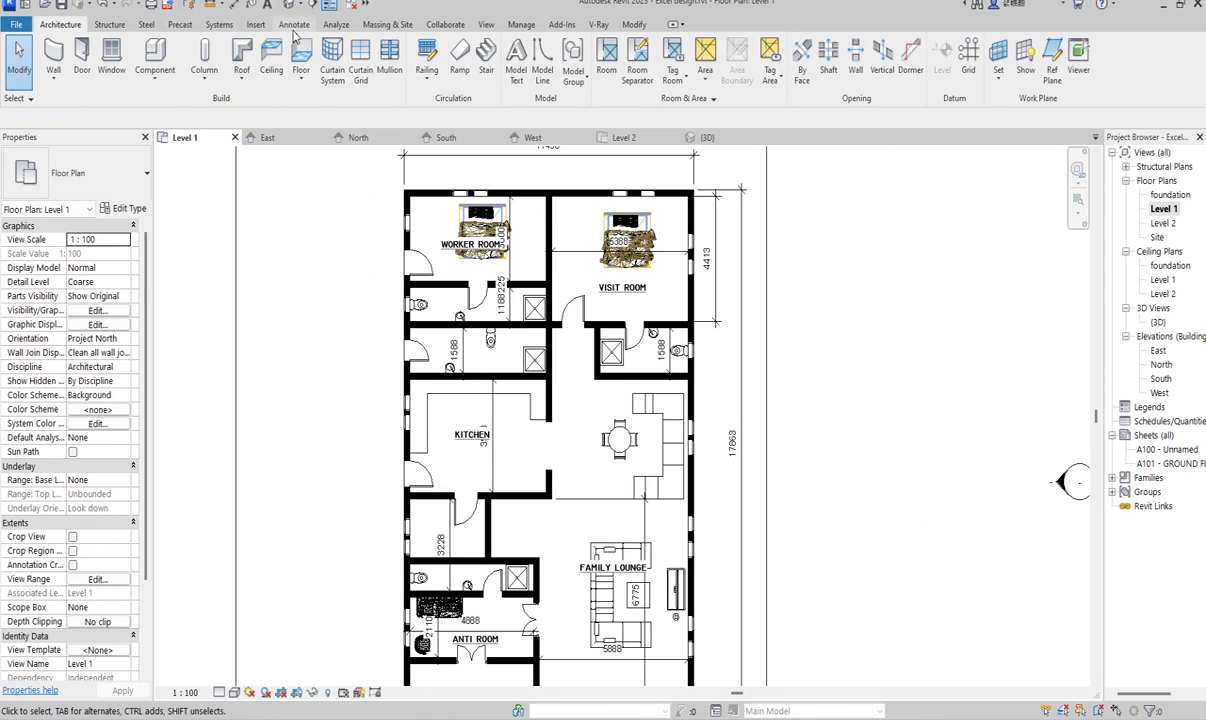
Open Level 1 Visibility/Graphics and show the Walls category's Detail Level choices.
click(486, 25)
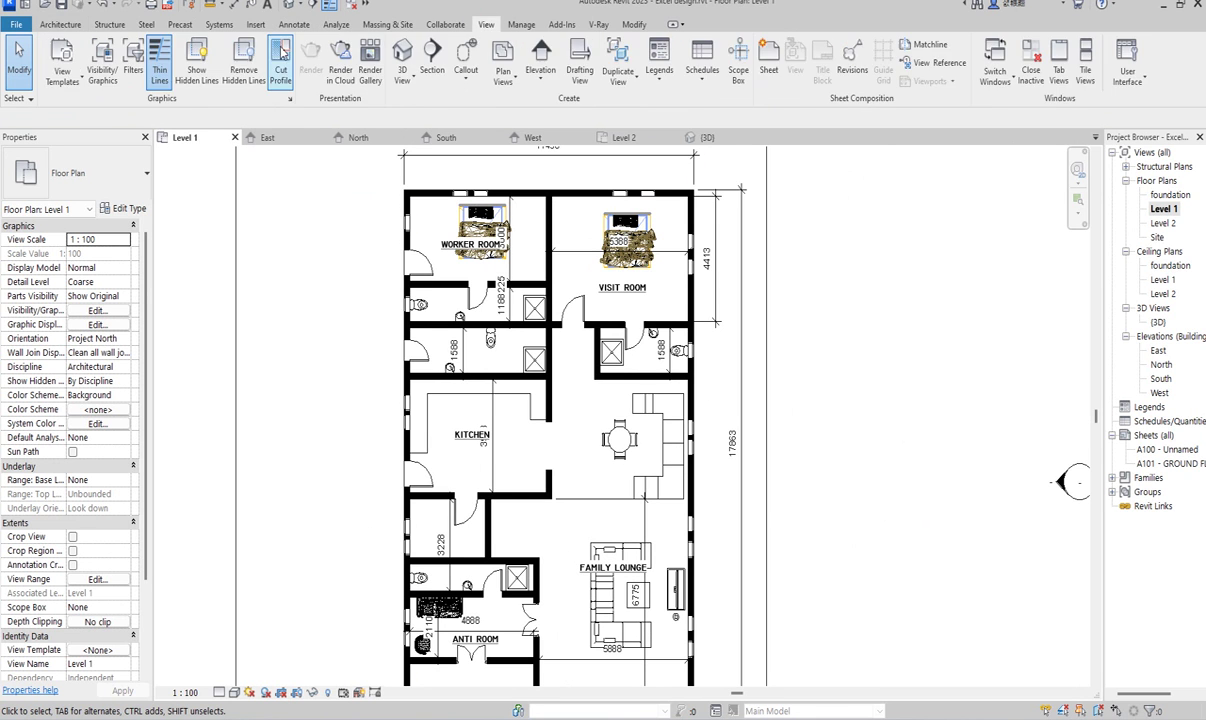
click(106, 61)
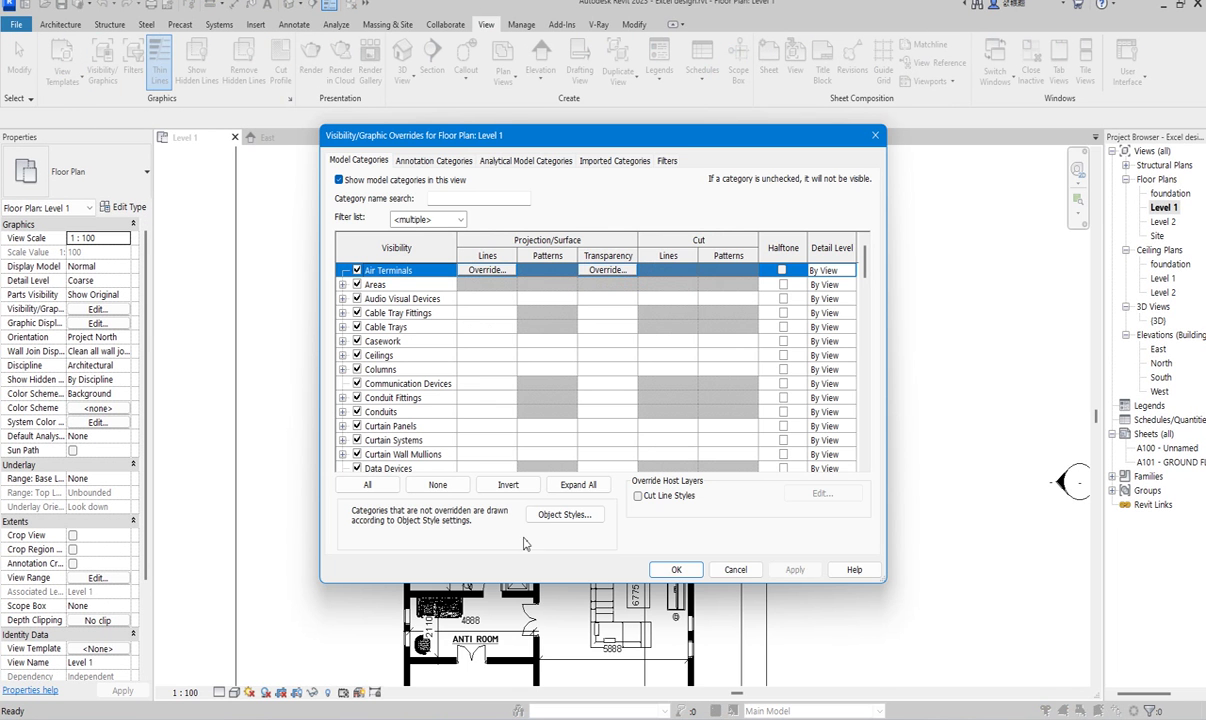
drag(755, 141, 761, 110)
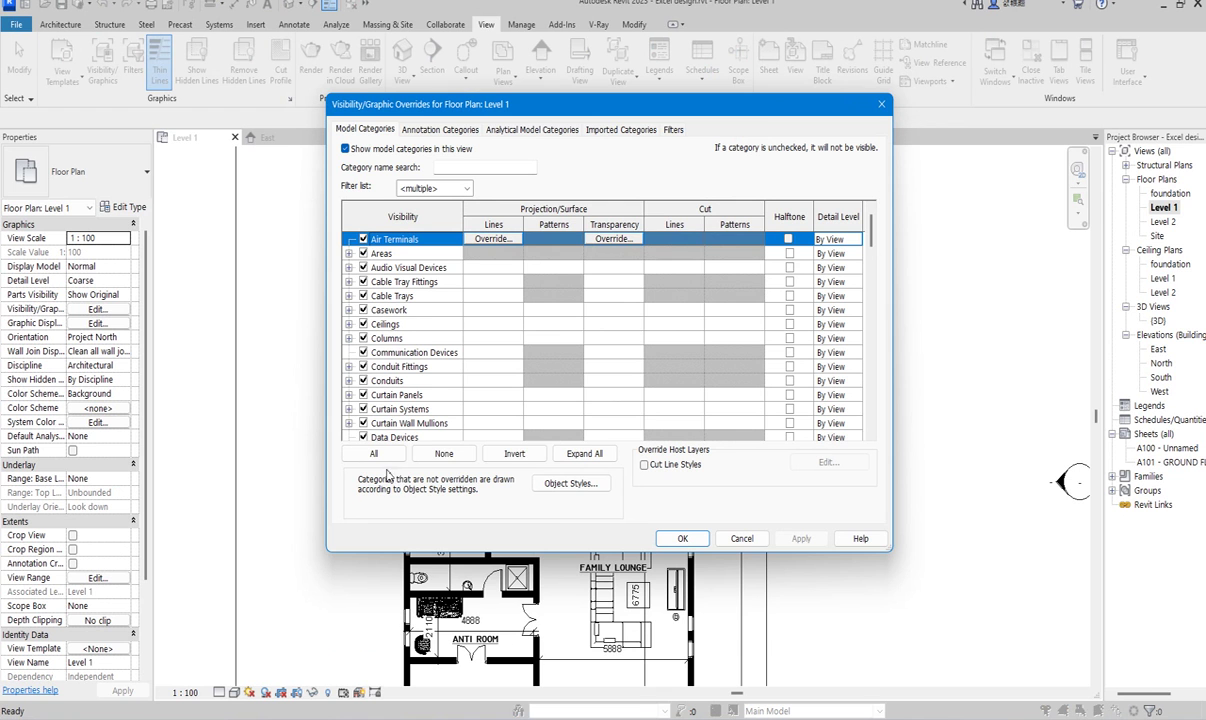
drag(870, 228, 876, 417)
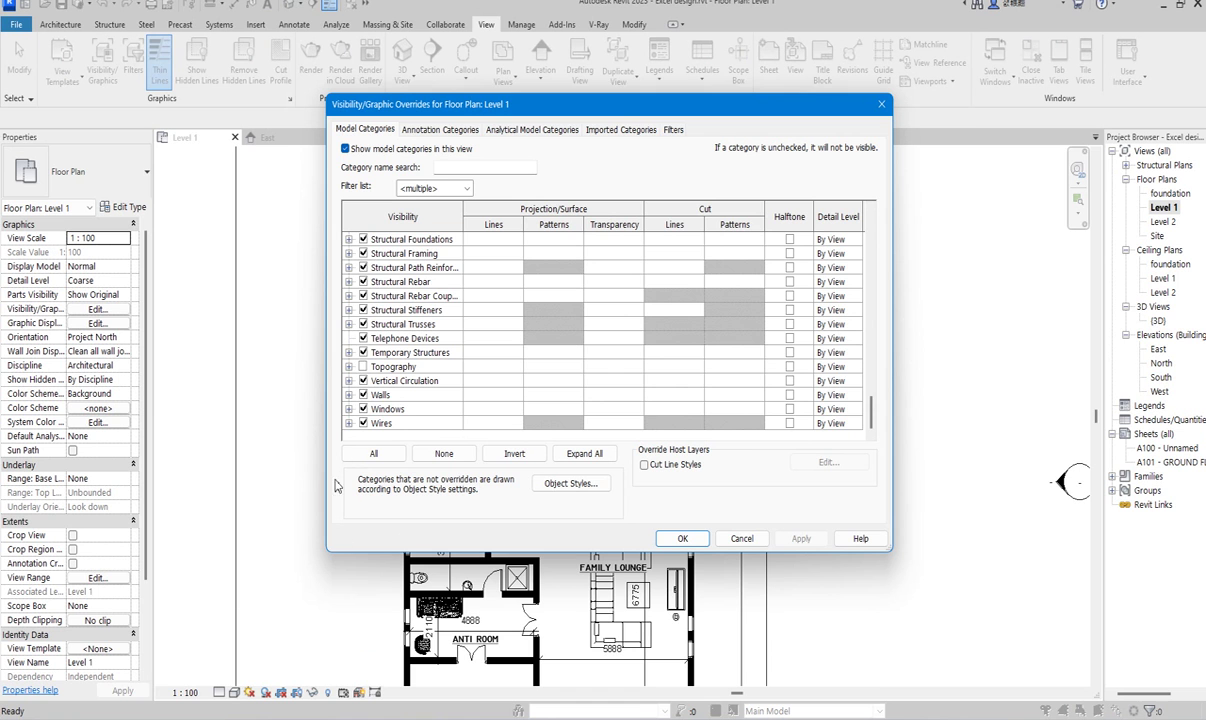
click(857, 401)
click(856, 398)
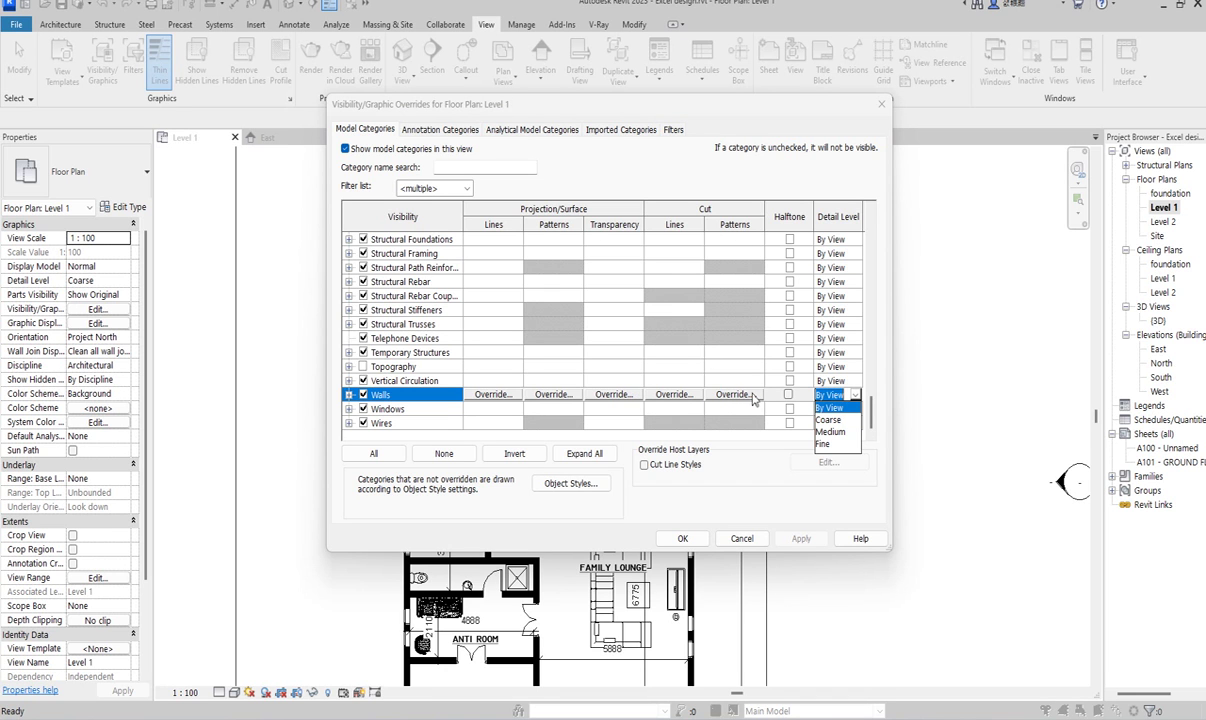
Check the Walls cut pattern override, keeping detail level By View, and close it unchanged.
click(700, 398)
click(757, 398)
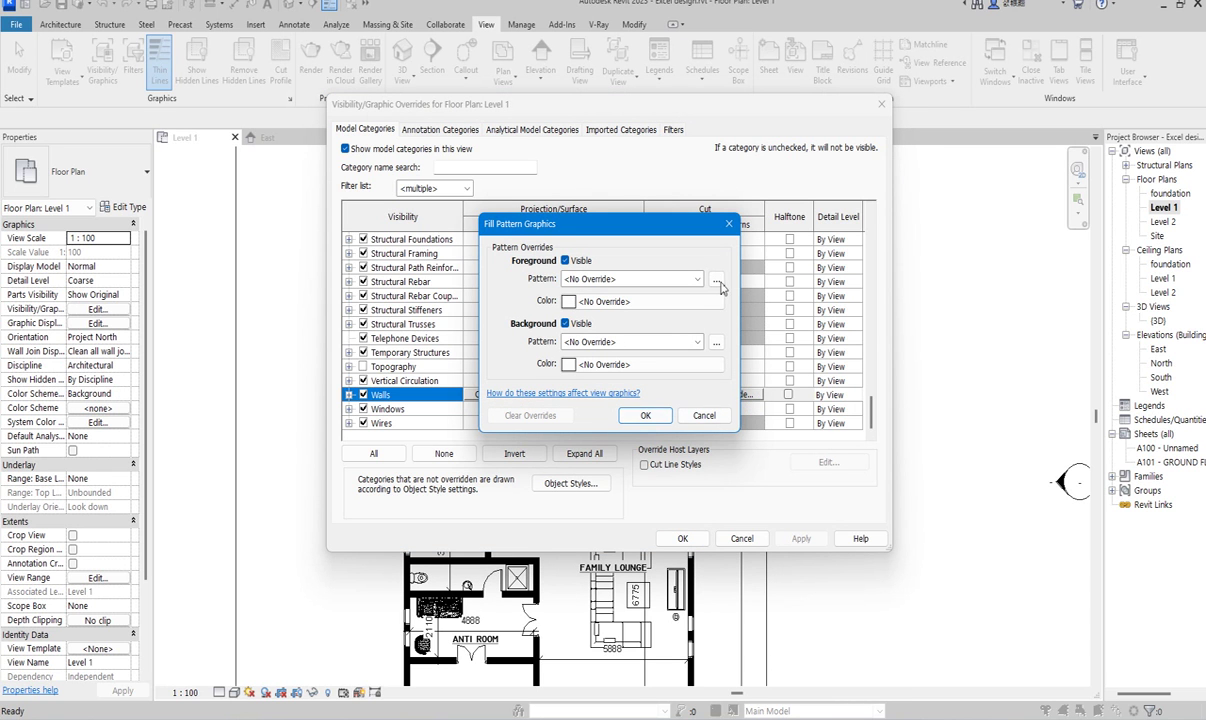
click(728, 224)
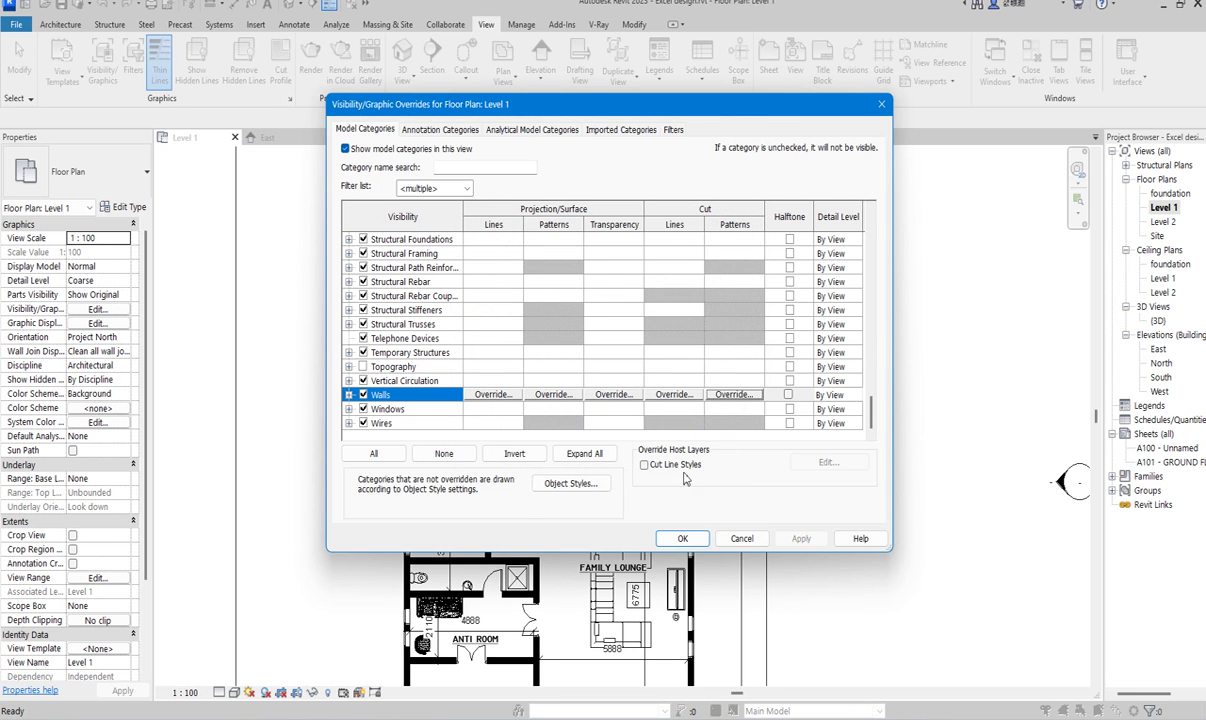
Open the Default Wall material of the Walls category from Object Styles.
click(563, 484)
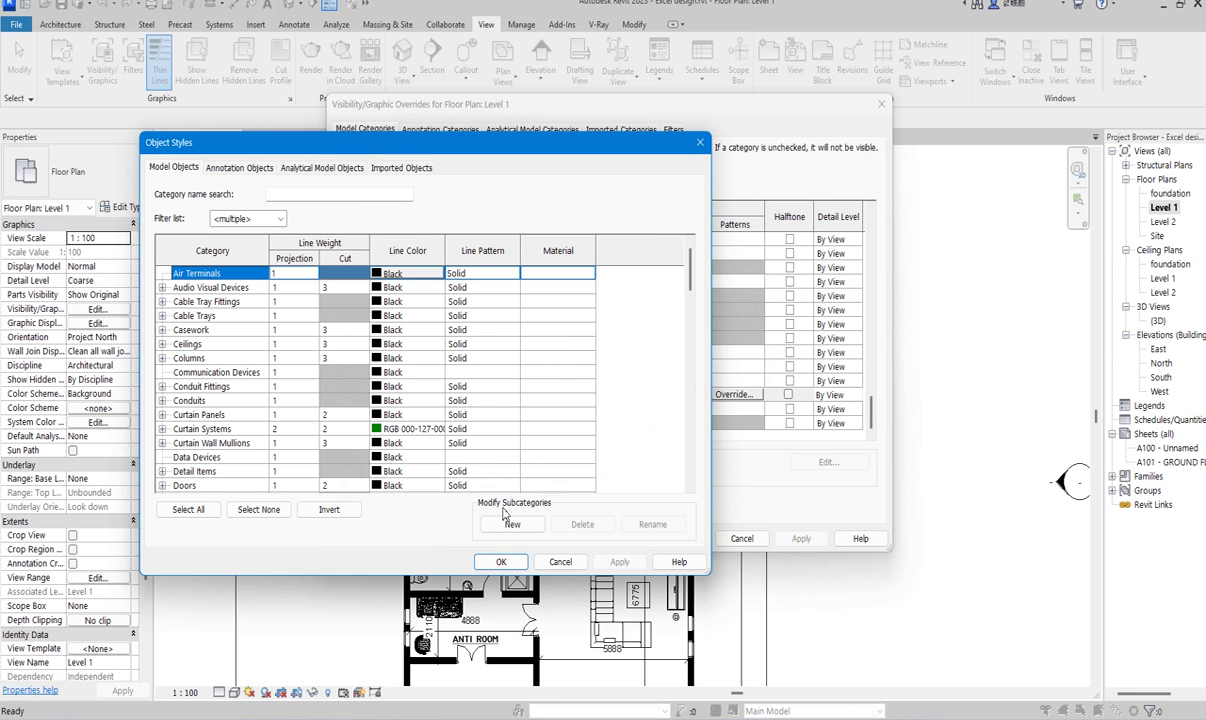
drag(690, 283, 690, 462)
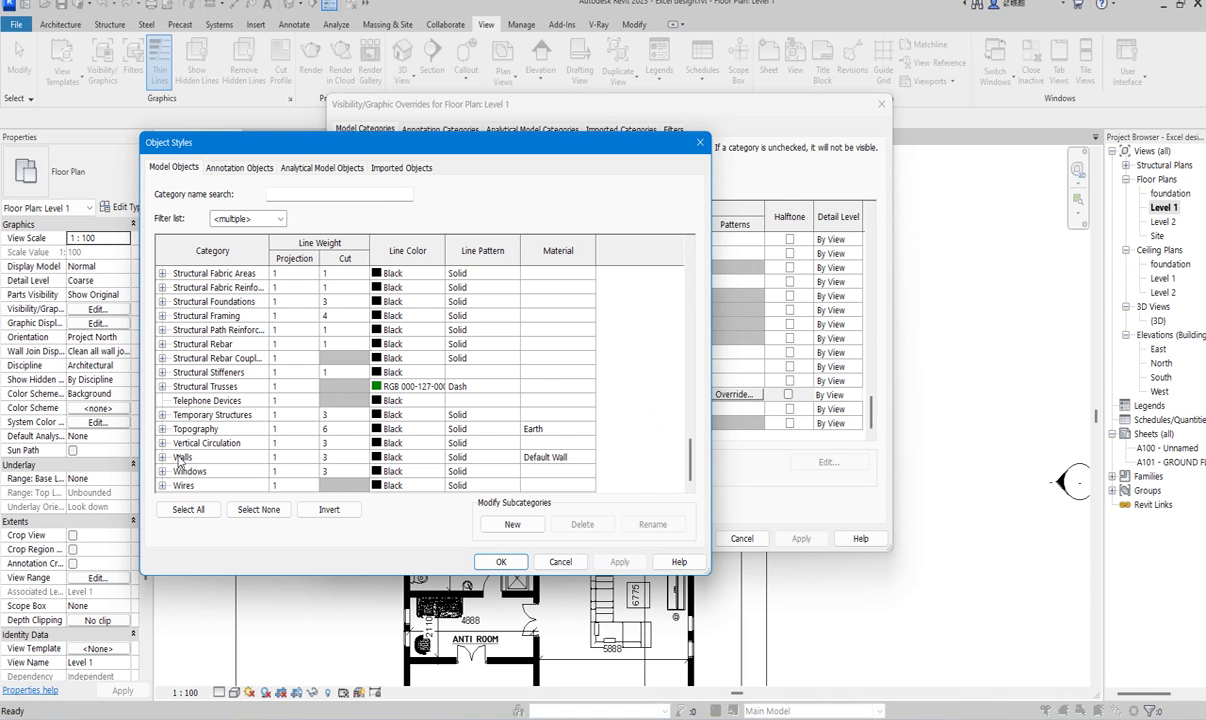
click(588, 462)
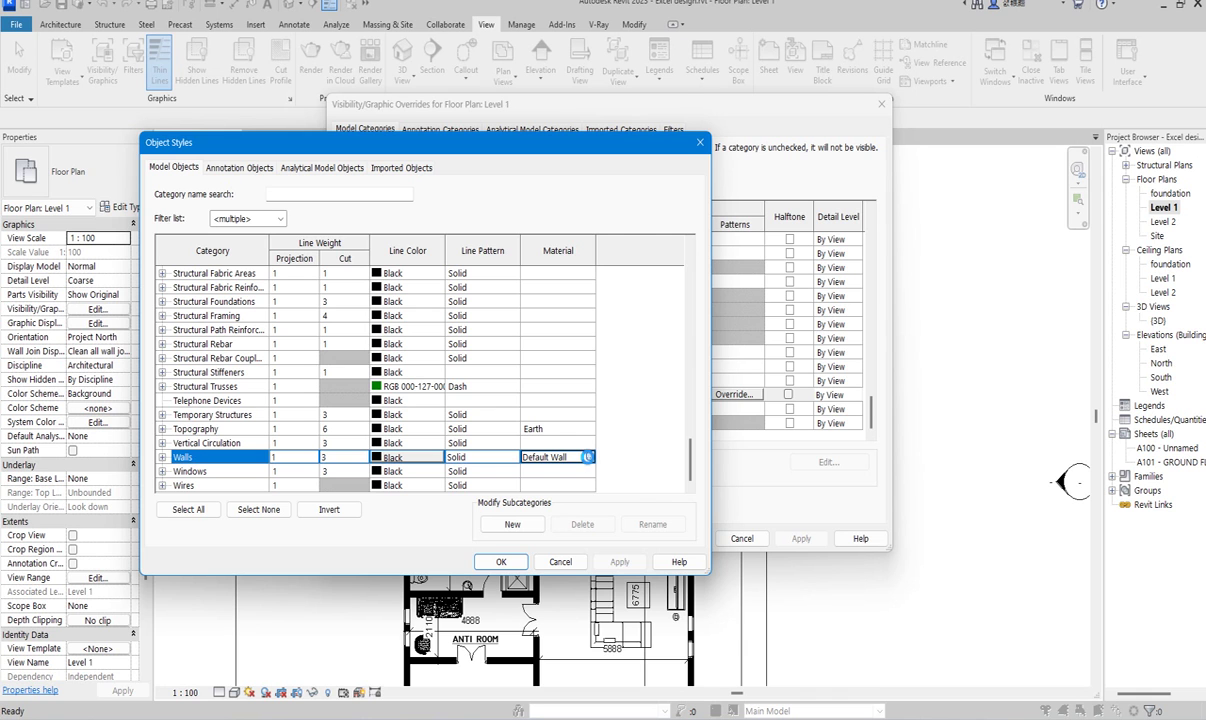
click(588, 457)
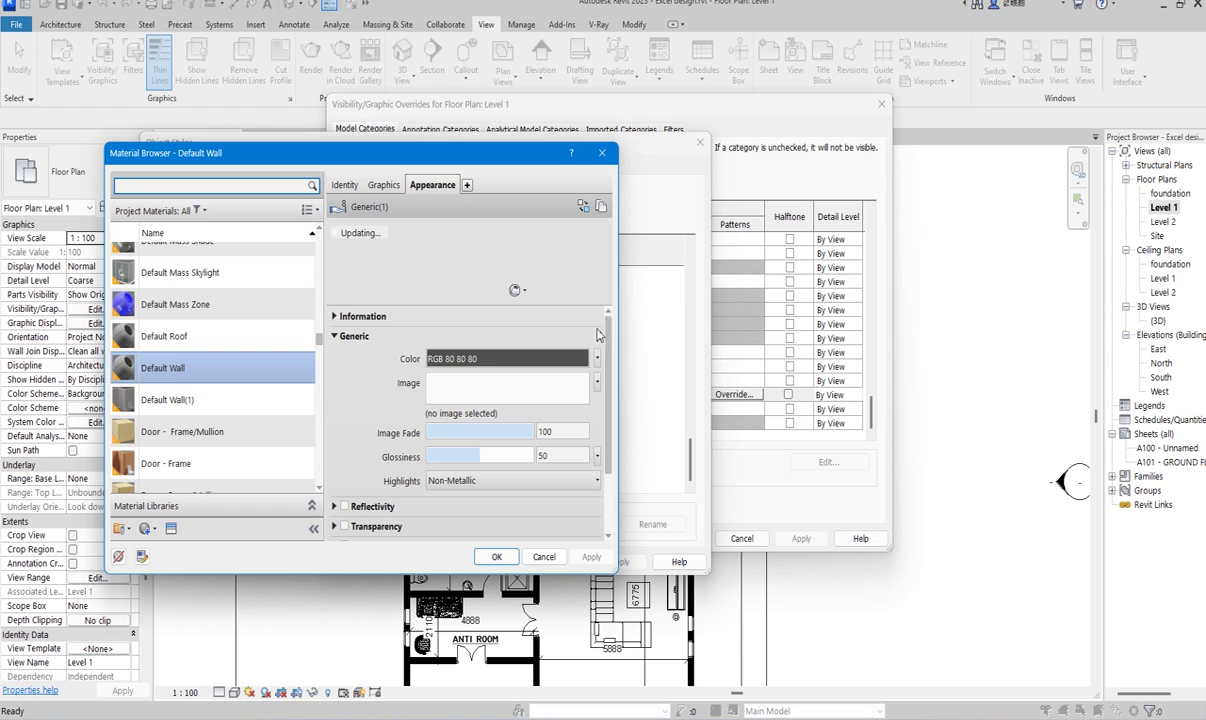
Set Default Wall's cut pattern foreground and background to <No pattern> and apply.
click(384, 184)
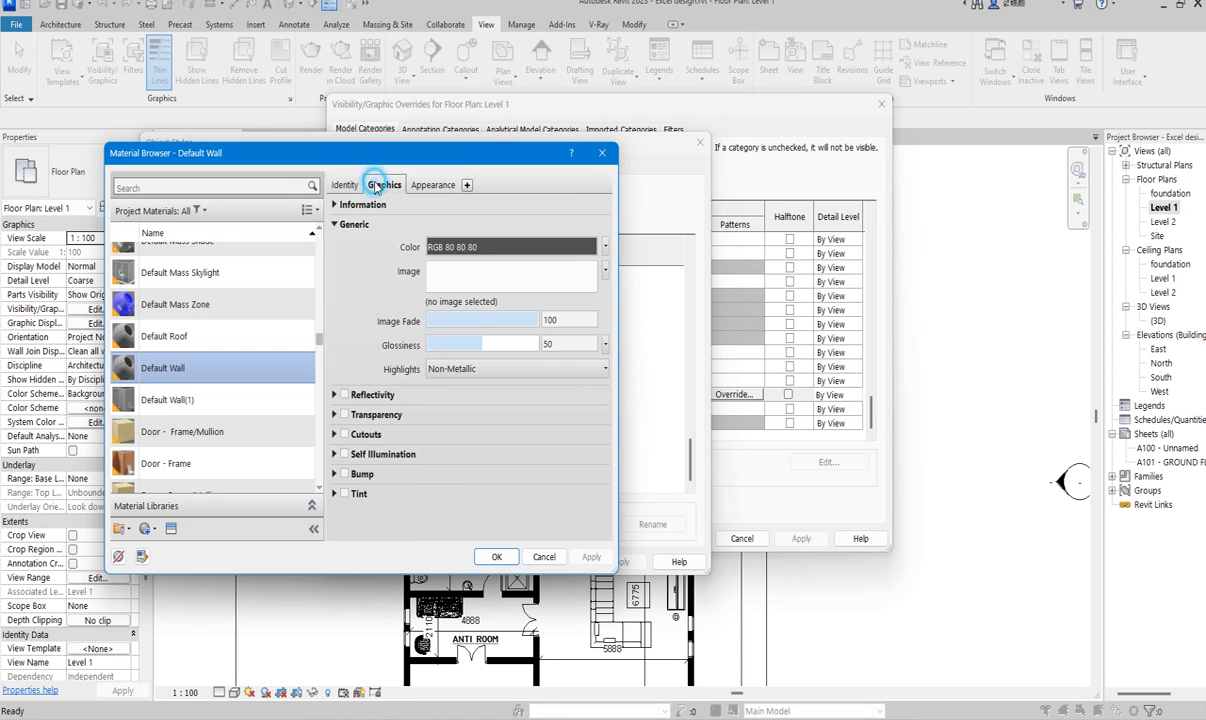
scroll(608, 320, down, 3)
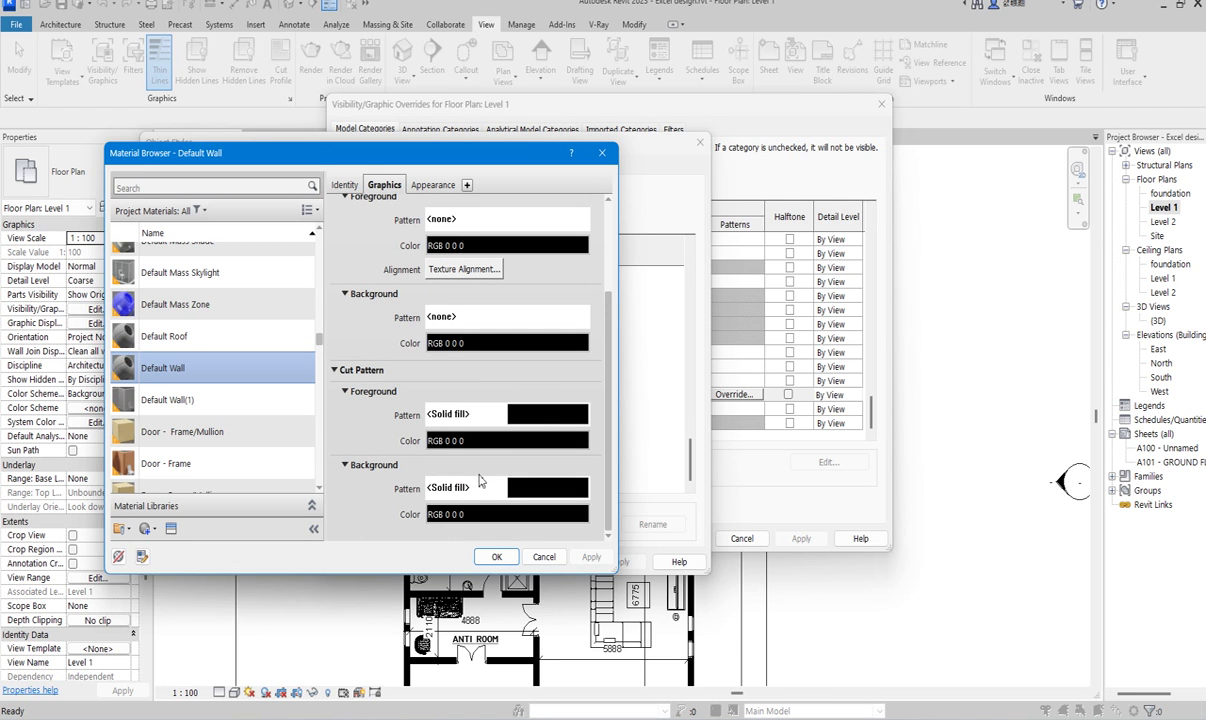
click(537, 418)
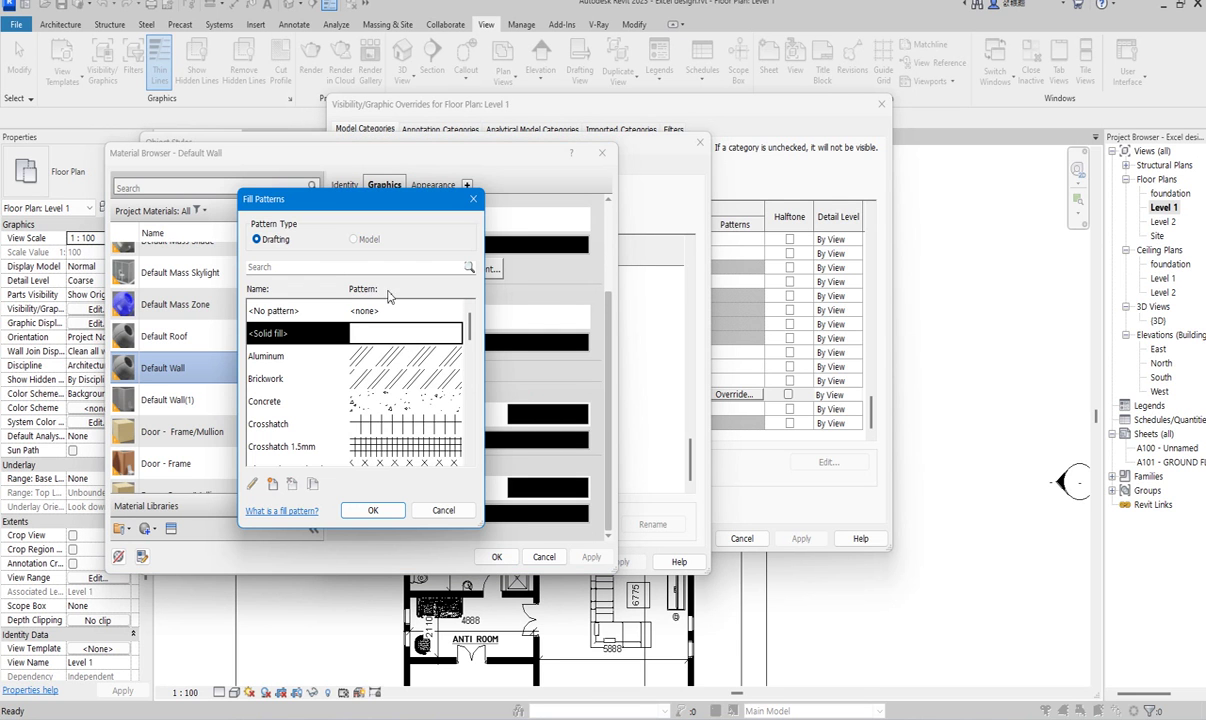
click(350, 306)
click(373, 510)
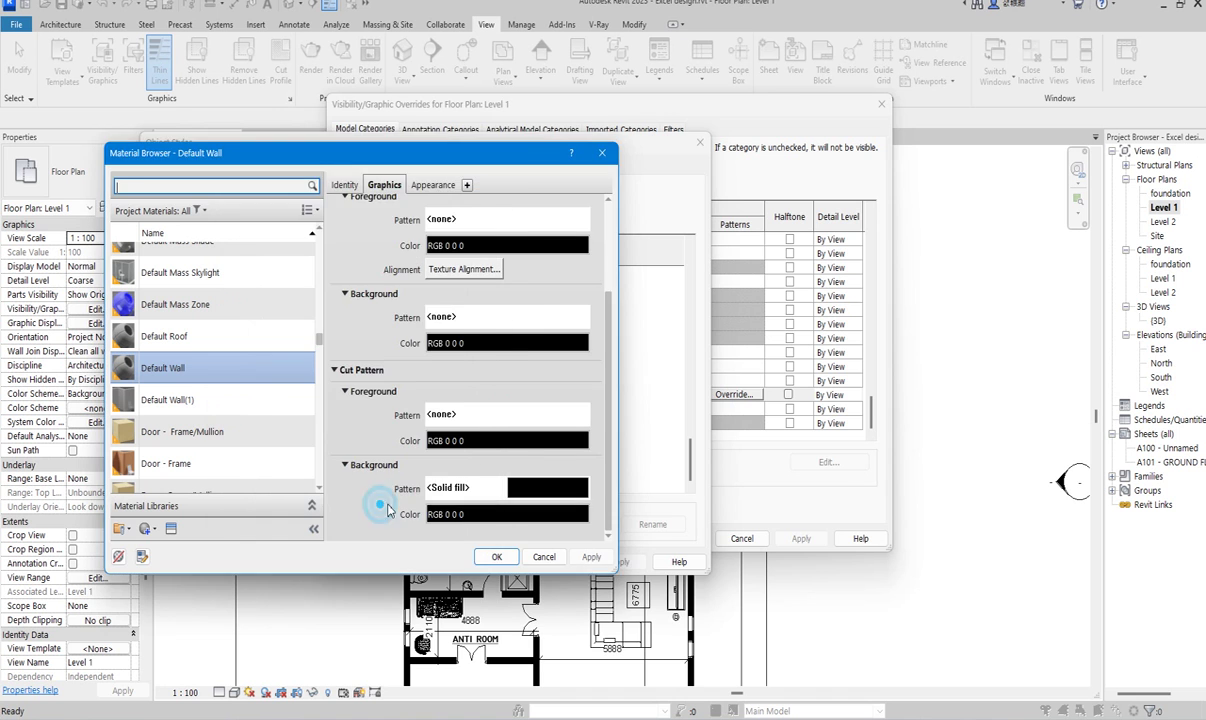
click(500, 466)
click(367, 311)
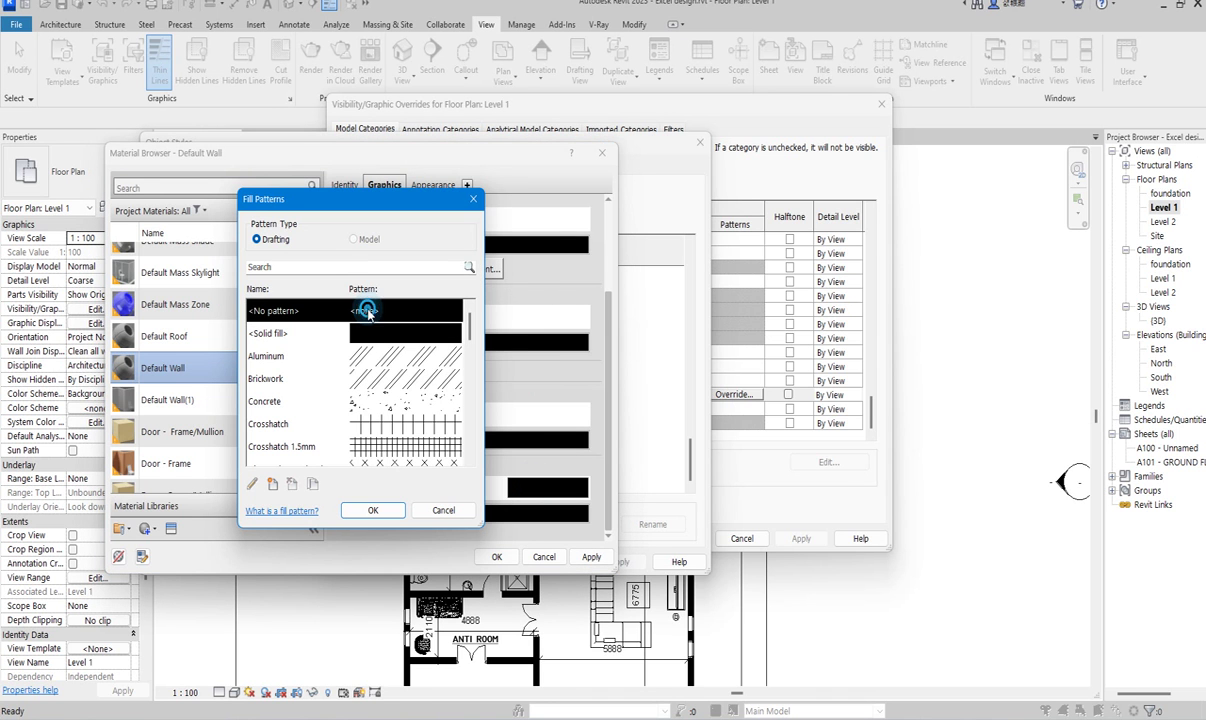
click(373, 510)
click(592, 557)
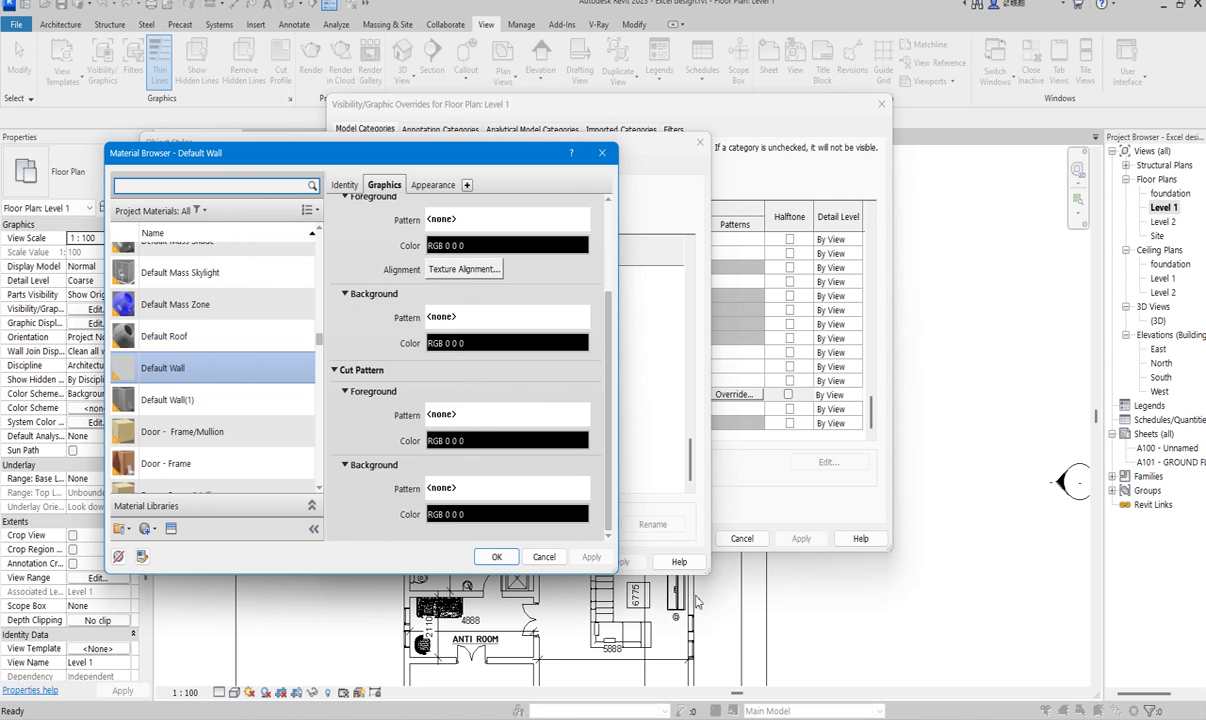
Accept the changes in the Material Browser, Object Styles and Visibility/Graphics dialogs.
click(496, 557)
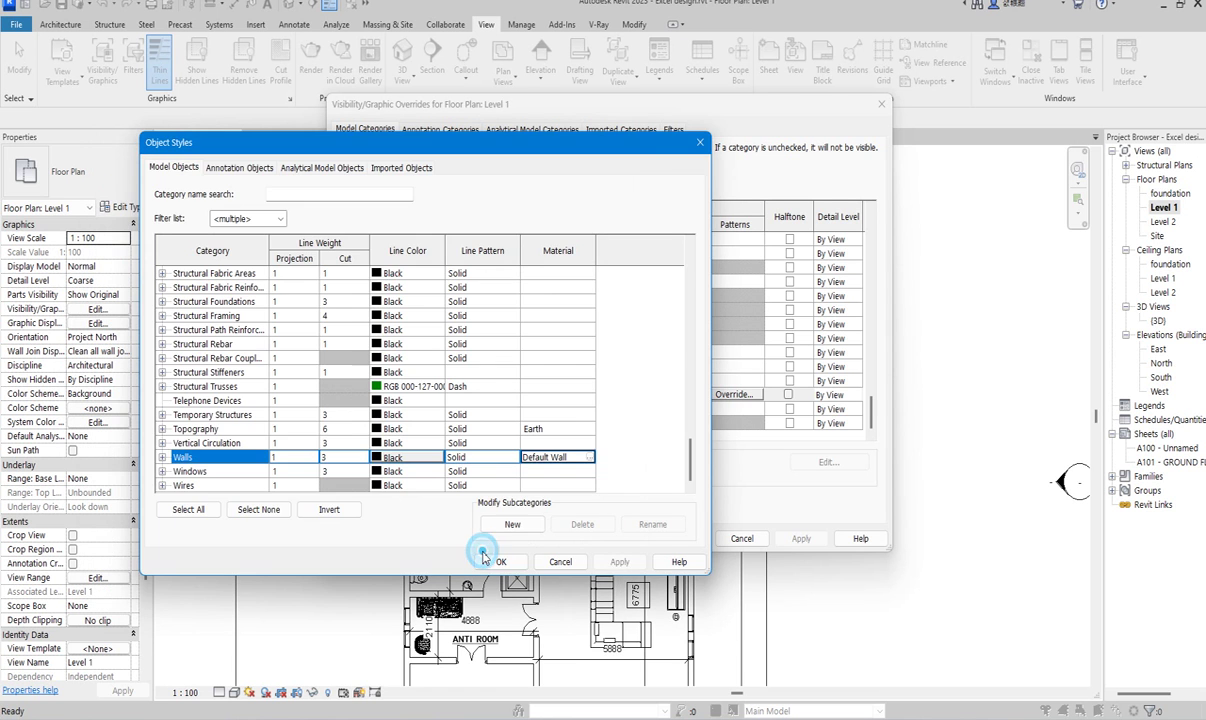
click(499, 567)
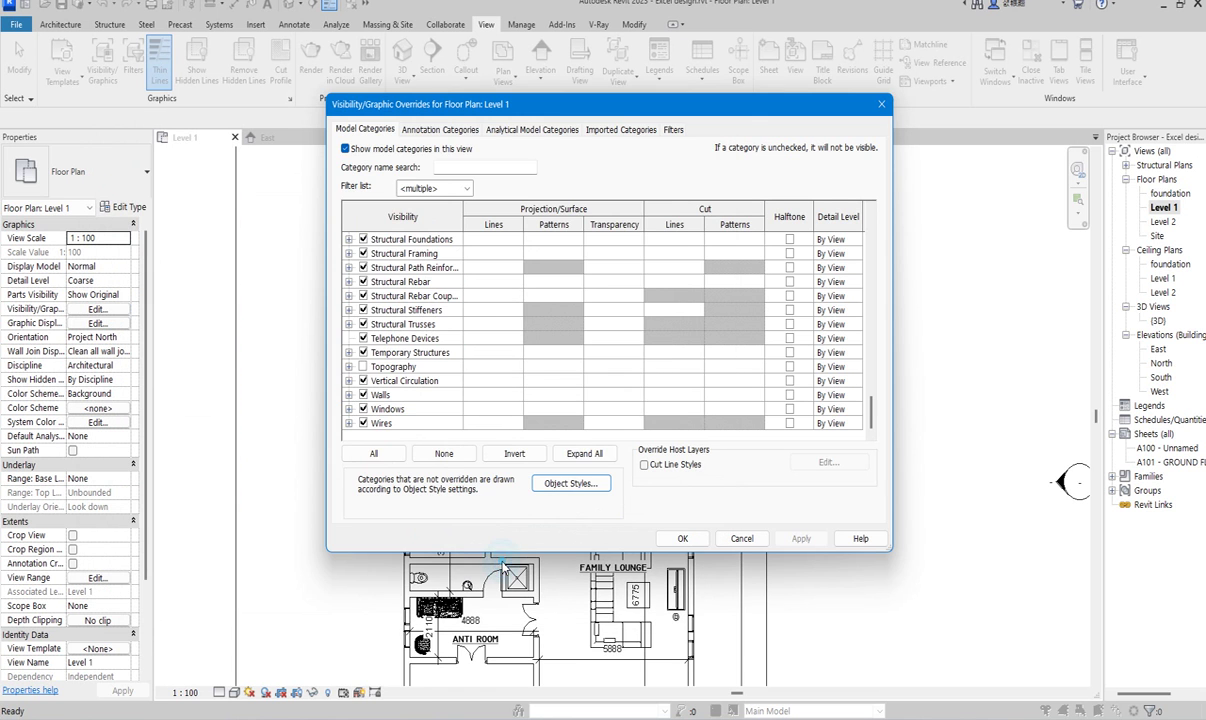
click(682, 538)
double_click(1164, 223)
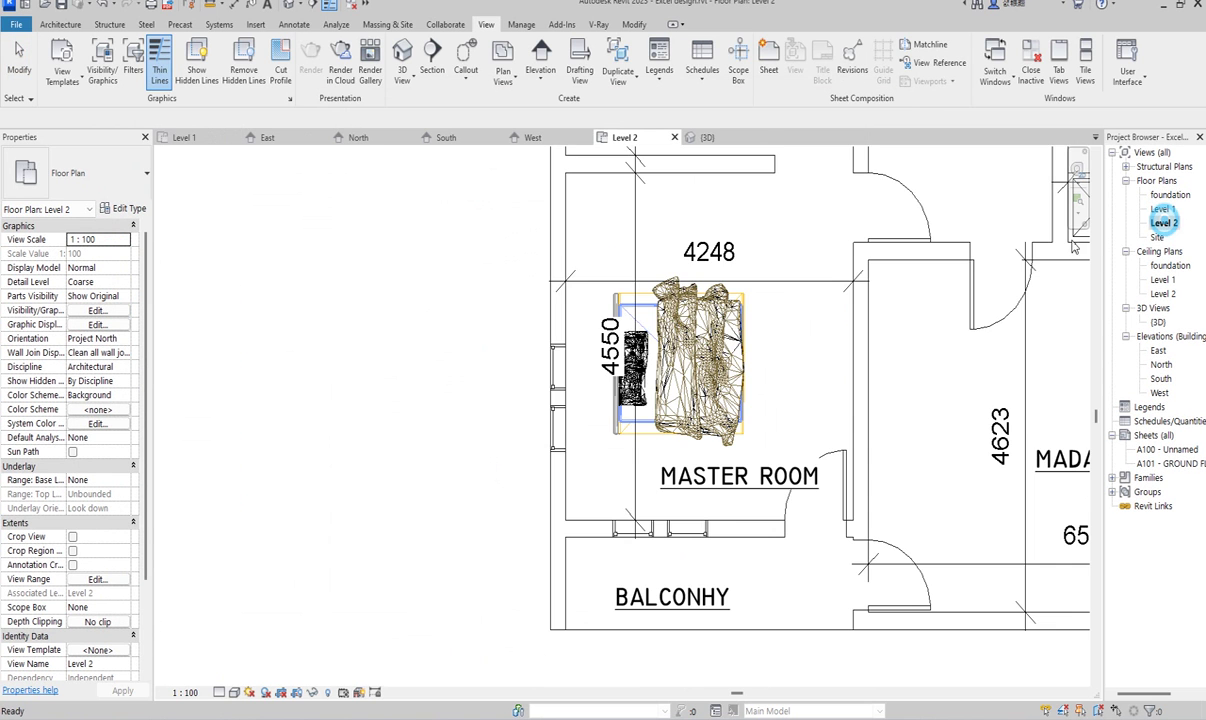
scroll(405, 385, down, 3)
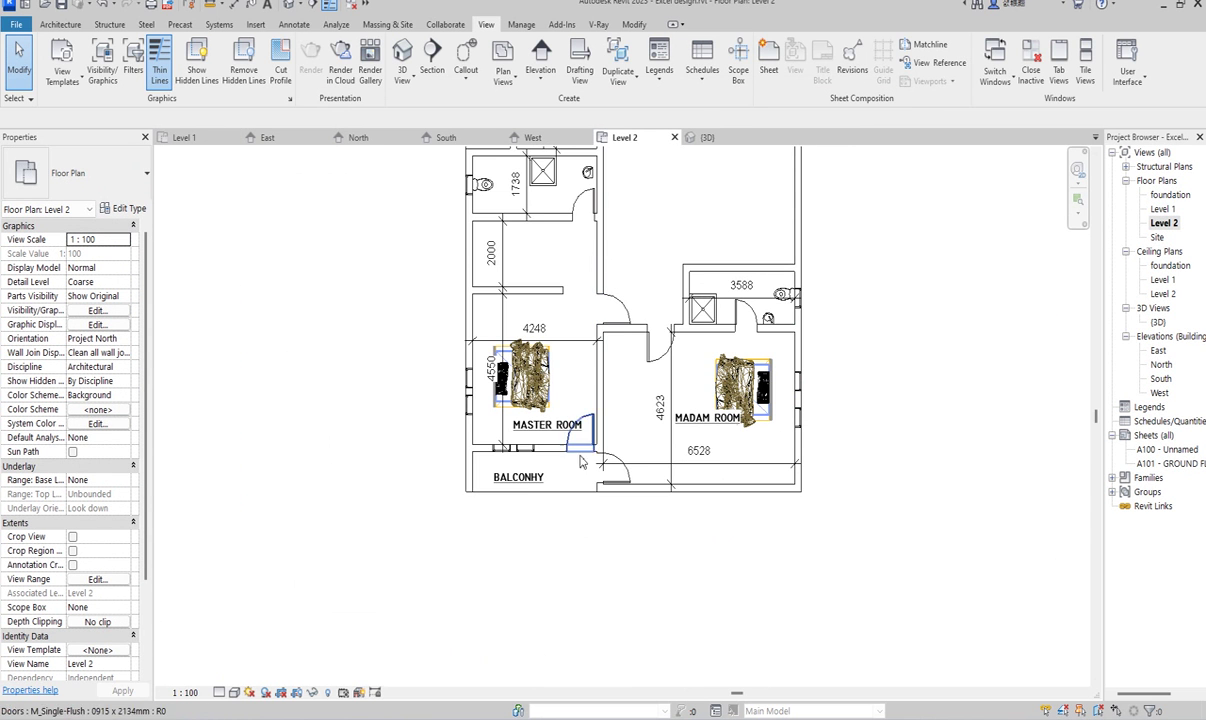
scroll(615, 470, down, 2)
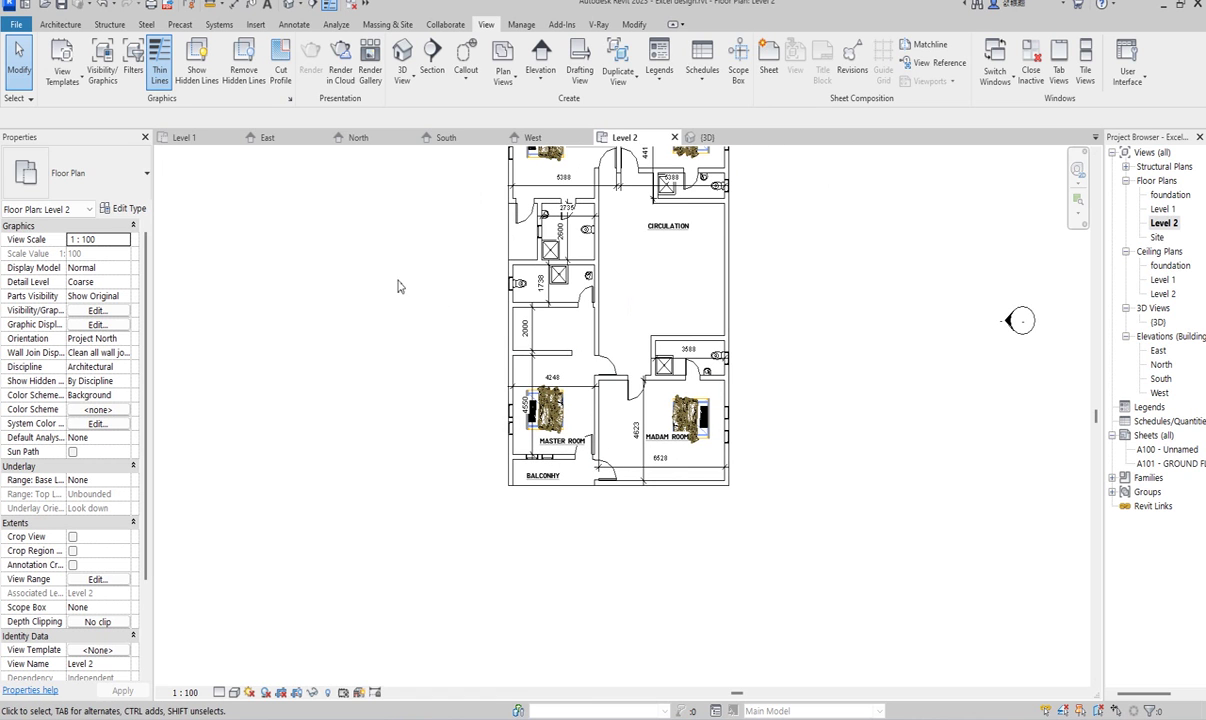
scroll(616, 325, up, 2)
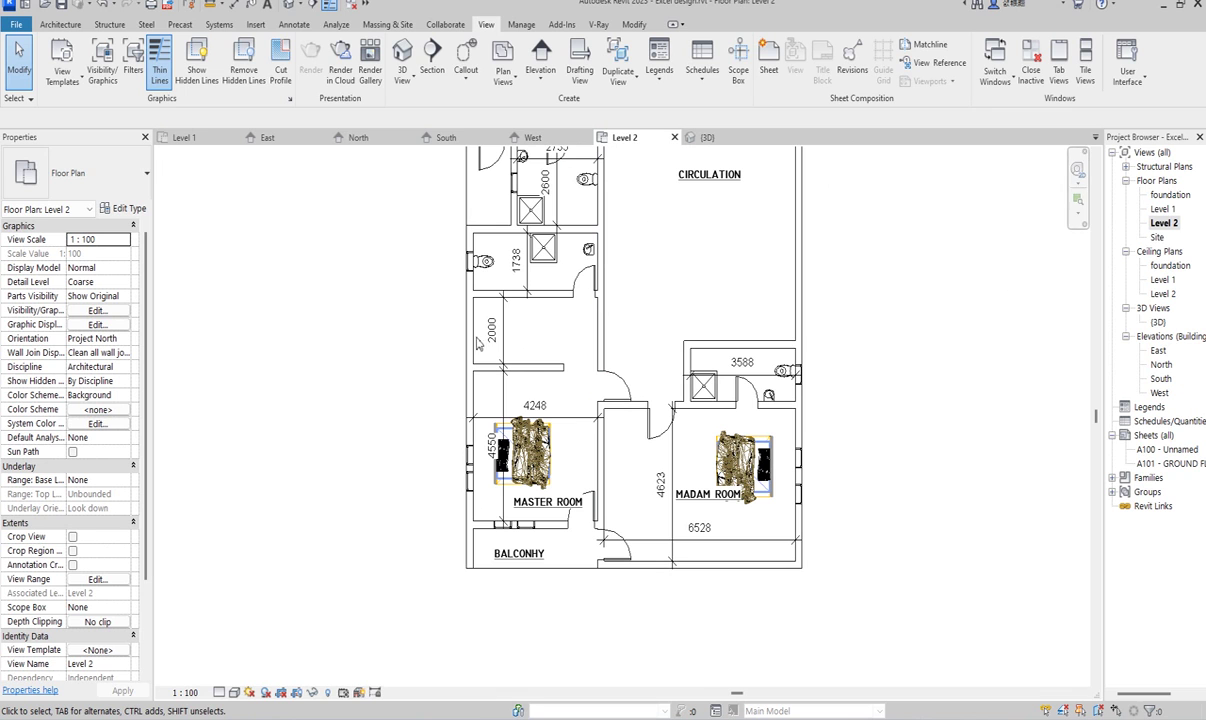
double_click(1163, 209)
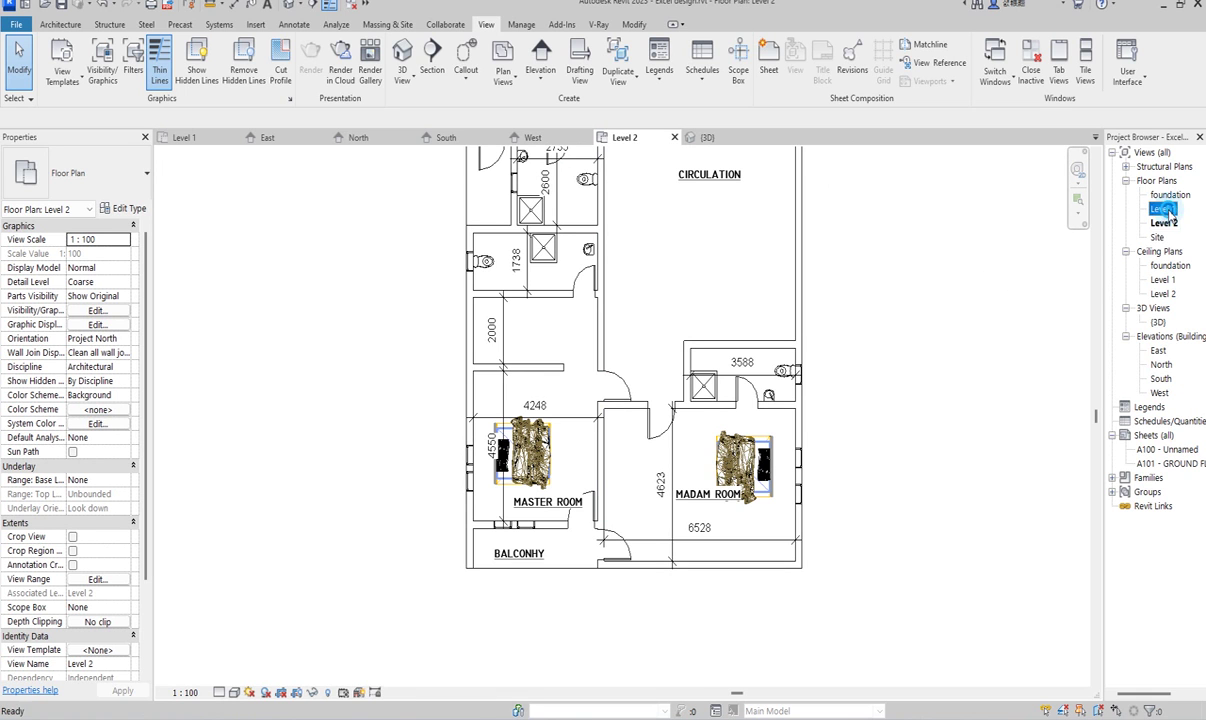
scroll(716, 316, down, 3)
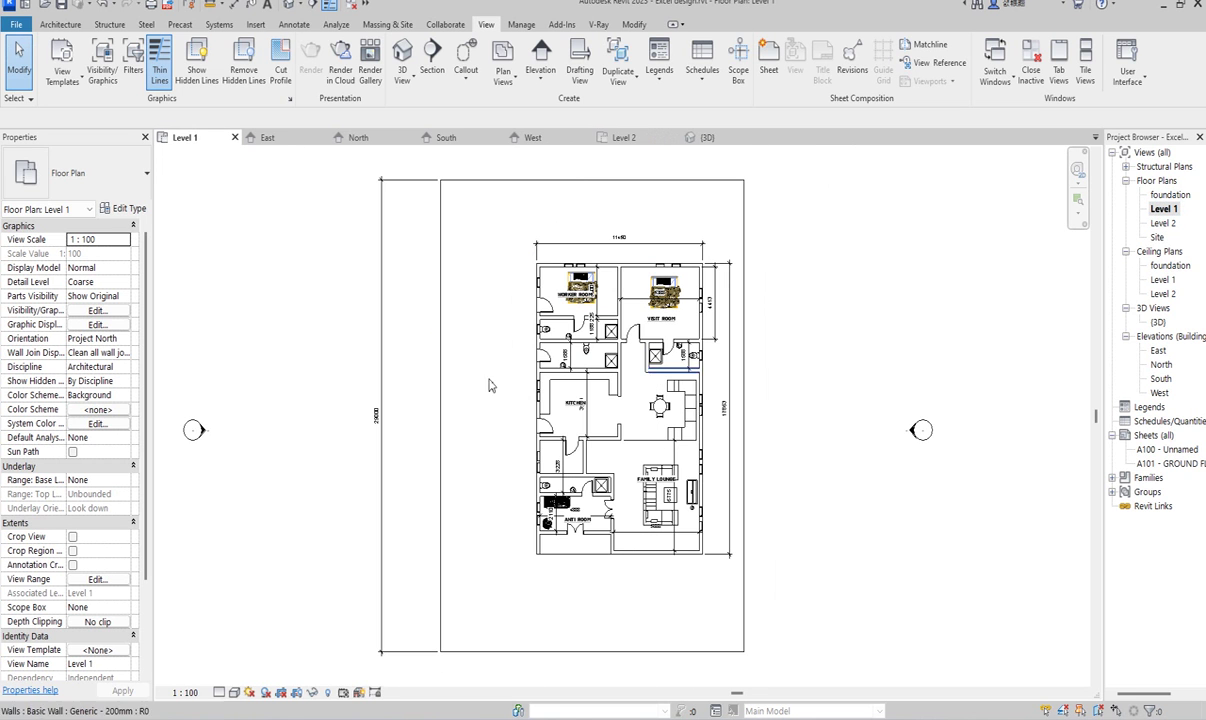
Override the Level 1 wall cut pattern with a <Solid fill> foreground in Visibility/Graphics.
click(104, 62)
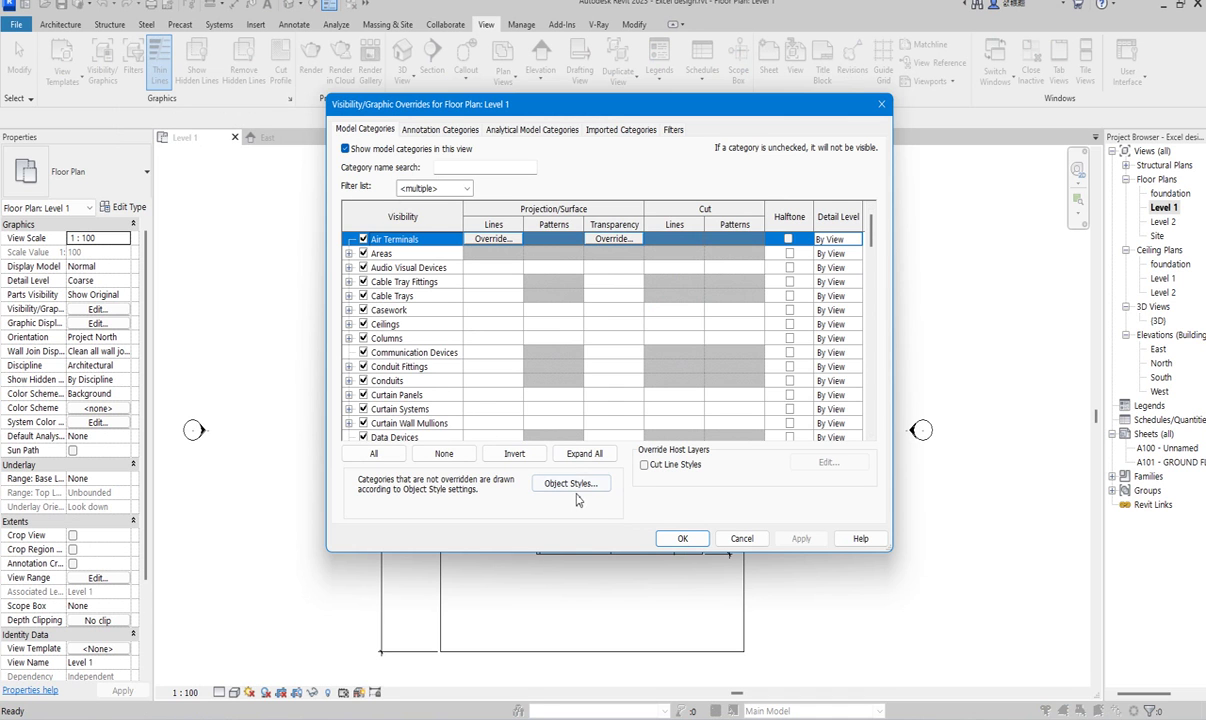
click(870, 230)
drag(870, 235, 872, 410)
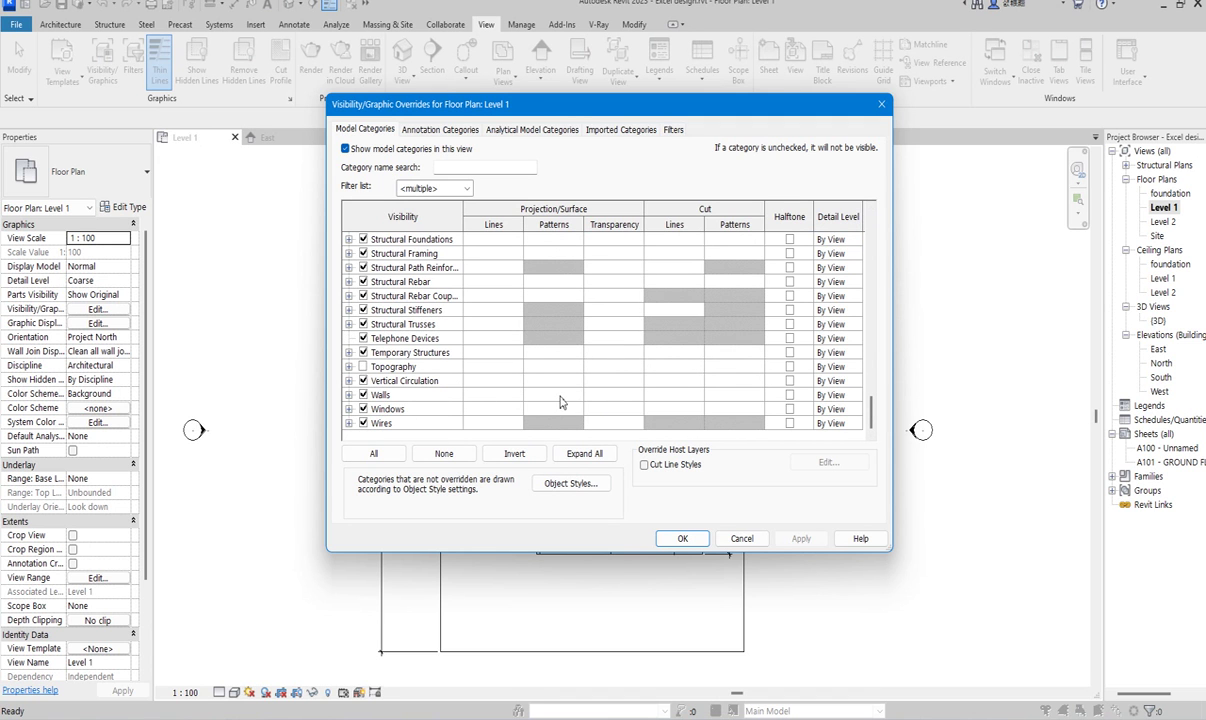
click(741, 395)
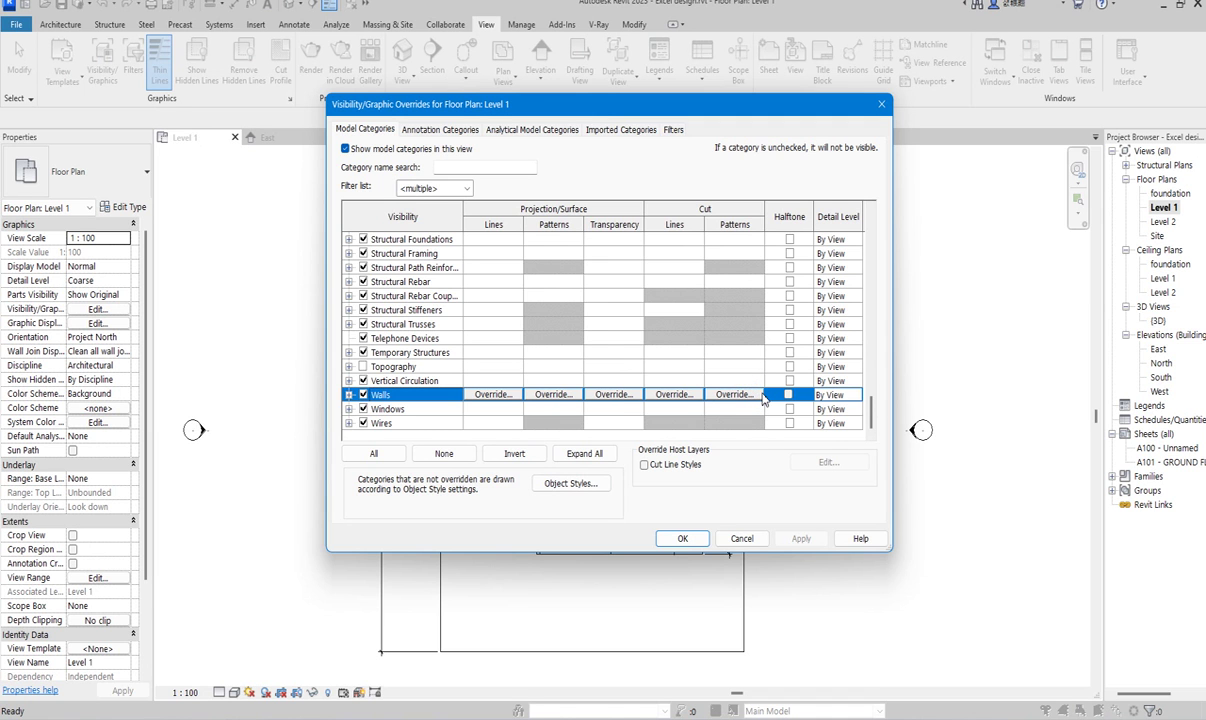
click(759, 395)
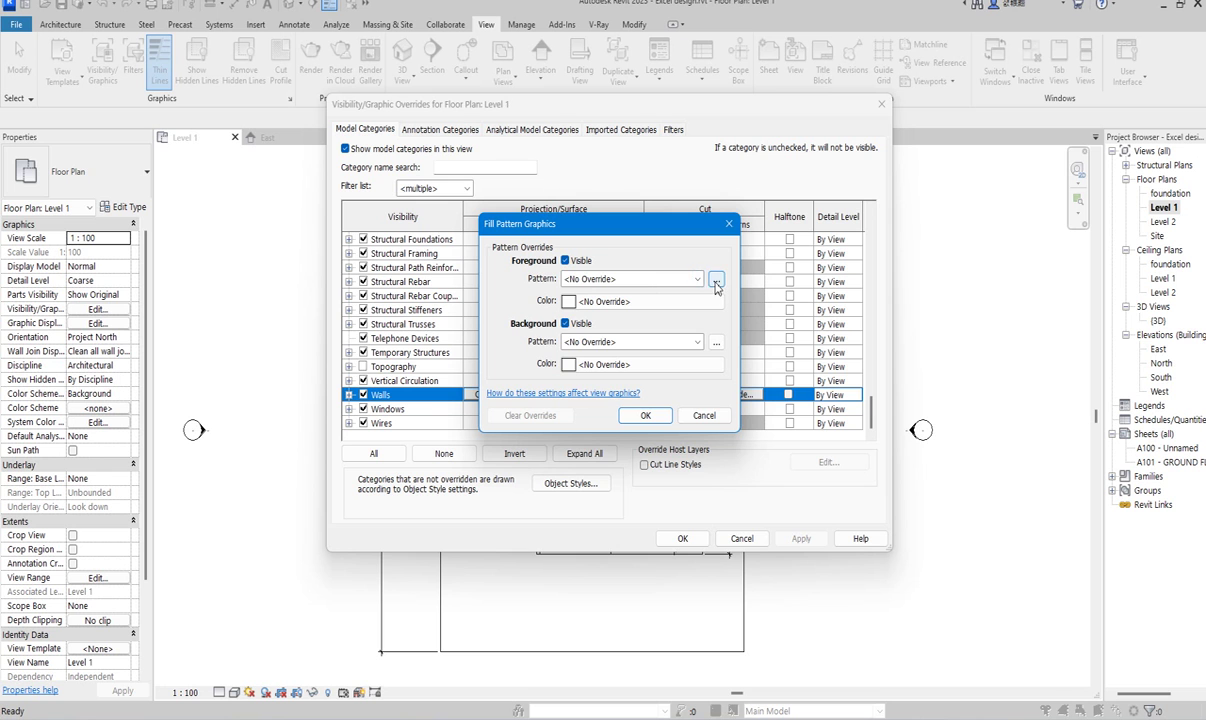
click(665, 279)
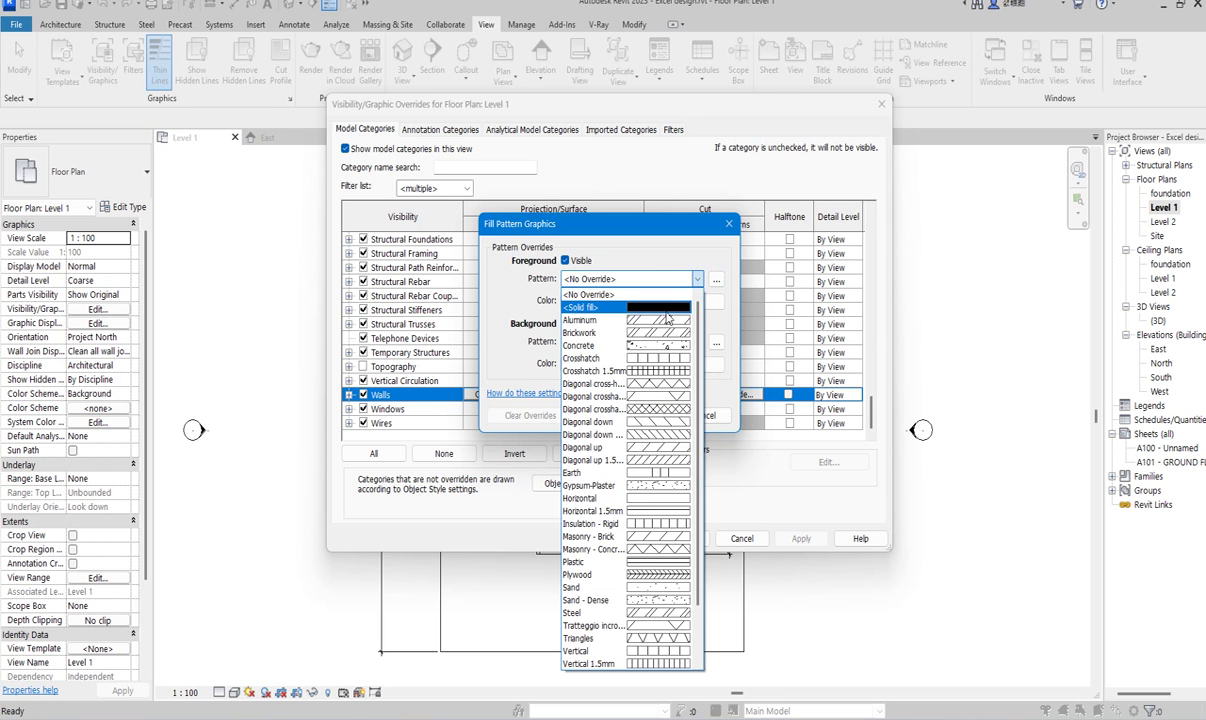
click(628, 307)
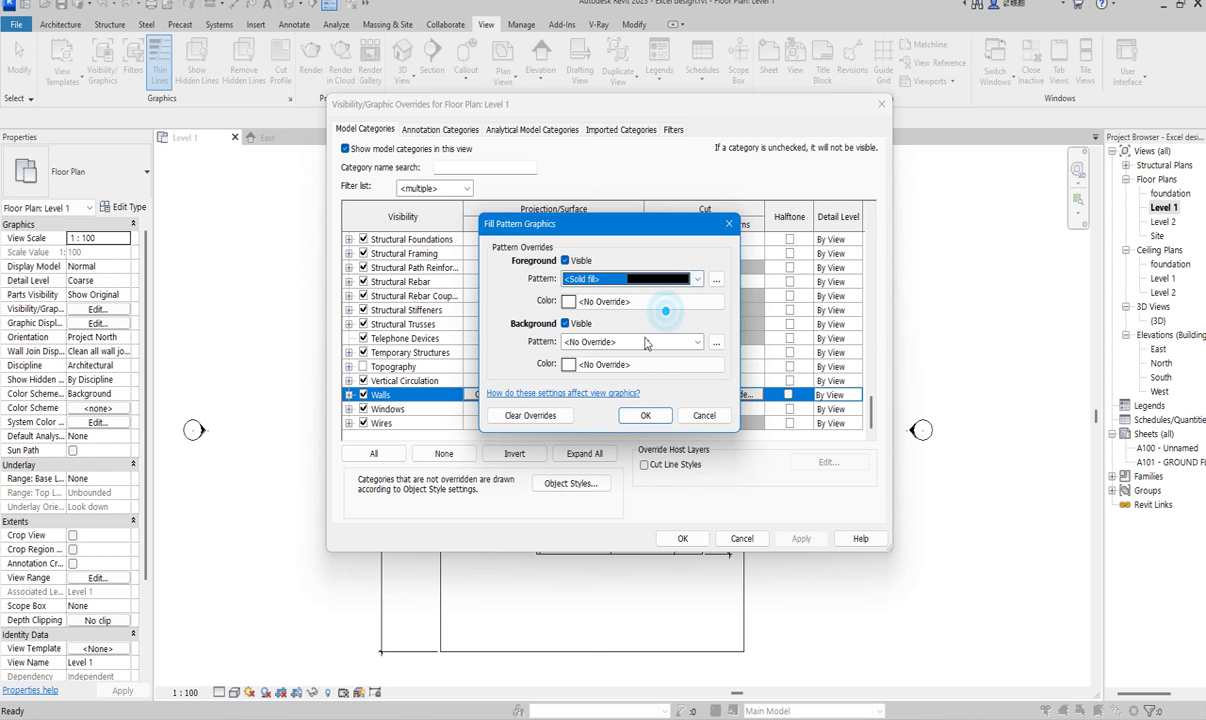
click(645, 416)
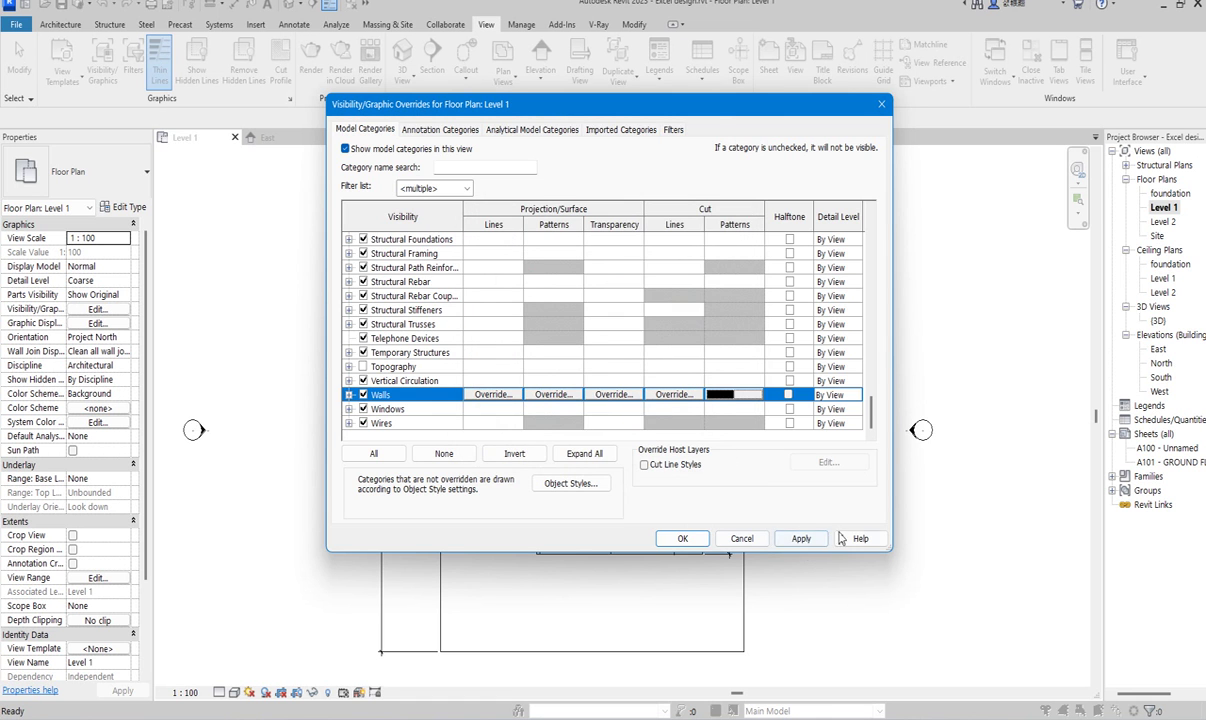
click(801, 538)
click(682, 538)
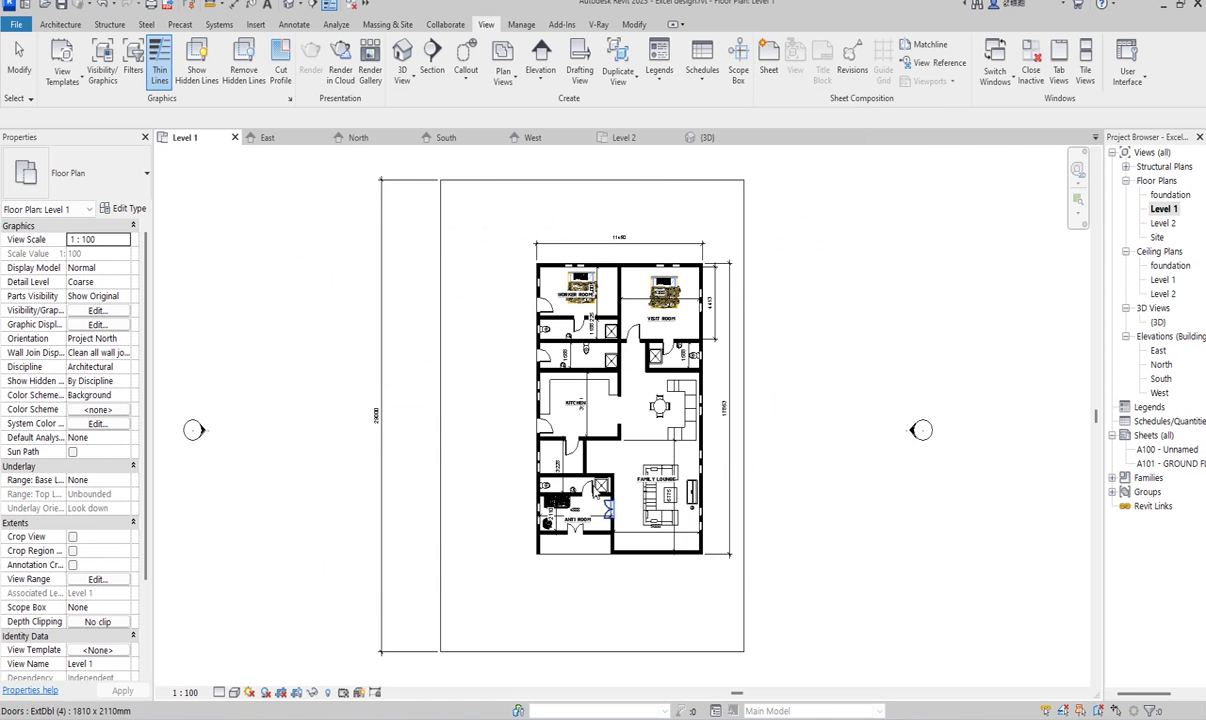
scroll(583, 342, up, 4)
scroll(583, 342, up, 1)
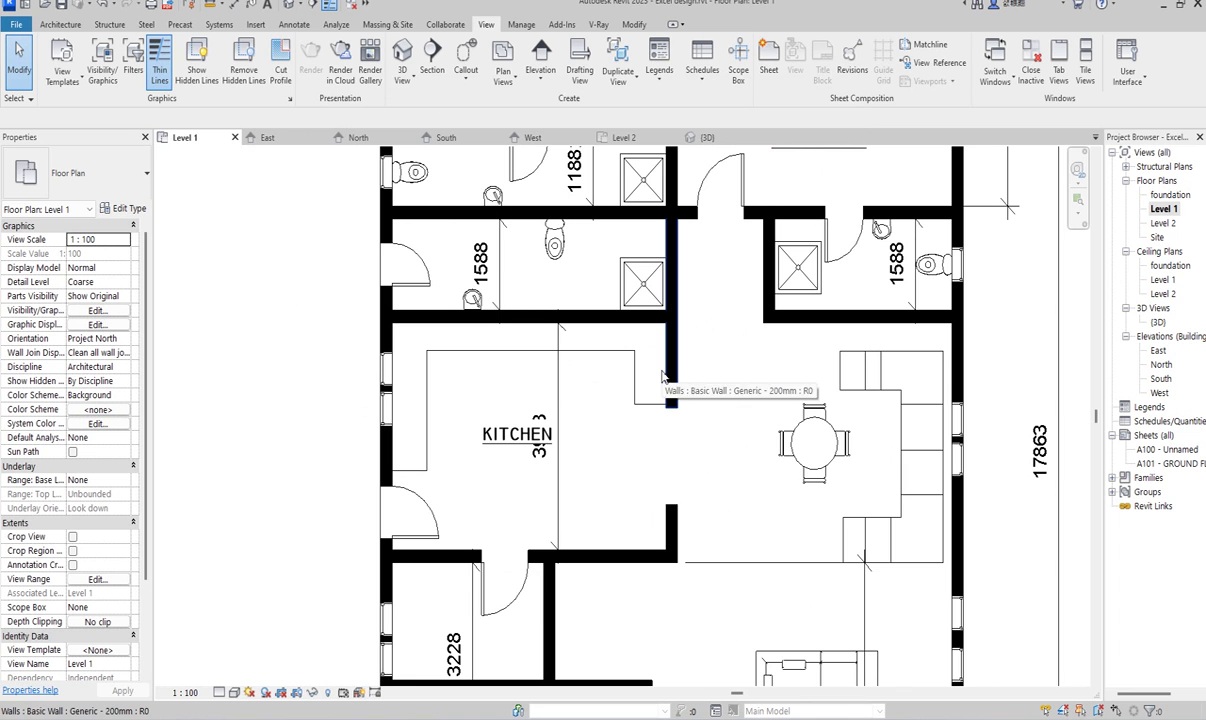
double_click(1162, 223)
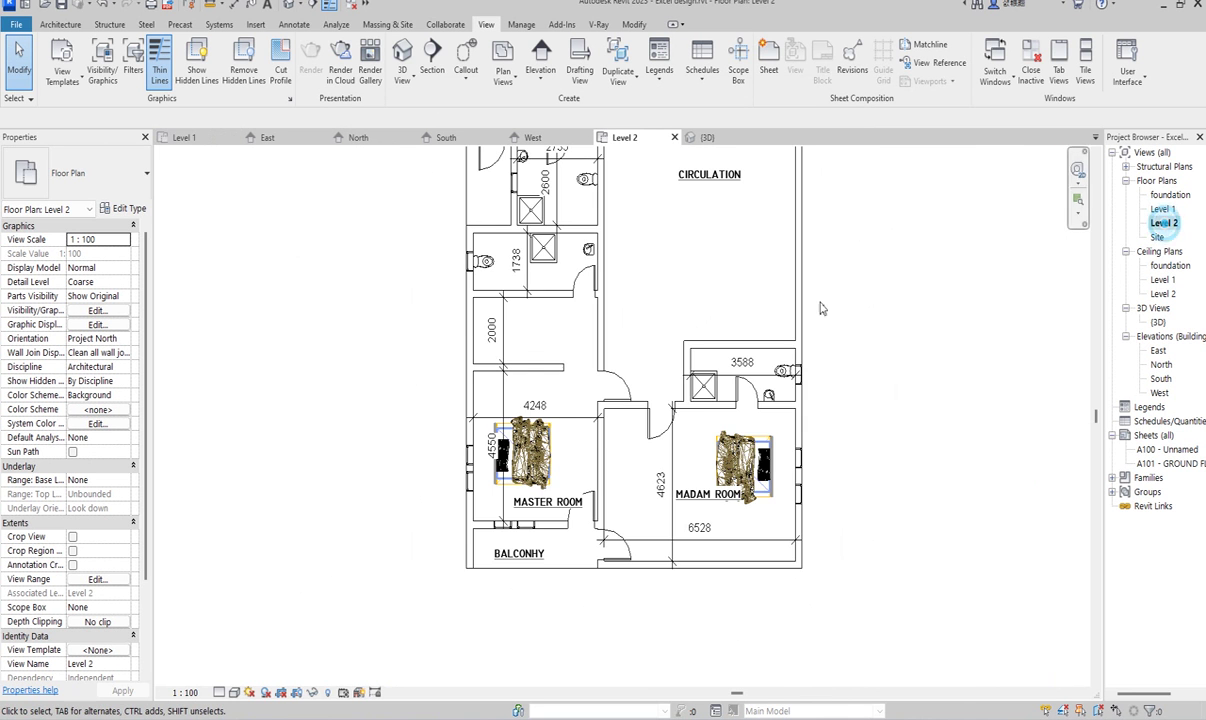
click(1162, 209)
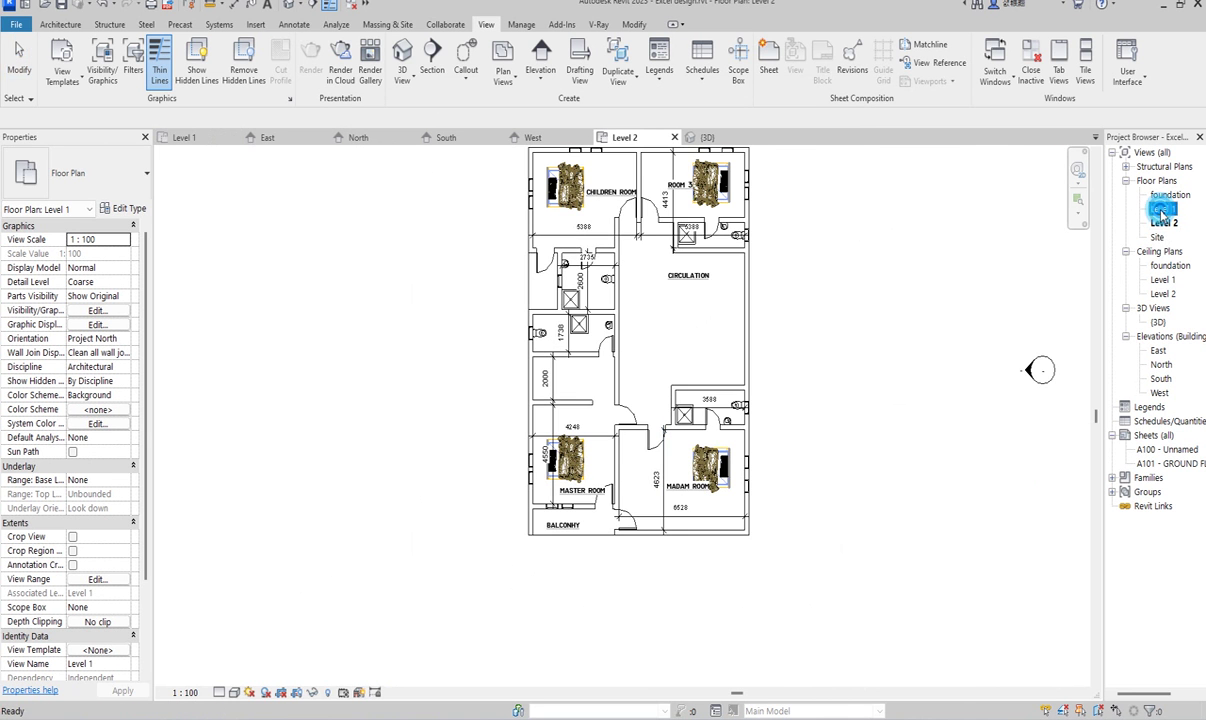
double_click(1162, 209)
scroll(595, 285, down, 2)
scroll(595, 285, down, 1)
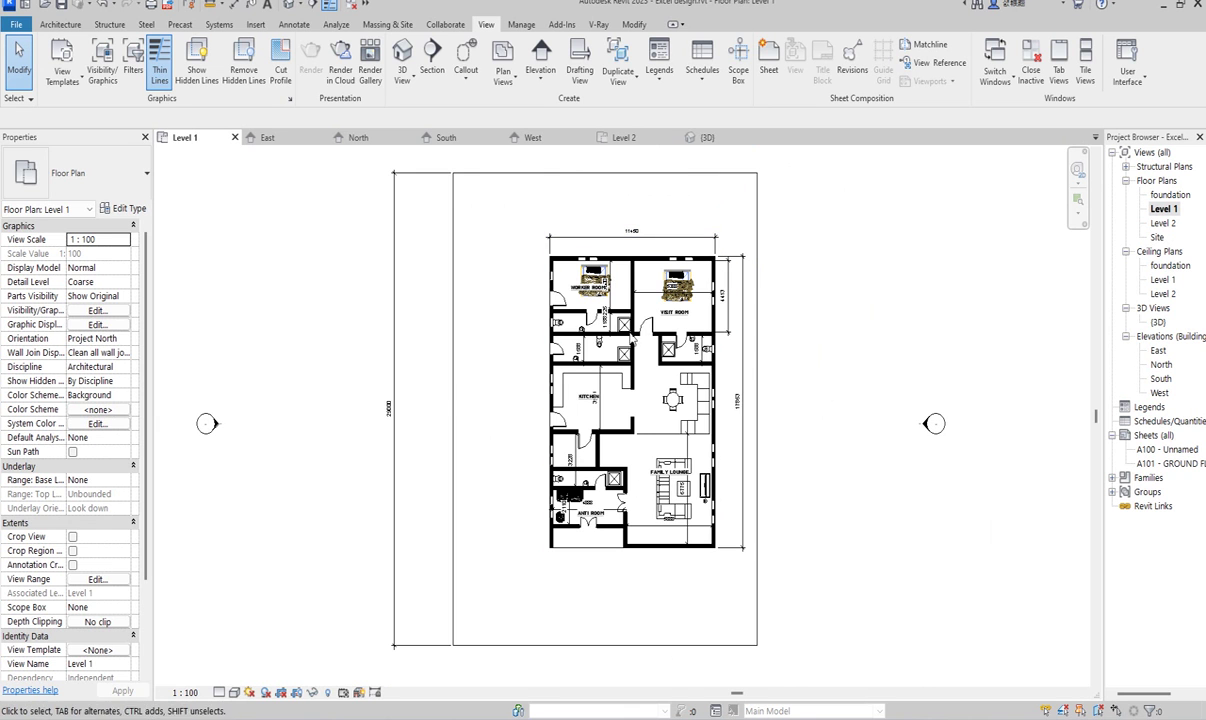
scroll(713, 286, up, 2)
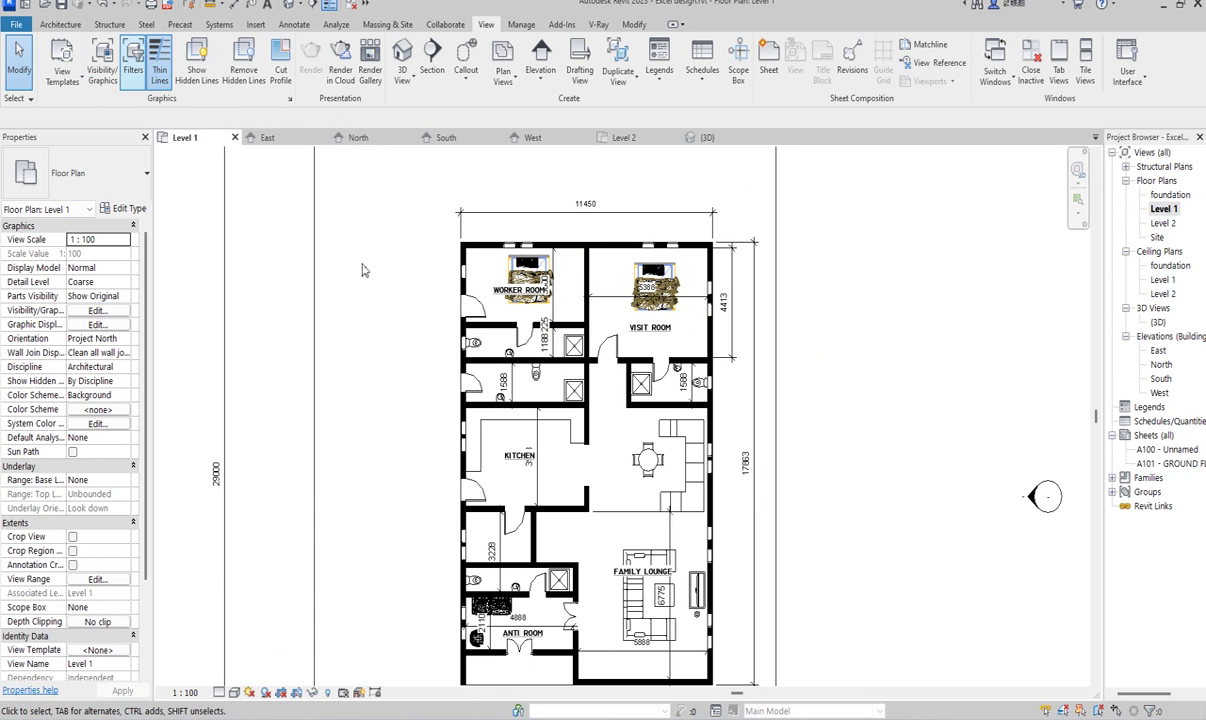
Reset the Level 1 wall cut foreground pattern override to <No Override>.
click(103, 66)
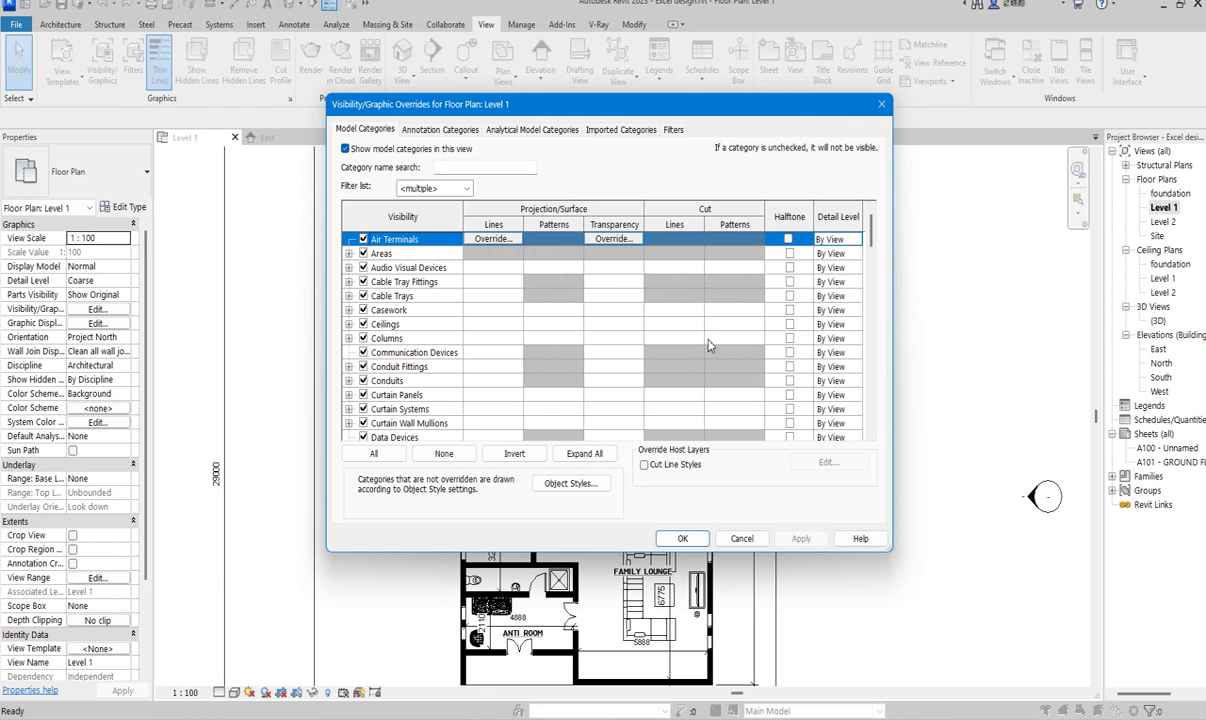
drag(872, 238, 882, 400)
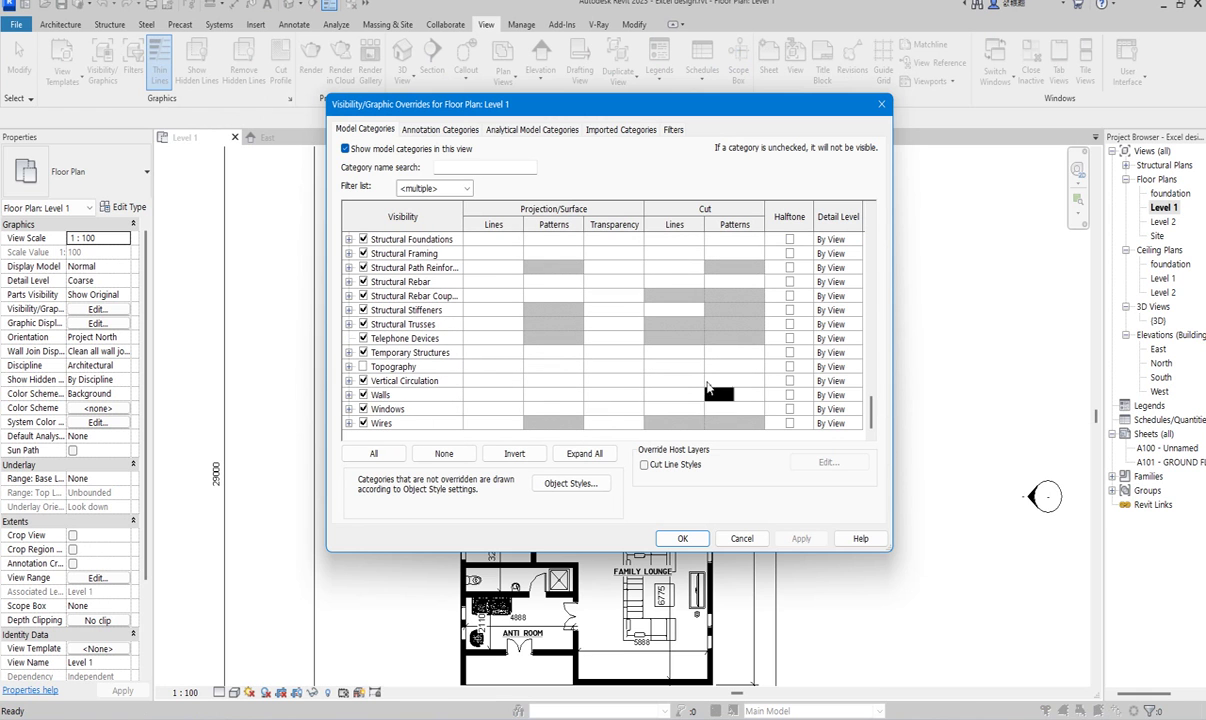
click(757, 401)
click(757, 401)
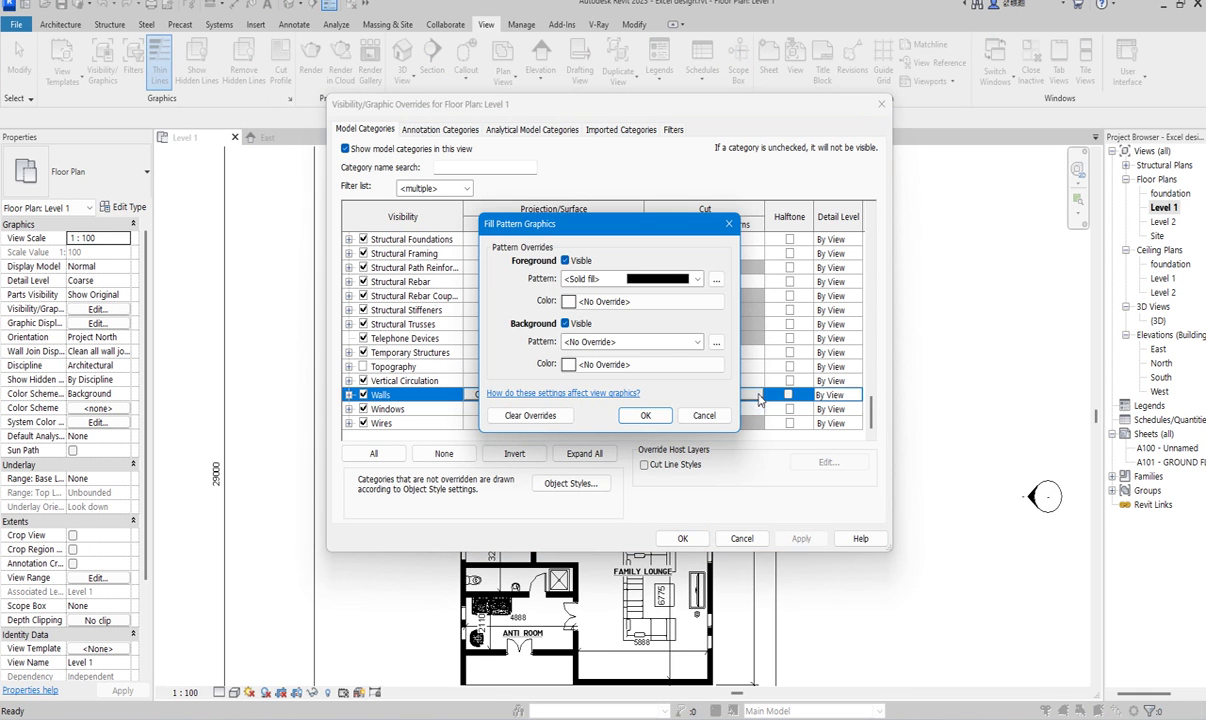
click(698, 280)
scroll(605, 300, up, 2)
click(590, 294)
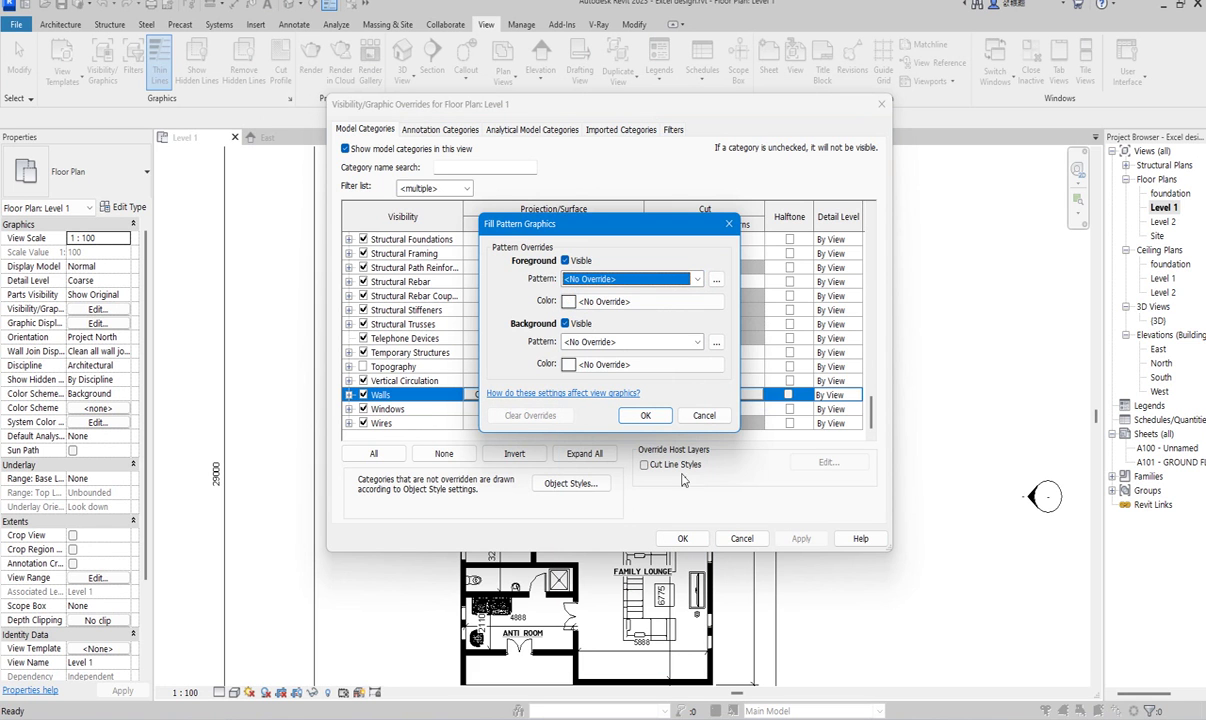
click(645, 416)
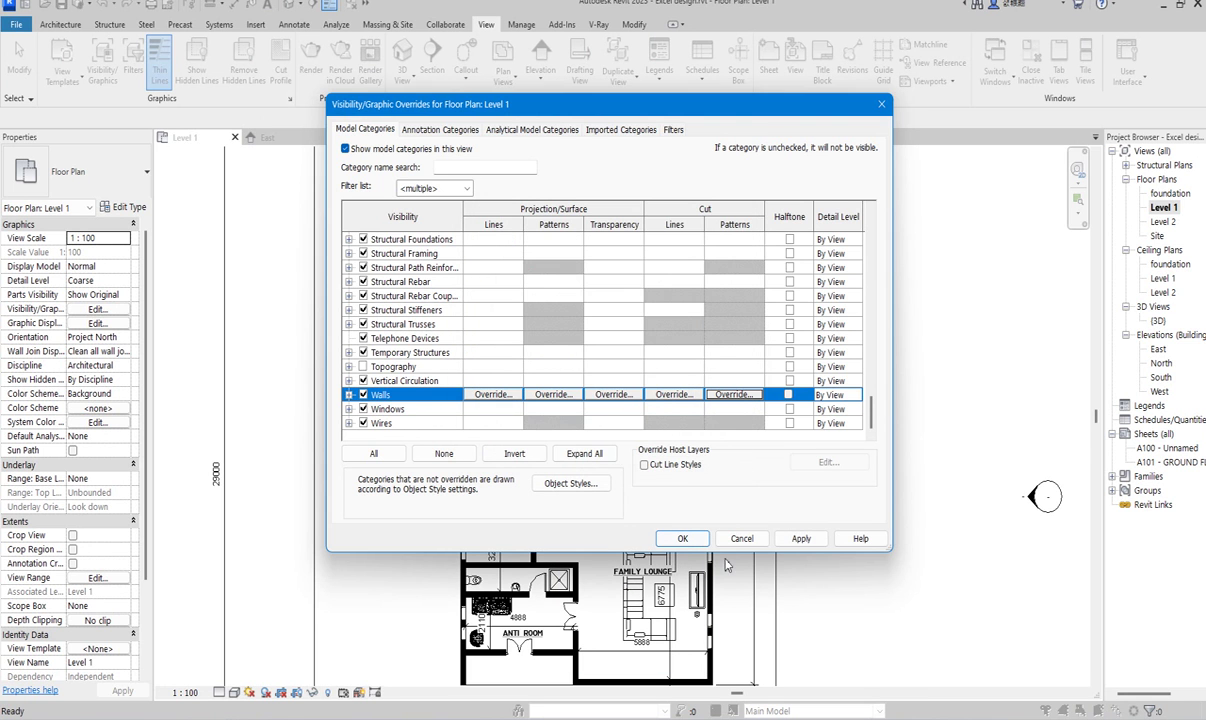
click(684, 539)
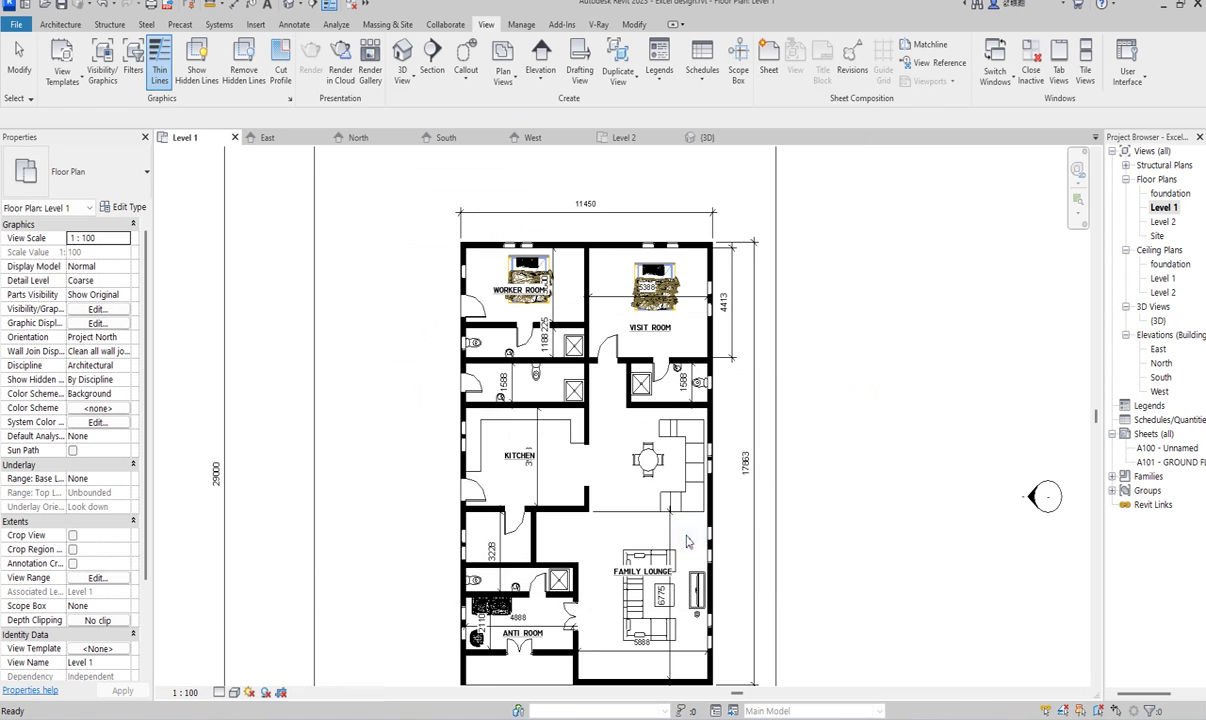
Toggle Thin Lines off and back on to compare, then reopen Visibility/Graphics with VG.
scroll(689, 346, down, 3)
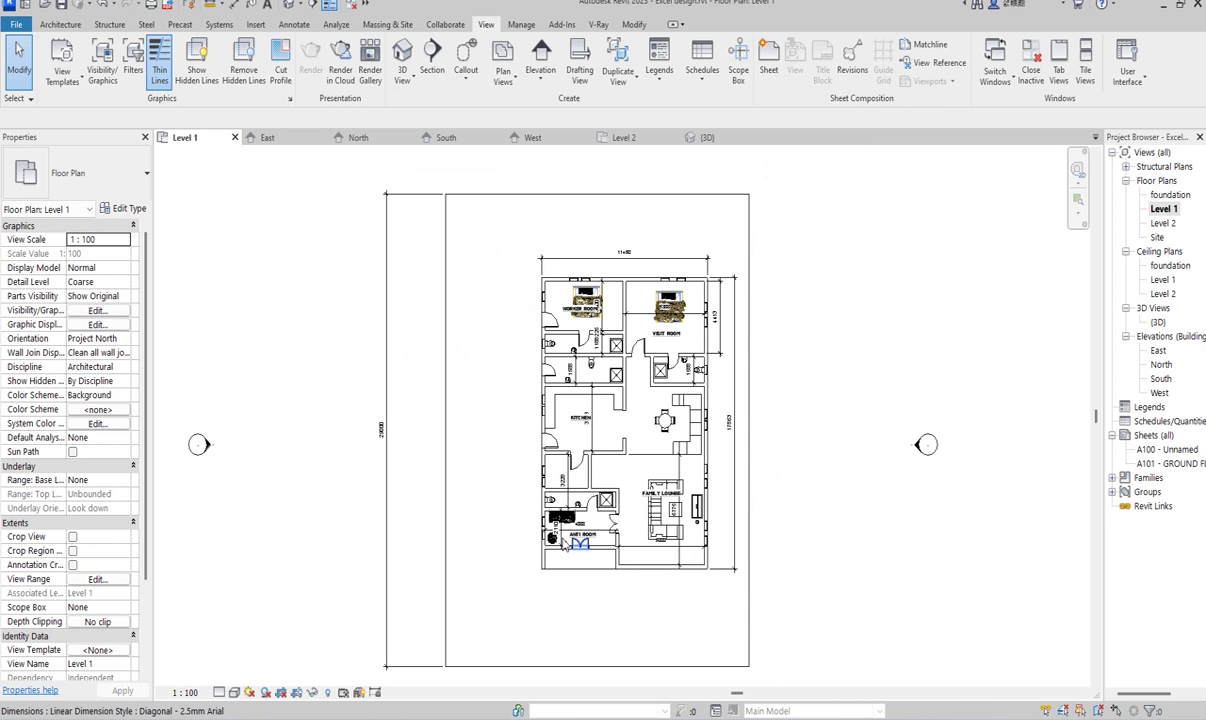
scroll(643, 401, up, 2)
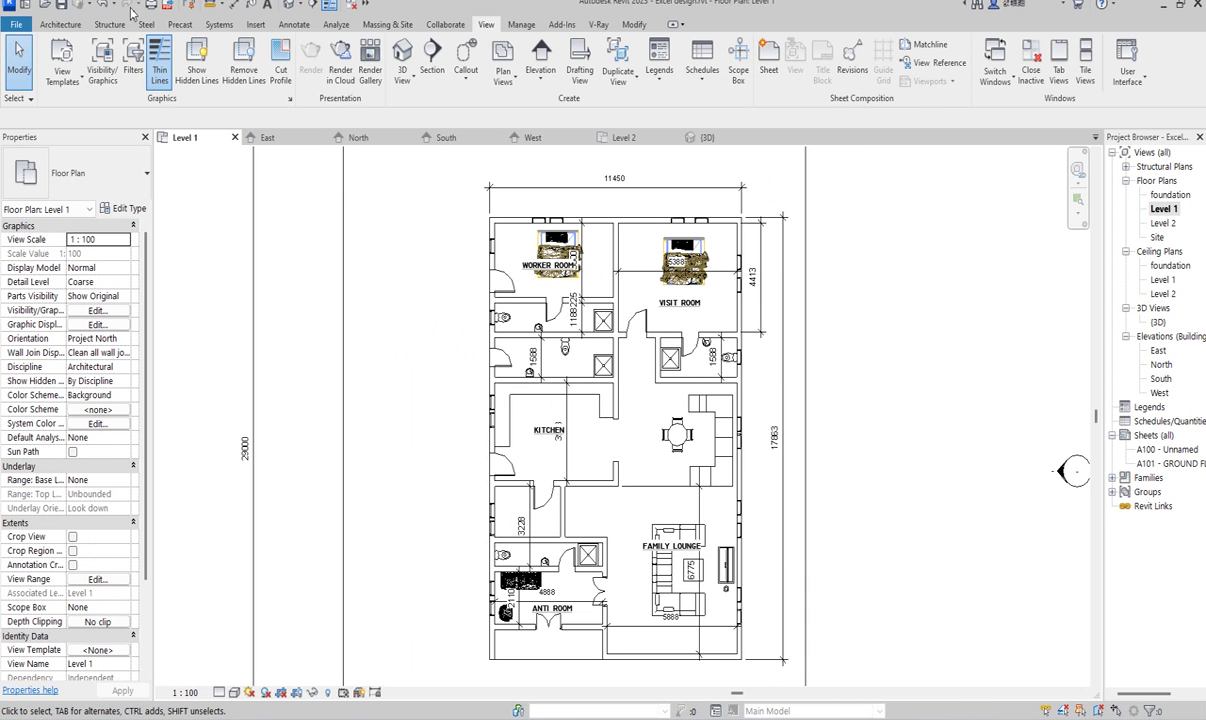
click(167, 5)
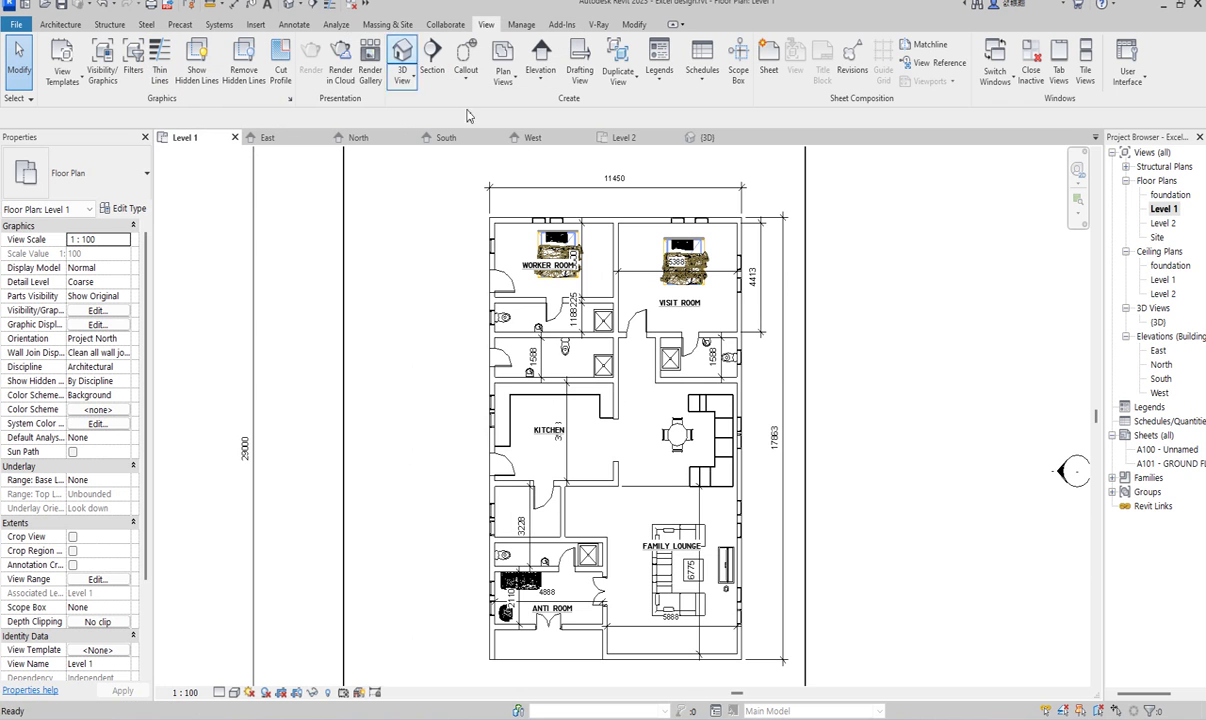
click(330, 7)
scroll(630, 254, up, 5)
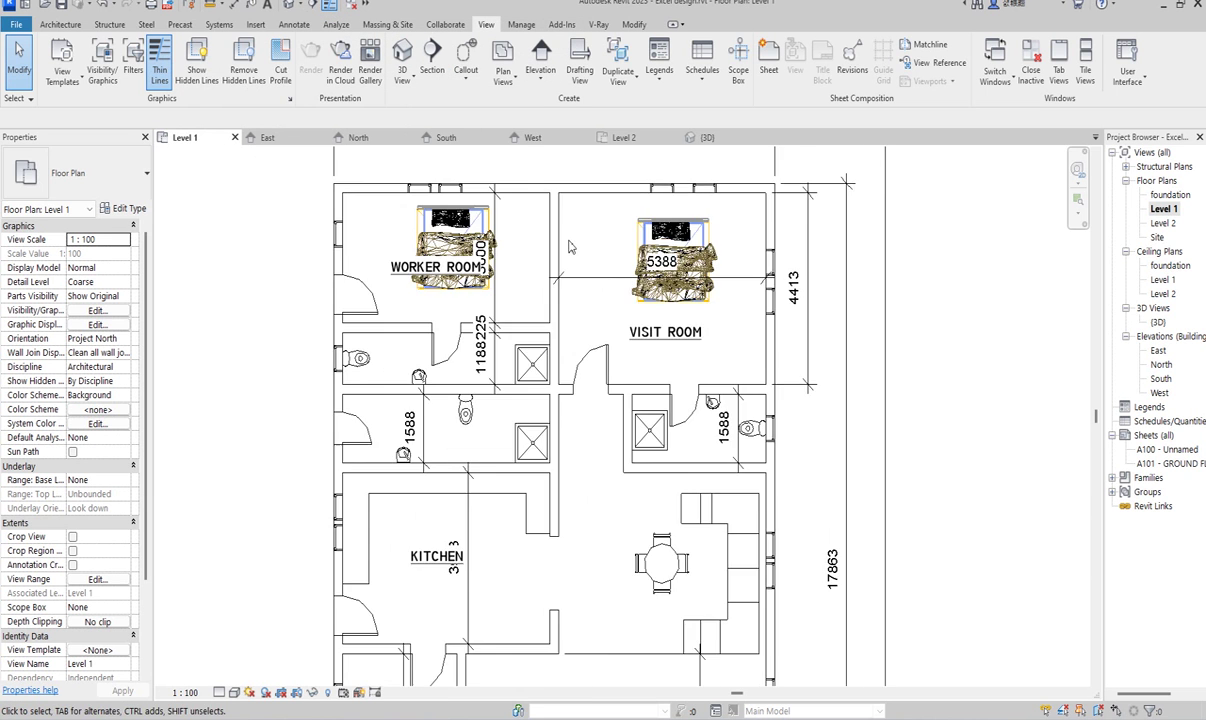
scroll(618, 254, down, 5)
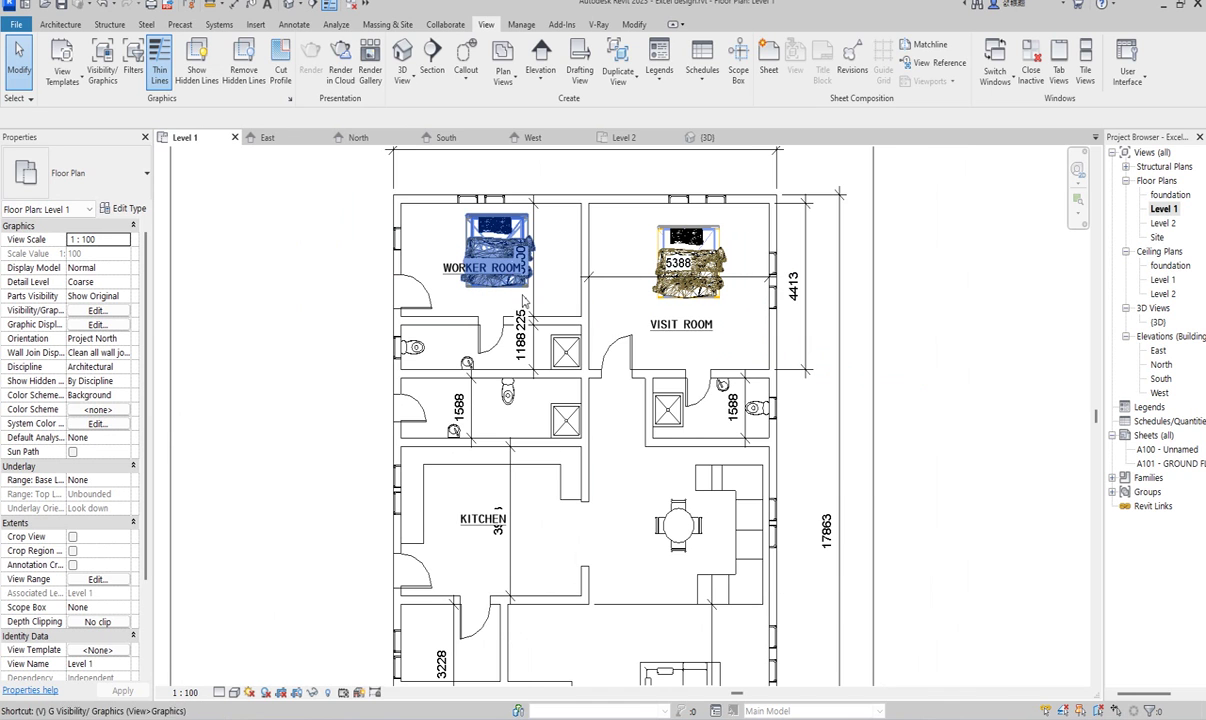
key(v)
key(v)
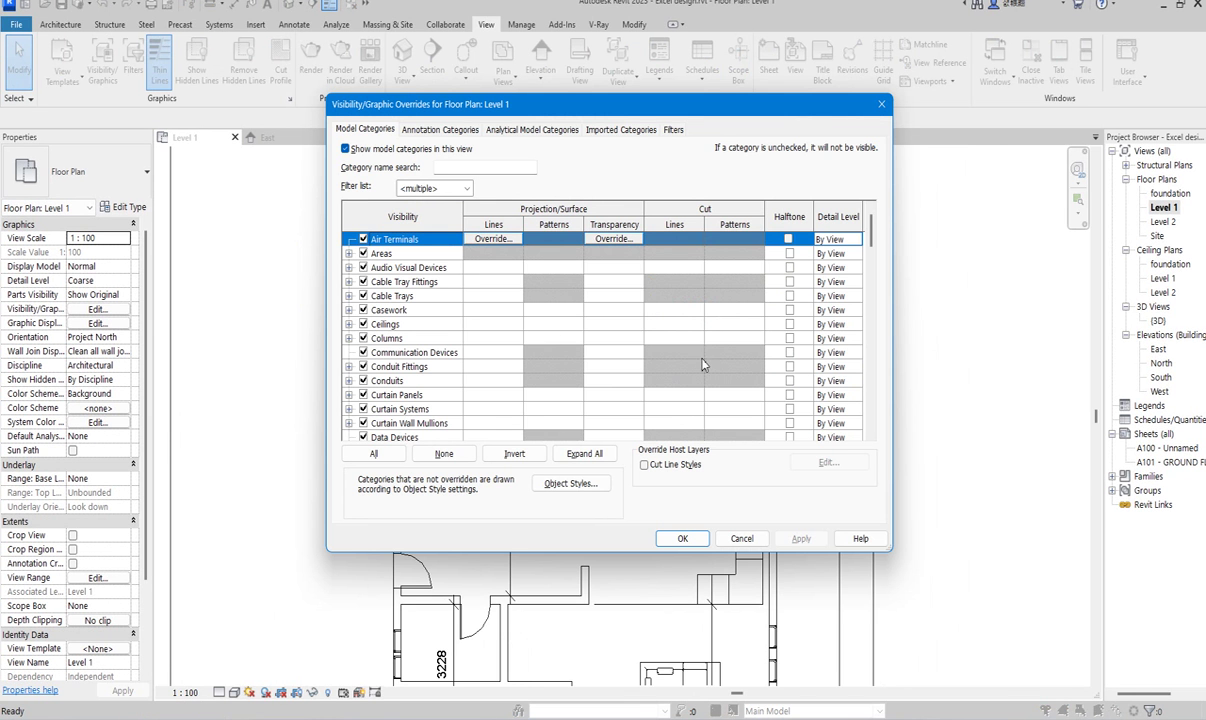
Change the Walls cut line weight from 3 to 9 in Object Styles.
click(565, 486)
drag(690, 272, 714, 516)
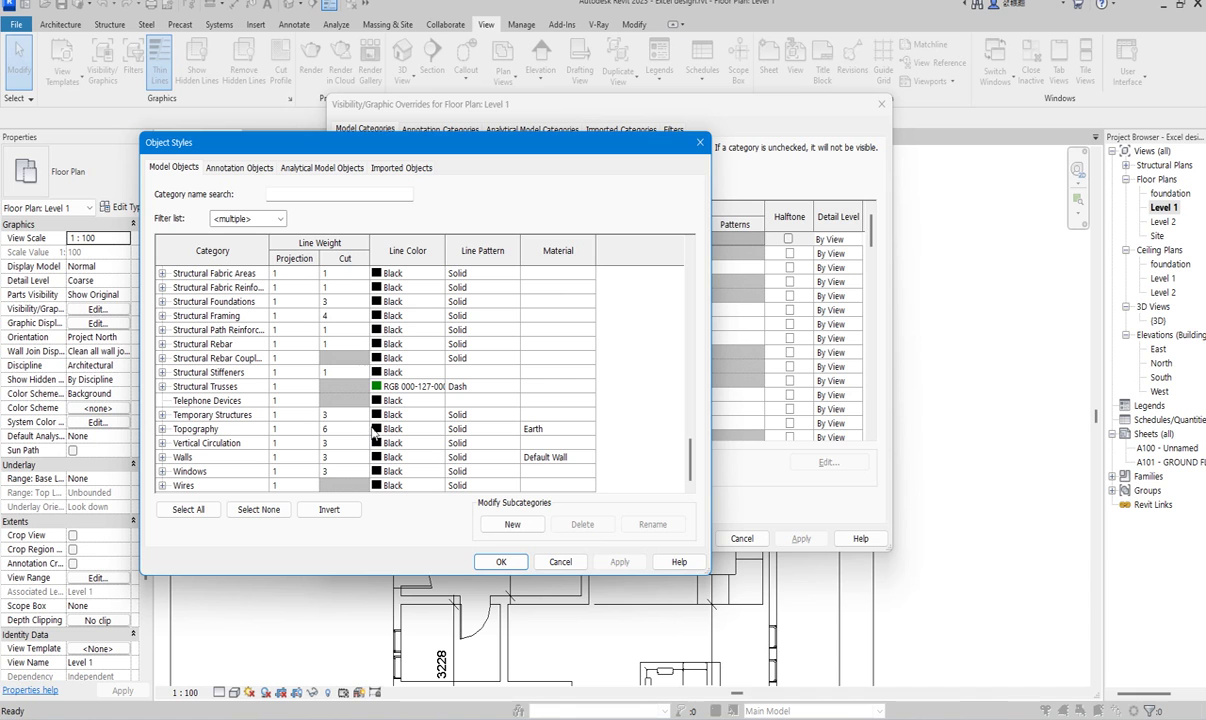
click(367, 460)
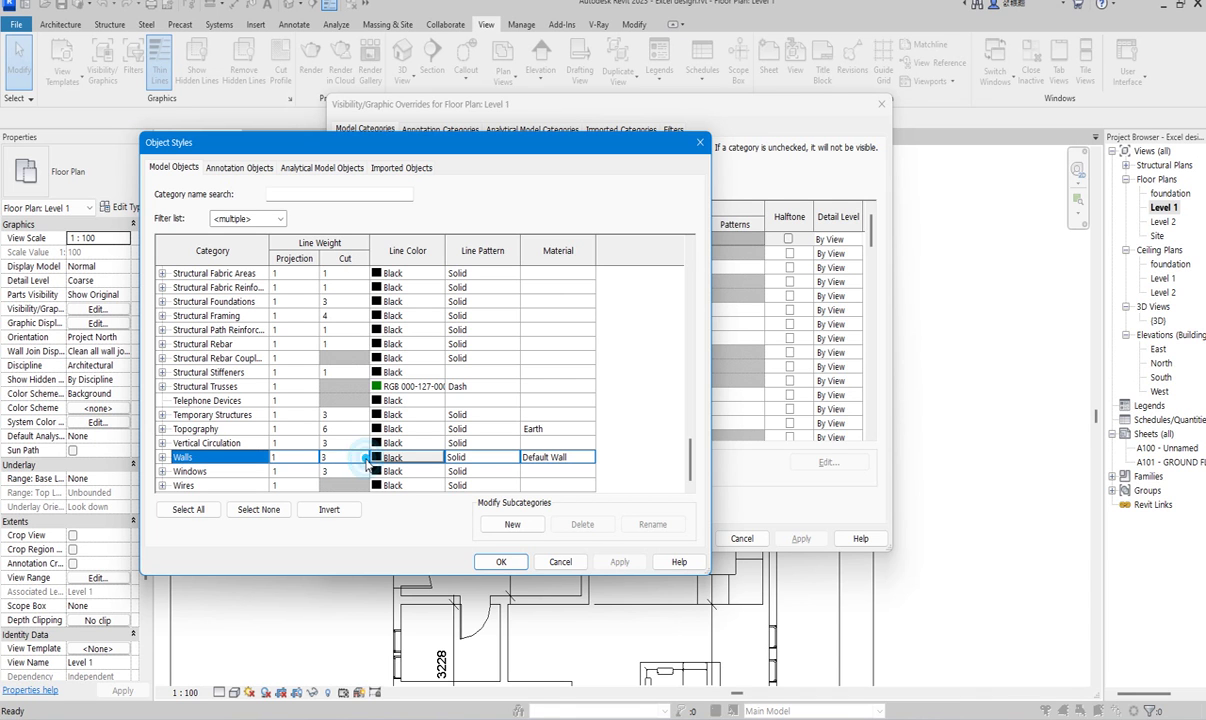
click(362, 457)
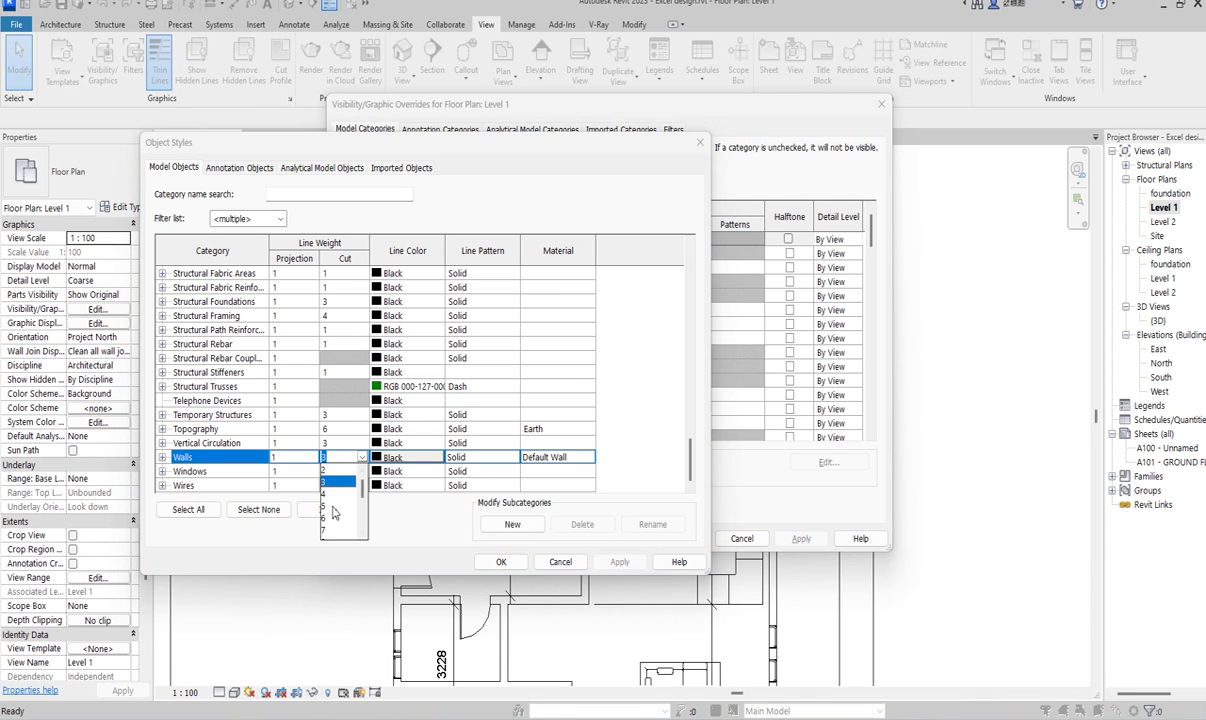
scroll(333, 513, down, 2)
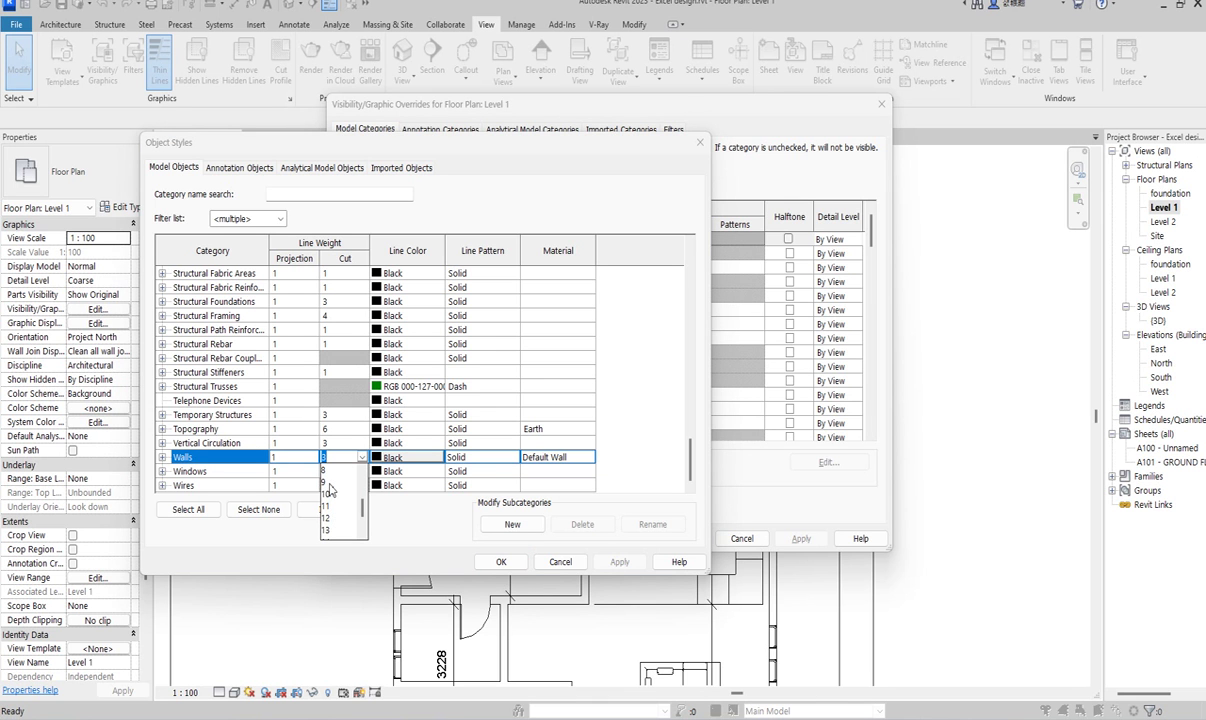
click(329, 482)
click(617, 563)
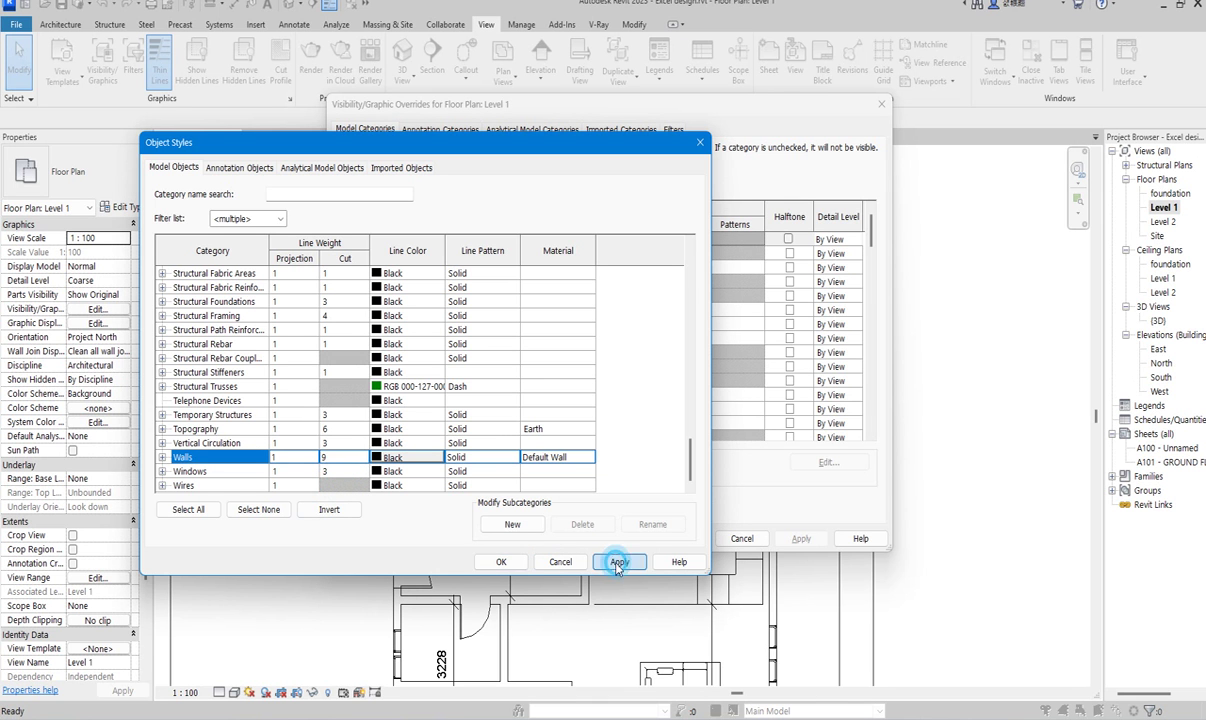
click(501, 561)
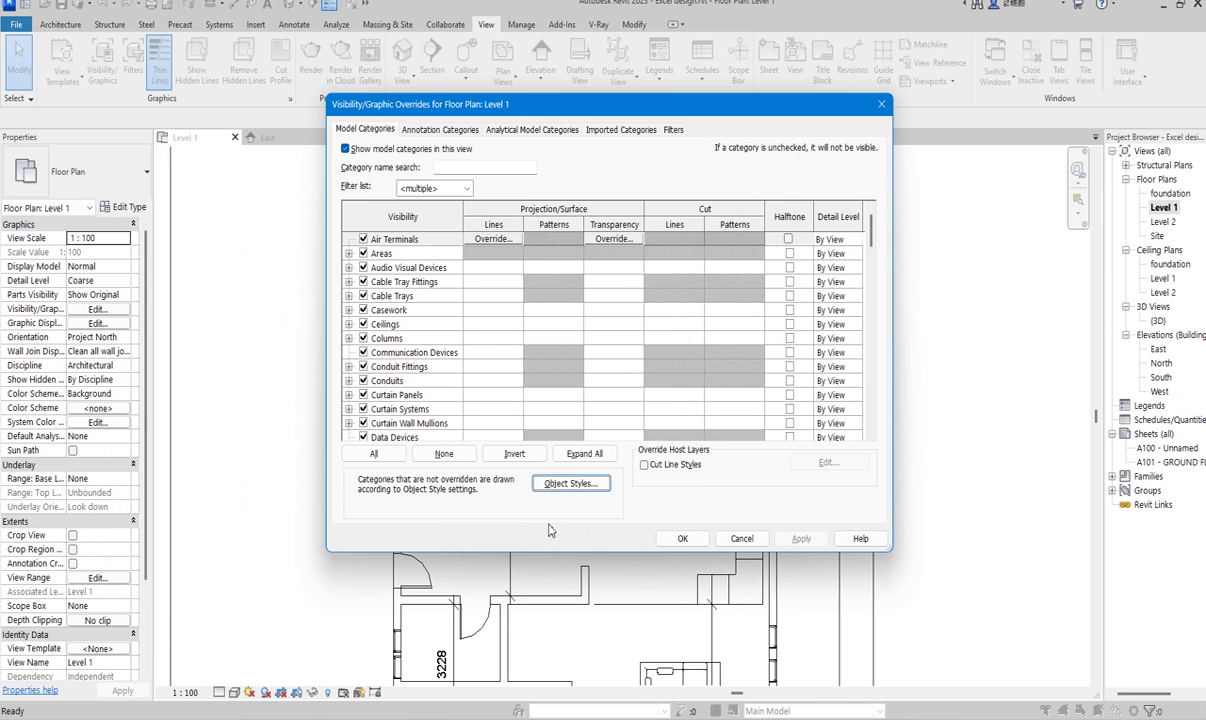
click(689, 540)
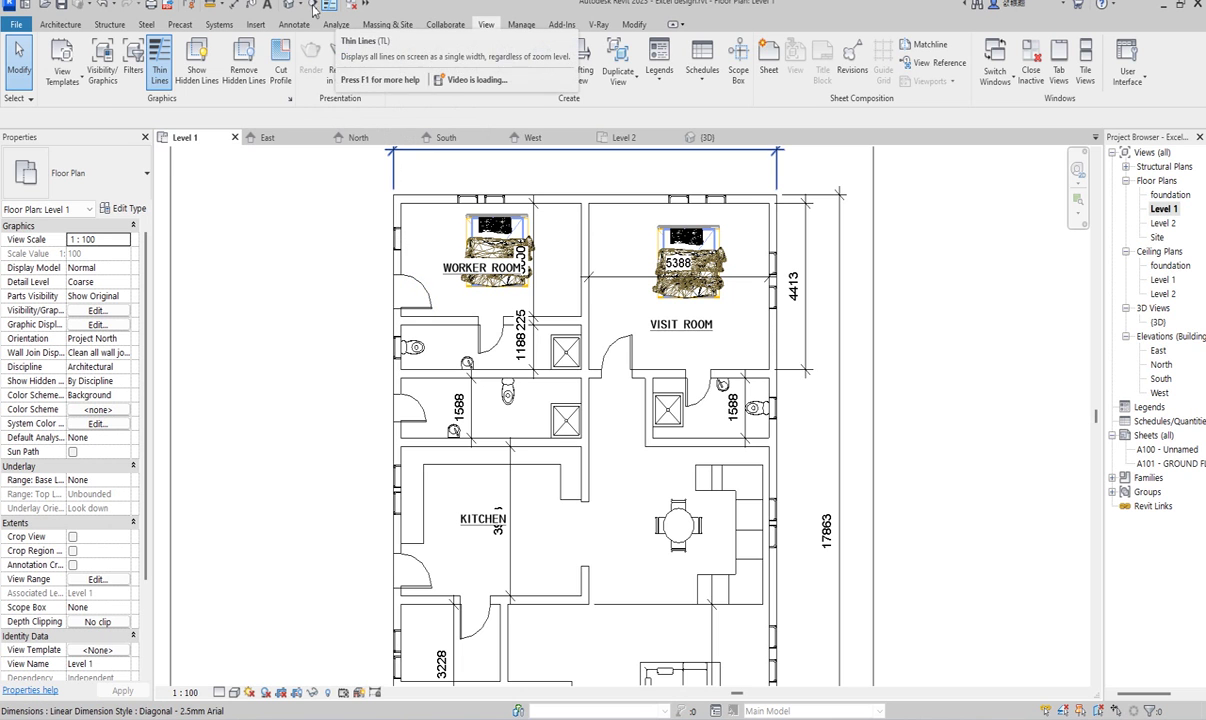
Turn off Thin Lines to show heavy walls, then switch to the Level 2 floor plan.
click(159, 60)
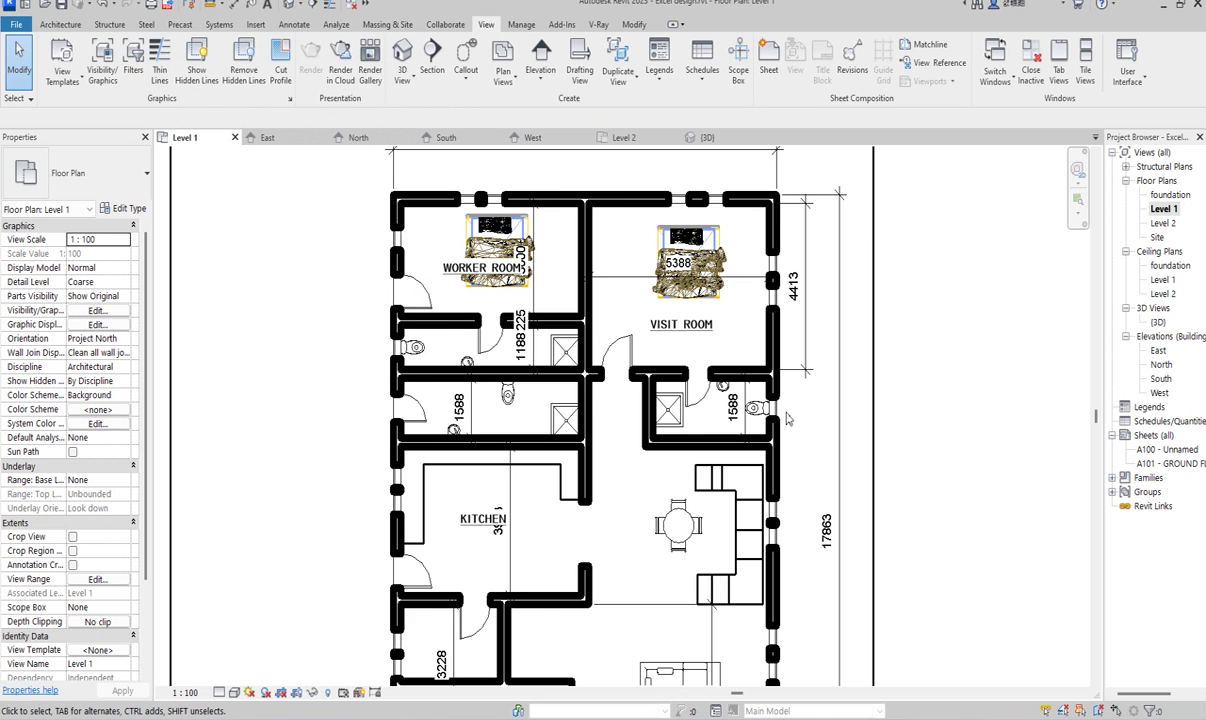
scroll(752, 400, down, 2)
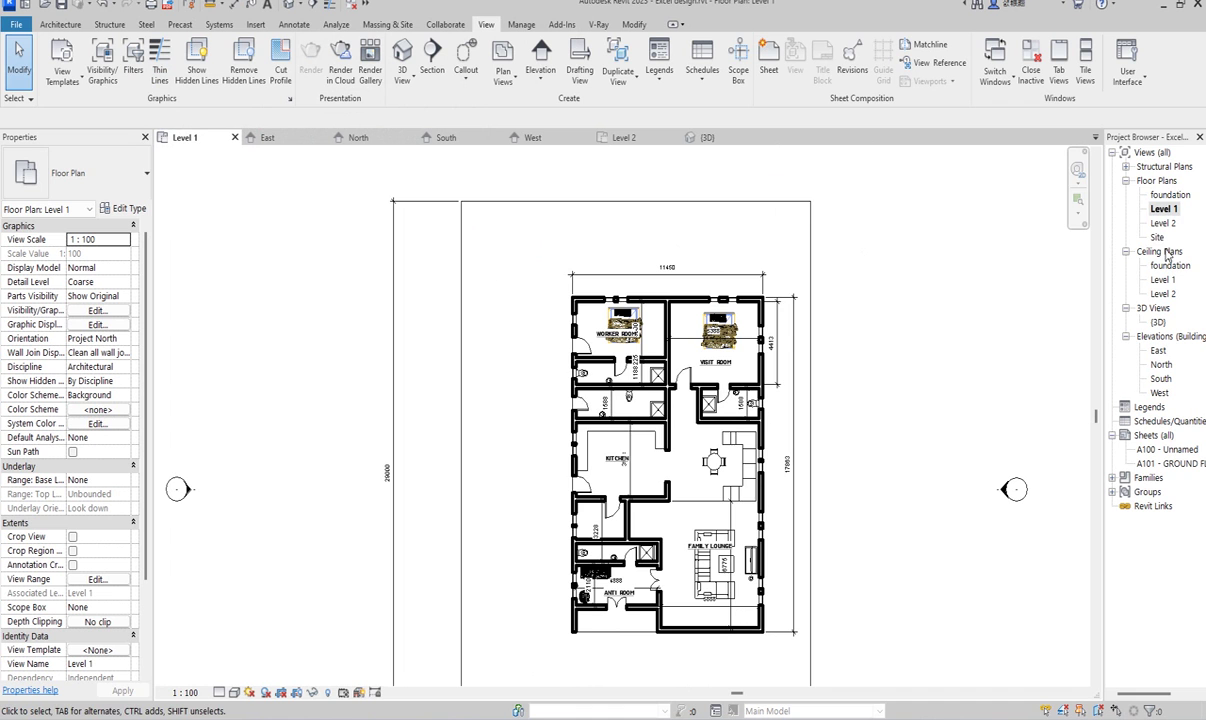
double_click(1163, 223)
scroll(640, 450, down, 3)
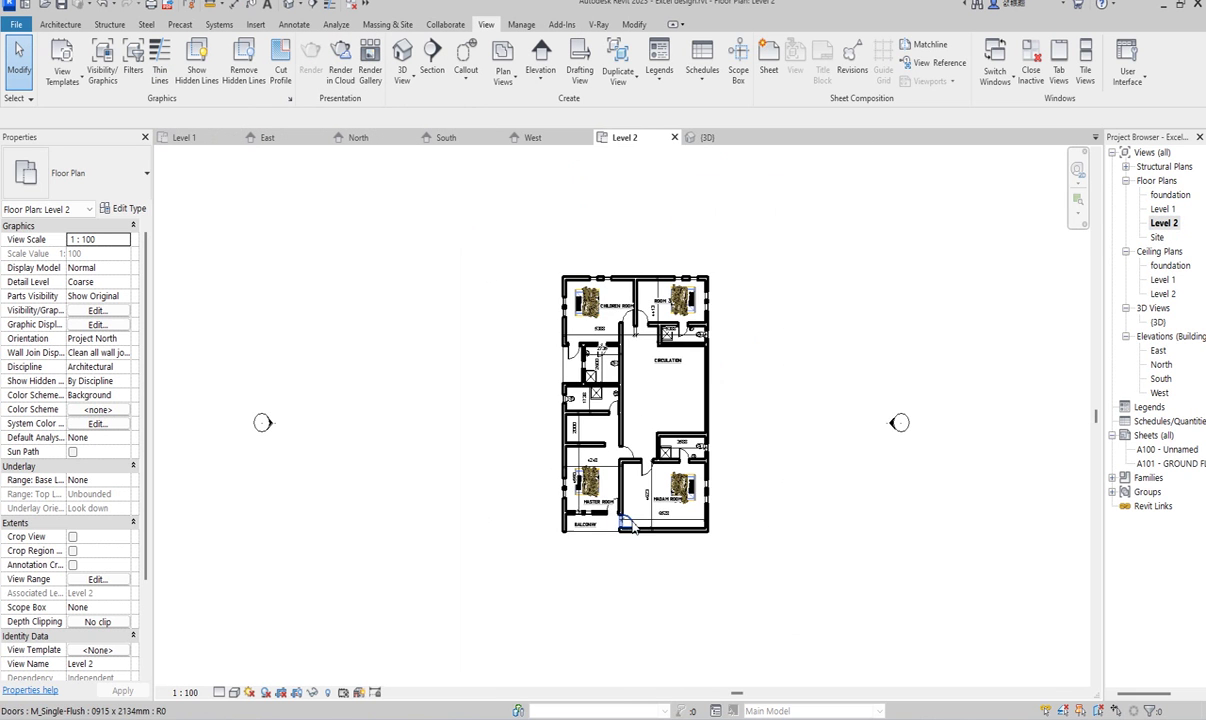
scroll(683, 300, up, 3)
scroll(613, 280, up, 1)
scroll(612, 287, down, 1)
scroll(640, 410, up, 2)
scroll(515, 415, down, 1)
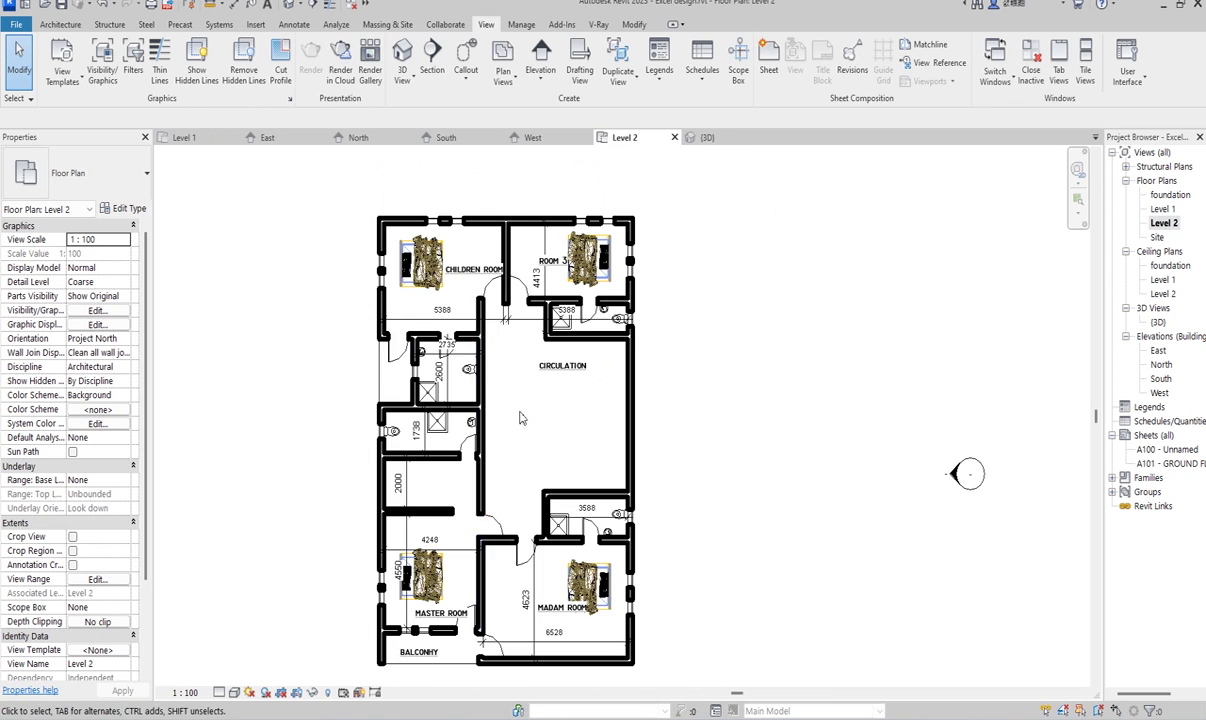
scroll(557, 357, up, 2)
Move CIRCULATION down, the 2735 dimension down, CHILDREN ROOM left and ROOM 3 right.
click(516, 323)
drag(510, 318, 517, 425)
drag(383, 312, 401, 394)
scroll(907, 468, down, 3)
scroll(414, 320, up, 4)
click(412, 305)
drag(376, 298, 337, 299)
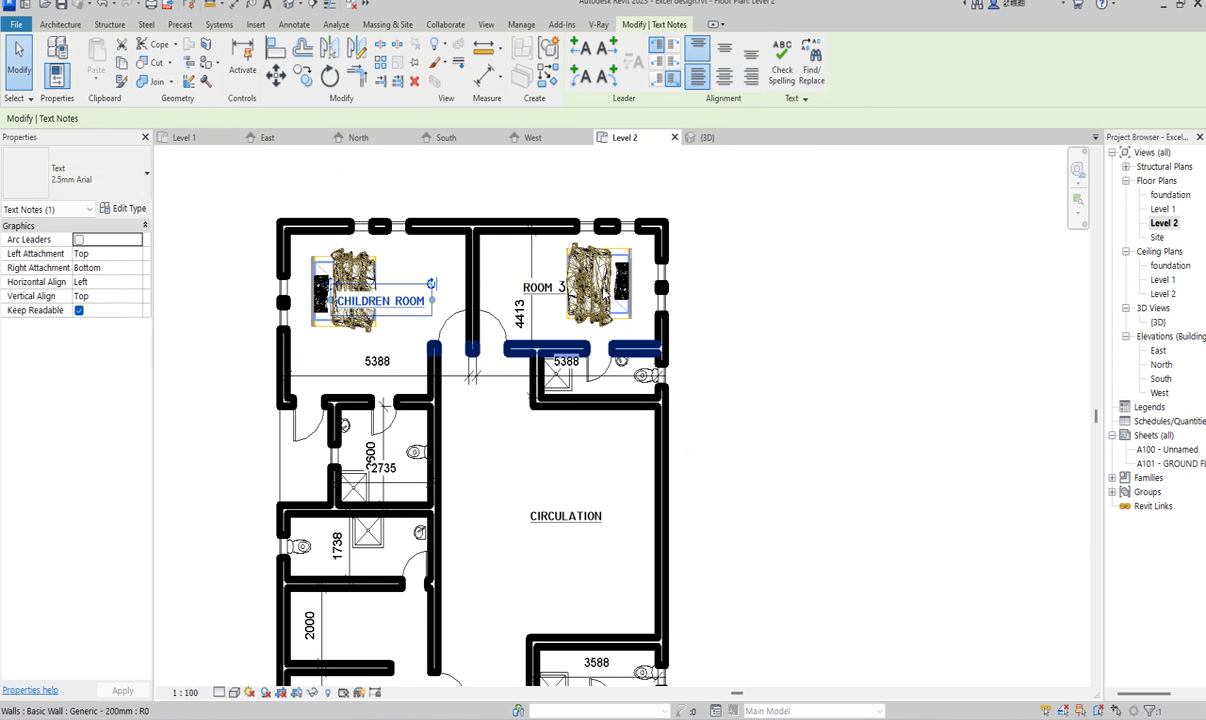
scroll(547, 300, up, 2)
click(540, 281)
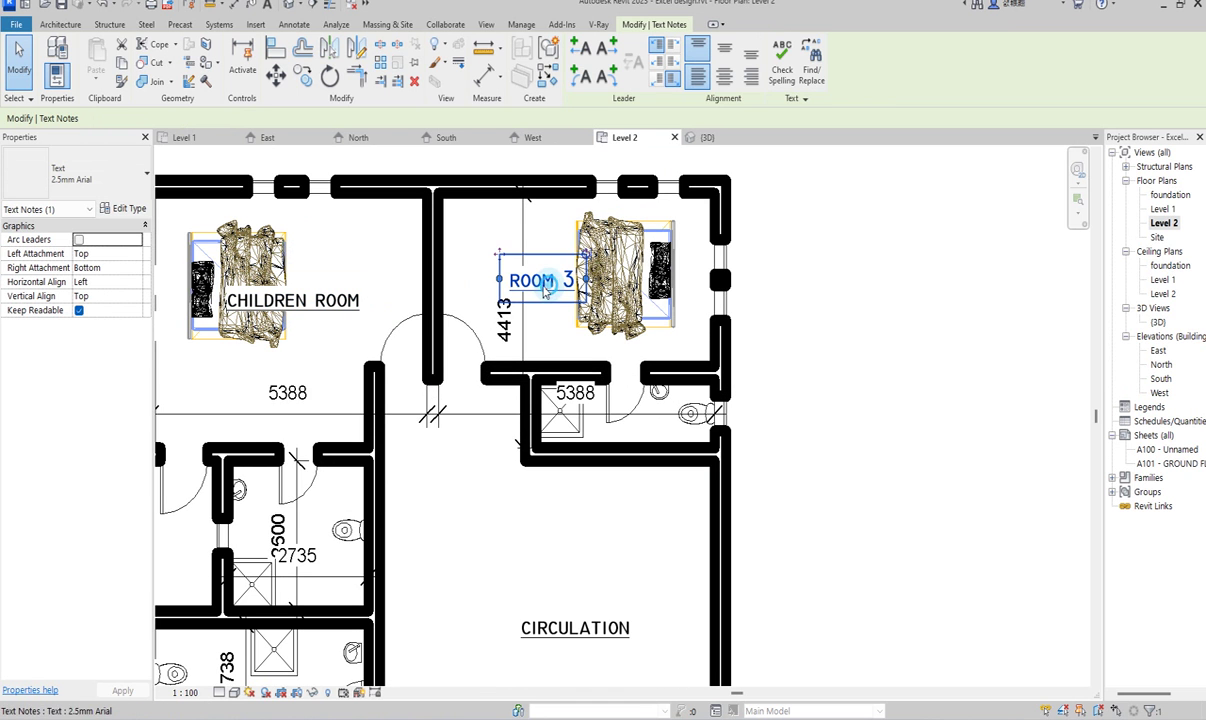
drag(495, 255, 537, 255)
click(817, 352)
scroll(817, 352, down, 2)
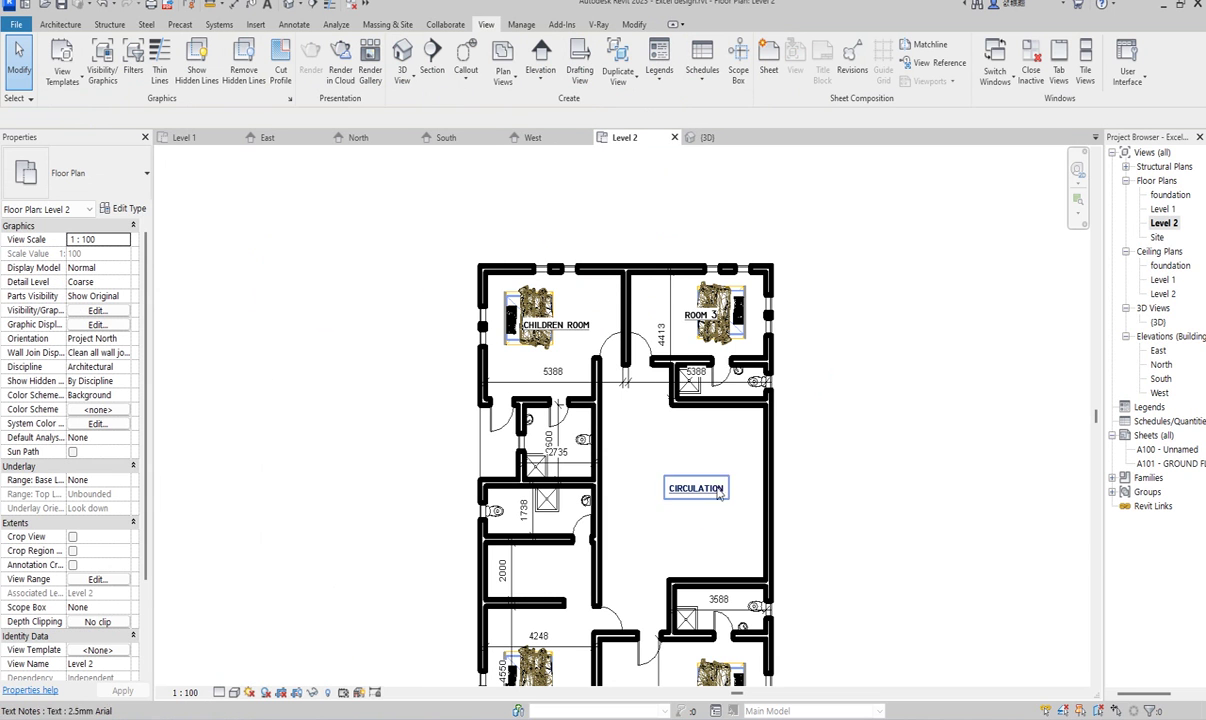
Zoom around the Level 2 plan, then switch to the Level 1 floor plan.
scroll(600, 480, down, 1)
scroll(680, 590, down, 2)
scroll(688, 606, up, 2)
scroll(688, 606, up, 1)
scroll(493, 557, up, 2)
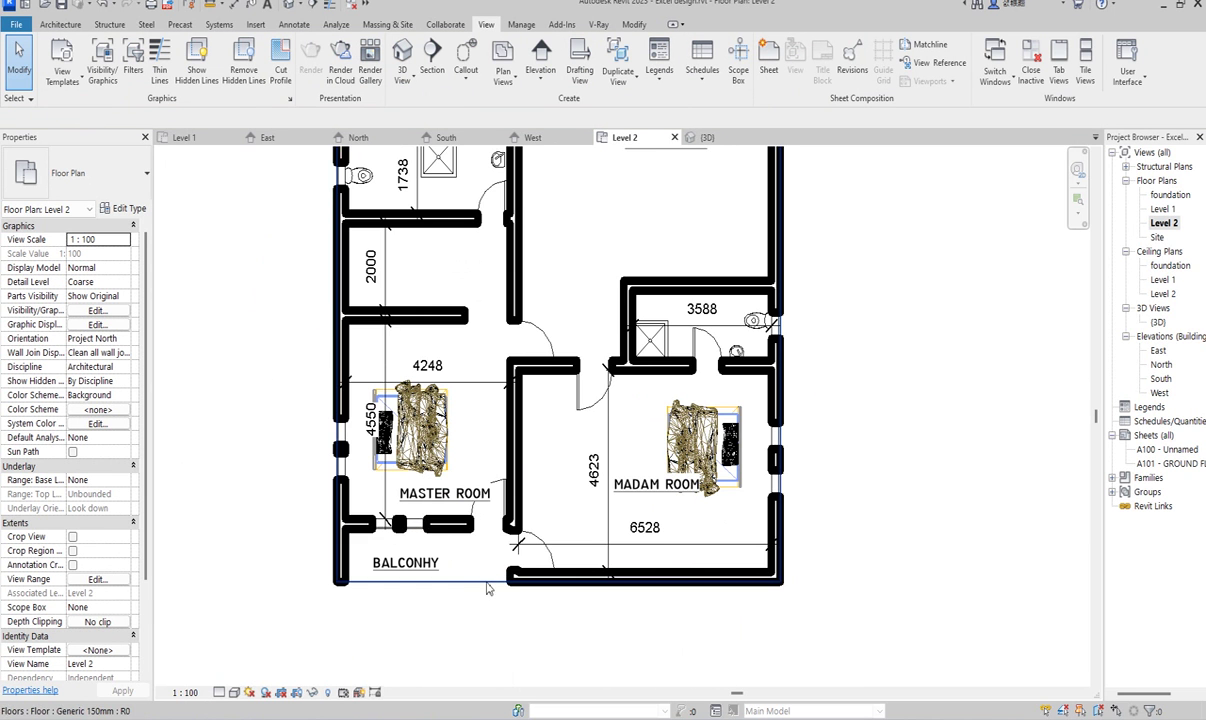
scroll(538, 577, down, 1)
scroll(540, 540, down, 1)
scroll(700, 520, down, 3)
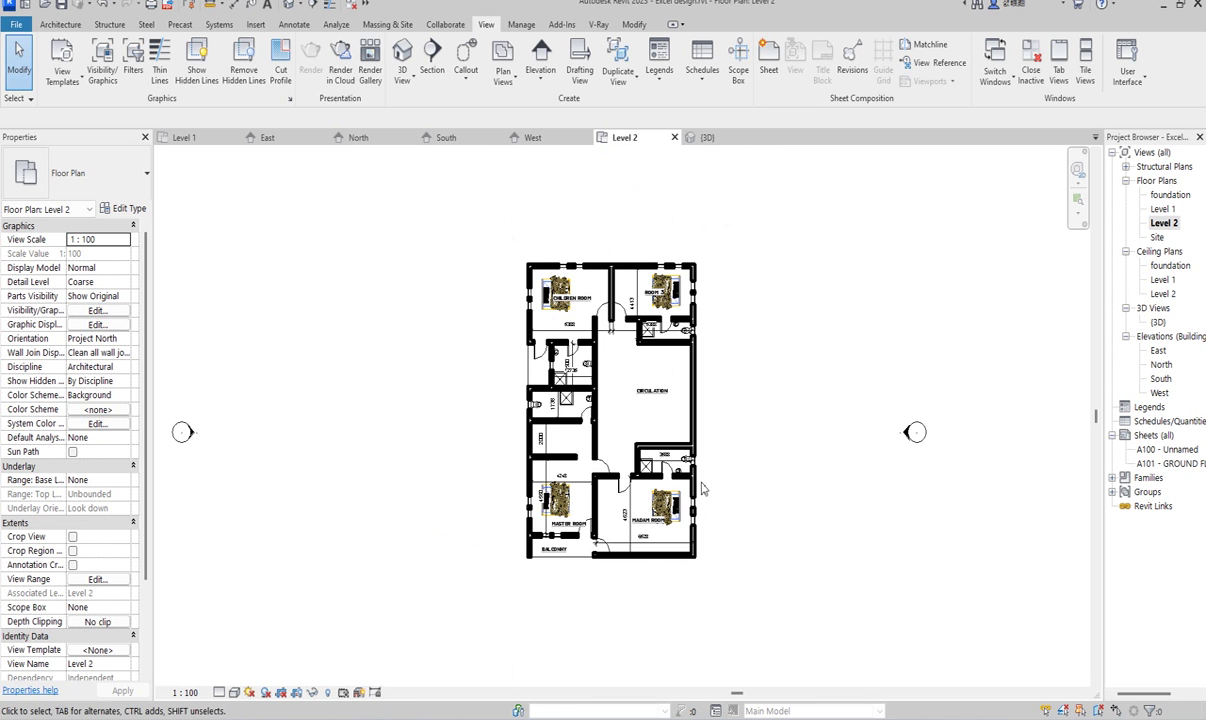
scroll(632, 388, up, 3)
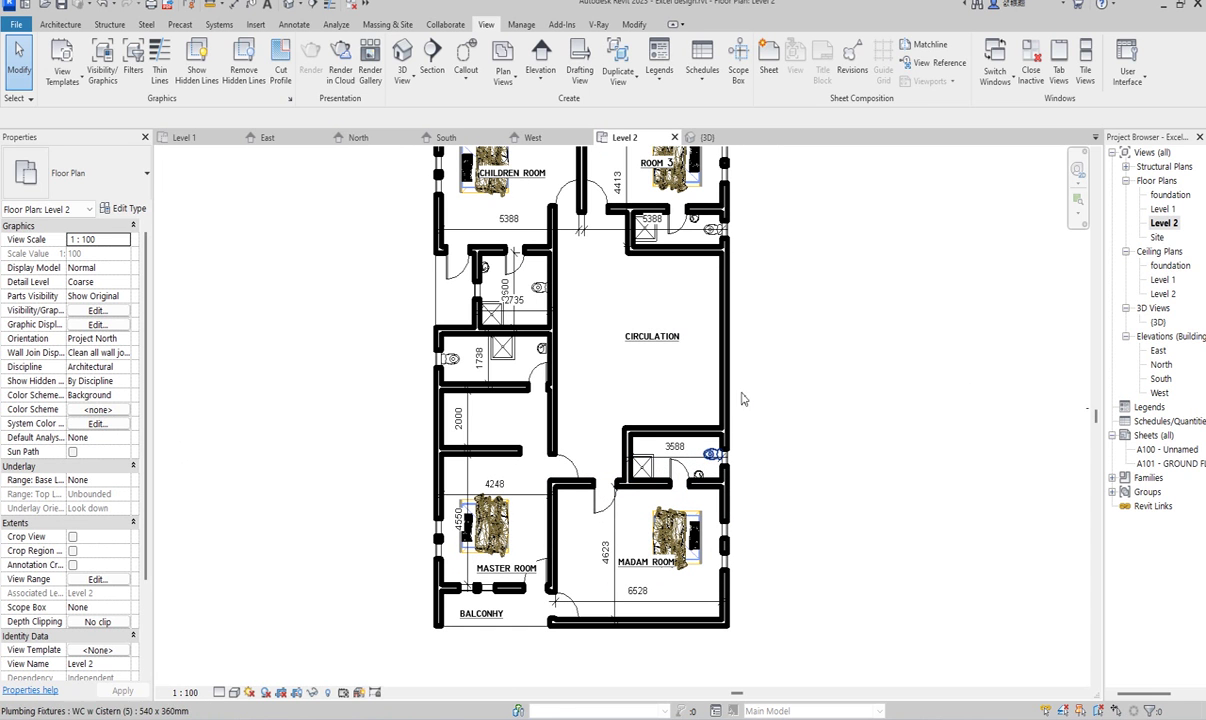
double_click(1163, 208)
scroll(557, 488, up, 3)
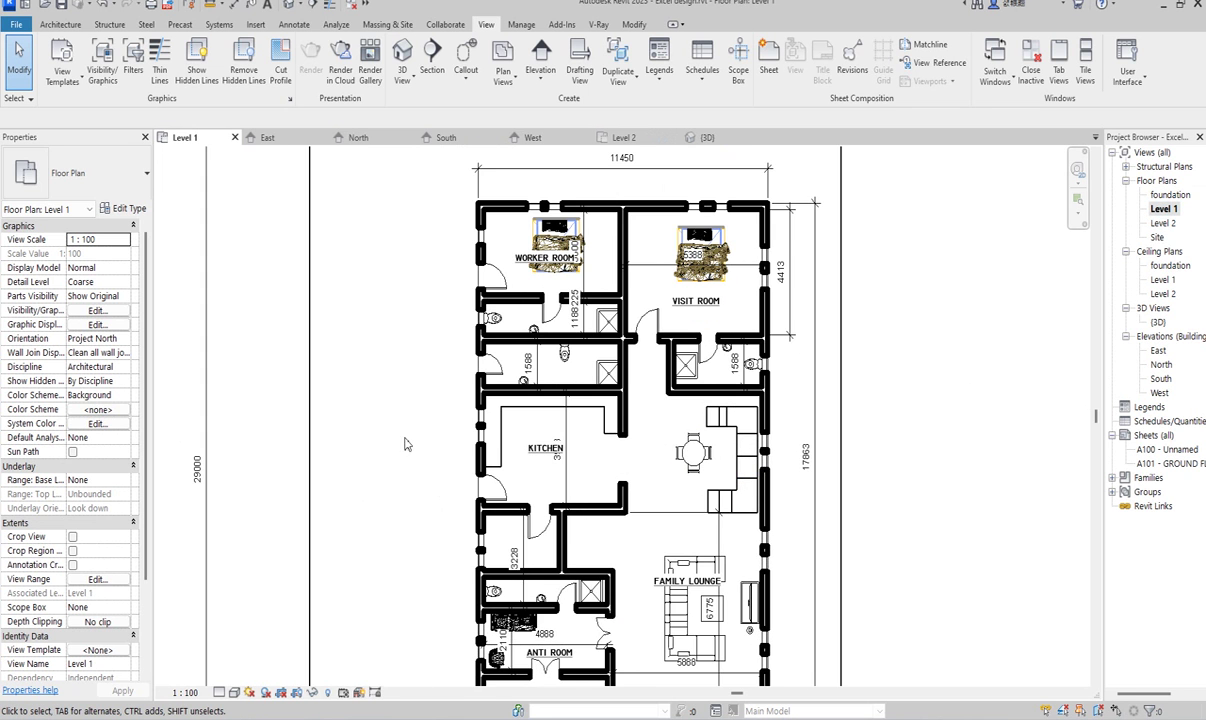